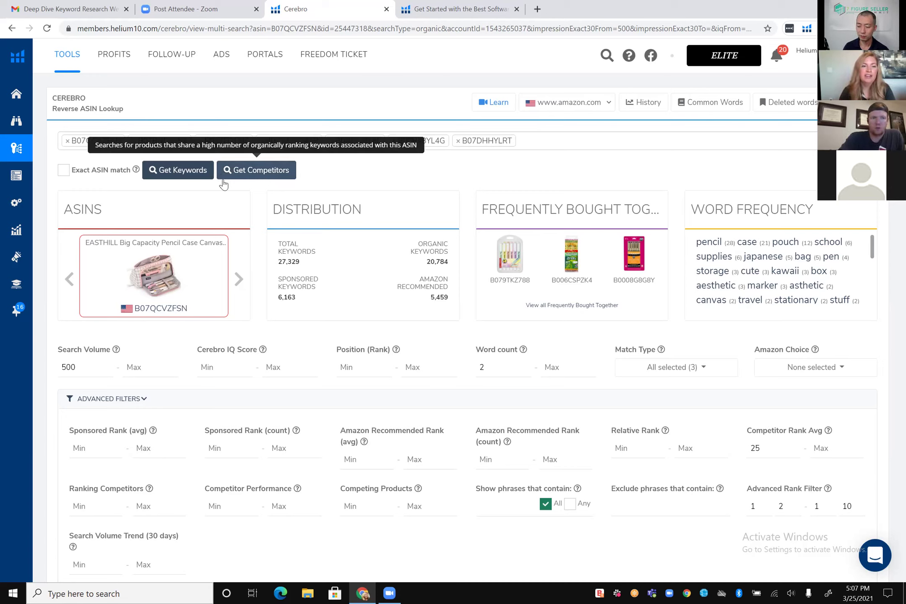
# Add competitors B07H6KNP9R, B07CN1KQPN and B087CXBCTY from the suggested competitor products to the ASIN lookup.
pyautogui.click(248, 172)
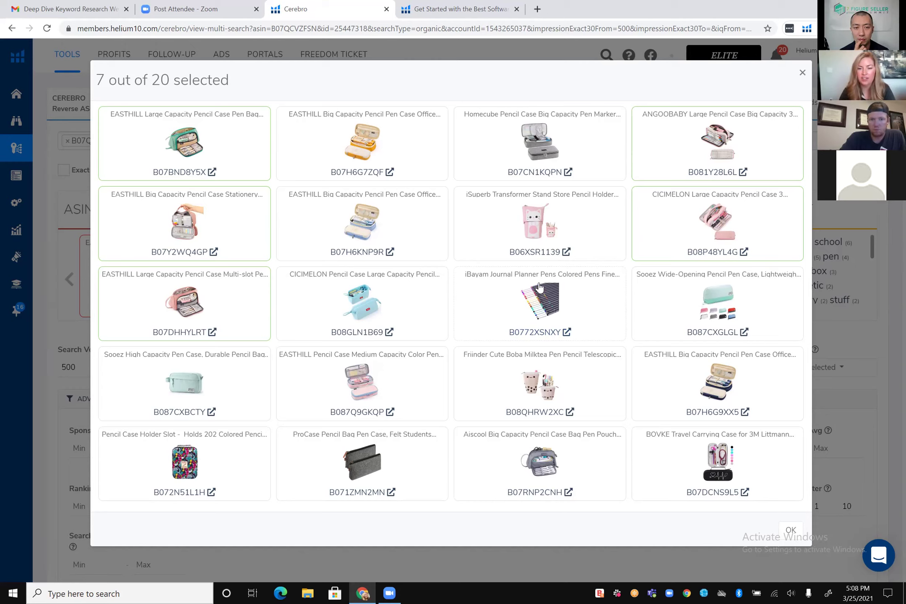
pyautogui.click(428, 224)
pyautogui.click(522, 124)
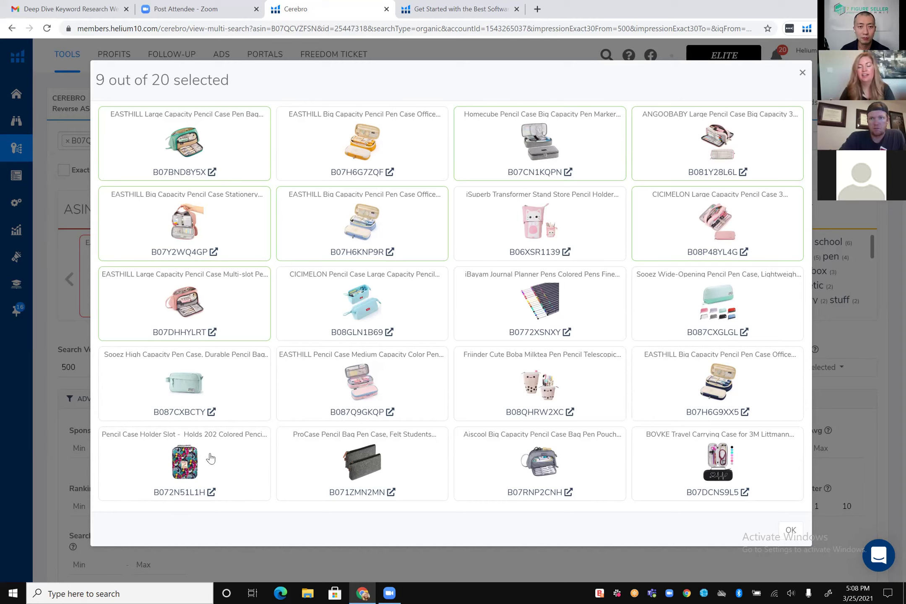
pyautogui.click(204, 383)
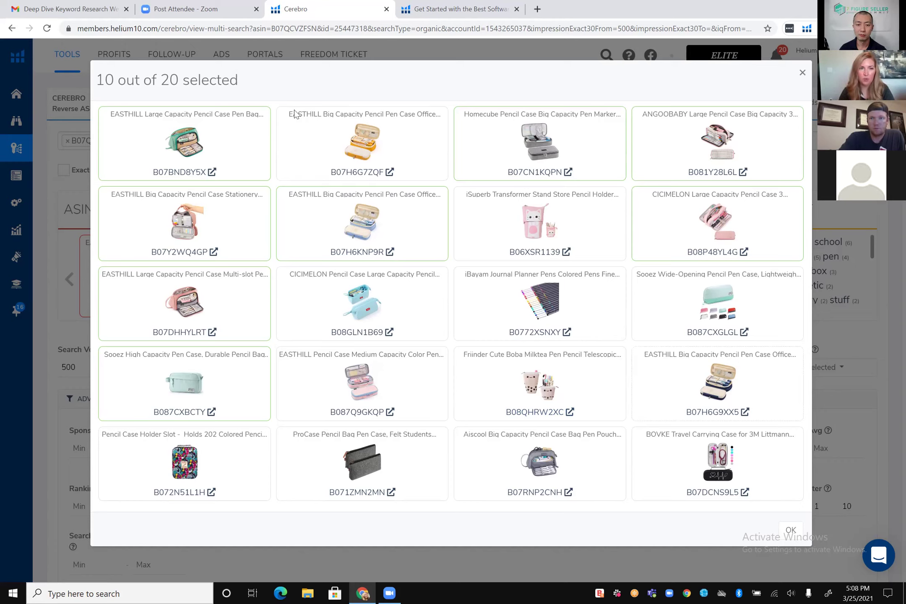
pyautogui.click(791, 531)
# Recheck the selected competitor products and run a new keyword search for all the listed ASINs instead of loading from history.
pyautogui.click(273, 170)
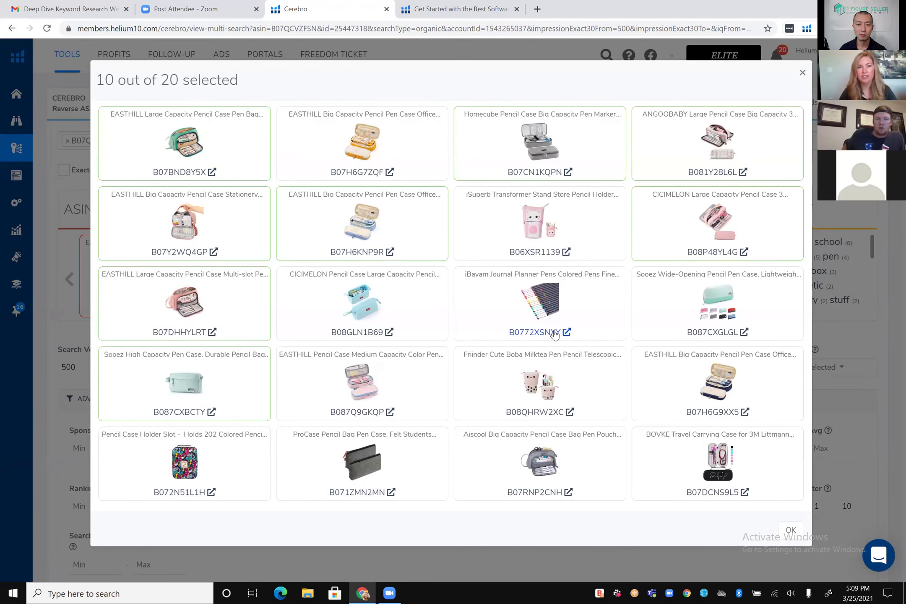
pyautogui.click(791, 532)
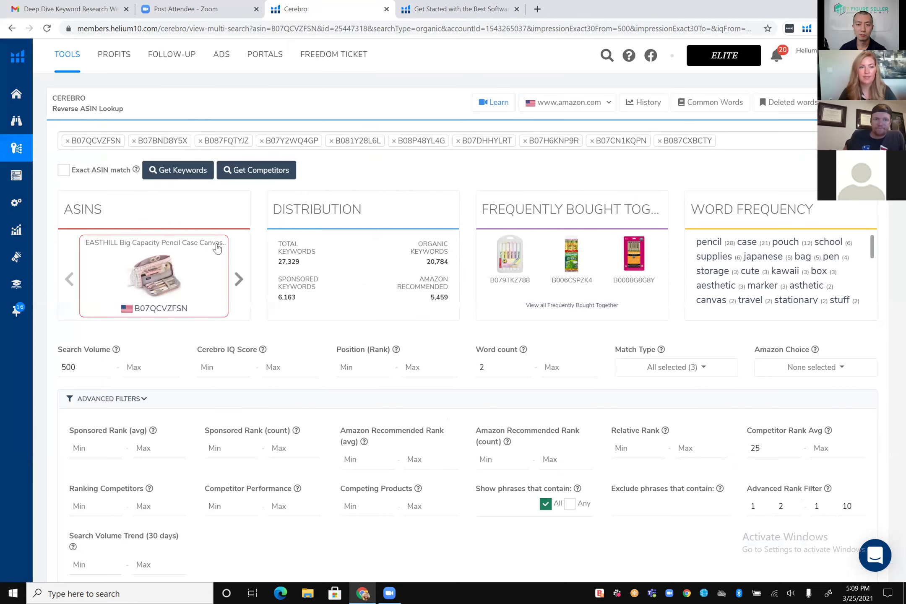
pyautogui.click(172, 171)
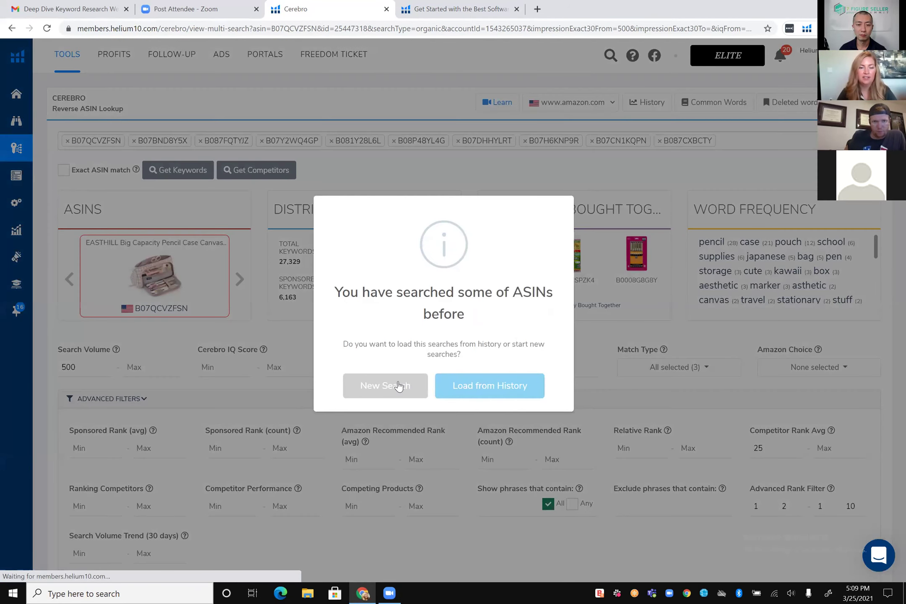
pyautogui.click(398, 382)
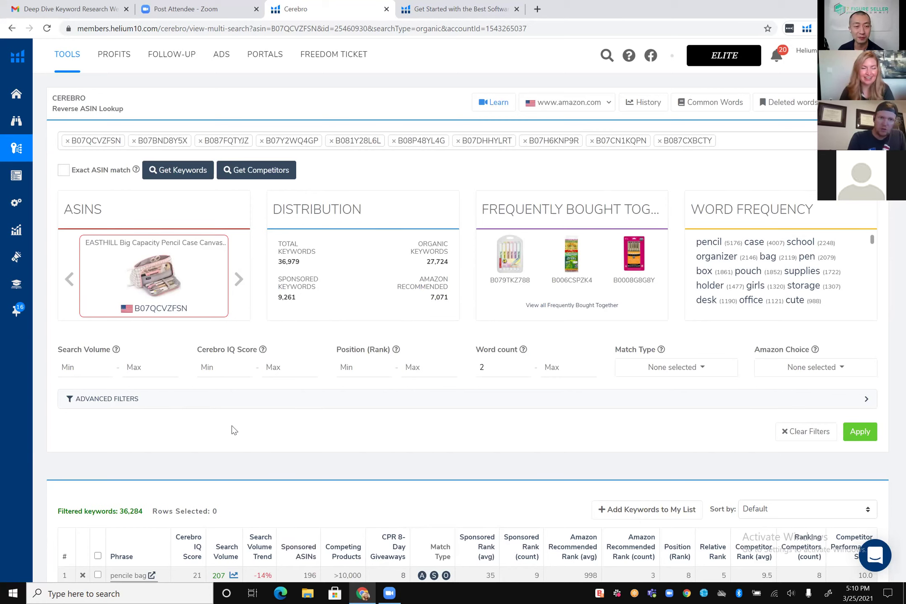
# Examine the ASIN summary, the empty filters and the first rows of the keyword results table.
pyautogui.scroll(-1, 341, 173)
pyautogui.scroll(1, 341, 173)
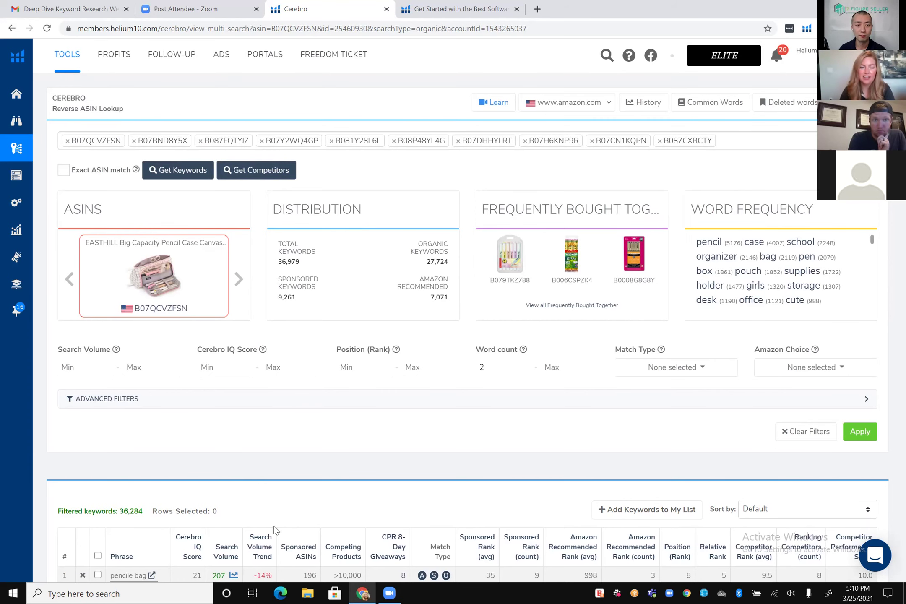
pyautogui.scroll(-2, 319, 489)
pyautogui.scroll(-2, 321, 490)
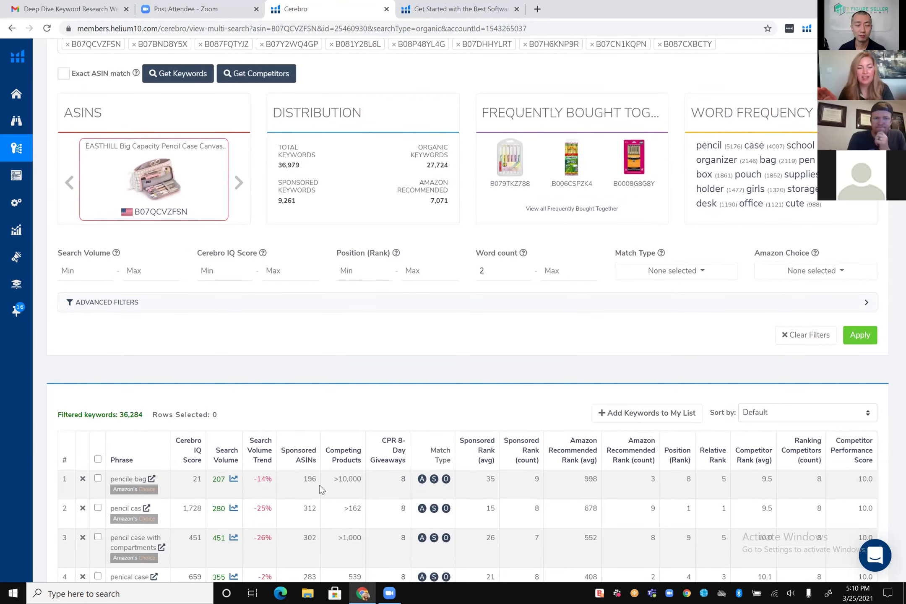
pyautogui.scroll(2, 321, 490)
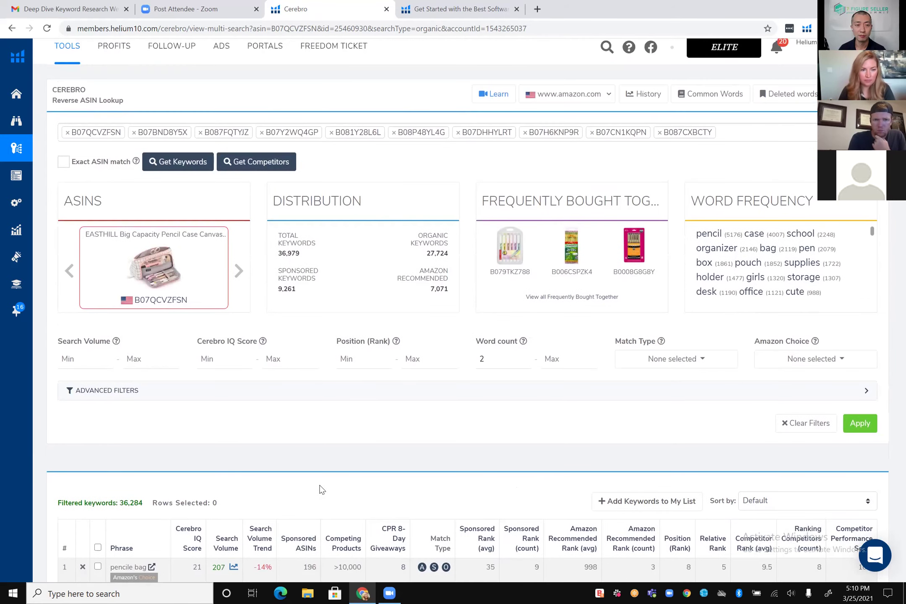
pyautogui.scroll(-3, 321, 490)
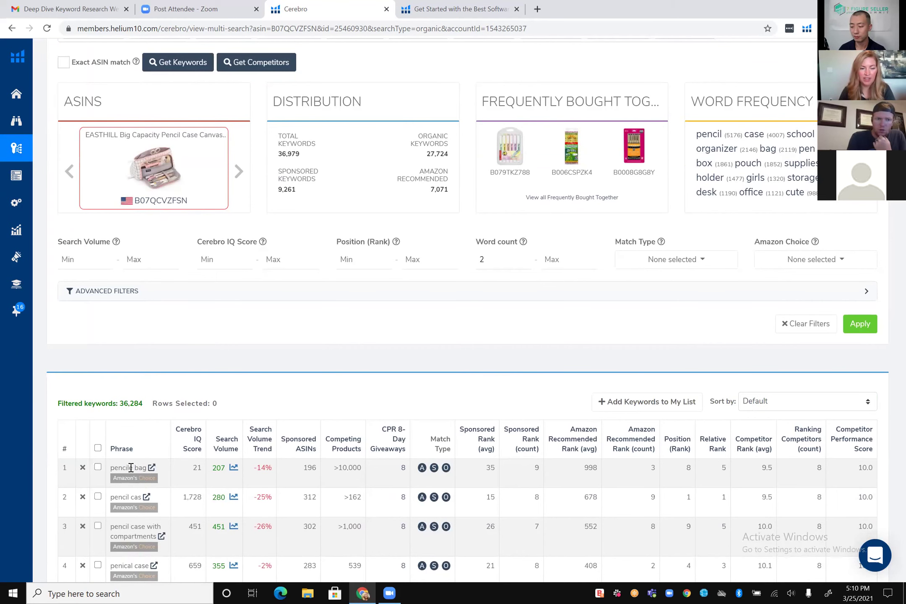
pyautogui.scroll(1, 130, 468)
pyautogui.scroll(2, 130, 468)
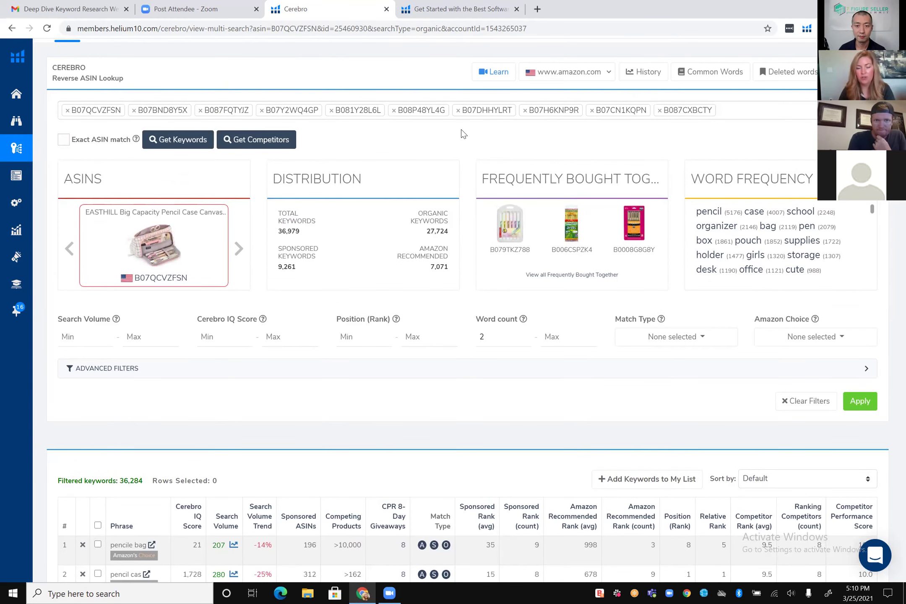
pyautogui.scroll(-2, 462, 132)
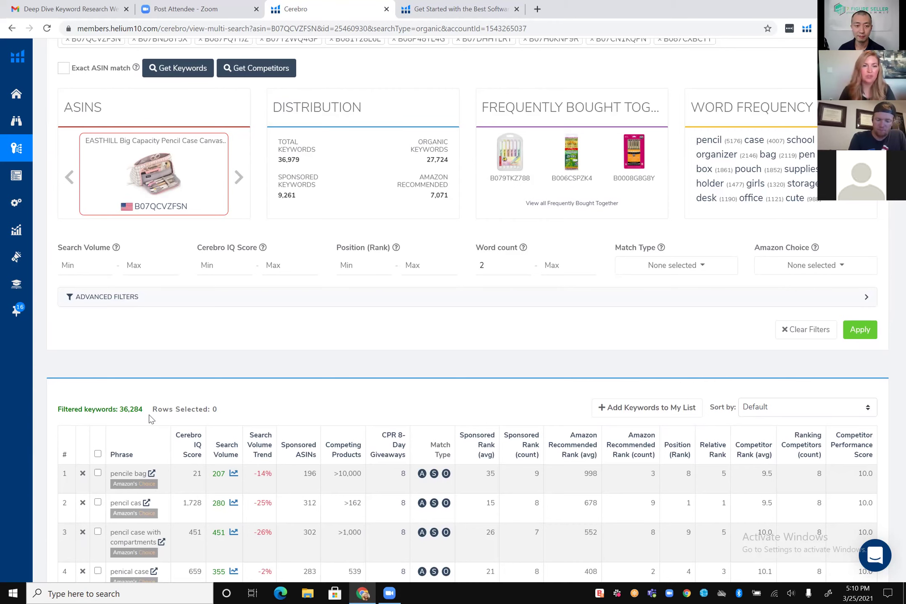
# Set the minimum search volume filter to 300 and the Position (Rank) filter range to 1–20.
pyautogui.scroll(1, 151, 419)
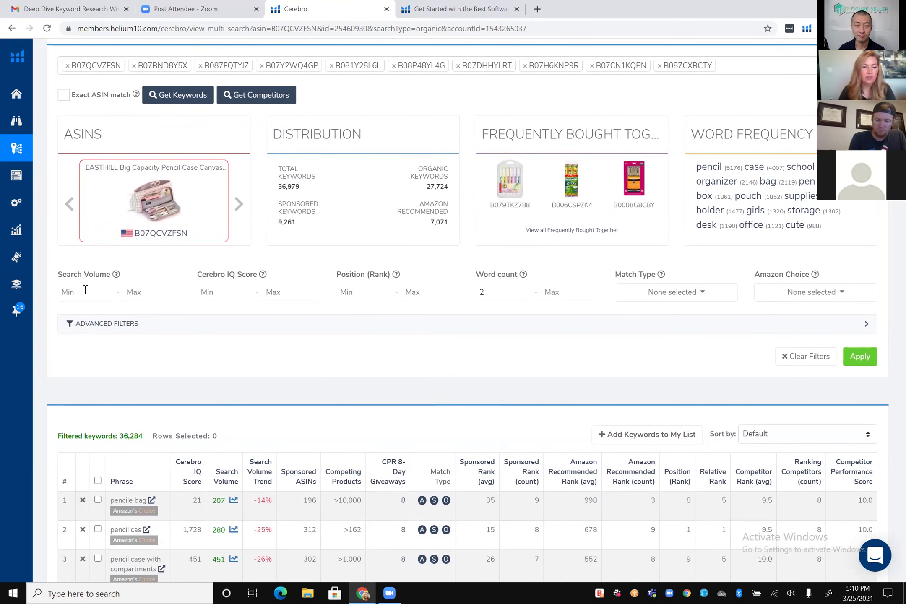
pyautogui.click(72, 292)
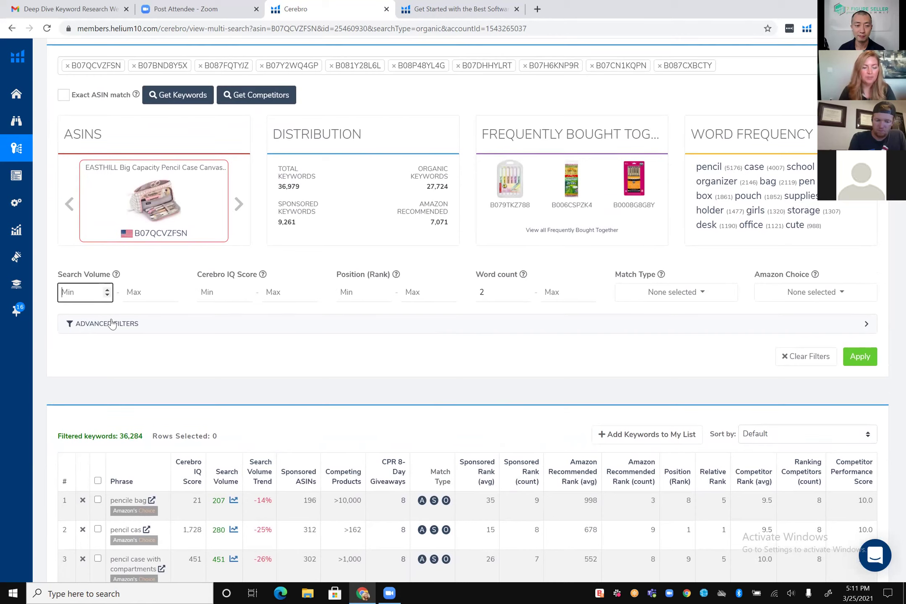
pyautogui.write('300')
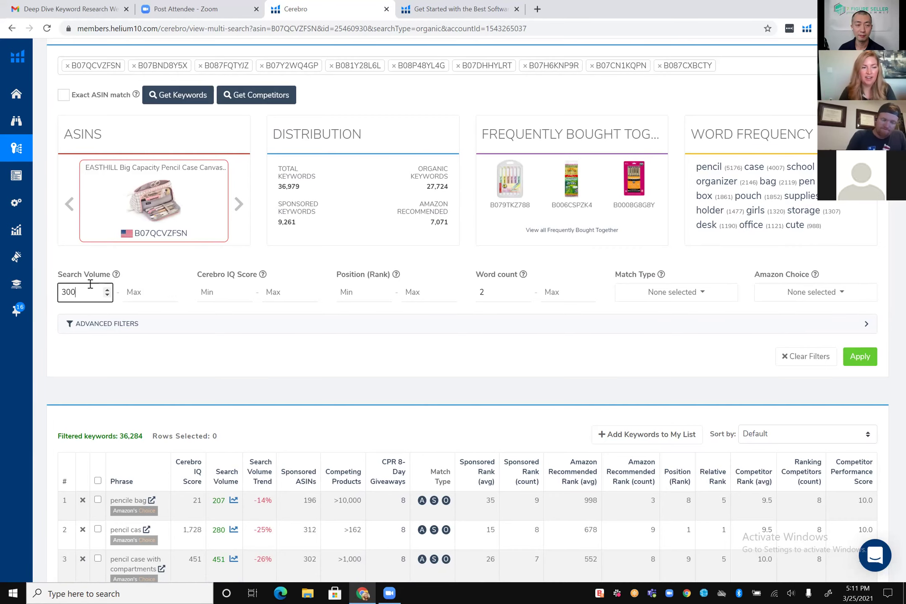
pyautogui.scroll(-1, 194, 322)
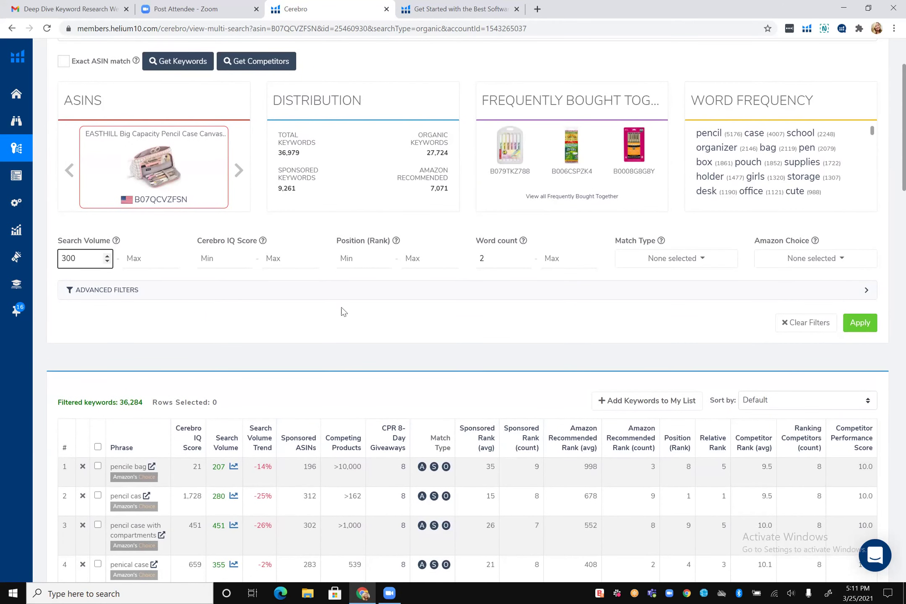
pyautogui.click(349, 260)
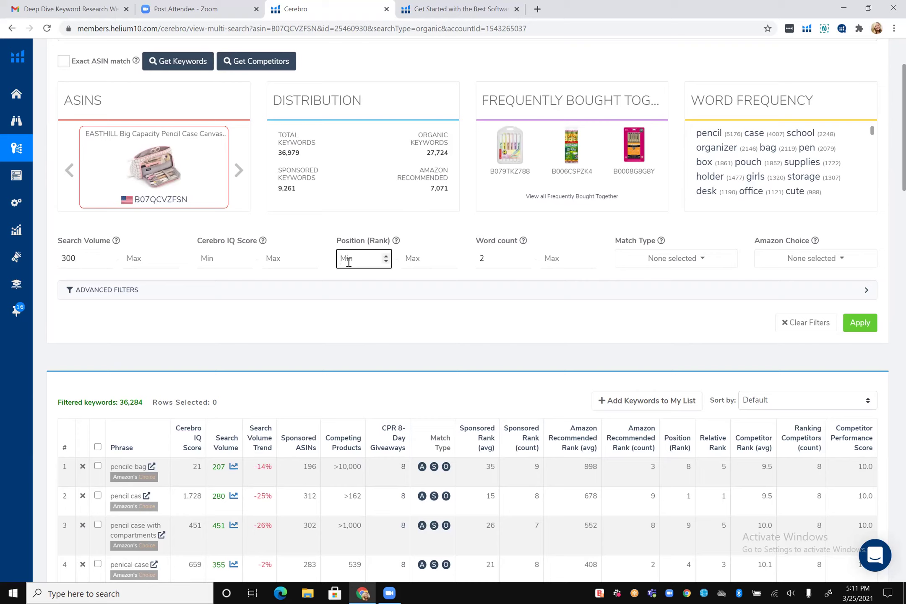
pyautogui.write('1')
pyautogui.click(413, 260)
pyautogui.write('20')
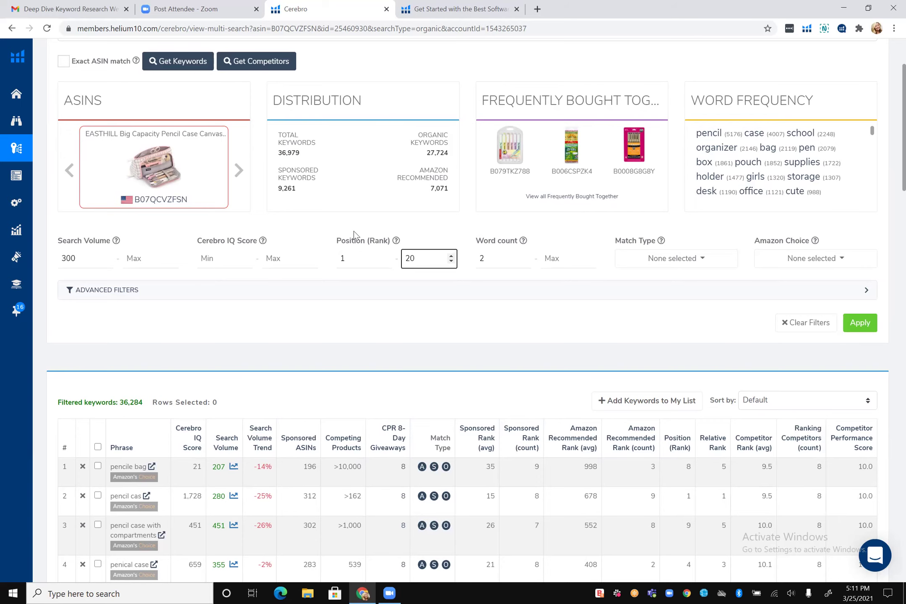
pyautogui.scroll(3, 405, 338)
pyautogui.scroll(1, 483, 168)
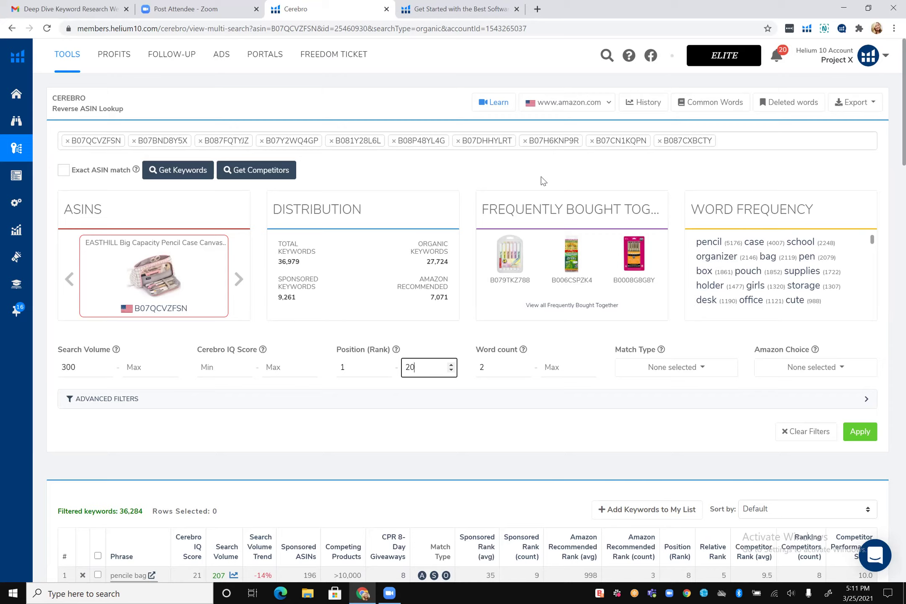
# Open amazon.com in a new browser tab and search for "pencil case".
pyautogui.click(537, 9)
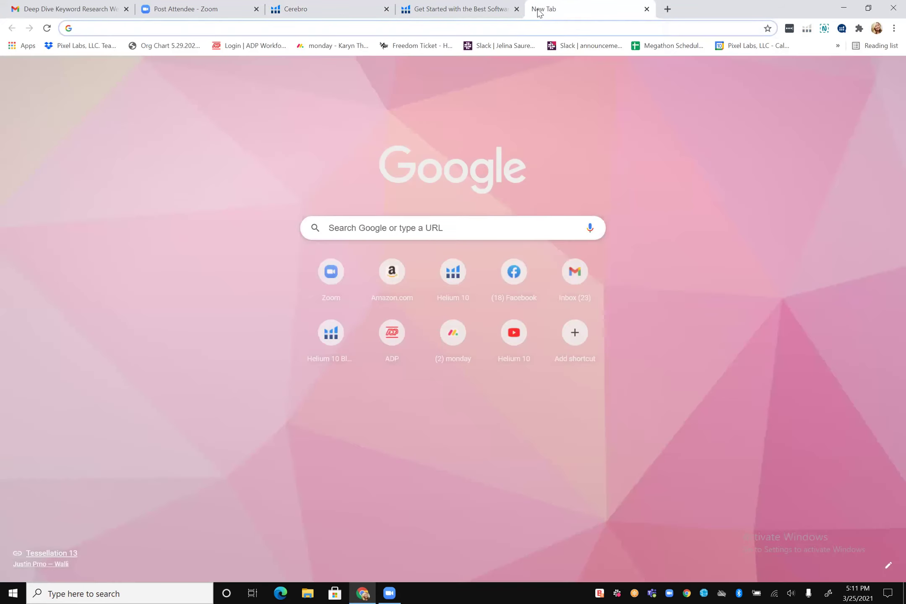
pyautogui.write('amazon.com')
pyautogui.press('Return')
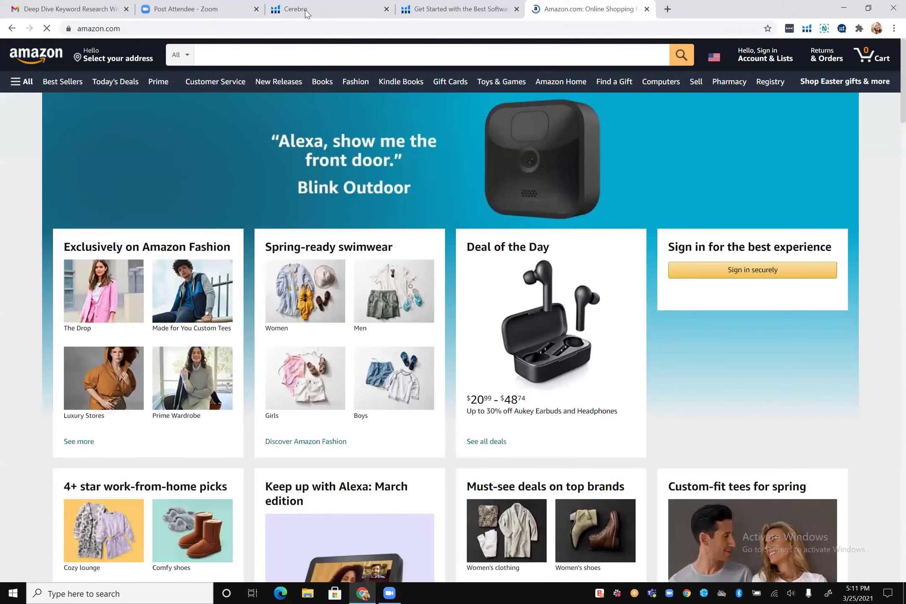
pyautogui.click(305, 10)
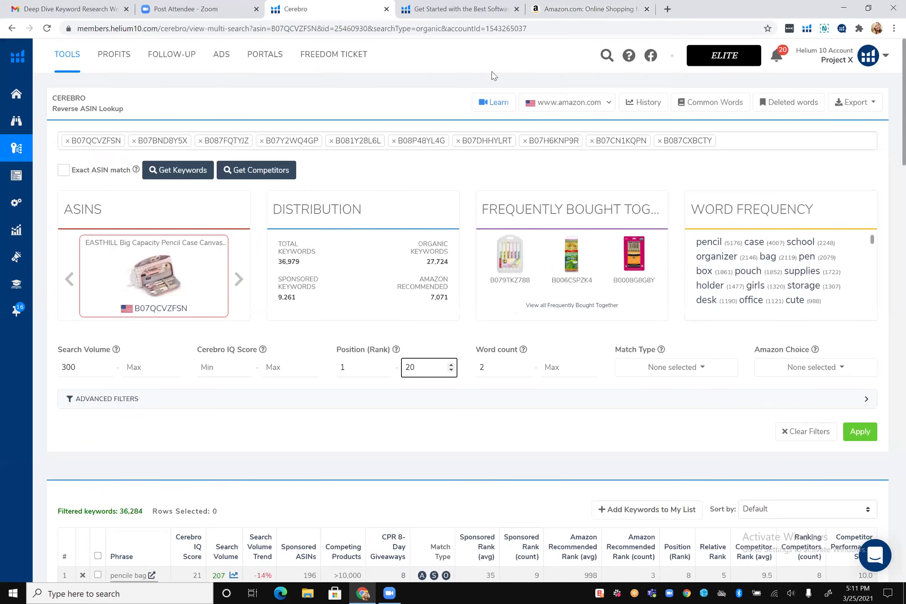
pyautogui.hotkey('ctrl', '5')
pyautogui.click(381, 57)
pyautogui.write('pencil ')
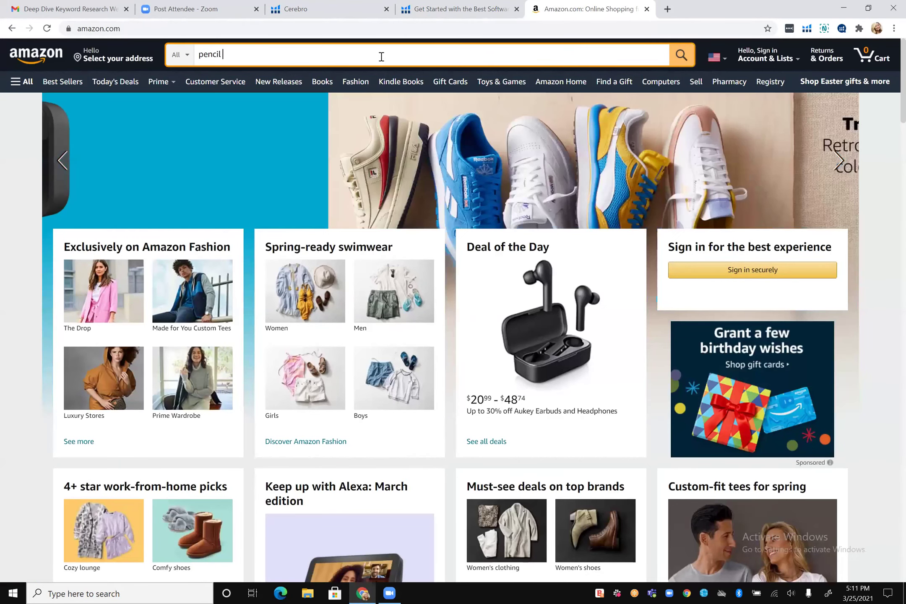
pyautogui.write('case')
pyautogui.press('Return')
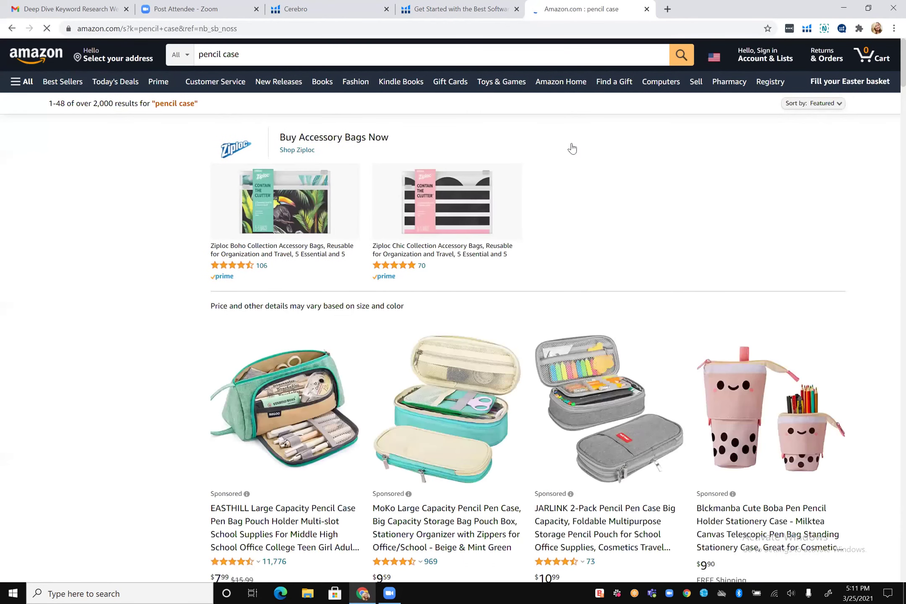
# Look over the pencil case listings and run the Helium 10 extension's Xray product research on the search results.
pyautogui.scroll(-4, 524, 334)
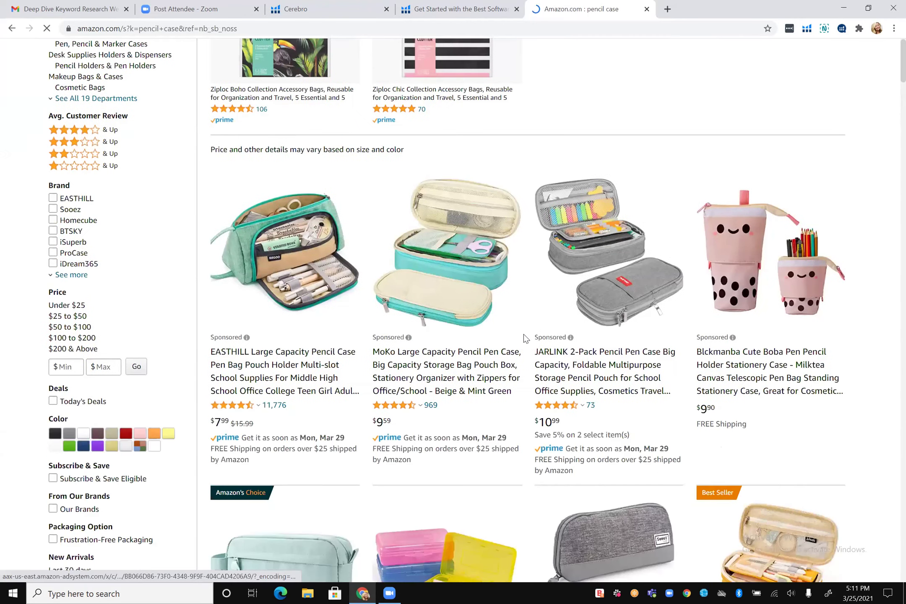
pyautogui.scroll(-2, 524, 334)
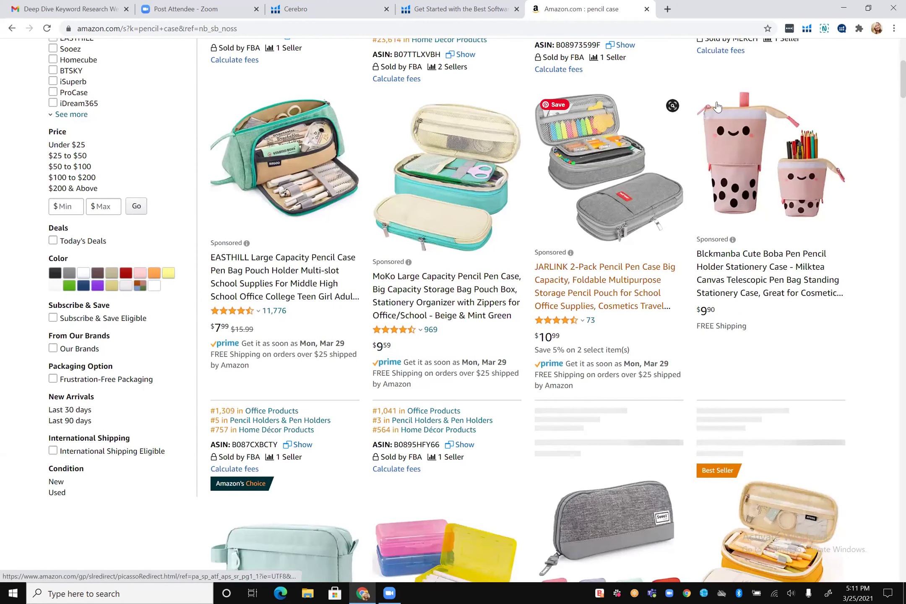
pyautogui.scroll(-2, 718, 107)
pyautogui.click(807, 30)
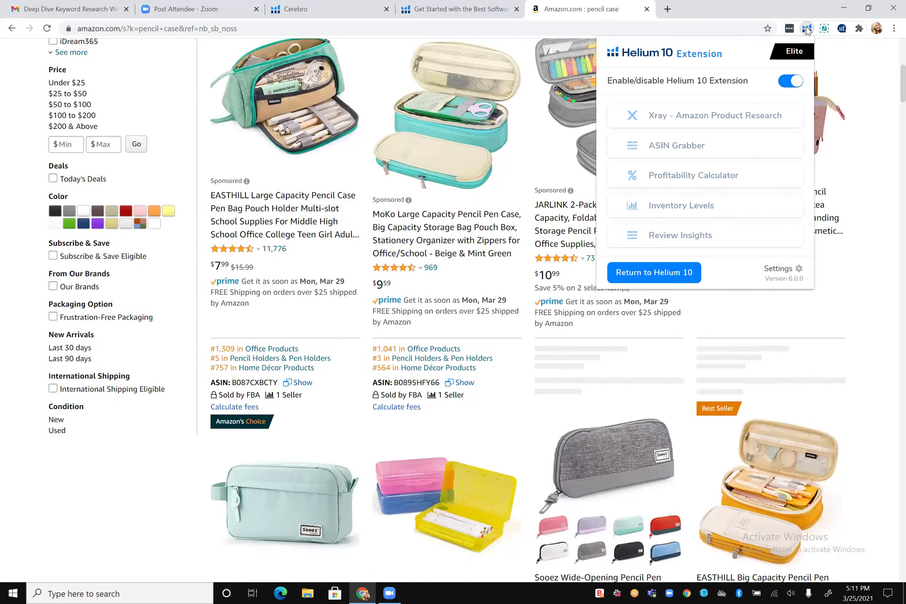
pyautogui.click(654, 121)
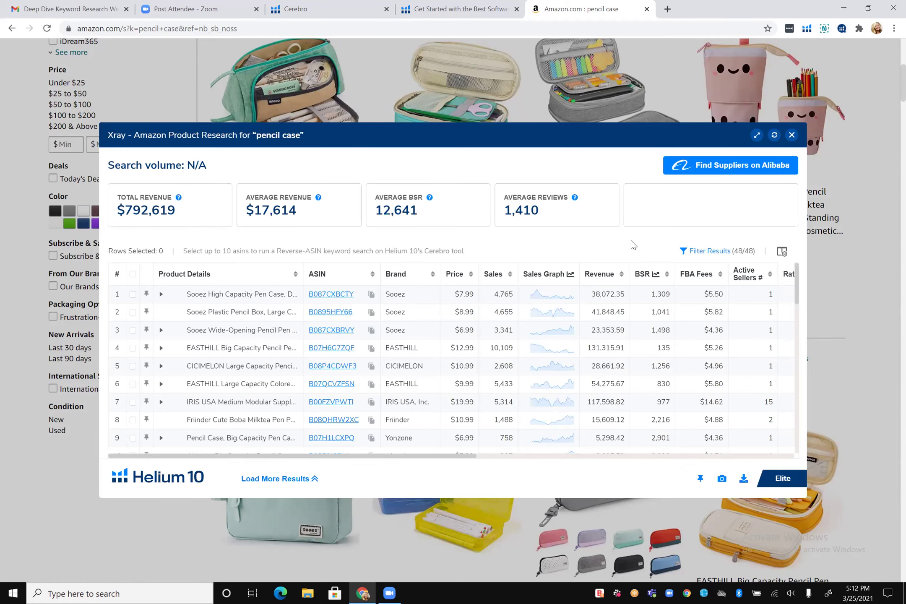
# Compare the Xray product list for pencil case with the ASINs and keyword table in Cerebro.
pyautogui.click(300, 10)
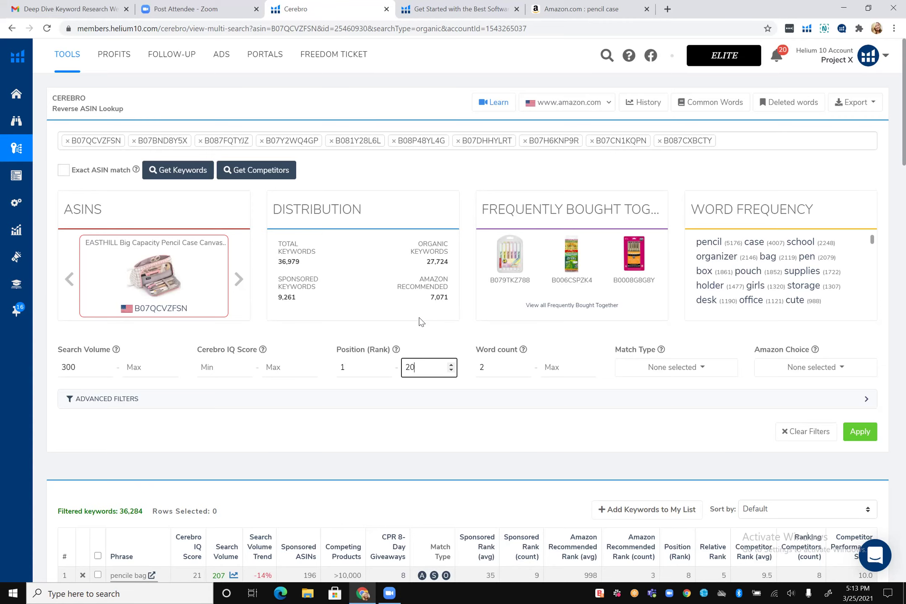
pyautogui.scroll(-1, 422, 322)
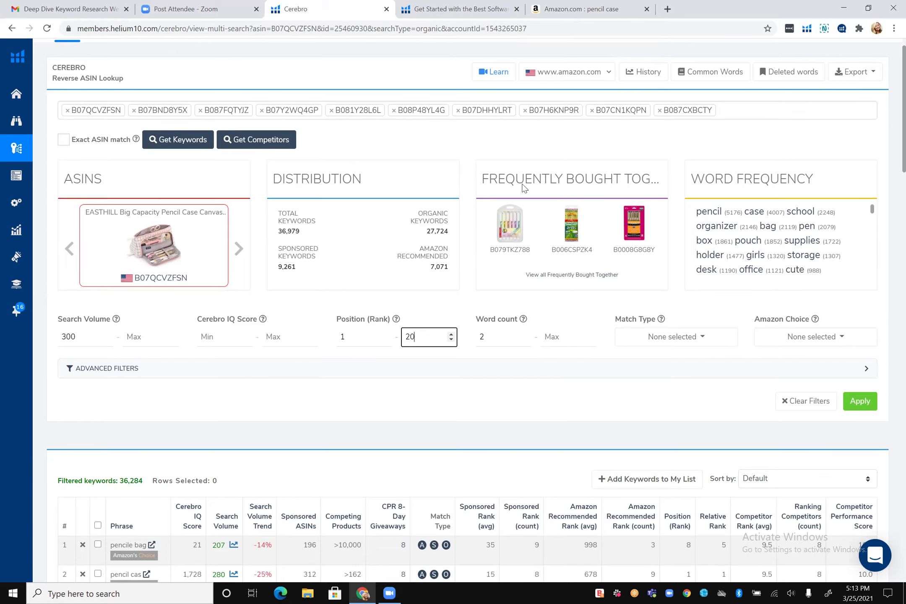
pyautogui.hotkey('ctrl', '5')
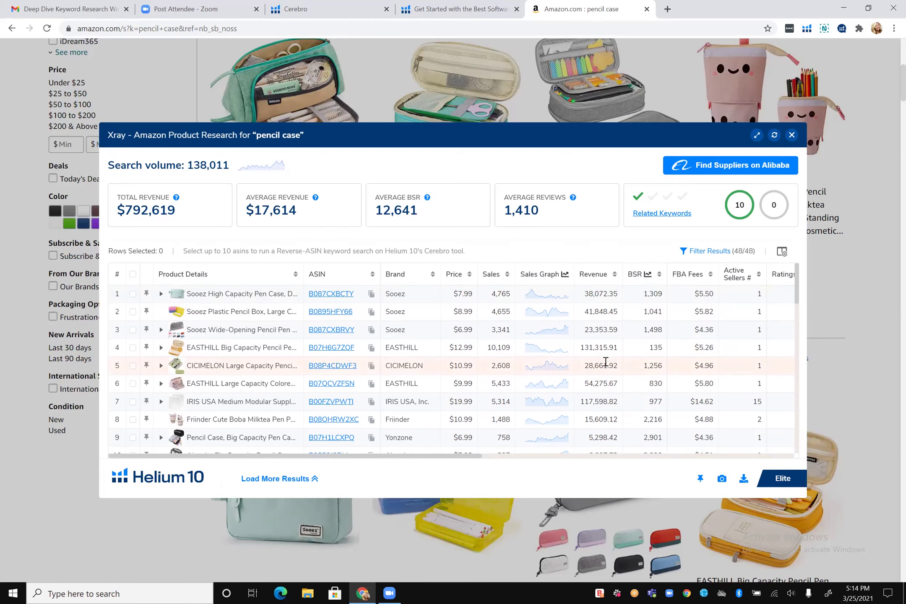
pyautogui.scroll(-2, 606, 362)
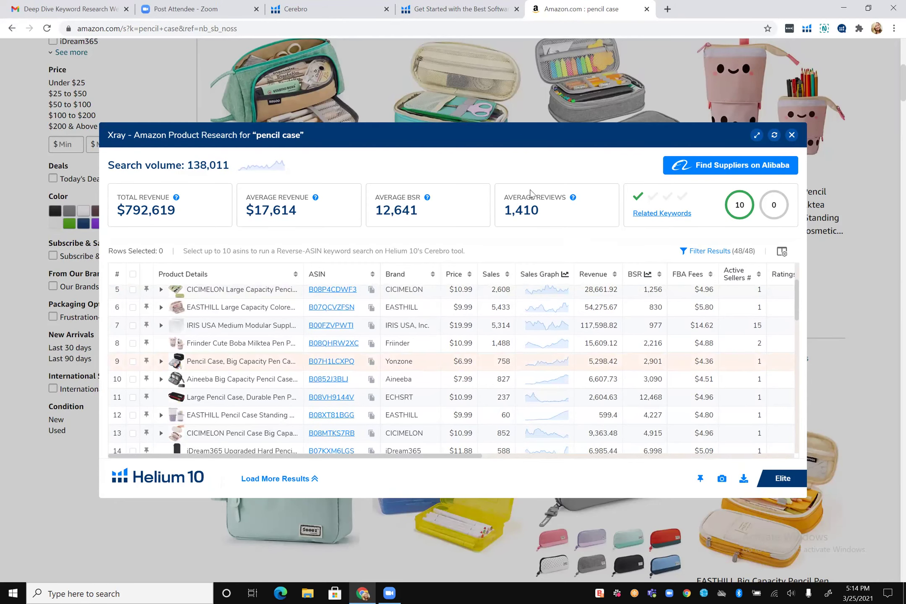
pyautogui.click(306, 10)
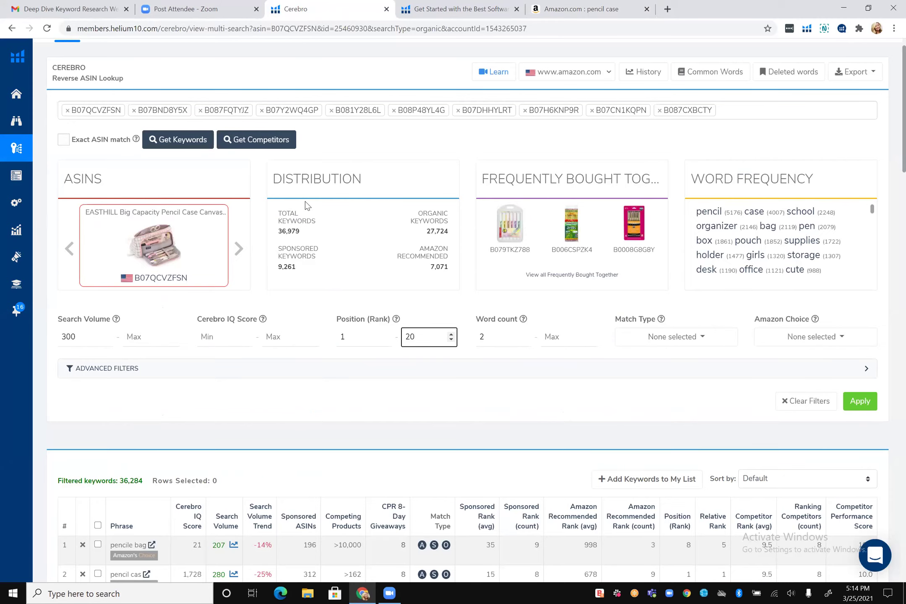
pyautogui.scroll(-2, 308, 206)
pyautogui.scroll(-2, 305, 204)
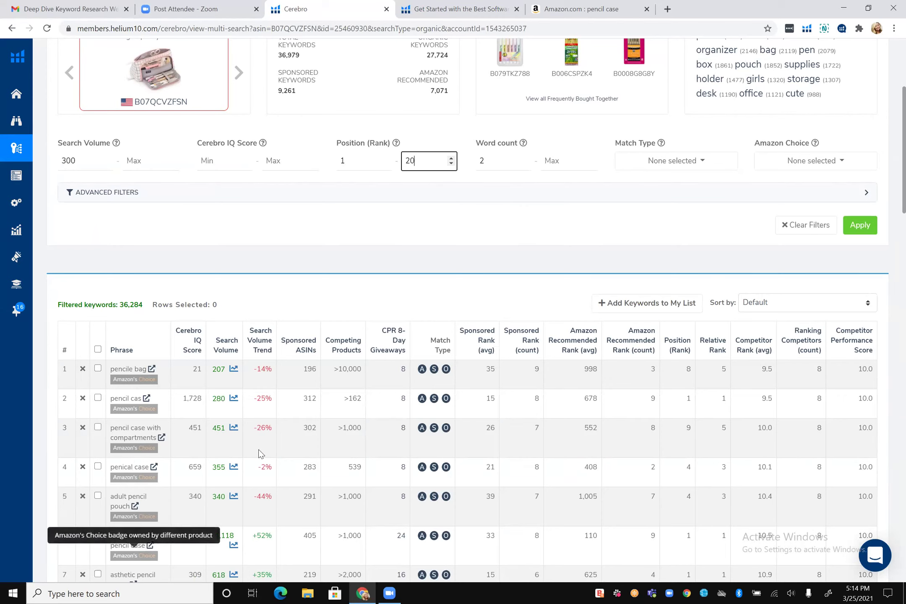
# Limit the Position (Rank) filter to a maximum of 1 and apply the filters to the keyword results.
pyautogui.scroll(2, 374, 387)
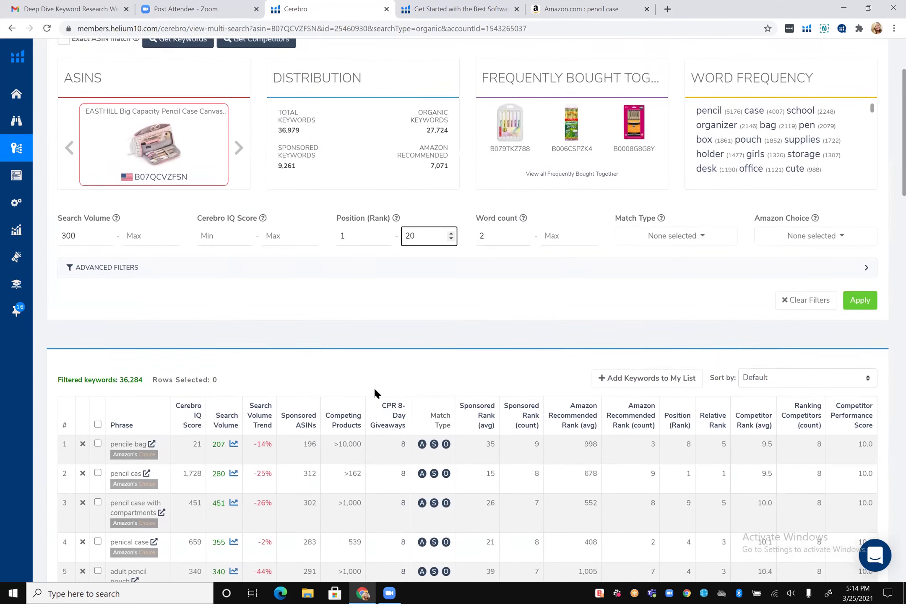
pyautogui.scroll(1, 375, 390)
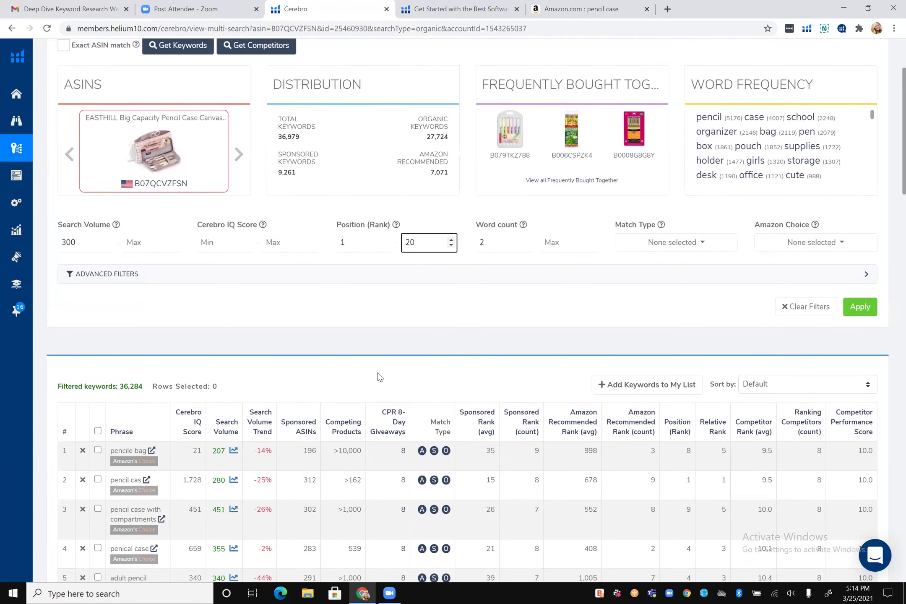
pyautogui.scroll(-3, 452, 231)
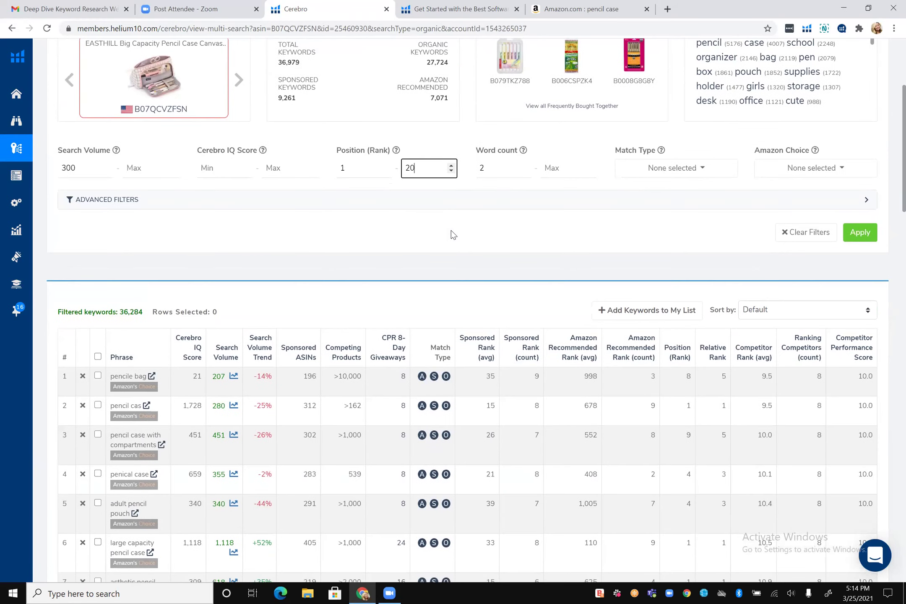
pyautogui.scroll(-2, 451, 231)
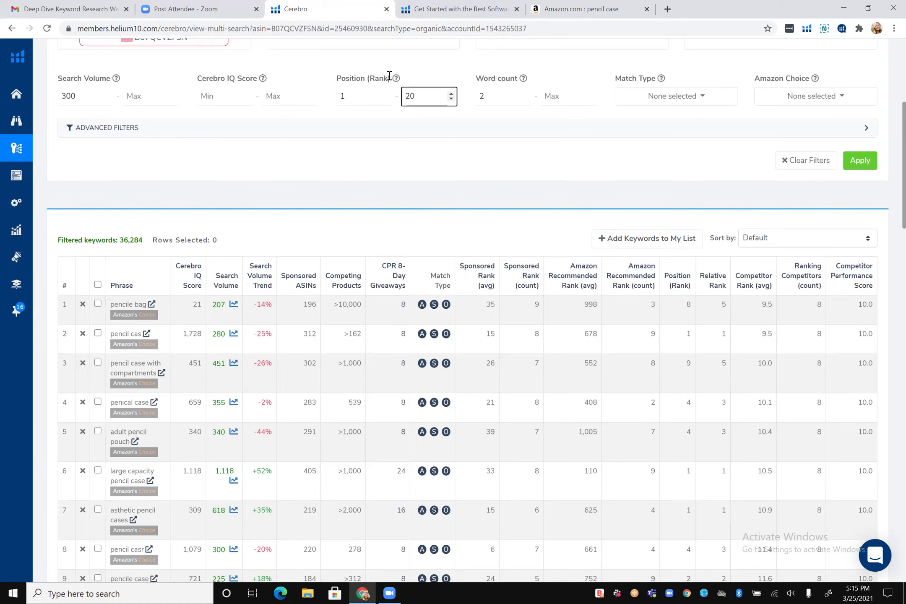
pyautogui.scroll(-1, 374, 83)
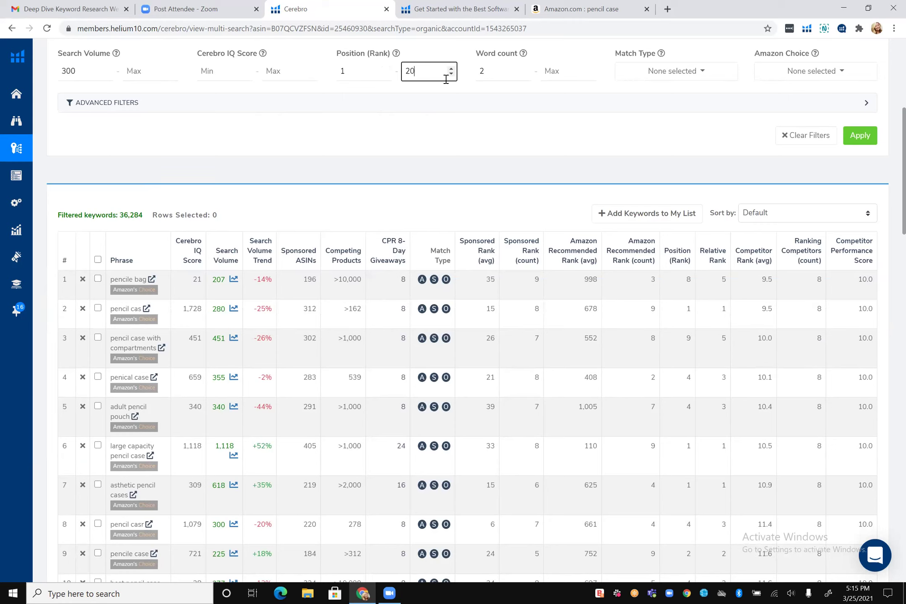
pyautogui.press('BackSpace')
pyautogui.write('1')
pyautogui.click(855, 139)
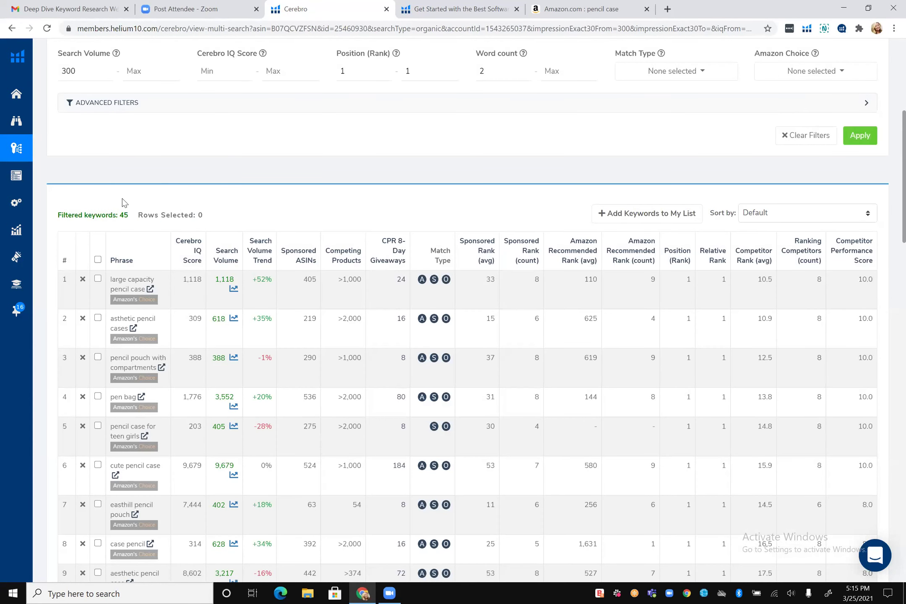
# Expand the advanced filters for the Cerebro keyword results.
pyautogui.scroll(-2, 174, 188)
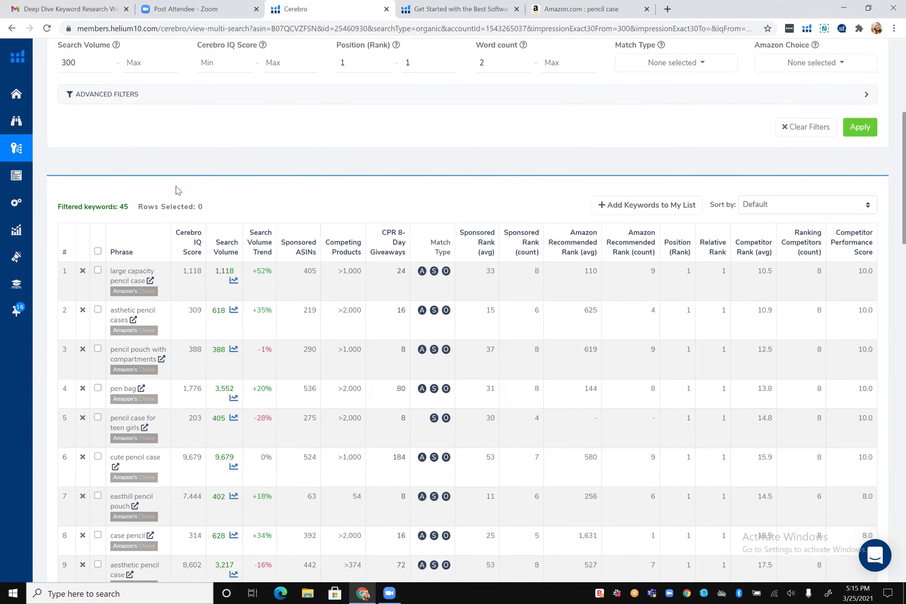
pyautogui.scroll(-1, 177, 190)
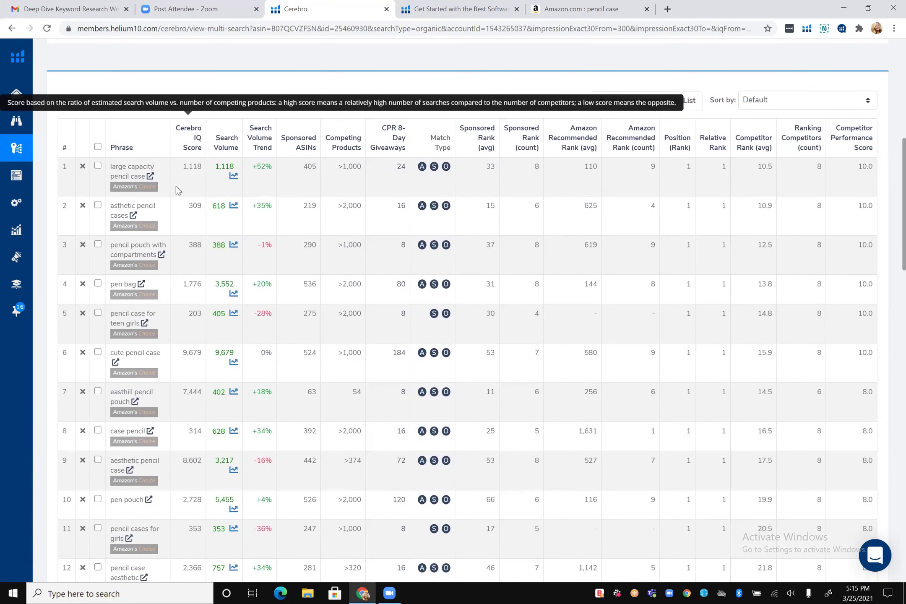
pyautogui.scroll(4, 176, 189)
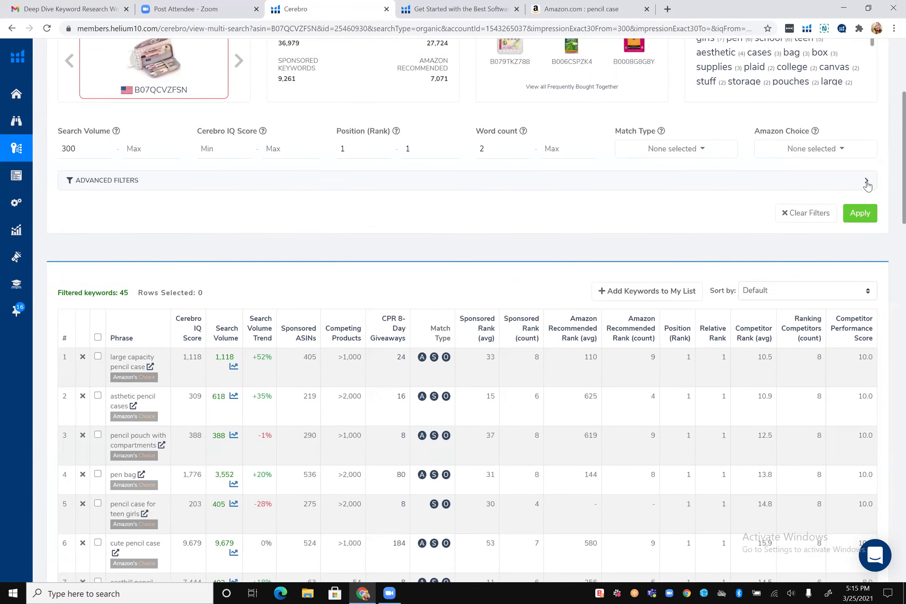
pyautogui.click(867, 177)
pyautogui.scroll(-1, 708, 195)
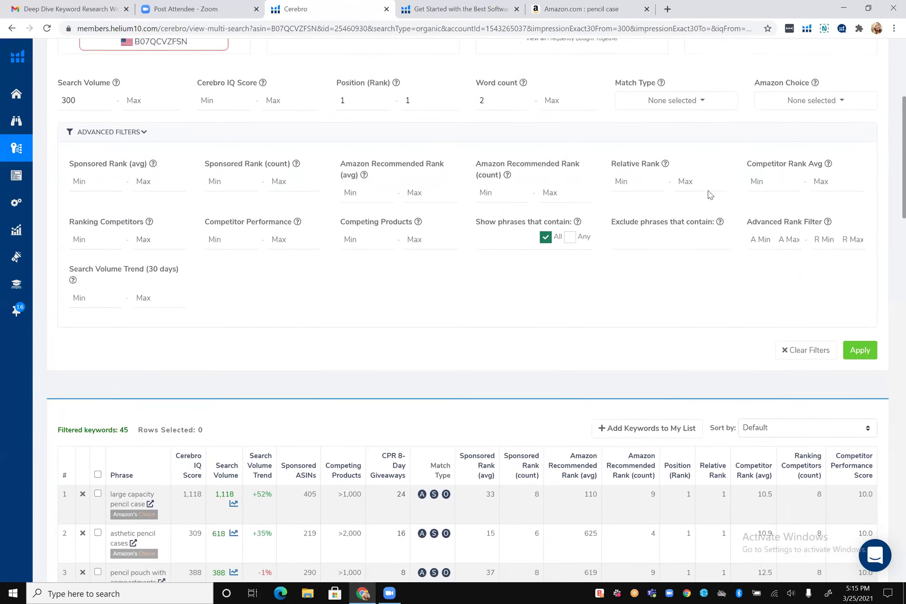
# Sort the filtered keyword table by search volume from high to low.
pyautogui.scroll(-1, 708, 193)
pyautogui.scroll(-5, 709, 190)
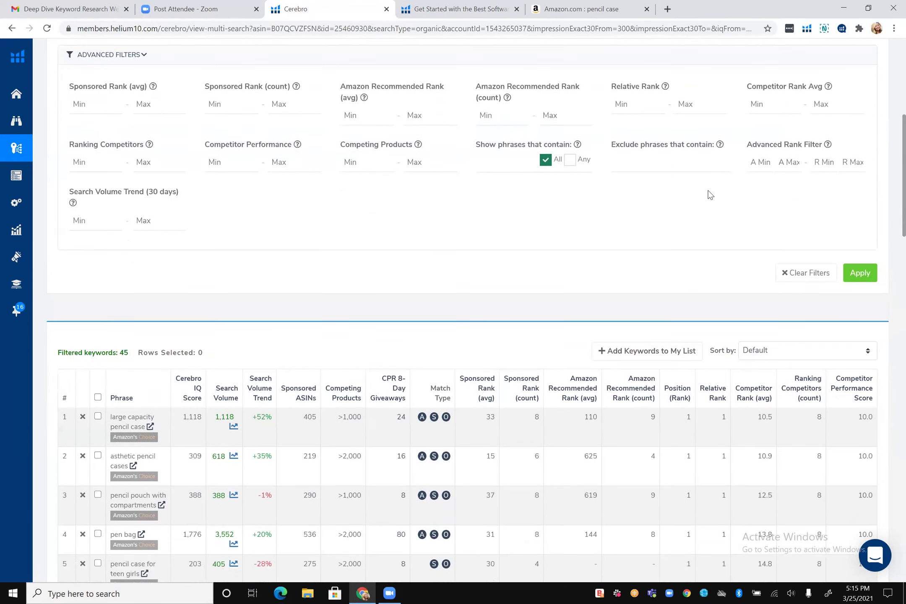
pyautogui.scroll(-1, 709, 194)
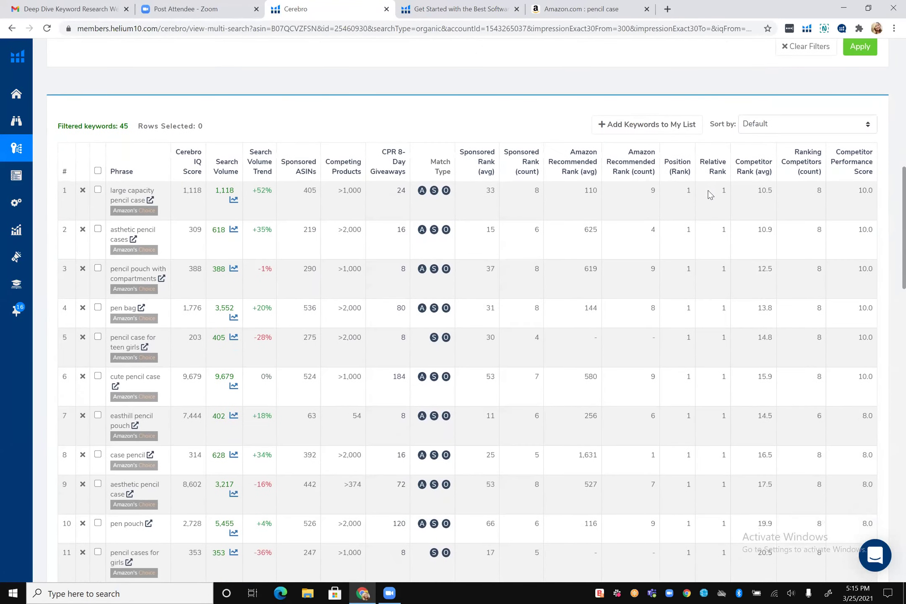
pyautogui.scroll(-1, 232, 138)
pyautogui.click(232, 138)
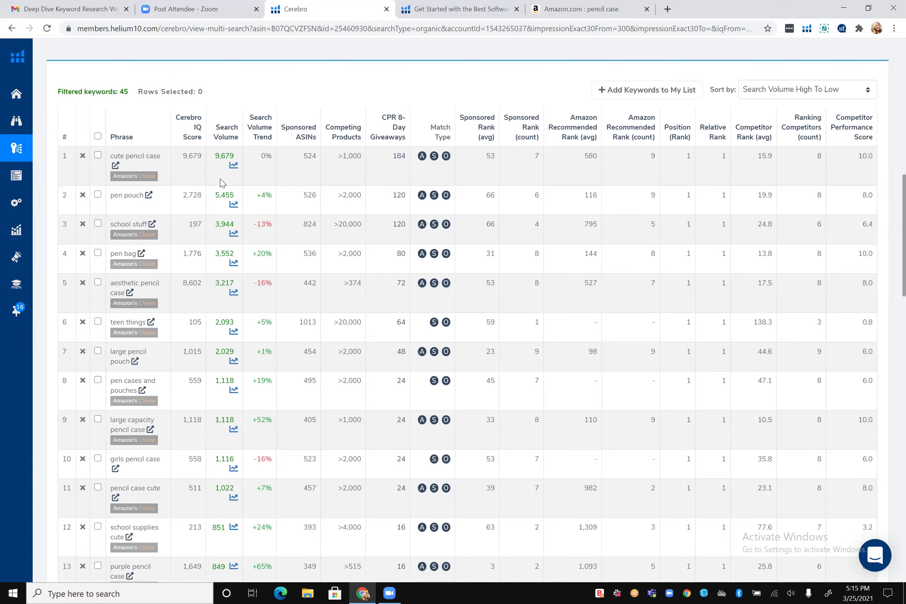
# Examine the sorted keyword phrases for relevance to the pencil case product.
pyautogui.scroll(-2, 222, 182)
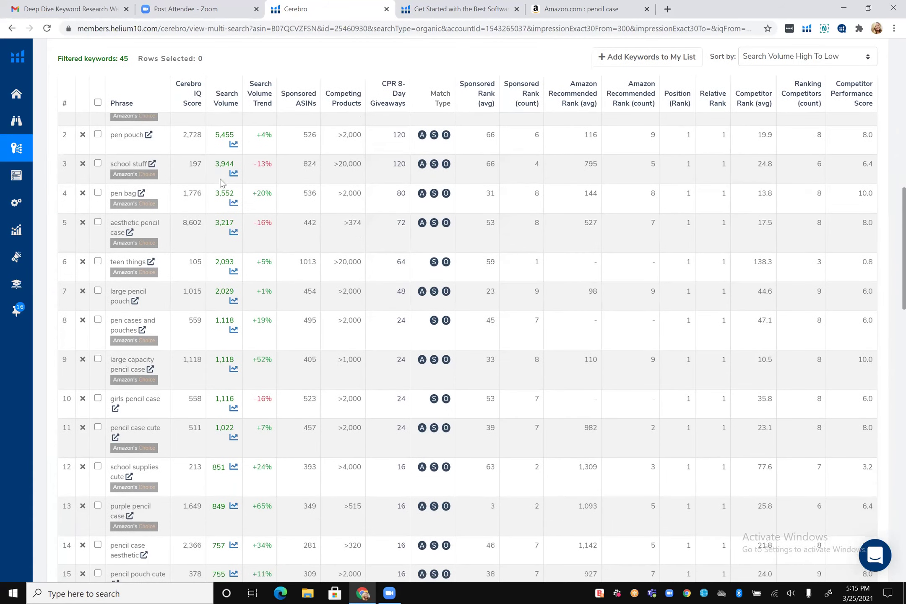
pyautogui.scroll(3, 182, 347)
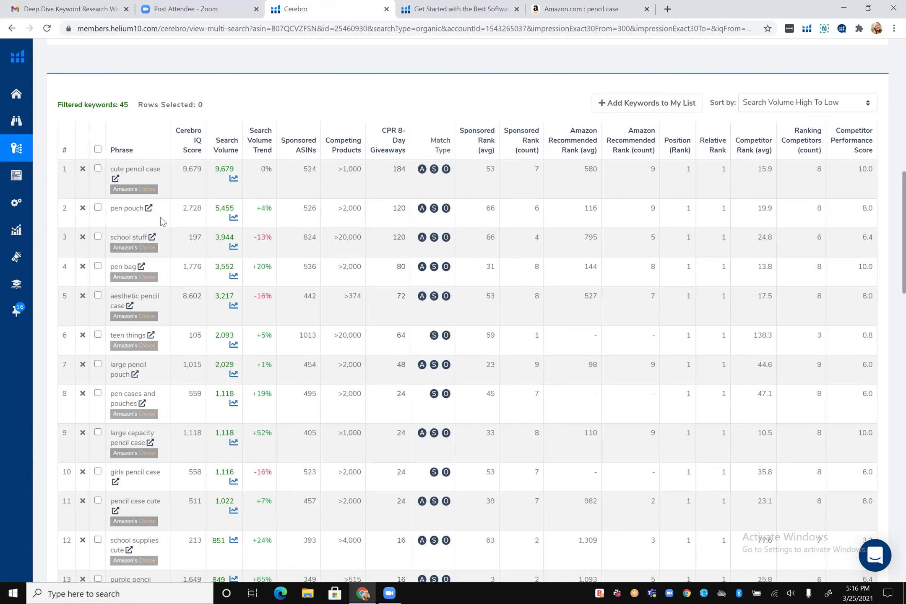
pyautogui.moveTo(126, 248)
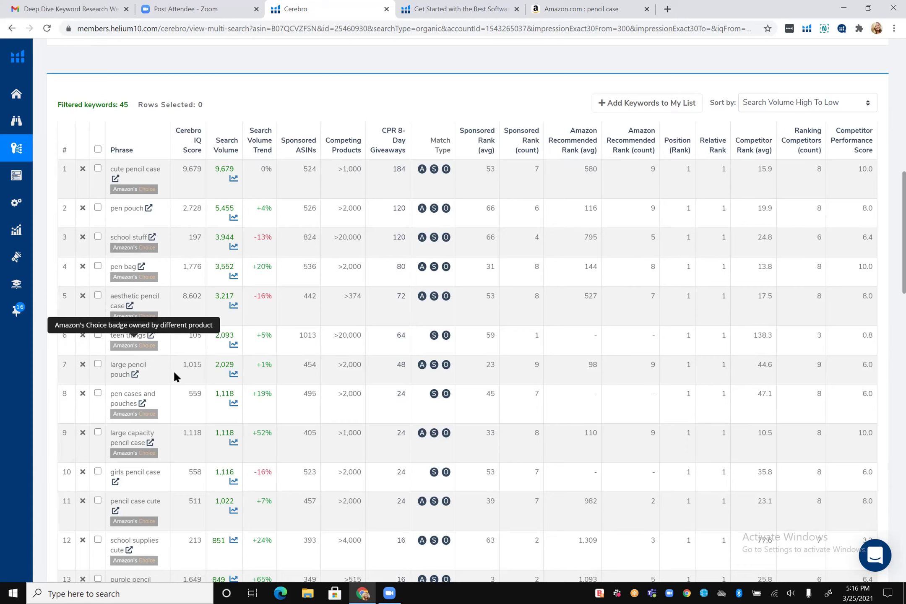
pyautogui.scroll(-1, 171, 373)
pyautogui.scroll(-4, 171, 373)
pyautogui.scroll(-4, 171, 373)
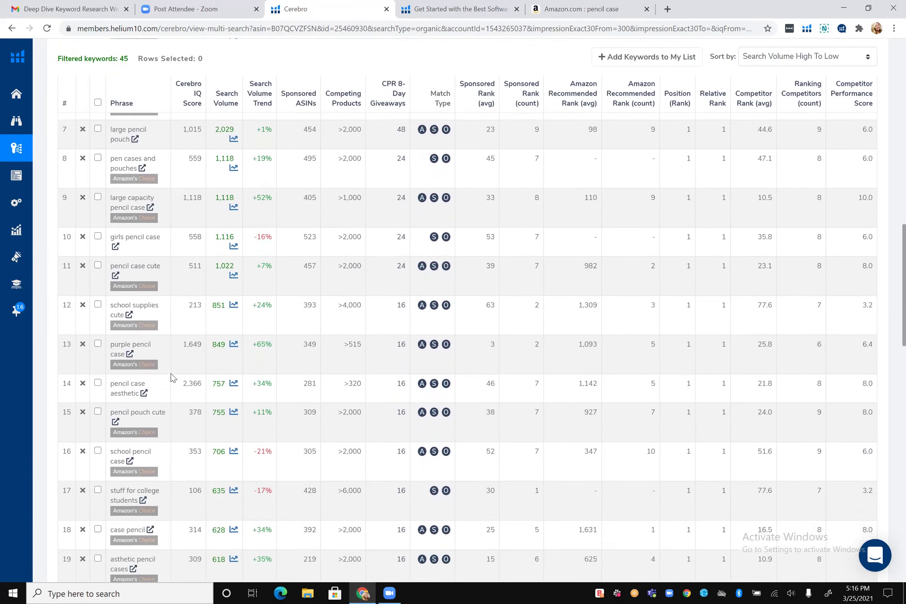
pyautogui.scroll(-4, 171, 373)
pyautogui.scroll(-3, 171, 373)
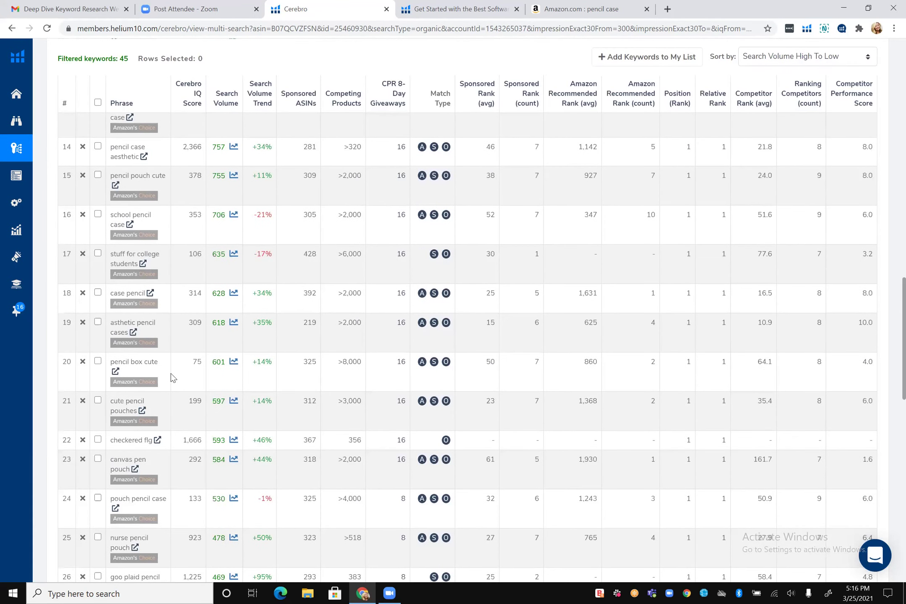
pyautogui.scroll(-3, 171, 373)
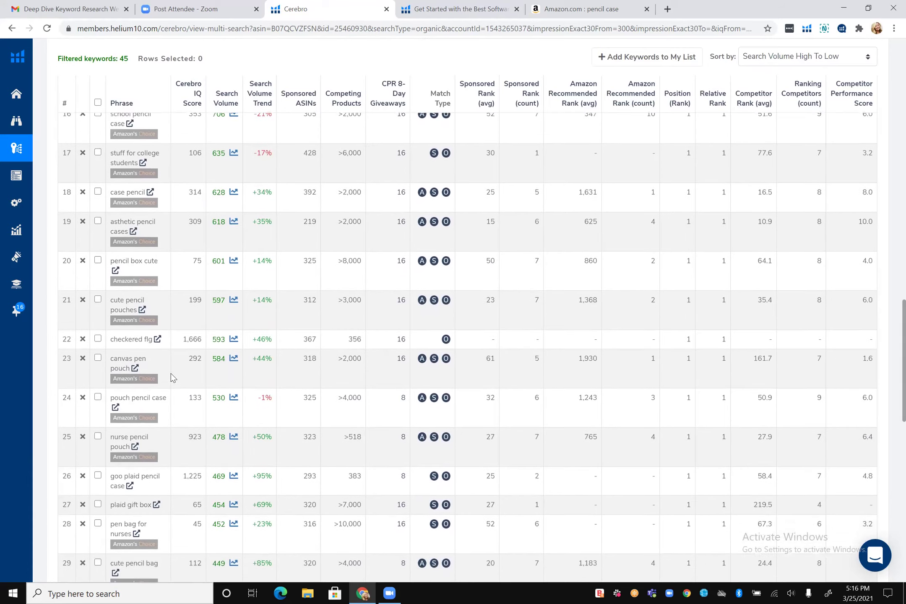
pyautogui.scroll(-1, 170, 374)
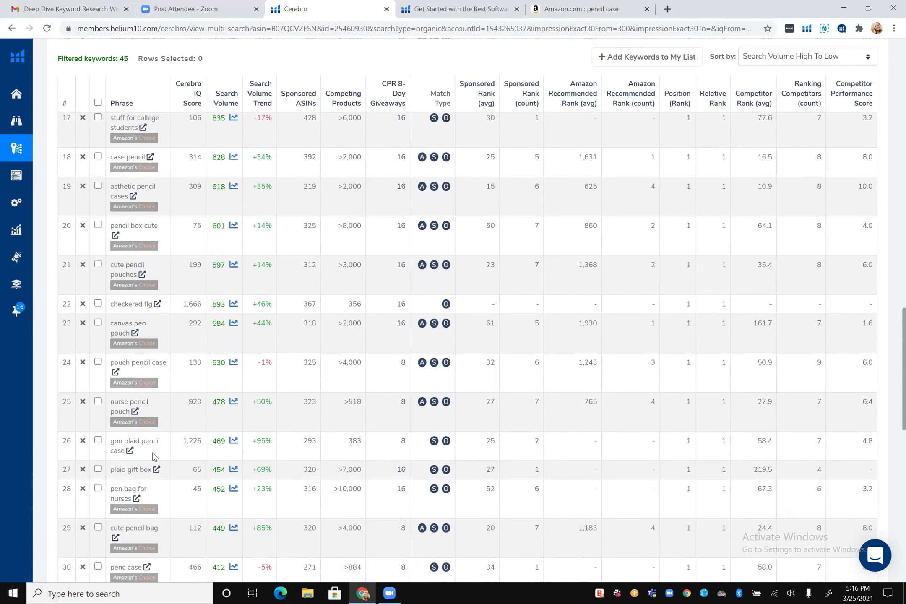
# Open the Amazon search results for the keyword "goo plaid pencil case" and look over the listed products.
pyautogui.click(129, 452)
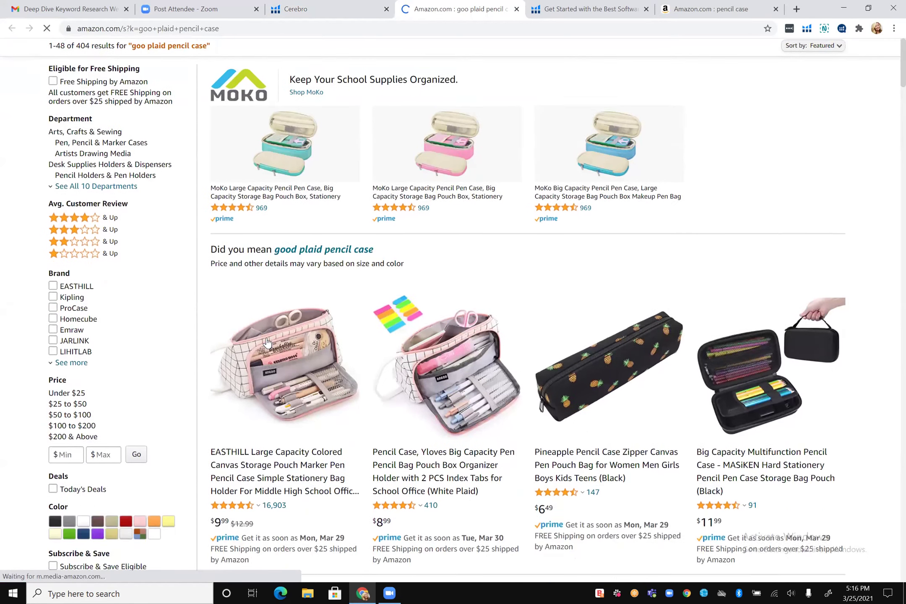
pyautogui.scroll(-3, 267, 340)
pyautogui.scroll(-2, 267, 342)
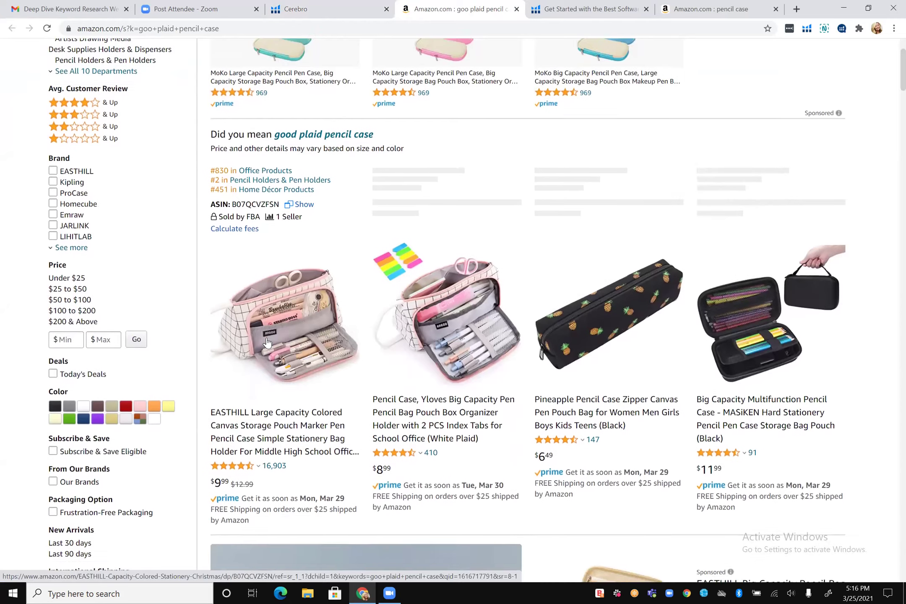
pyautogui.scroll(-4, 267, 342)
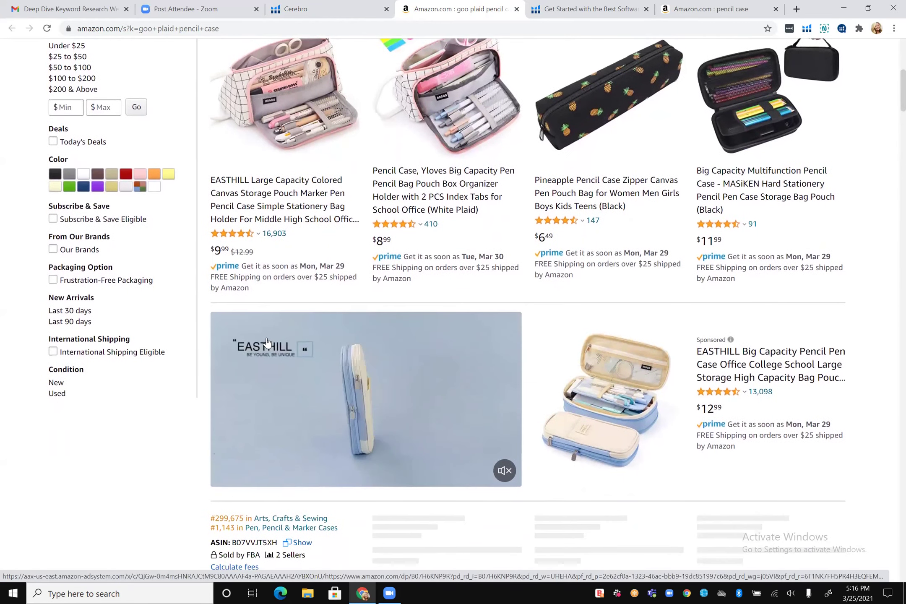
# Return to the Cerebro results and remove the branded keyword "easthill pencil pouch" from the table.
pyautogui.click(310, 10)
pyautogui.scroll(-1, 209, 312)
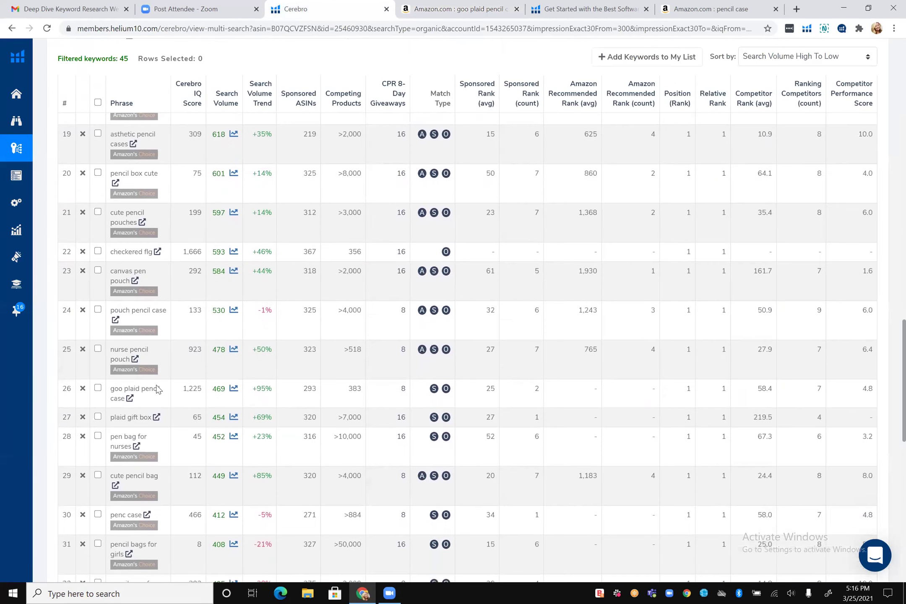
pyautogui.scroll(-3, 188, 450)
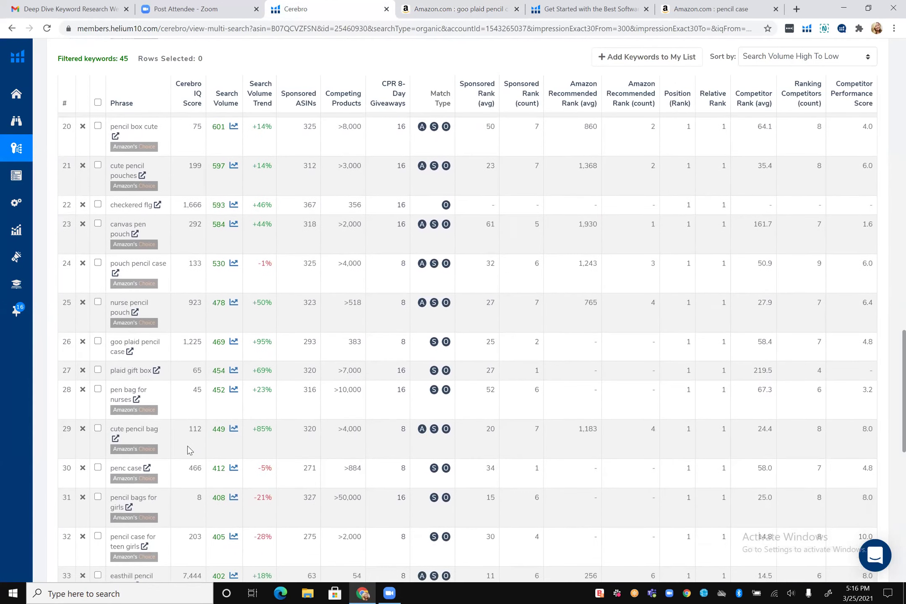
pyautogui.scroll(-1, 187, 450)
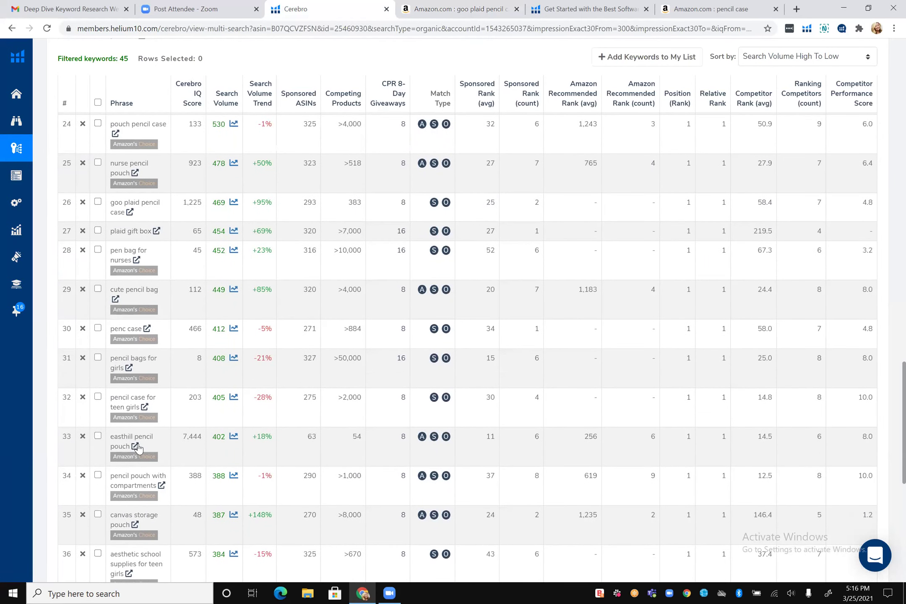
pyautogui.click(83, 439)
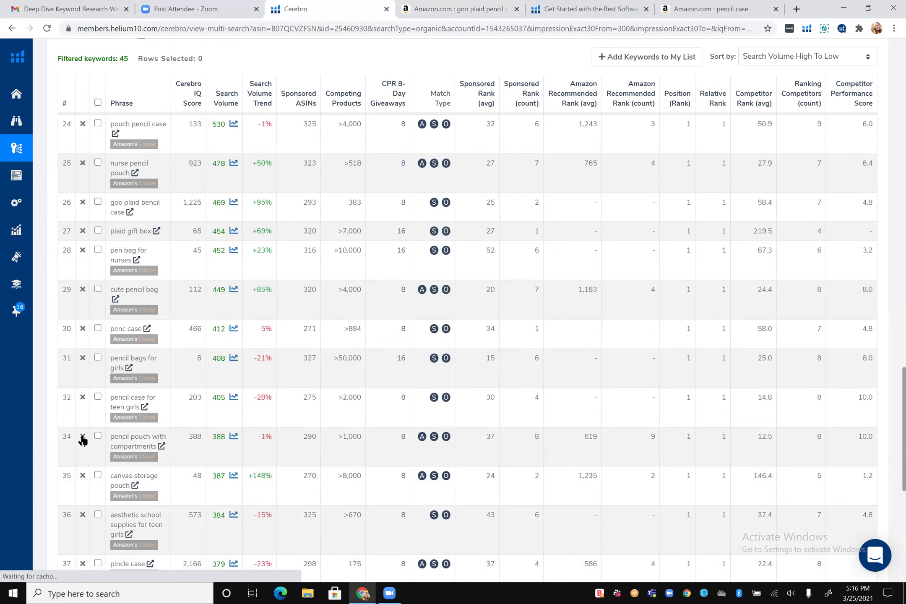
# Check the remaining phrases and select all keywords in the filtered table.
pyautogui.scroll(-2, 250, 407)
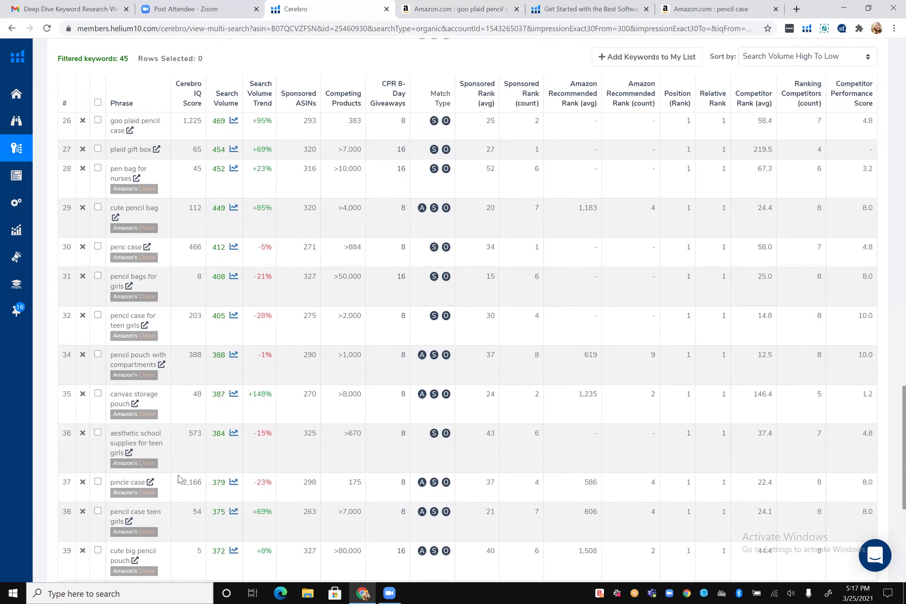
pyautogui.scroll(7, 178, 475)
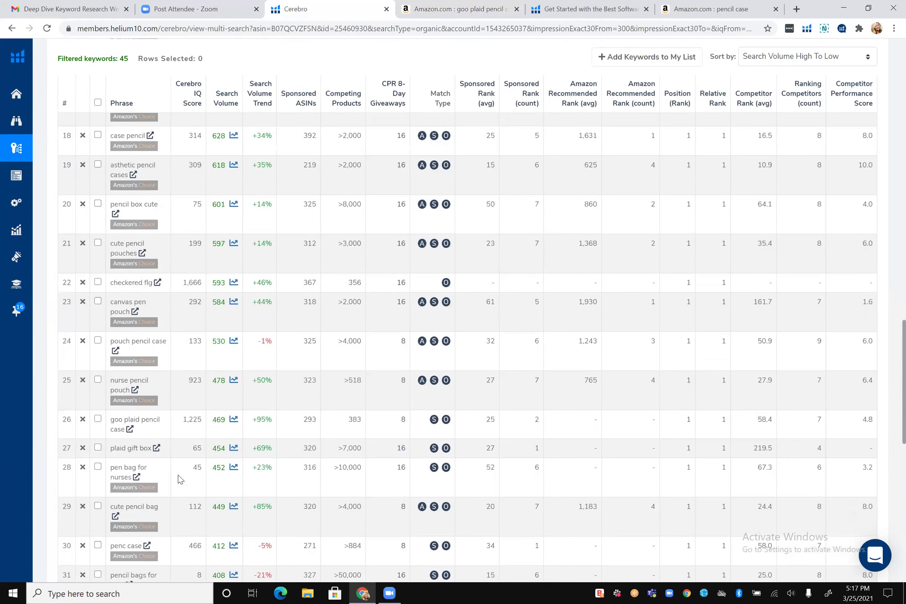
pyautogui.scroll(15, 178, 475)
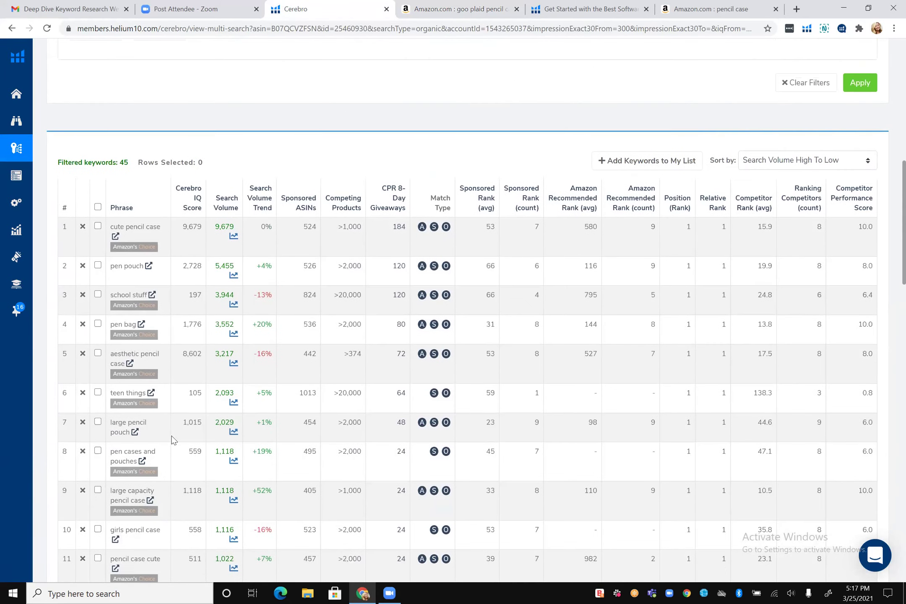
pyautogui.click(97, 207)
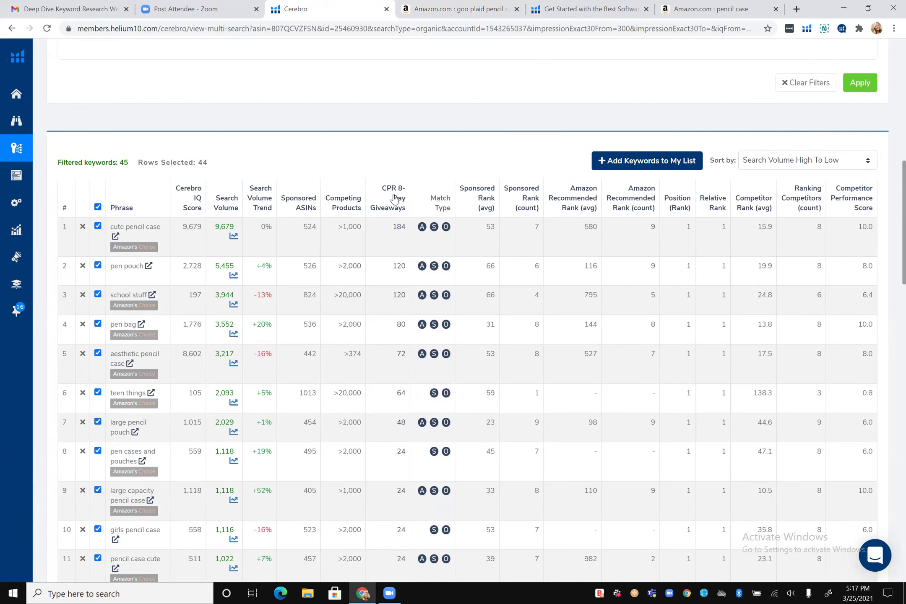
pyautogui.click(638, 164)
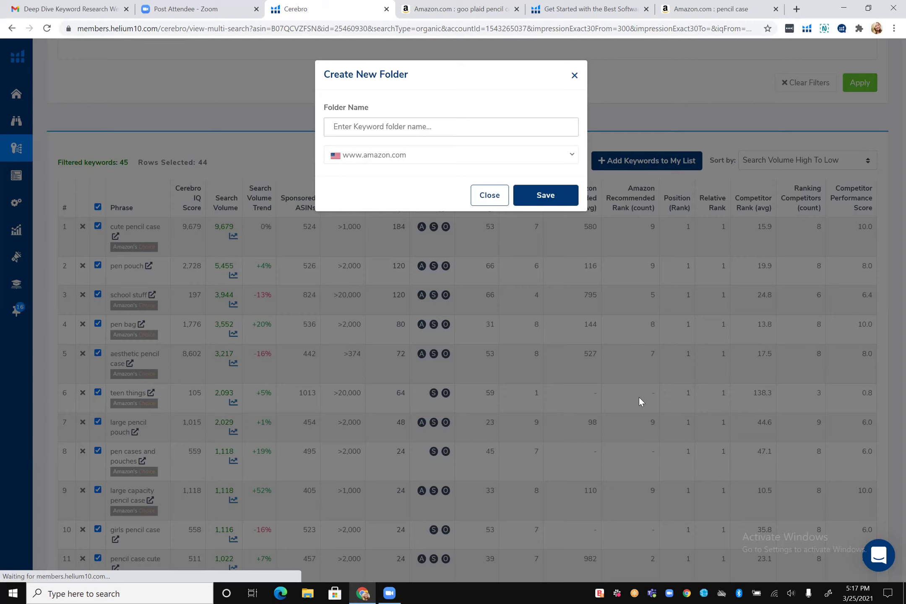
pyautogui.click(460, 130)
pyautogui.write('Top Pencil Bag Keywords')
pyautogui.click(546, 195)
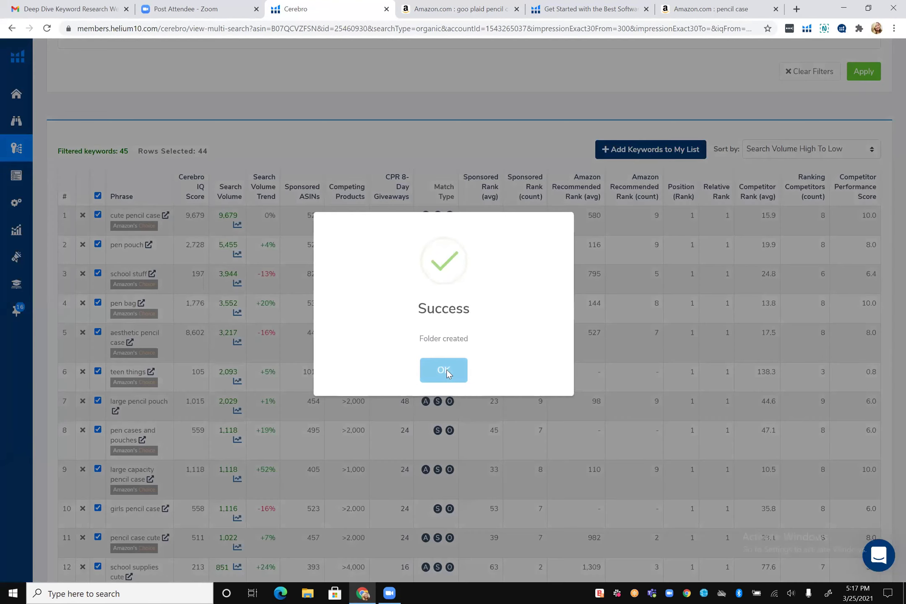
pyautogui.click(447, 369)
# Add the selected keywords to the "Top Pencil Bag Keywords" folder in My List.
pyautogui.click(666, 163)
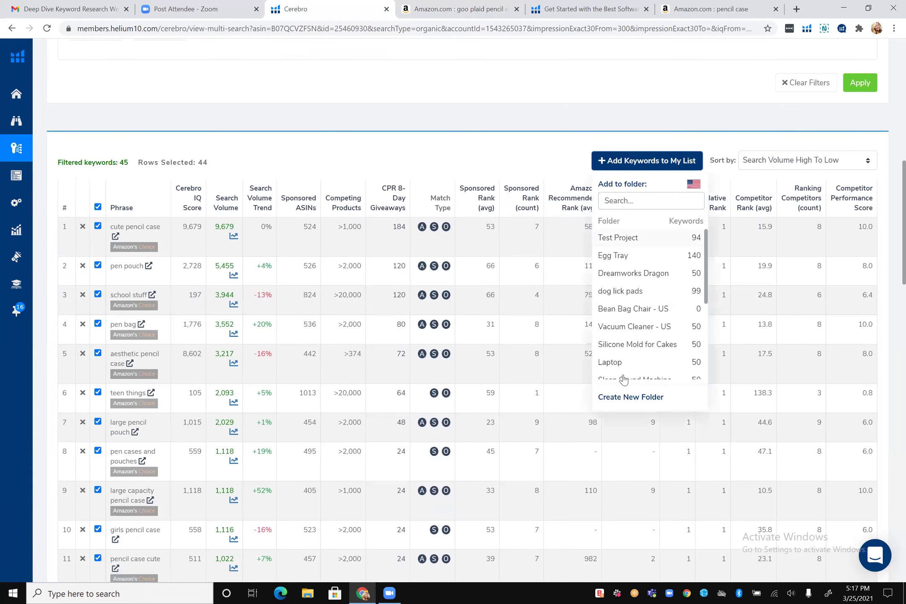
pyautogui.scroll(-4, 637, 321)
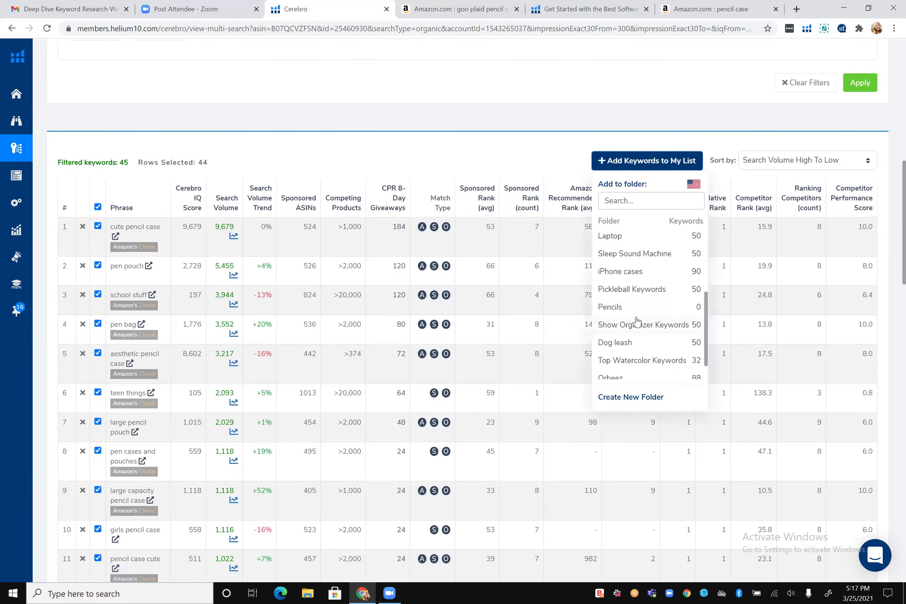
pyautogui.click(633, 371)
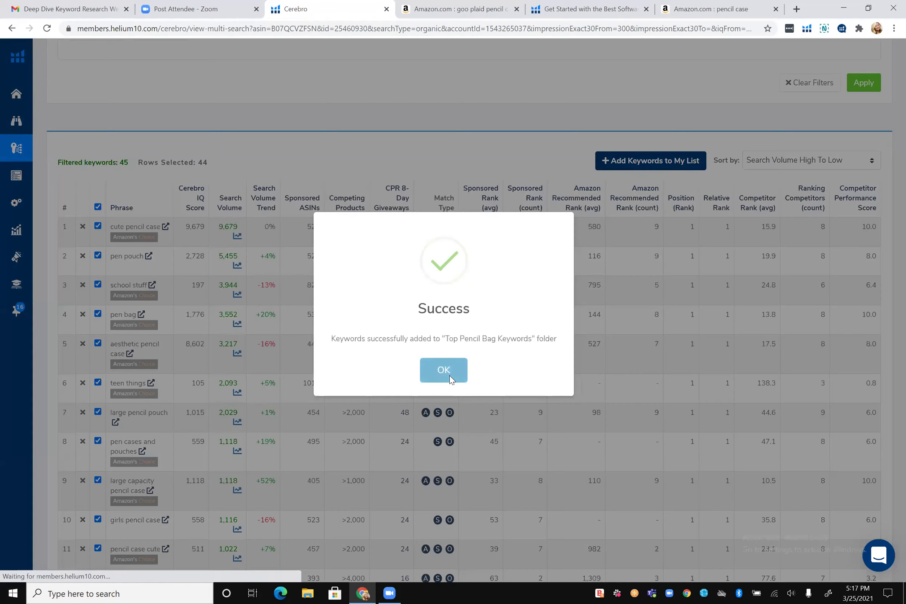
pyautogui.click(450, 376)
# Deselect all keywords in the filtered results table.
pyautogui.scroll(10, 450, 377)
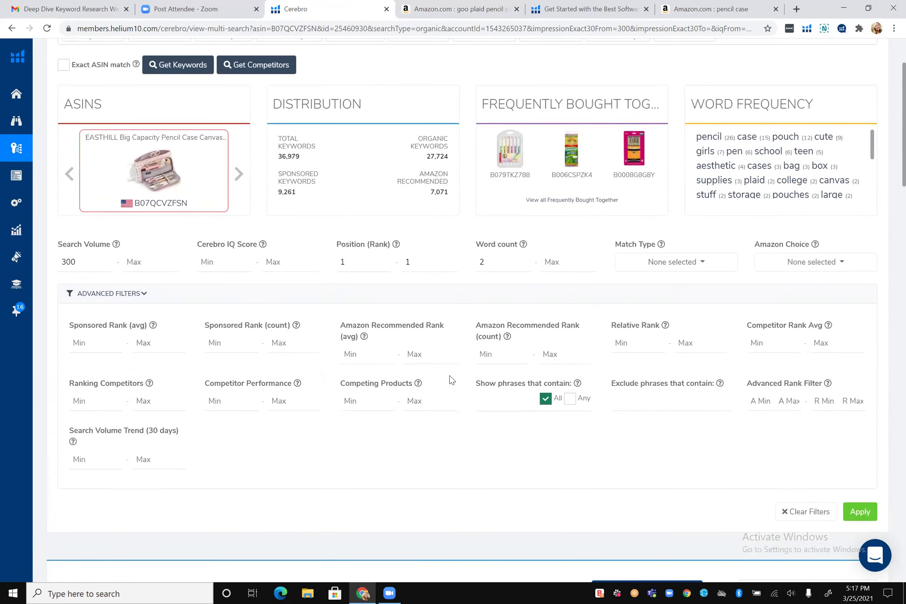
pyautogui.scroll(-7, 450, 380)
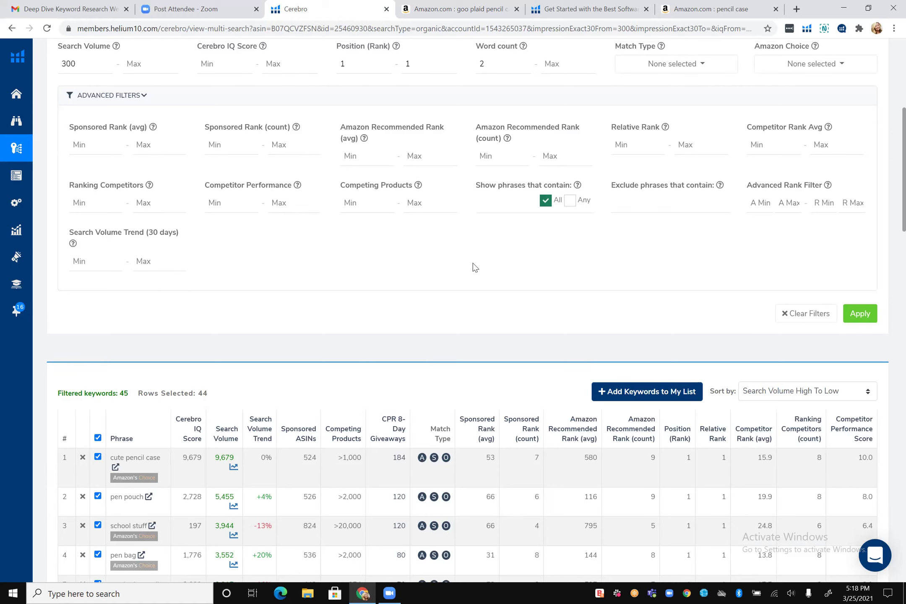
pyautogui.click(98, 438)
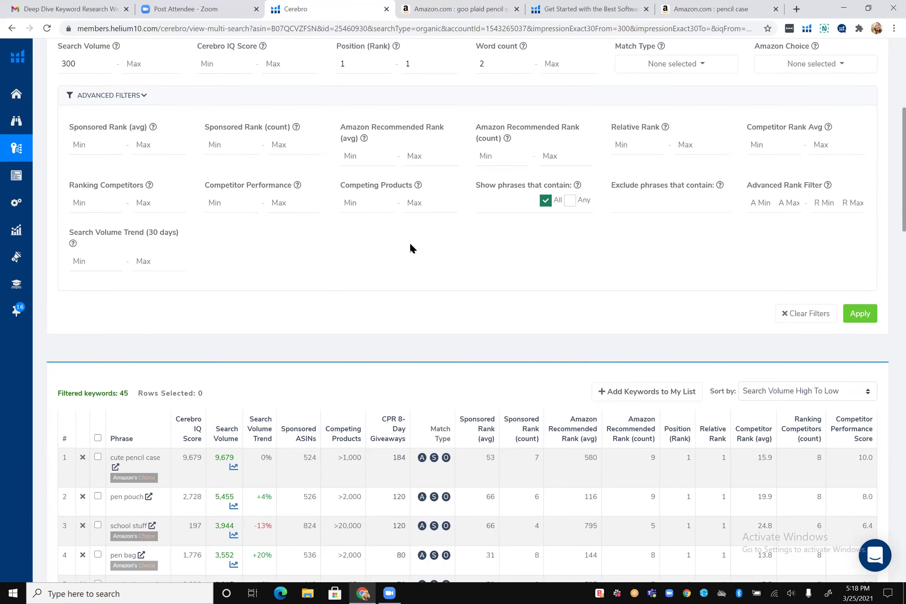
# Look over the advanced filters, collapse them, and check the basic filters and the Match Type options.
pyautogui.scroll(-3, 411, 248)
pyautogui.scroll(3, 410, 248)
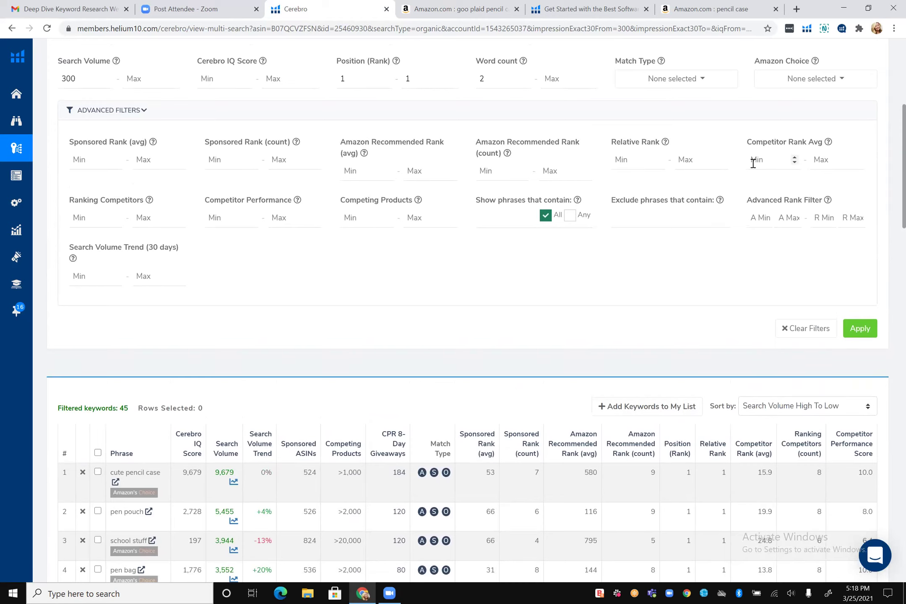
pyautogui.scroll(-2, 796, 138)
pyautogui.scroll(-3, 796, 138)
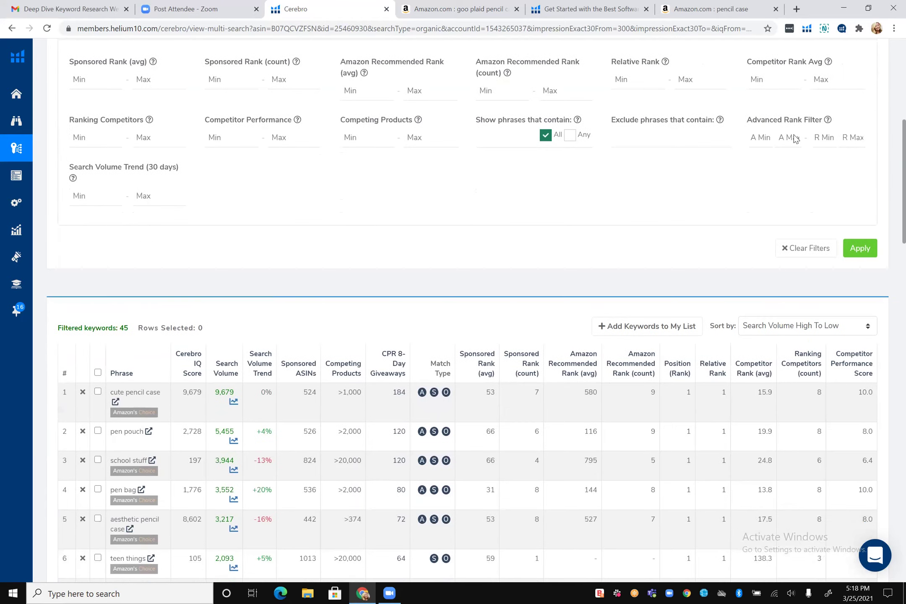
pyautogui.scroll(2, 235, 158)
pyautogui.scroll(1, 235, 157)
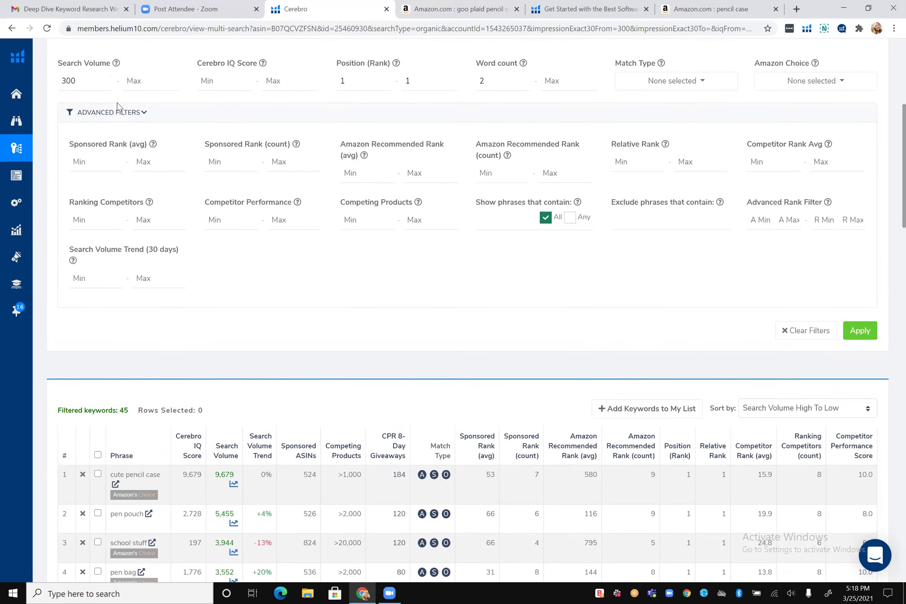
pyautogui.click(144, 117)
pyautogui.scroll(2, 466, 130)
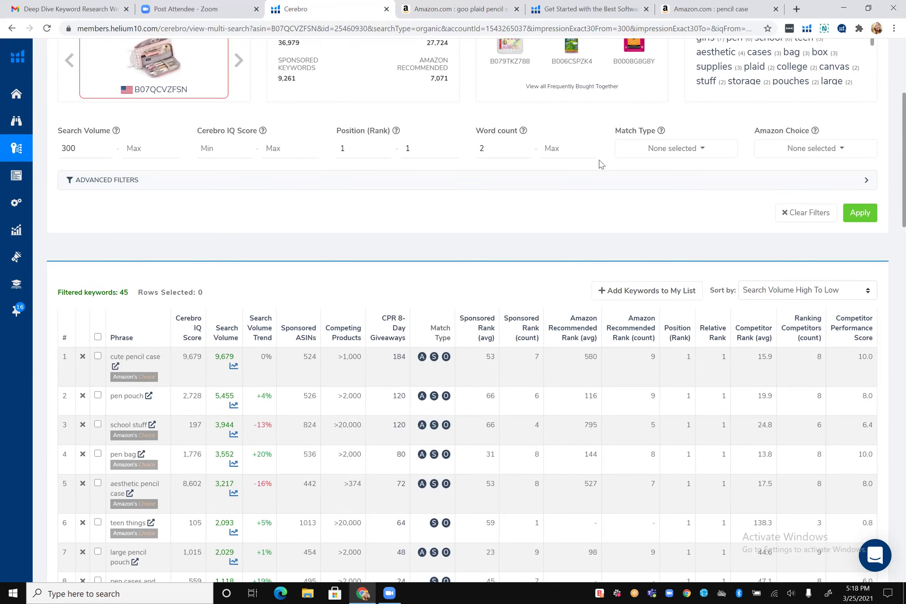
pyautogui.click(690, 155)
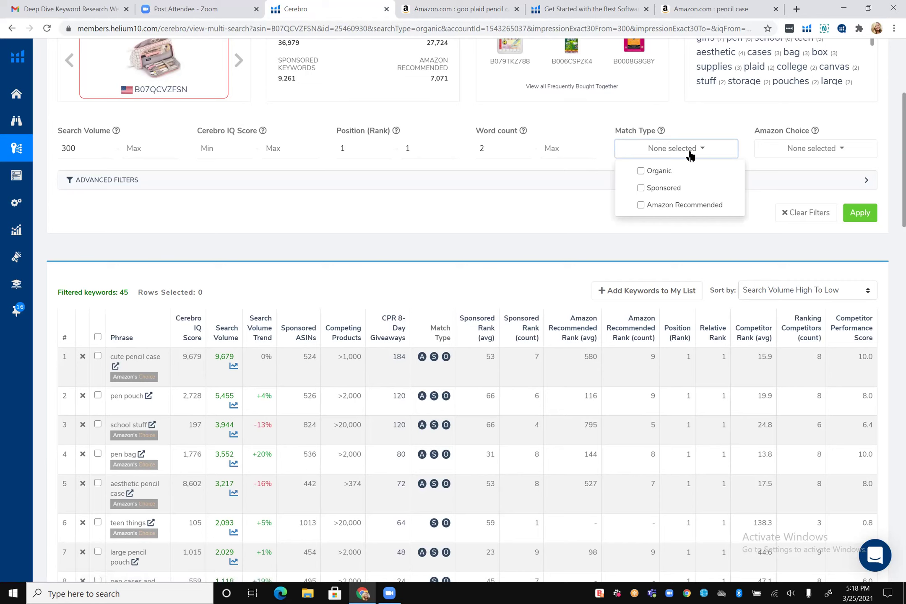
pyautogui.click(688, 223)
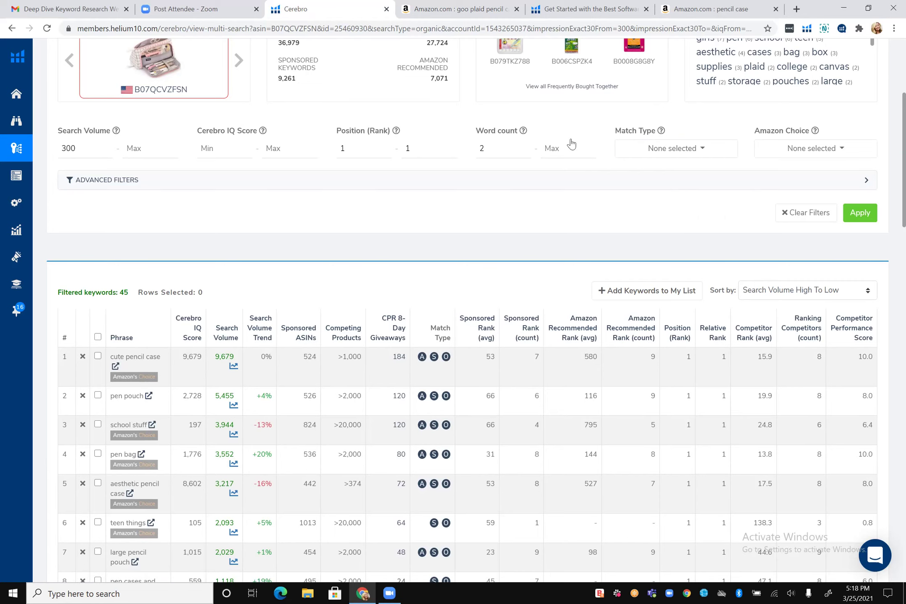
pyautogui.scroll(2, 539, 210)
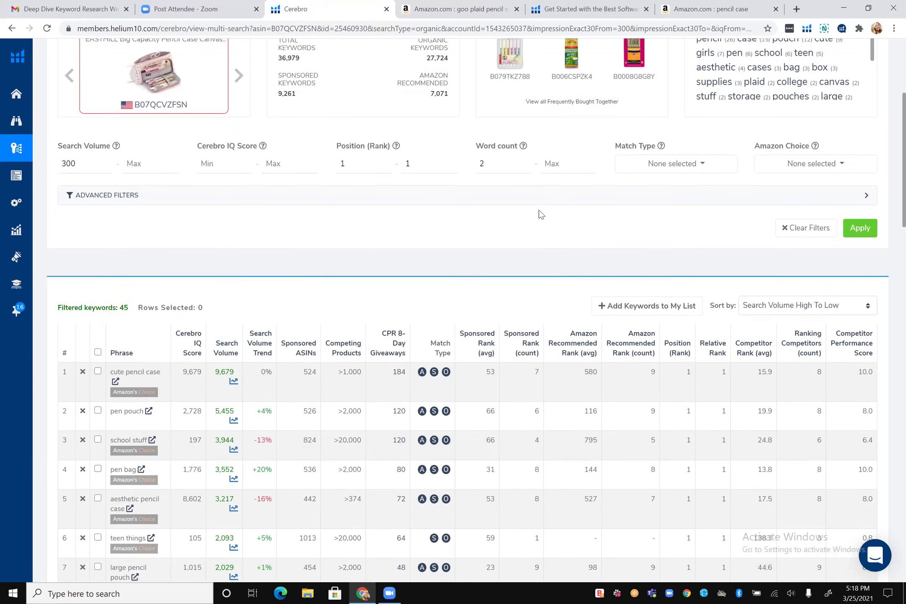
pyautogui.scroll(-1, 252, 232)
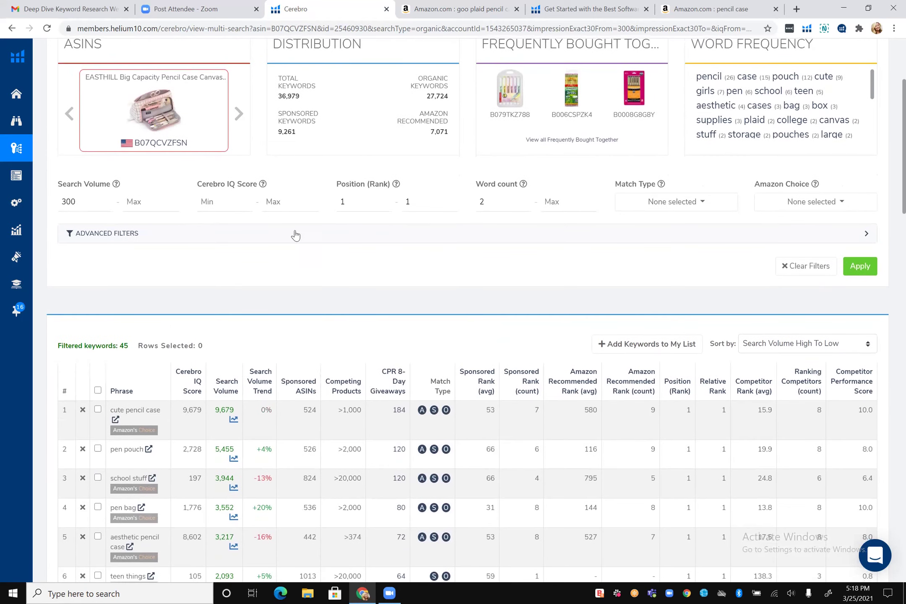
pyautogui.scroll(-1, 420, 233)
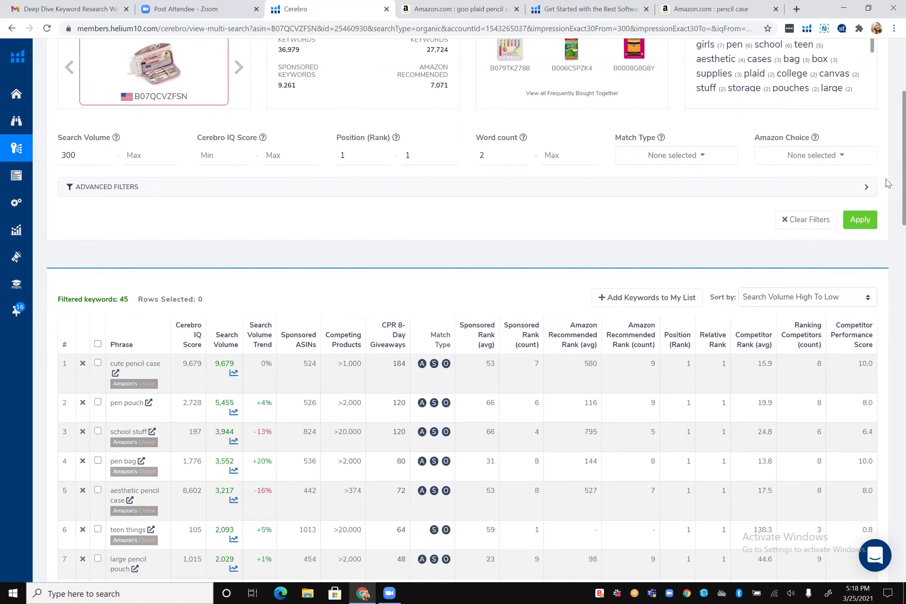
# Expand the advanced filters and set the minimum Competitor Rank Avg to 25.
pyautogui.click(864, 190)
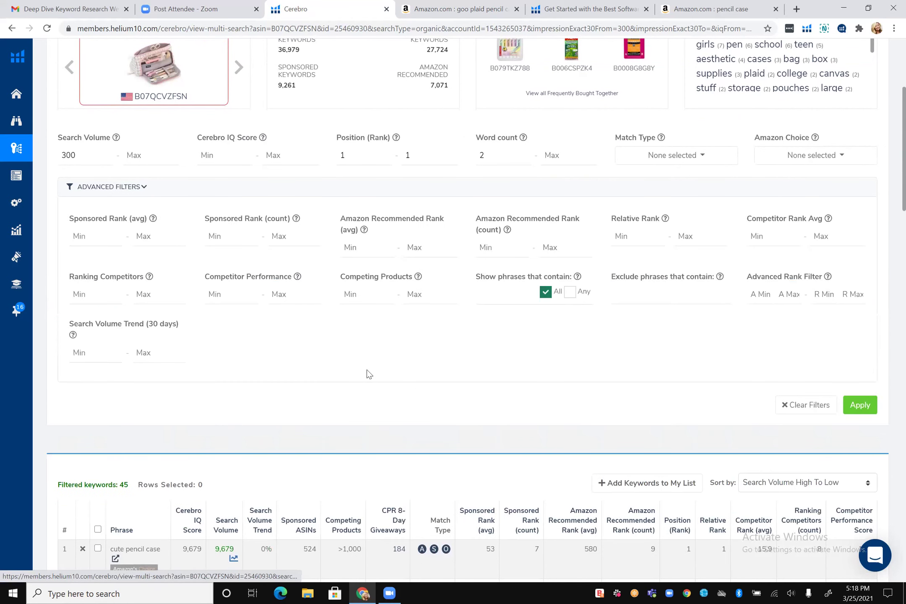
pyautogui.scroll(-2, 201, 278)
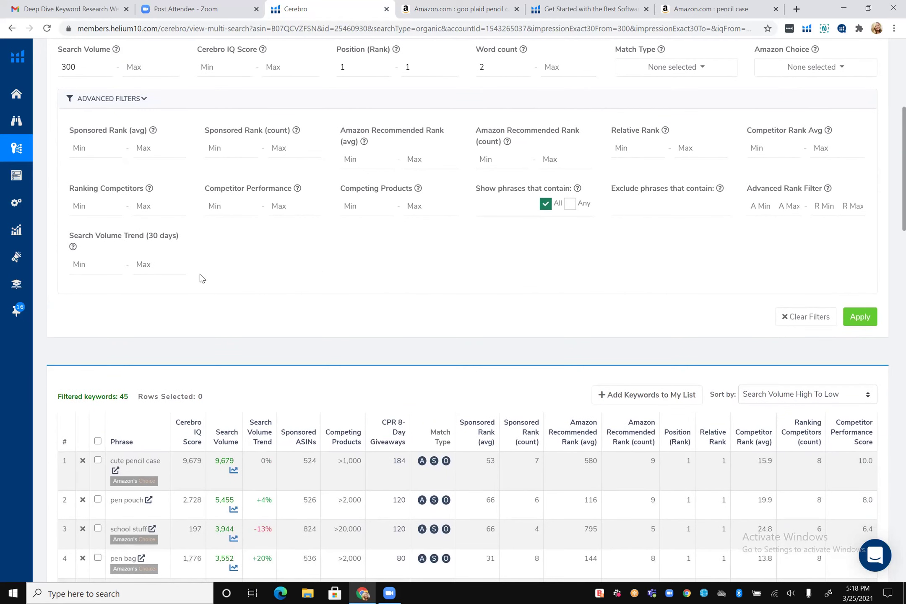
pyautogui.scroll(-1, 201, 278)
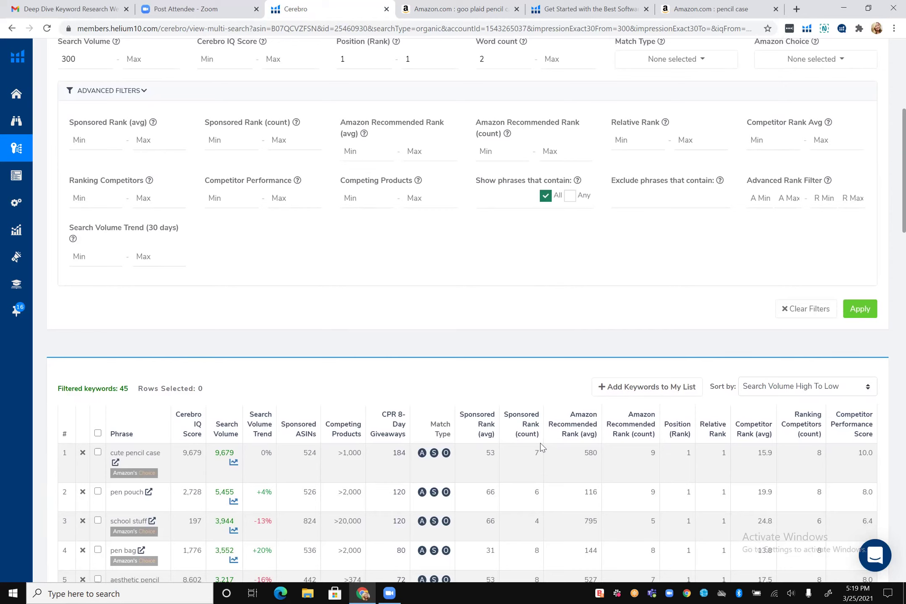
pyautogui.click(761, 141)
pyautogui.write('25')
# Set the Advanced Rank Filter to A Min 1, A Max 2, R Min 1 and R Max 10, and apply the filters.
pyautogui.click(758, 198)
pyautogui.write('1')
pyautogui.click(783, 200)
pyautogui.write('2')
pyautogui.click(817, 200)
pyautogui.write('1')
pyautogui.click(854, 198)
pyautogui.write('10')
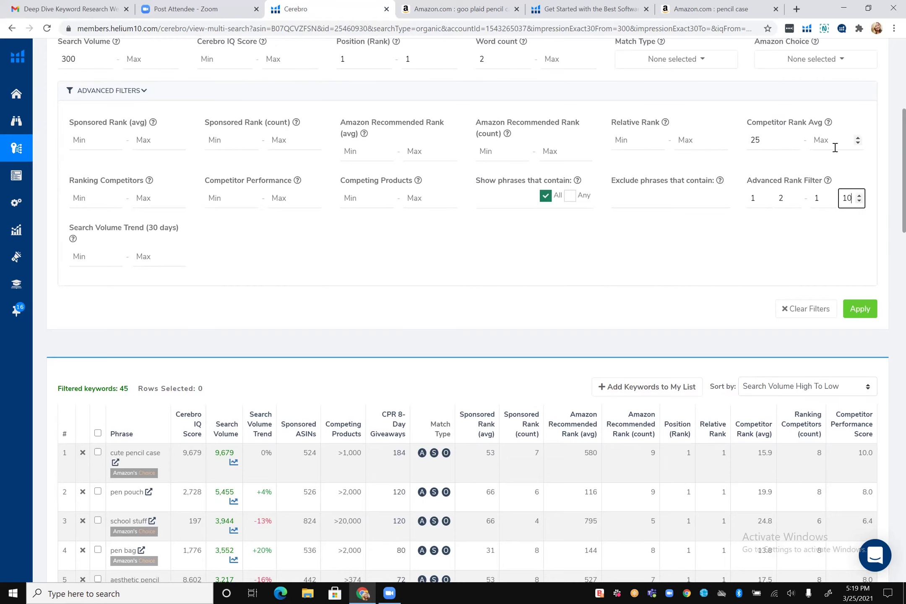
pyautogui.scroll(-2, 835, 147)
pyautogui.click(857, 207)
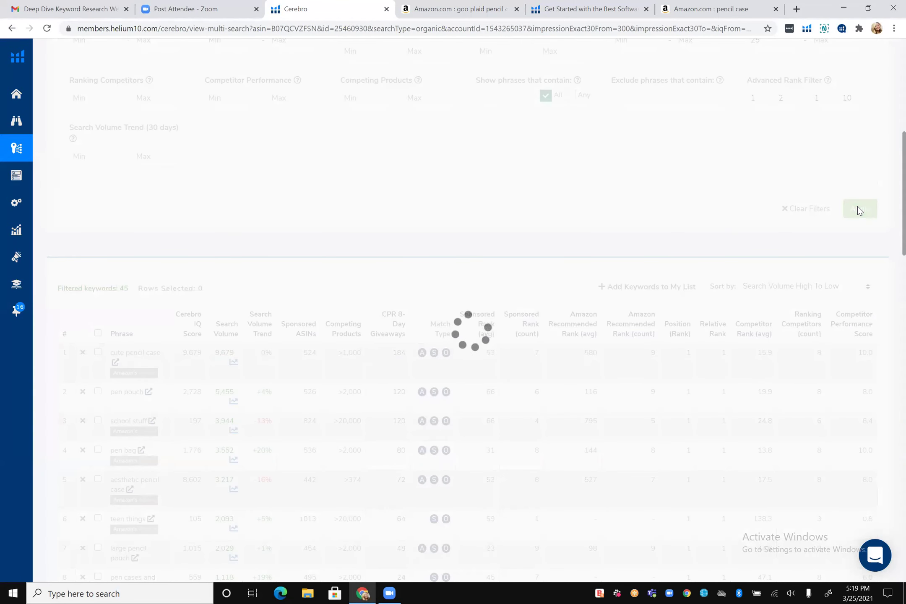
# Sort the newly filtered keywords by search volume from low to high and examine their average competitor ranks.
pyautogui.scroll(-2, 719, 126)
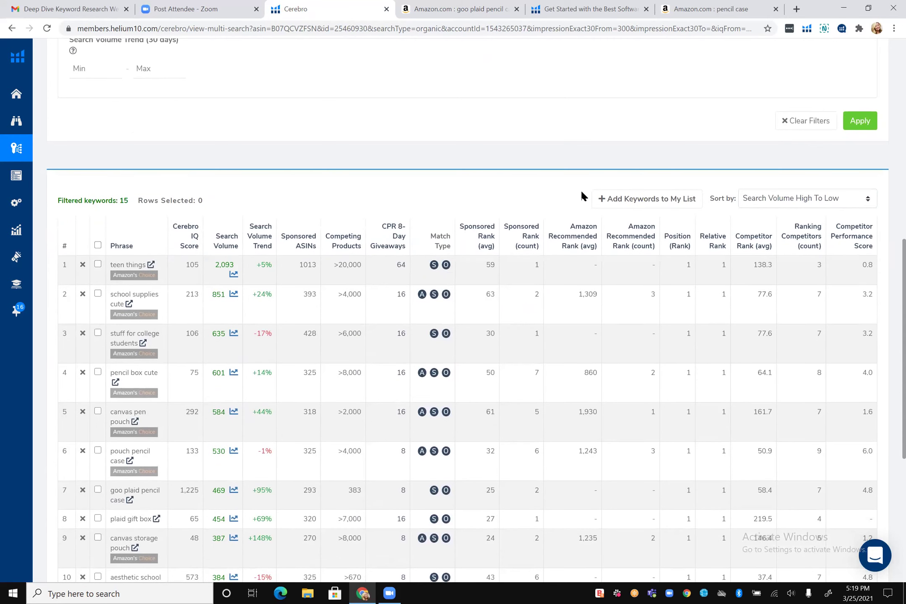
pyautogui.scroll(-2, 582, 195)
pyautogui.scroll(-1, 581, 193)
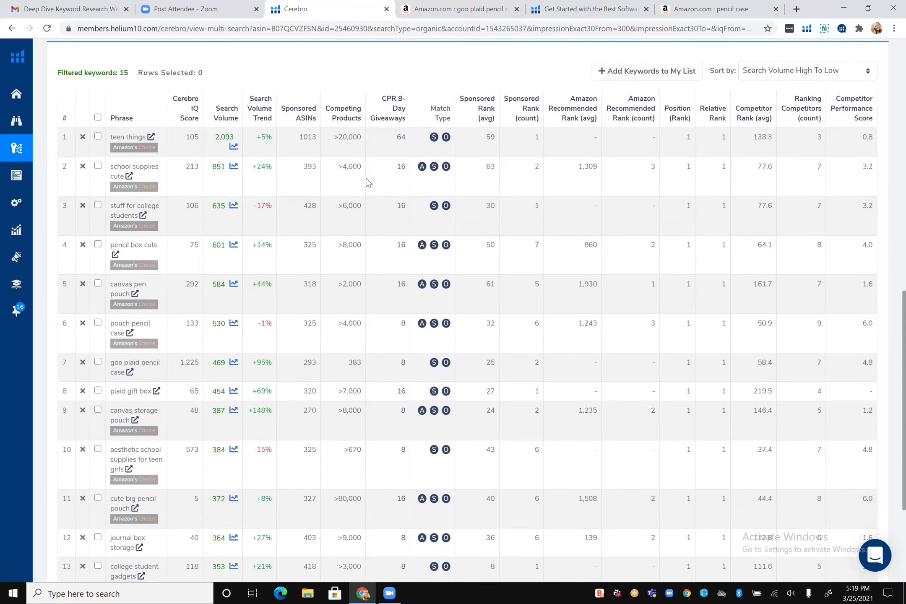
pyautogui.click(275, 117)
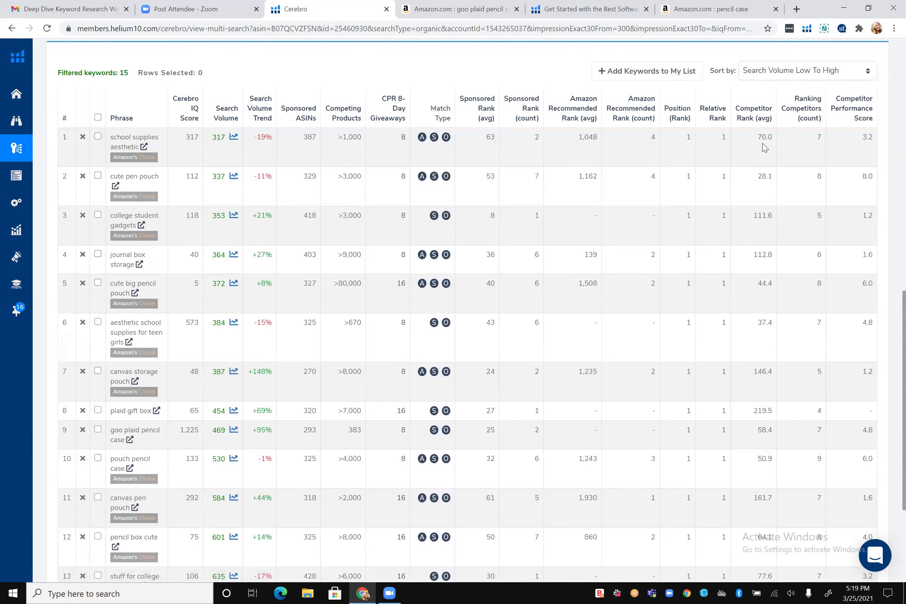
pyautogui.scroll(-1, 762, 143)
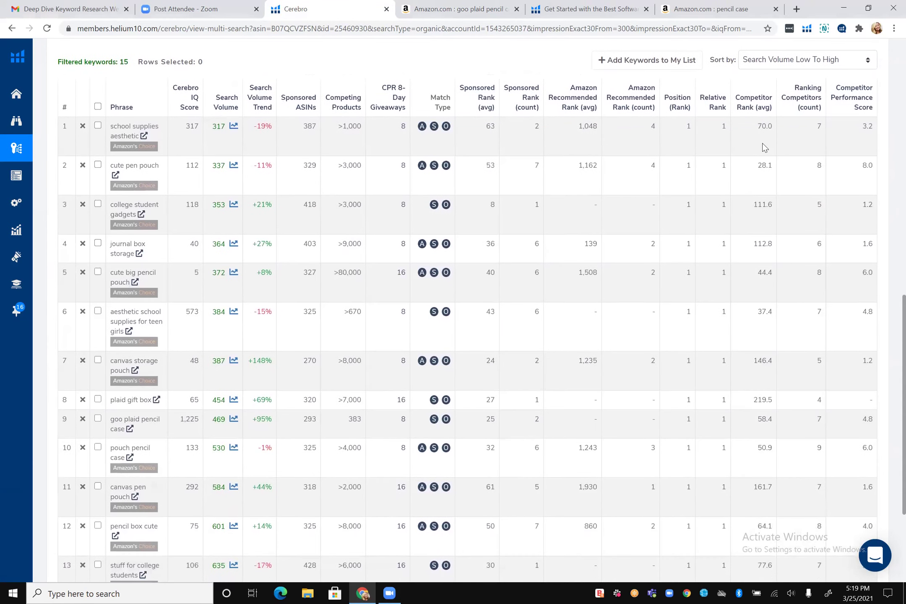
pyautogui.scroll(-1, 763, 147)
pyautogui.scroll(1, 762, 144)
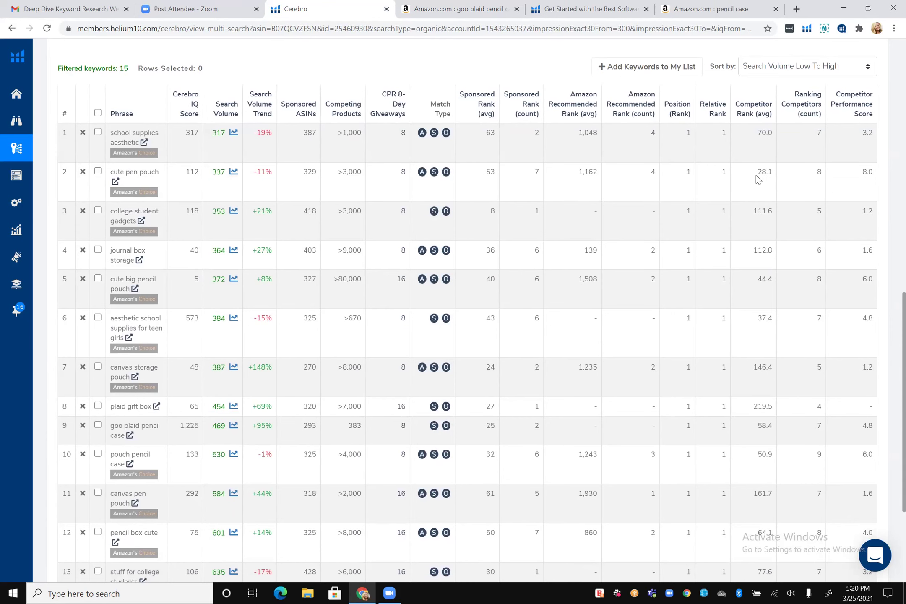
pyautogui.scroll(-1, 762, 197)
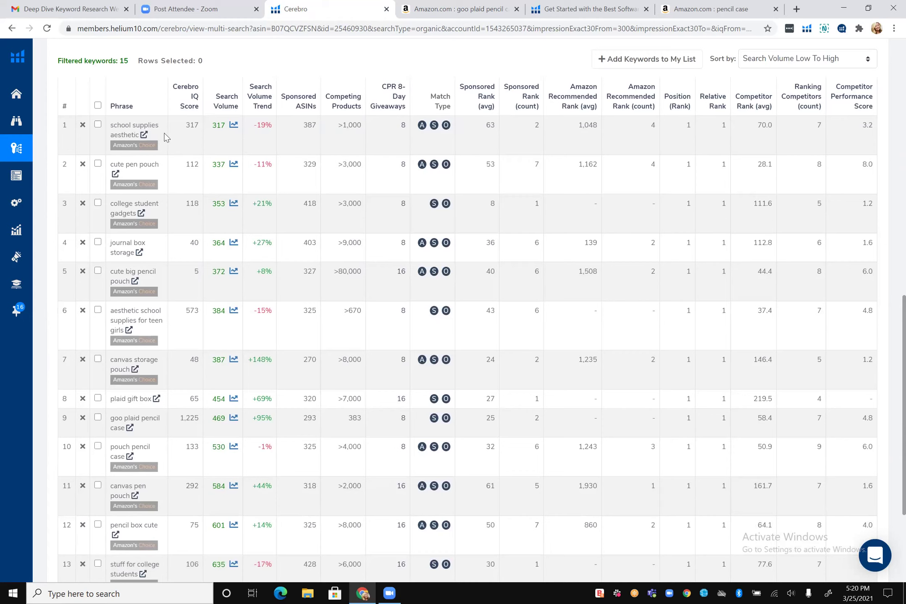
# Sort the keywords by search volume from high to low and read through all the phrases.
pyautogui.click(218, 100)
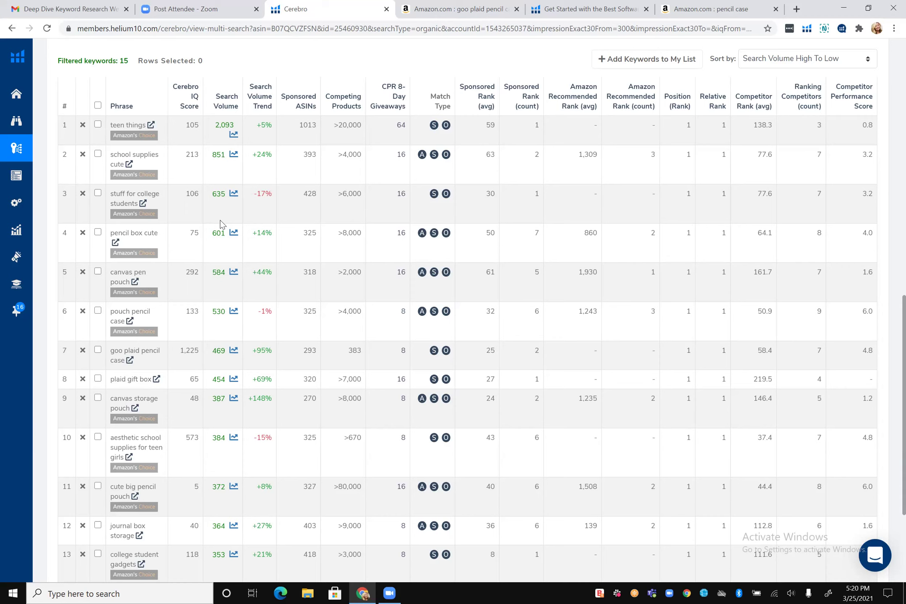
pyautogui.scroll(-1, 221, 225)
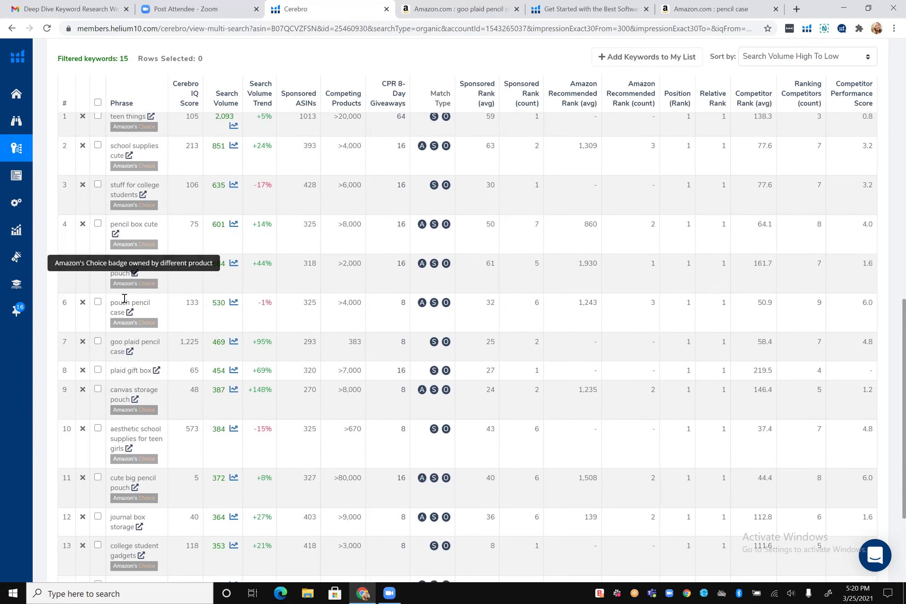
pyautogui.scroll(-5, 124, 298)
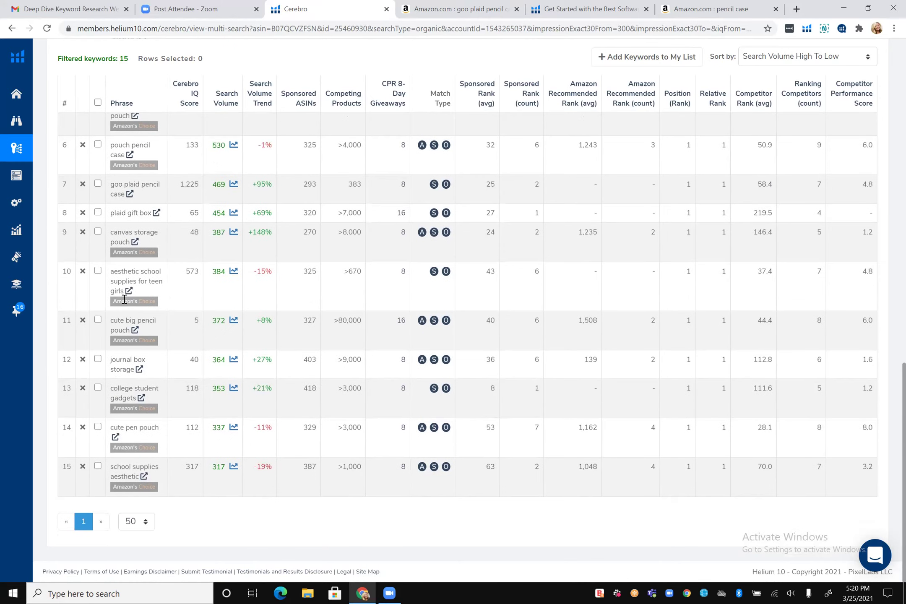
pyautogui.scroll(3, 124, 299)
pyautogui.scroll(4, 124, 299)
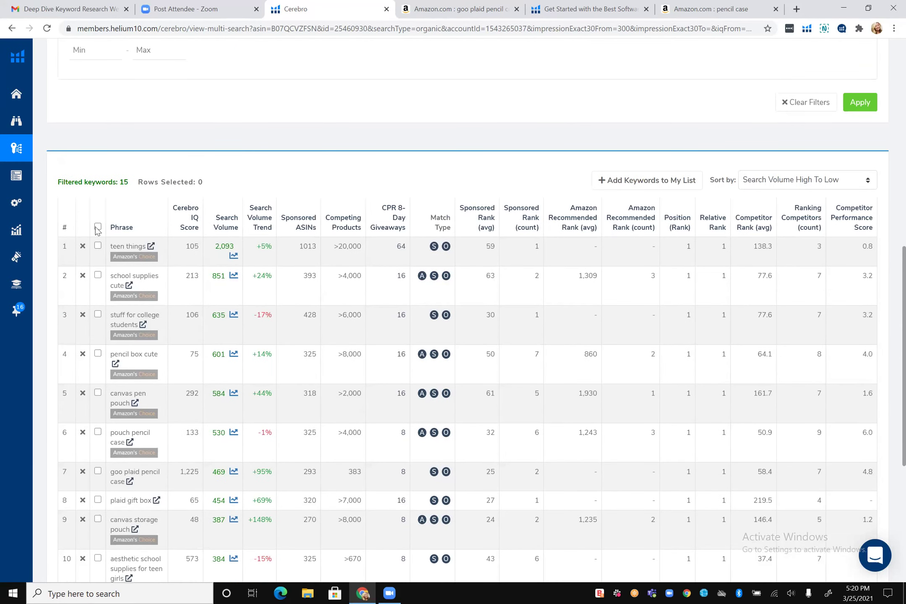
pyautogui.click(97, 229)
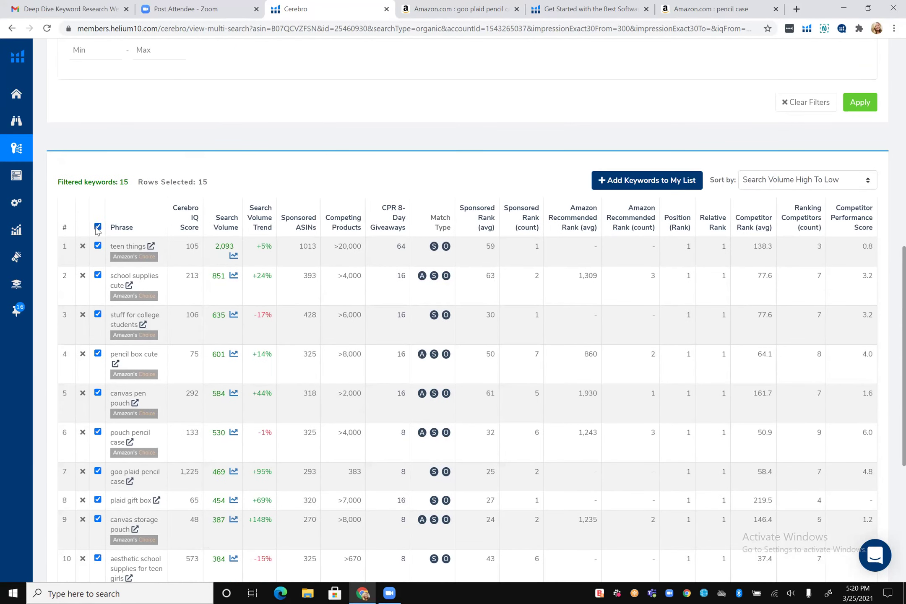
pyautogui.click(645, 181)
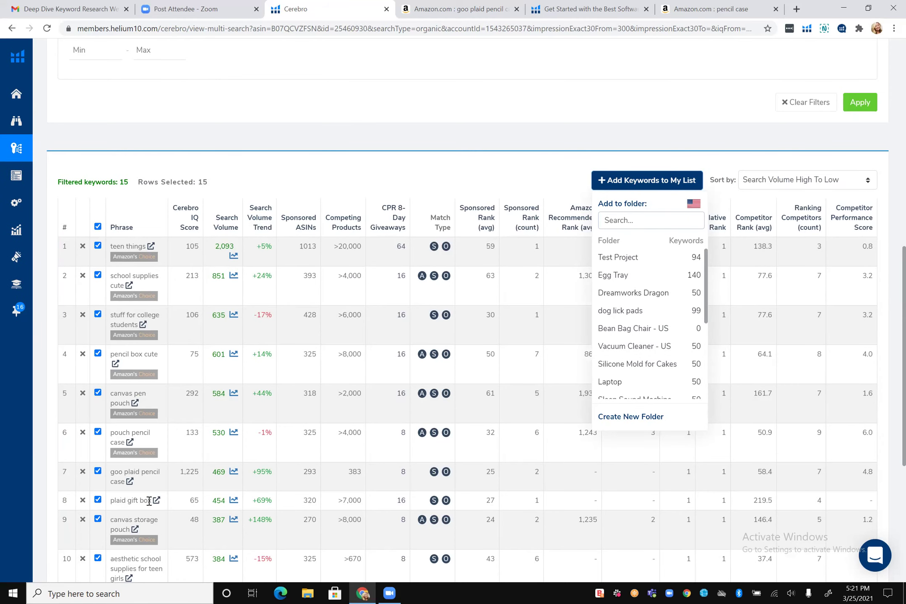
pyautogui.scroll(-1, 149, 501)
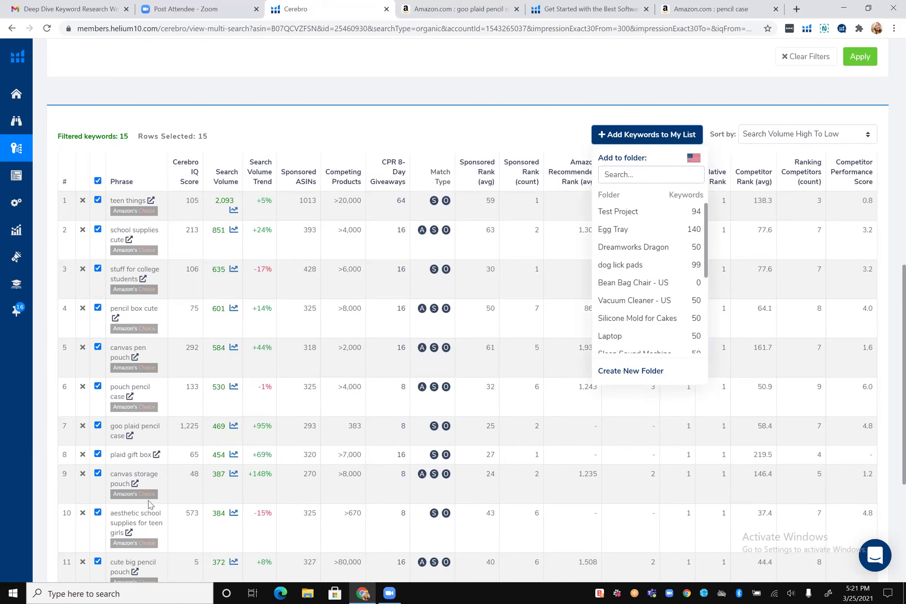
pyautogui.click(626, 374)
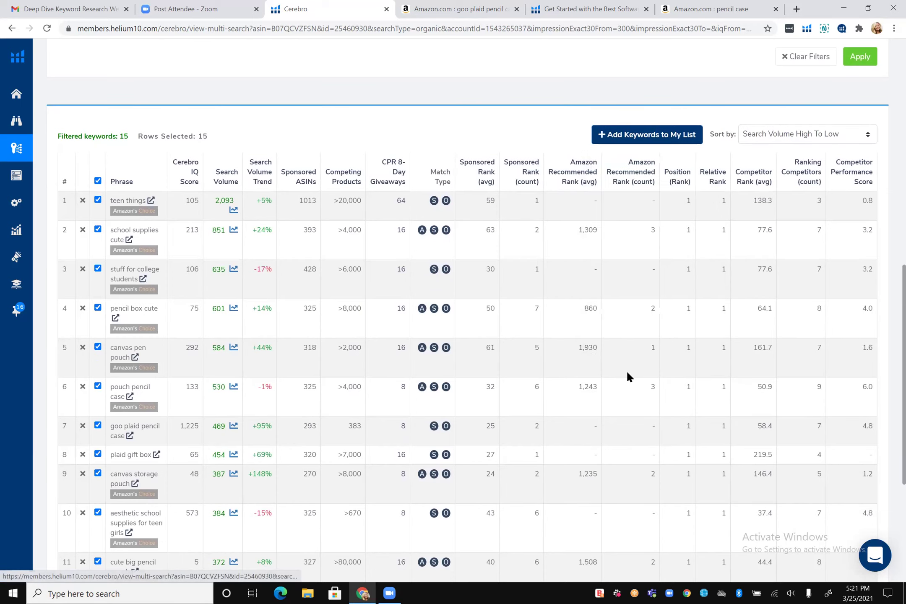
pyautogui.click(509, 127)
pyautogui.write('Easy to Rank')
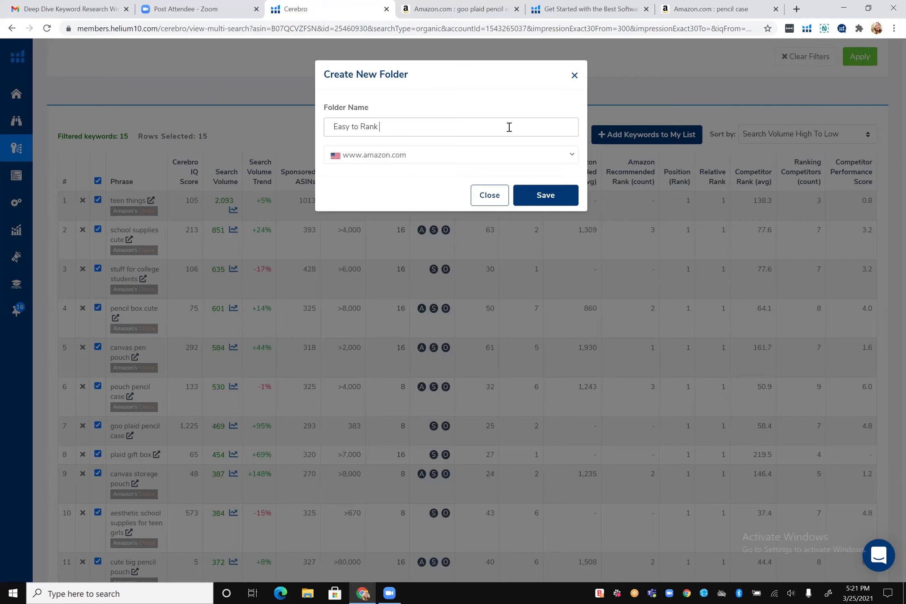
pyautogui.write('Keywords')
pyautogui.click(558, 197)
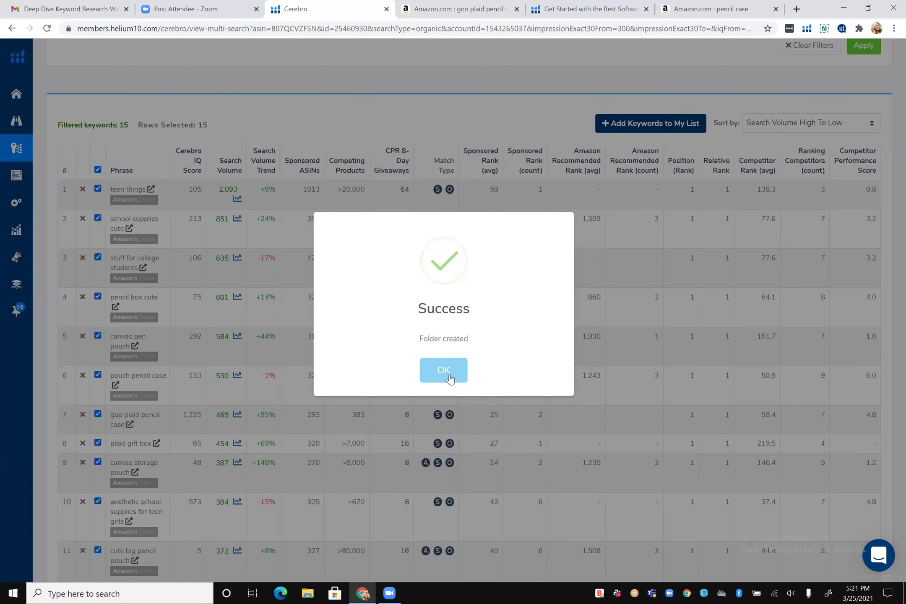
pyautogui.click(452, 369)
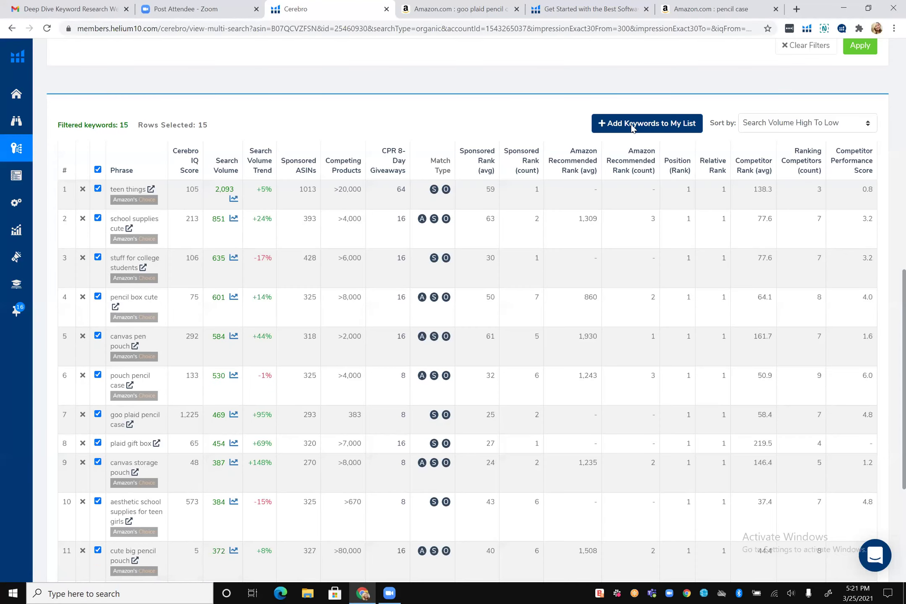
# Add the selected keywords to the "Easy to Rank Keywords" folder.
pyautogui.click(631, 126)
pyautogui.scroll(-2, 616, 247)
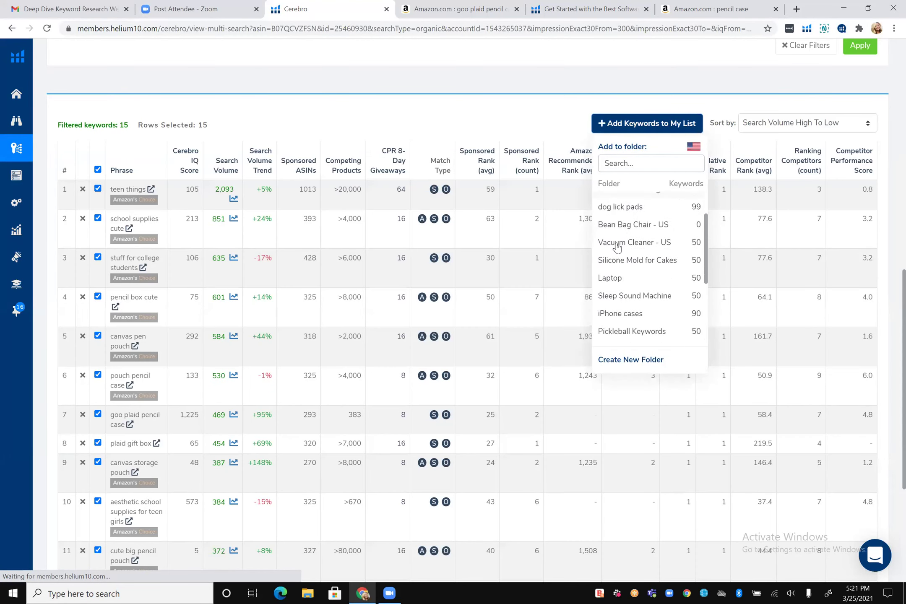
pyautogui.scroll(-5, 616, 247)
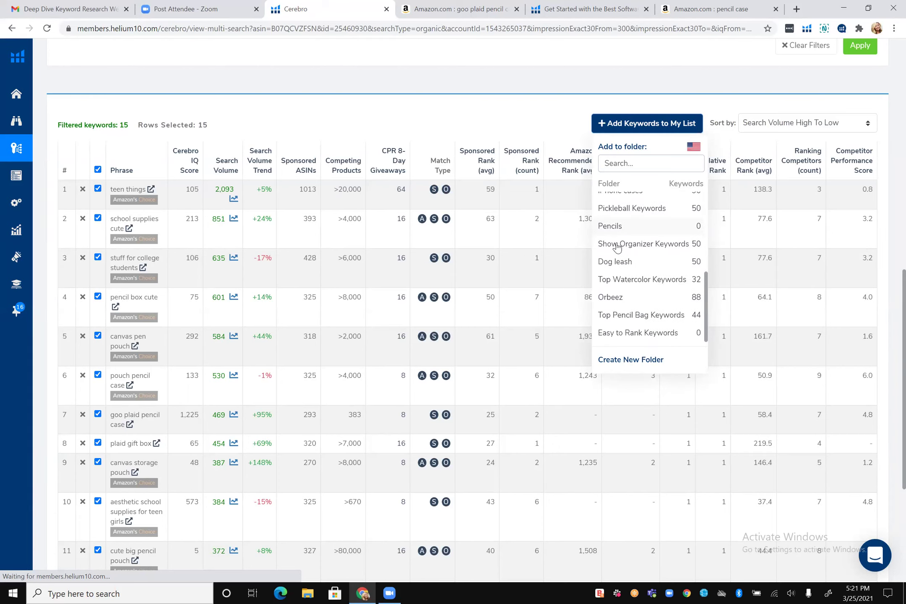
pyautogui.click(621, 334)
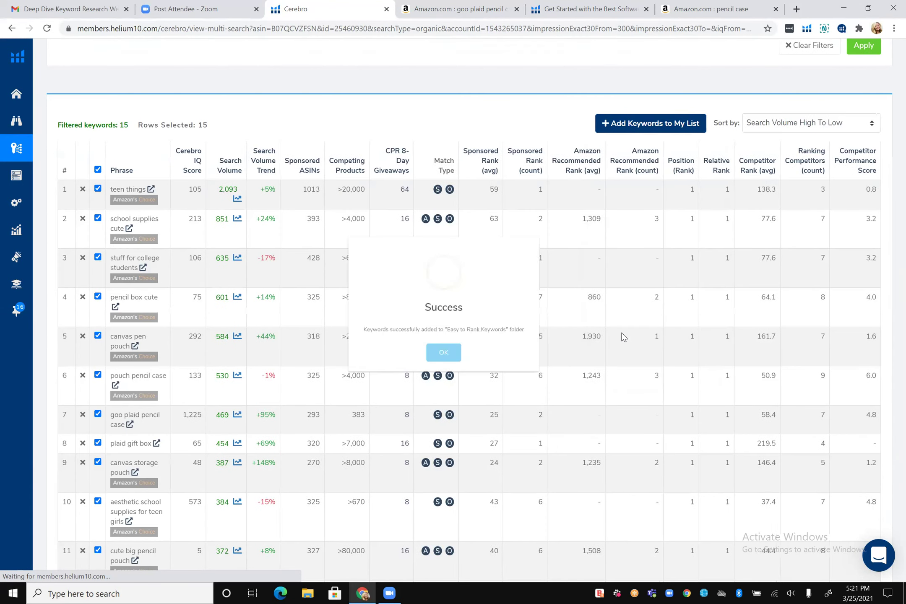
pyautogui.click(439, 376)
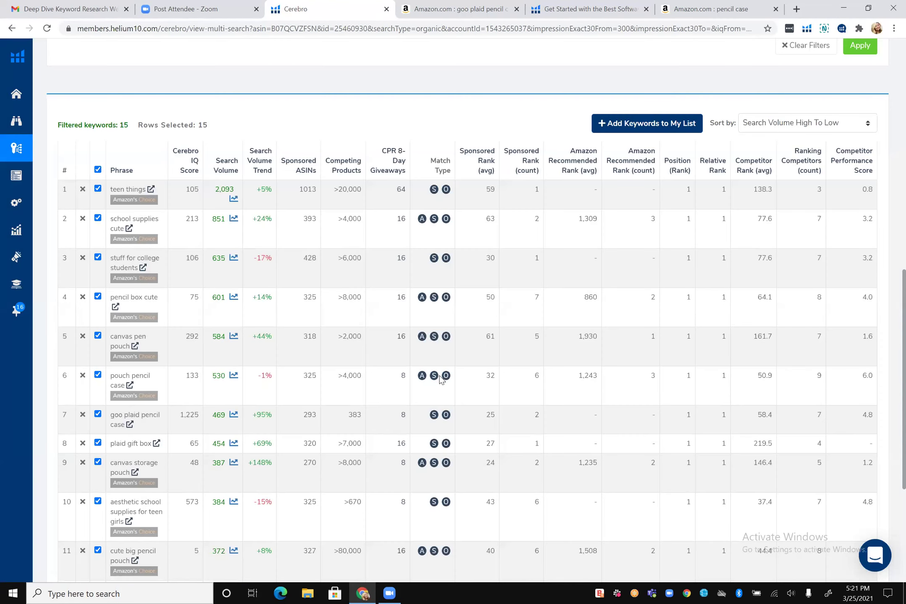
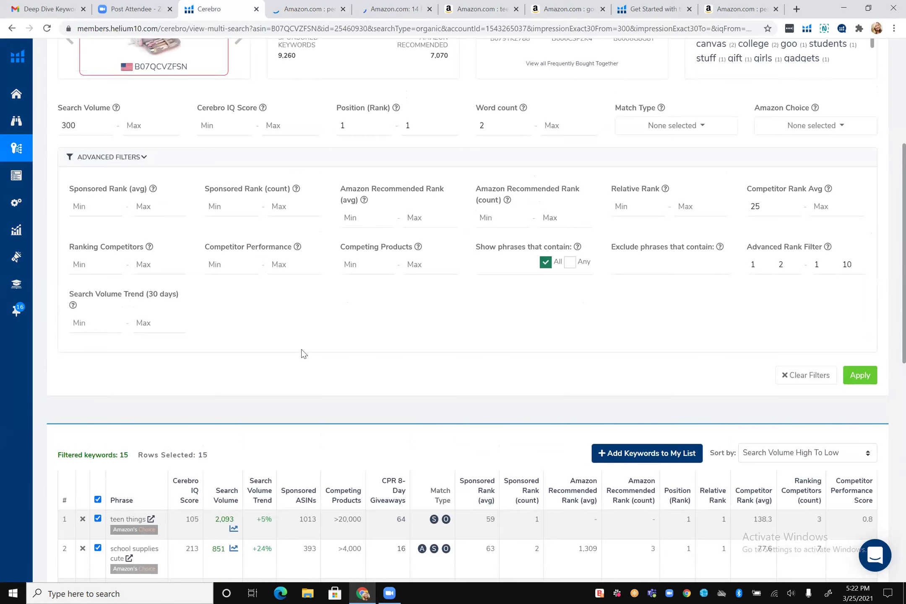
# Review the applied filter values and read through the filtered keywords with their volume and rank figures.
pyautogui.scroll(-1, 302, 350)
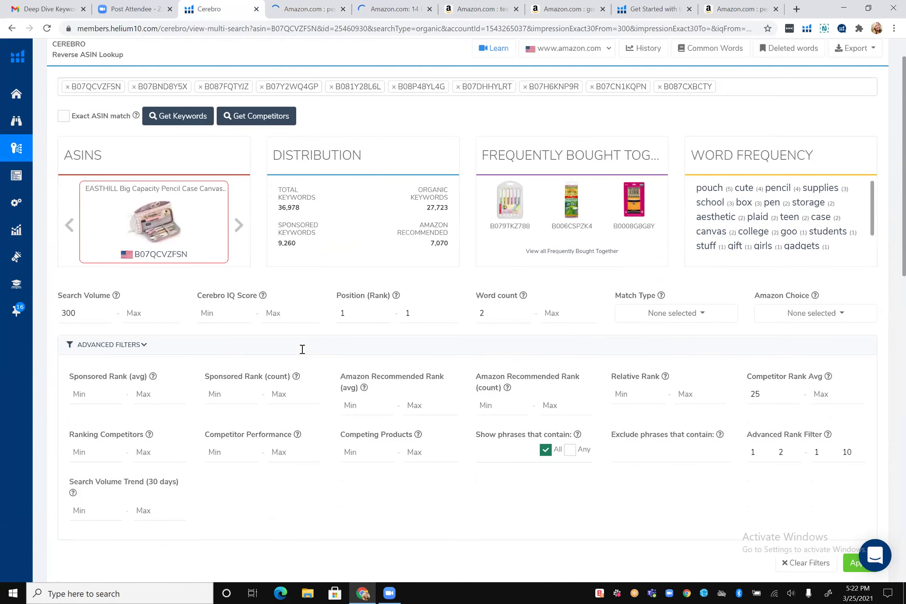
pyautogui.scroll(-1, 302, 350)
pyautogui.scroll(-2, 302, 350)
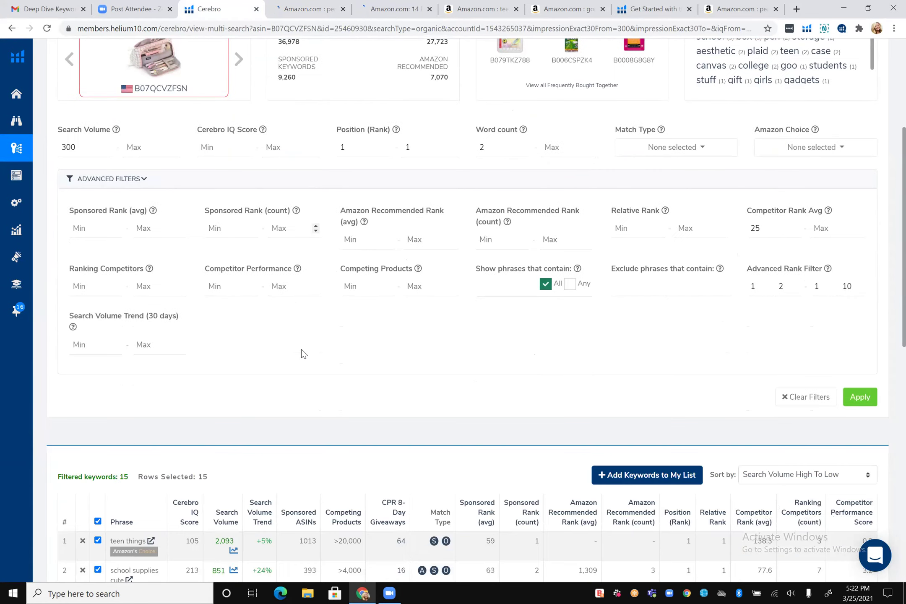
pyautogui.scroll(-6, 303, 354)
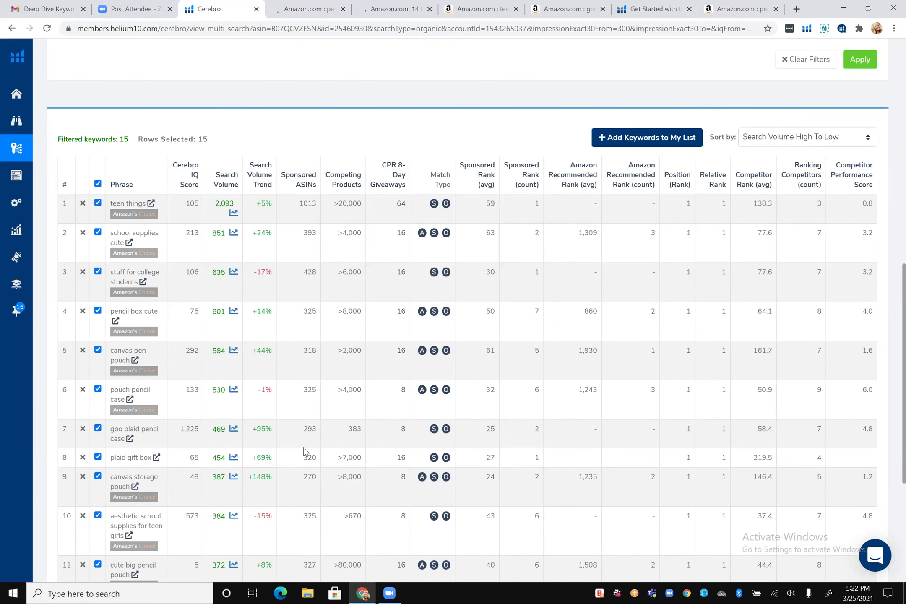
pyautogui.scroll(-1, 306, 451)
pyautogui.scroll(-4, 306, 451)
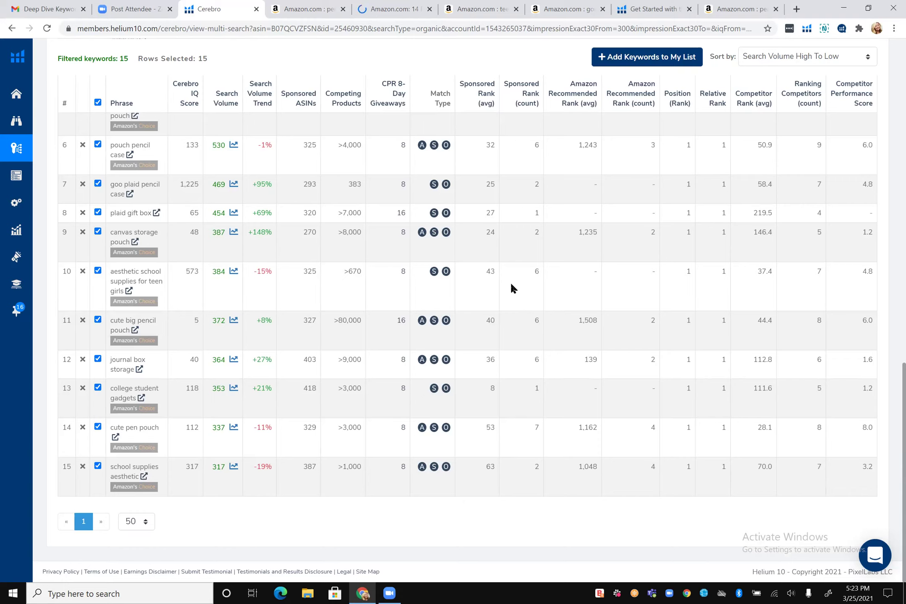
pyautogui.scroll(2, 511, 285)
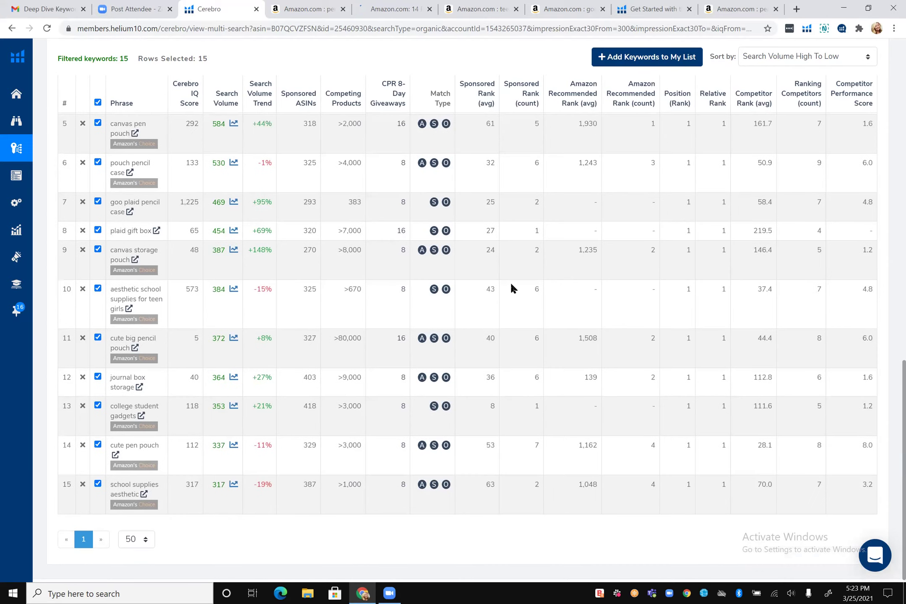
pyautogui.scroll(7, 511, 287)
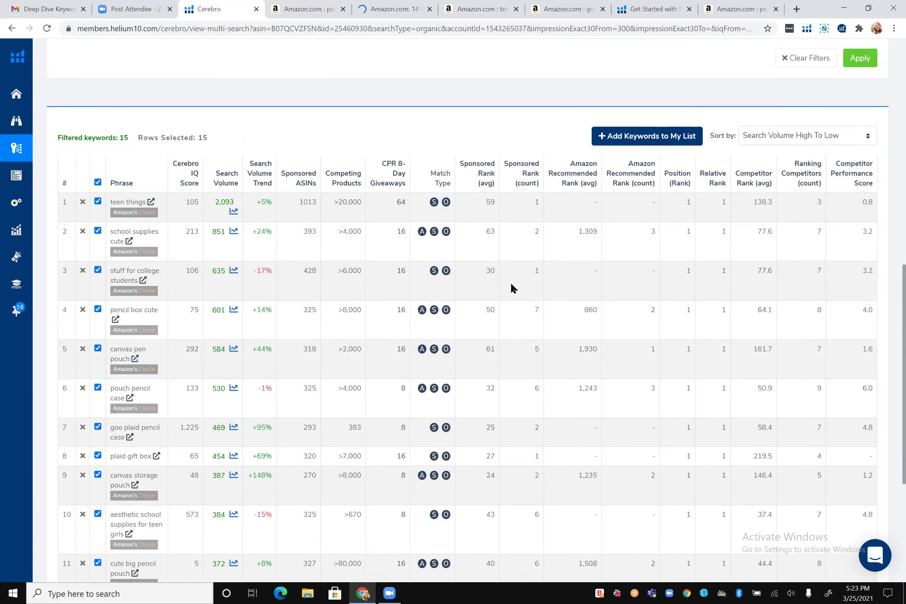
pyautogui.scroll(6, 511, 286)
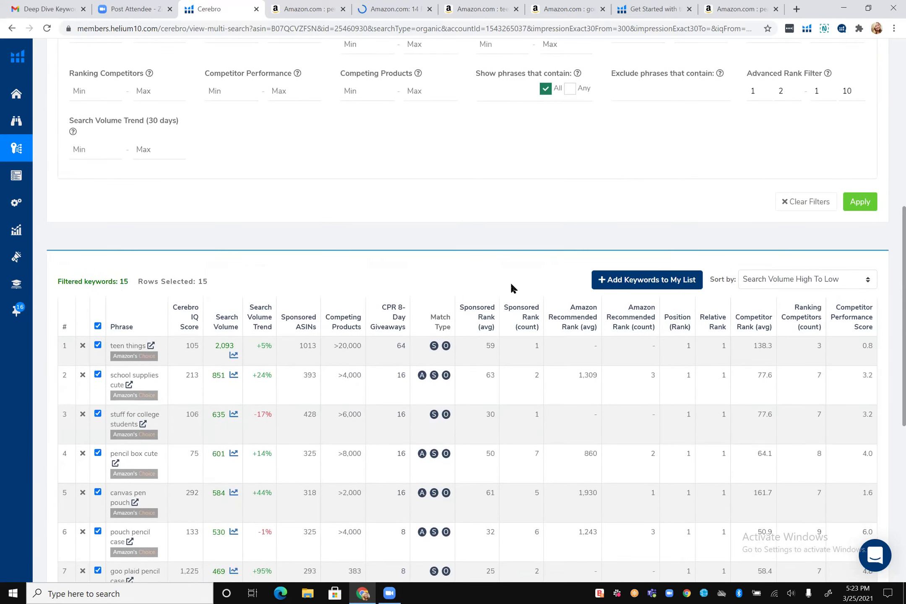
pyautogui.scroll(4, 511, 288)
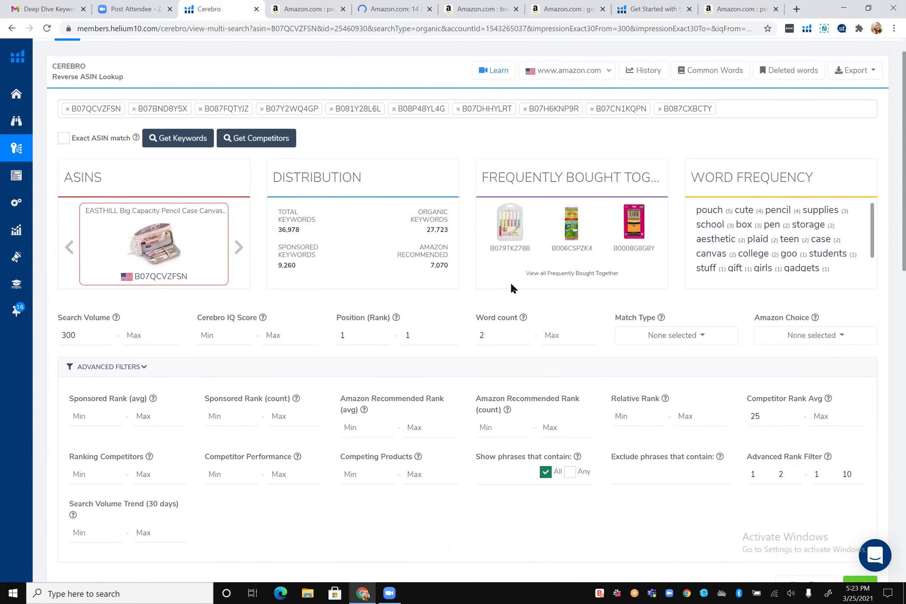
pyautogui.scroll(-2, 511, 286)
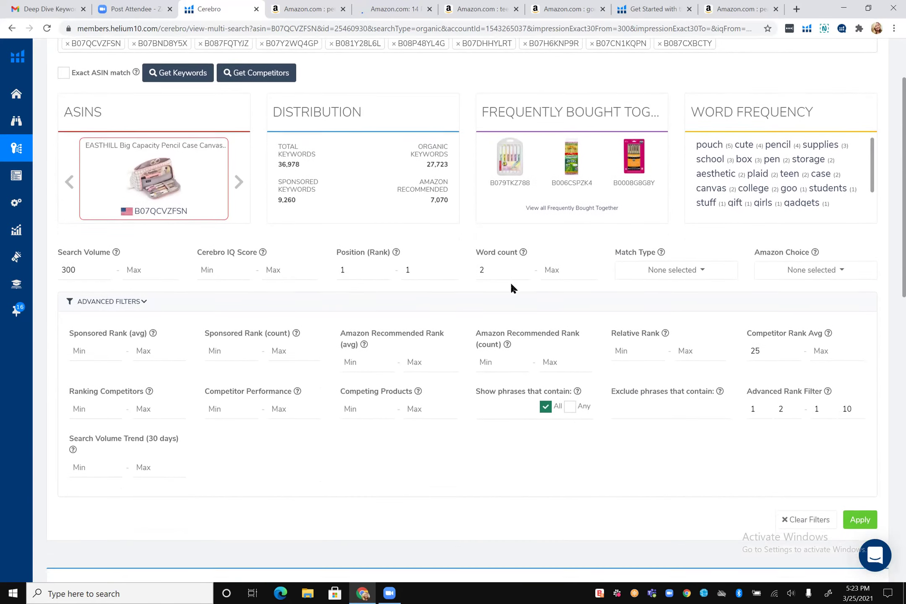
pyautogui.scroll(-2, 512, 289)
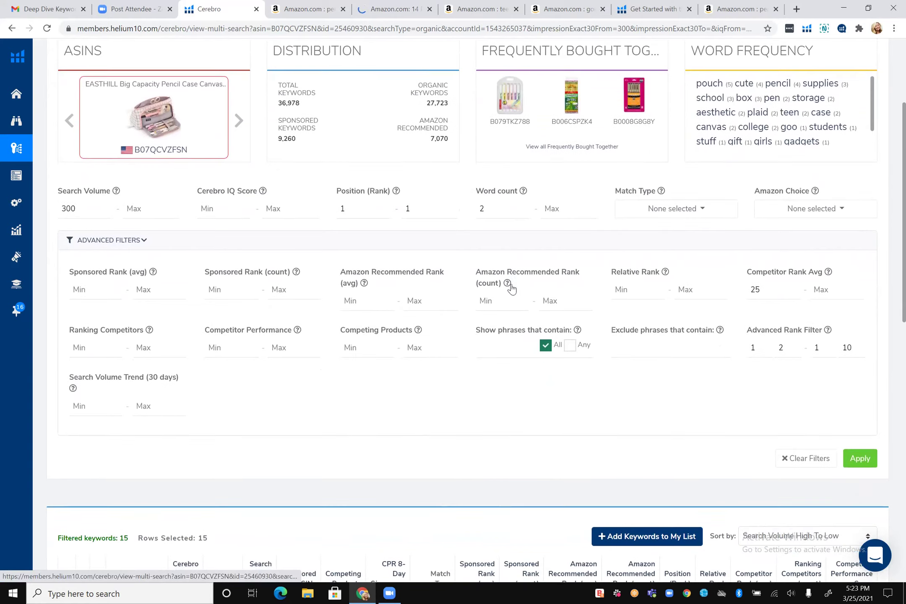
pyautogui.scroll(-1, 511, 288)
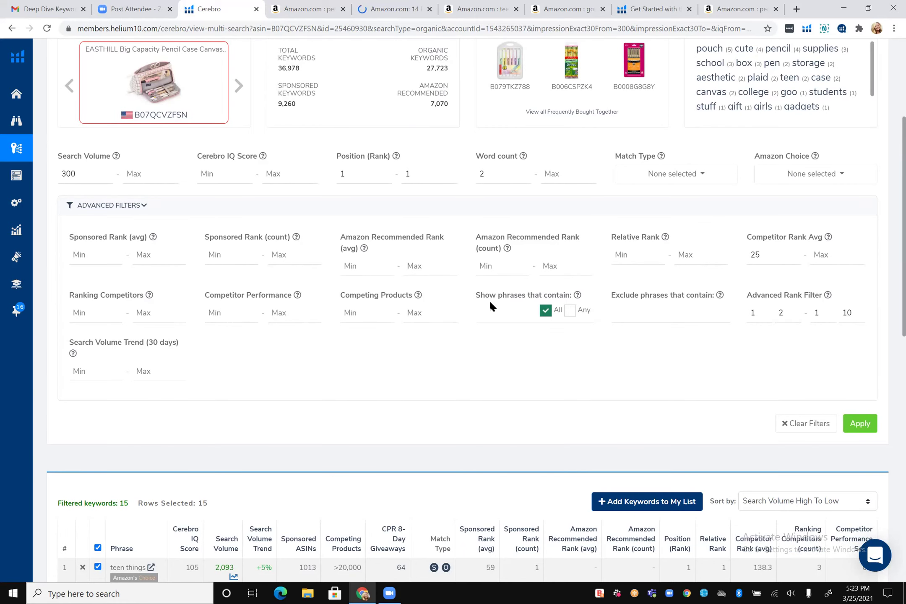
# Remove every ASIN except B07QCVZFSN from the lookup and run a new keyword search on it.
pyautogui.scroll(4, 489, 300)
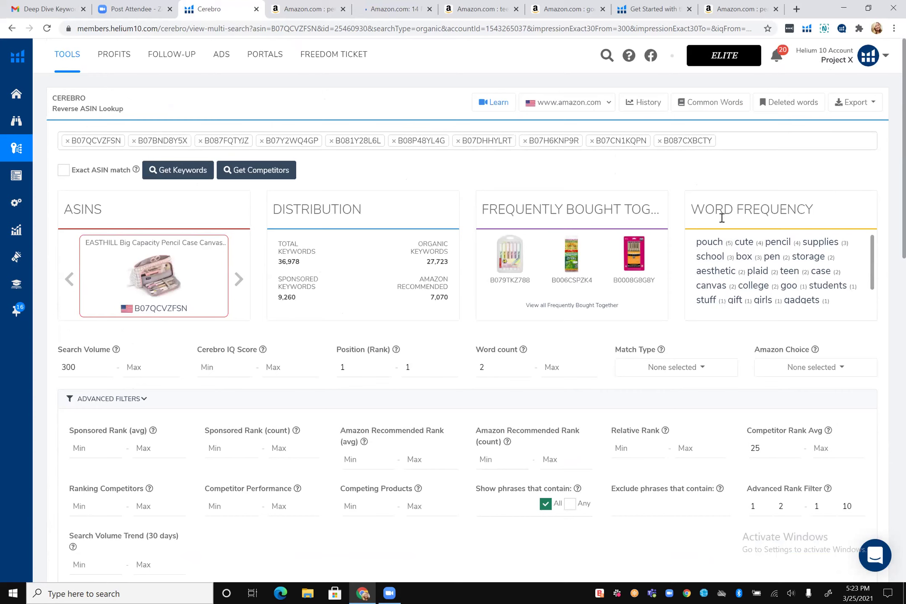
pyautogui.click(660, 141)
pyautogui.click(592, 141)
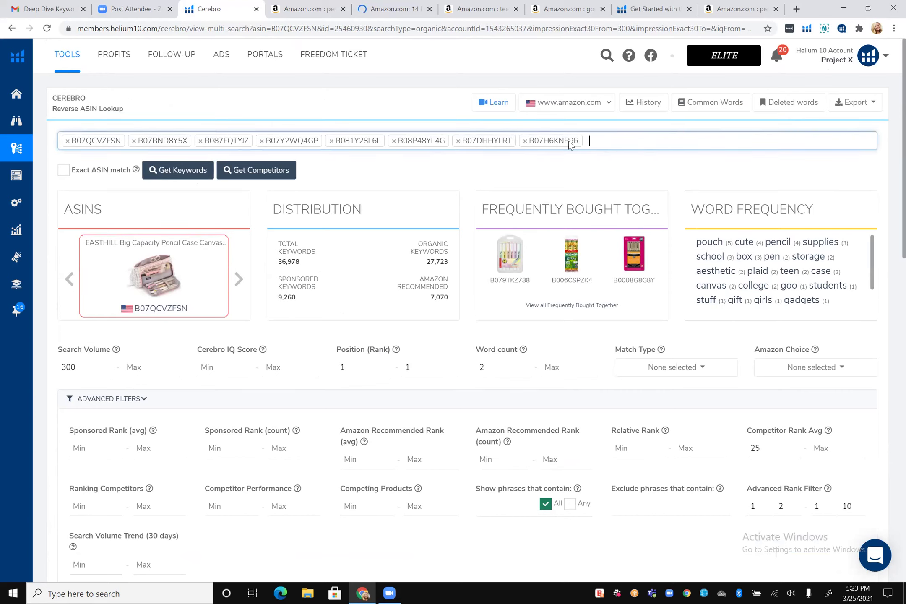
pyautogui.click(525, 141)
pyautogui.click(459, 141)
pyautogui.click(394, 141)
pyautogui.click(331, 142)
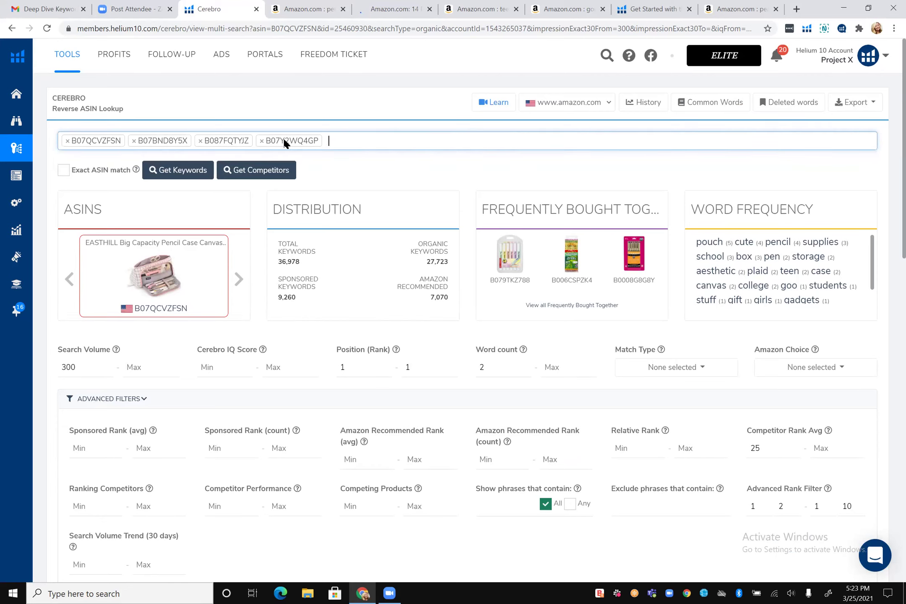
pyautogui.click(262, 142)
pyautogui.click(201, 141)
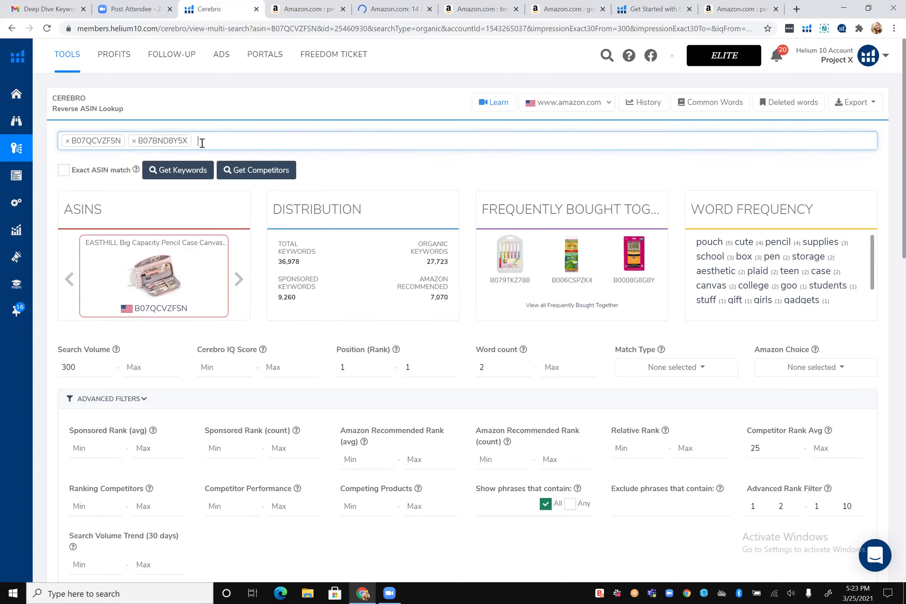
pyautogui.click(134, 142)
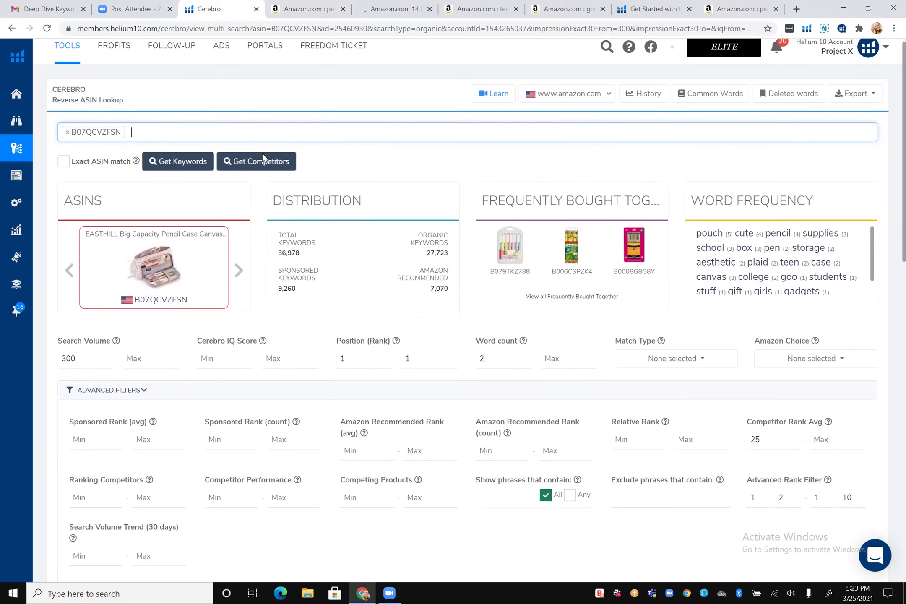
pyautogui.click(181, 163)
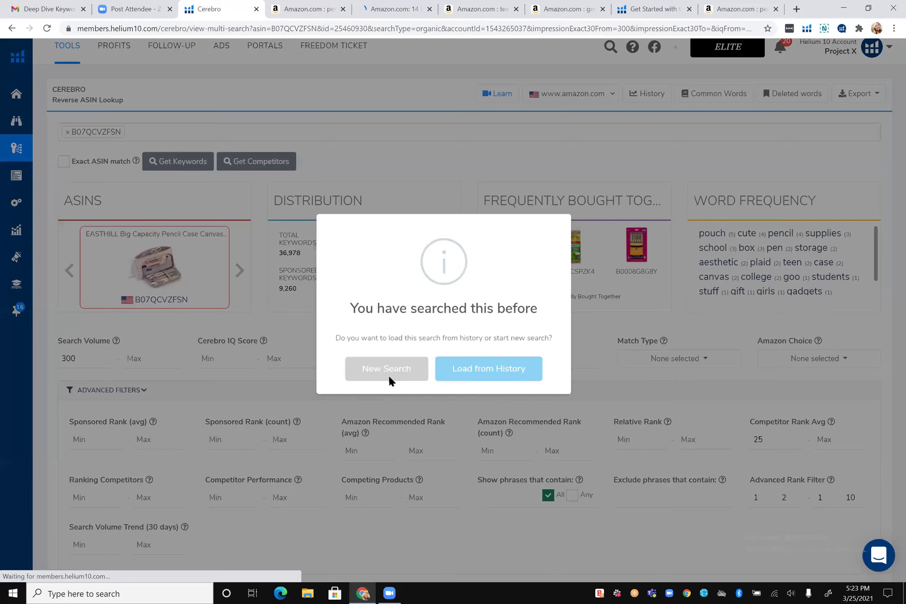
pyautogui.click(388, 374)
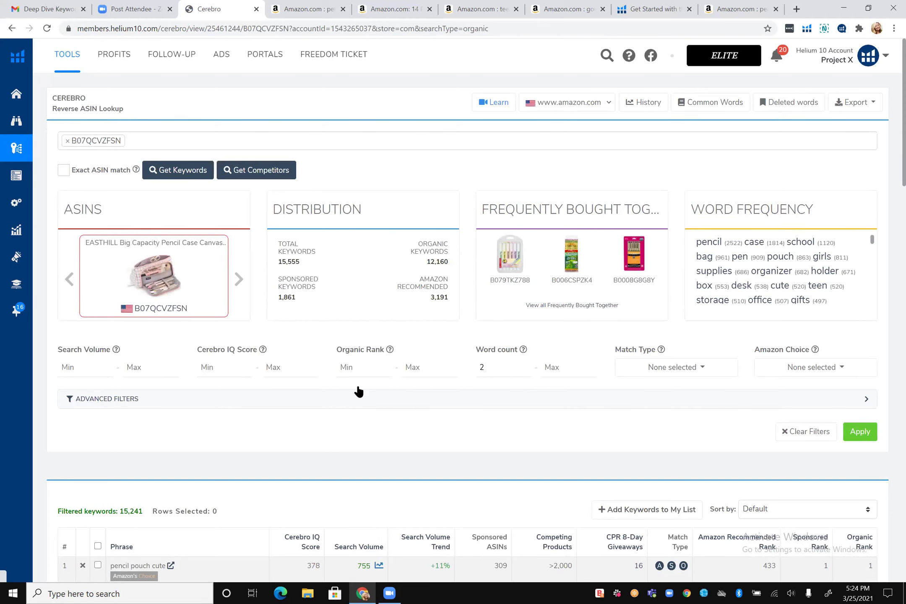
# Set the Organic Rank filter to a minimum of 1 and a maximum of 10.
pyautogui.click(358, 364)
pyautogui.write('1')
pyautogui.click(414, 367)
pyautogui.write('10')
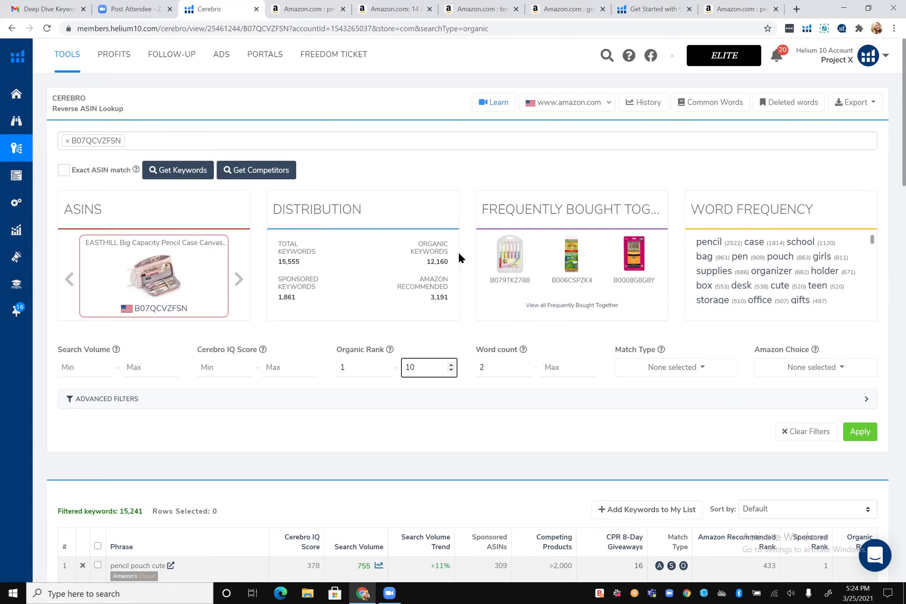
# Set the minimum Search Volume to 300 and expand the advanced filters.
pyautogui.scroll(-1, 459, 255)
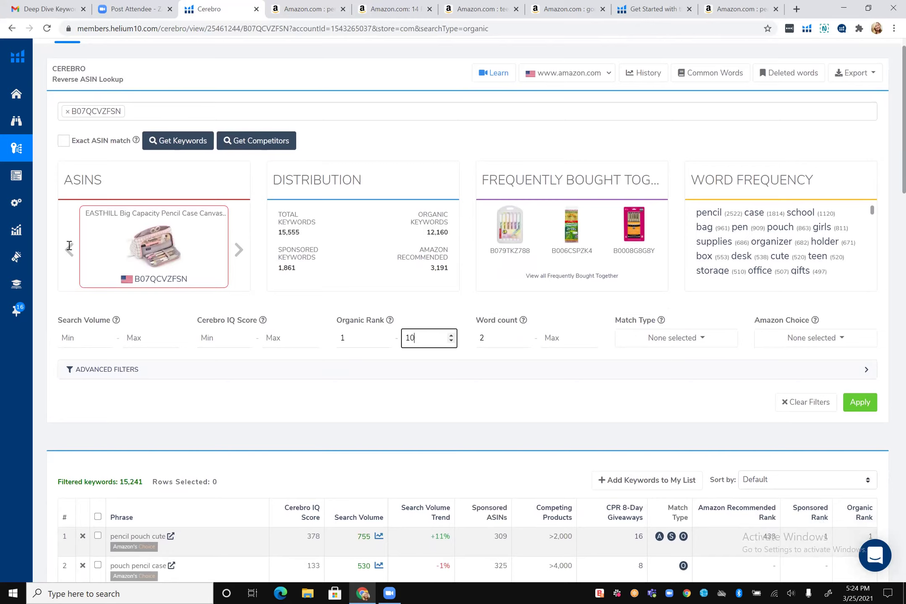
pyautogui.scroll(-2, 70, 245)
pyautogui.click(70, 249)
pyautogui.write('300')
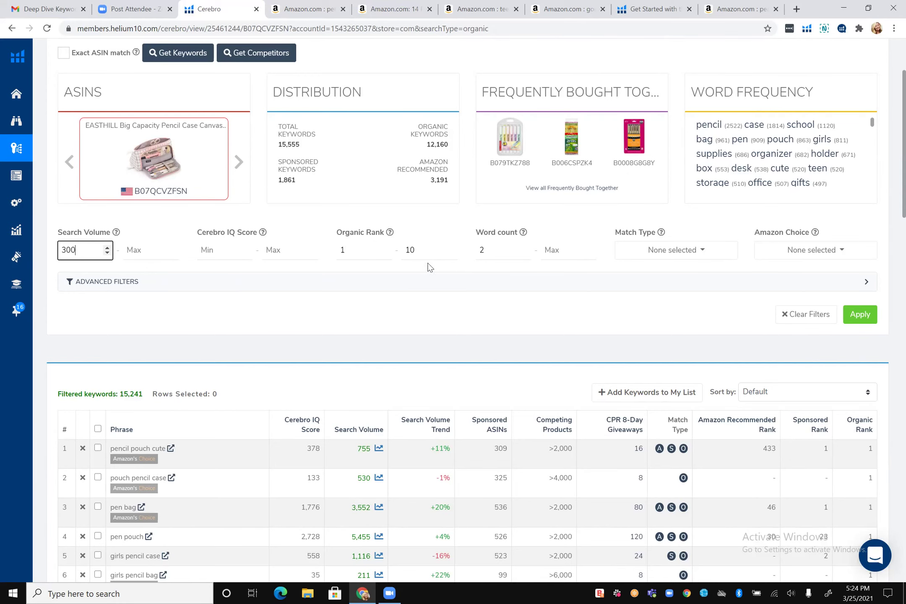
pyautogui.scroll(-2, 436, 260)
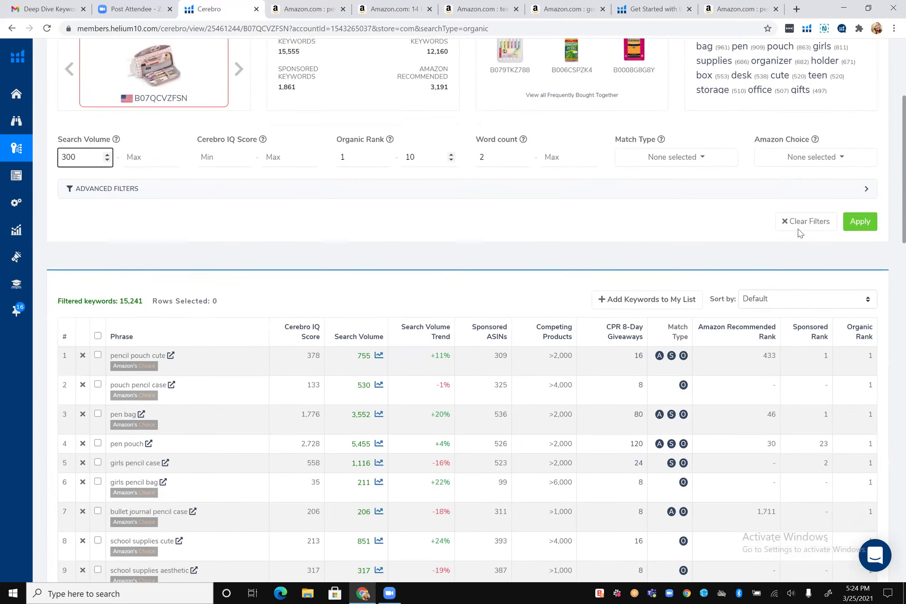
pyautogui.click(867, 188)
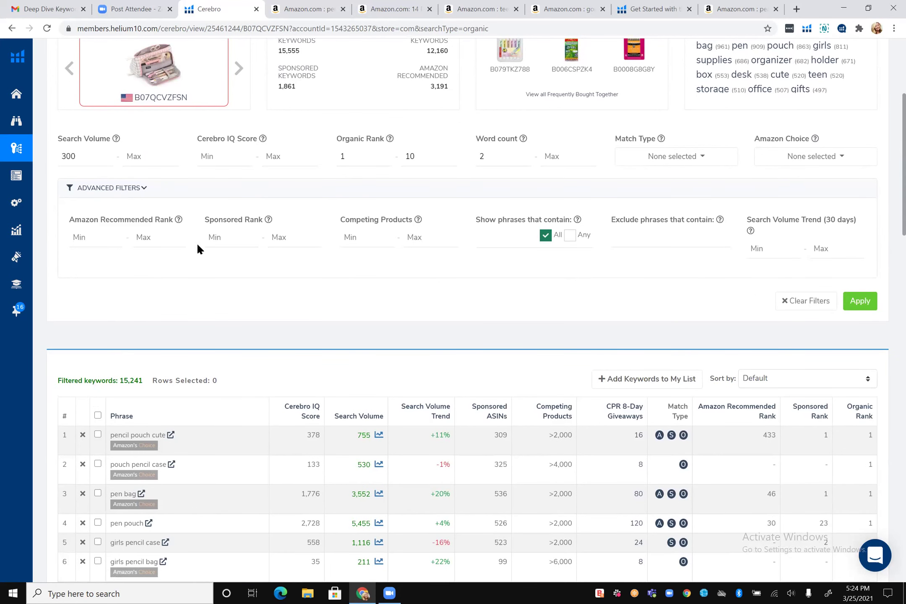
# Set the Sponsored Rank filter to a minimum of 1 and a maximum of 5, and apply the filters.
pyautogui.click(228, 233)
pyautogui.write('1')
pyautogui.click(286, 237)
pyautogui.write('5')
pyautogui.scroll(-3, 572, 273)
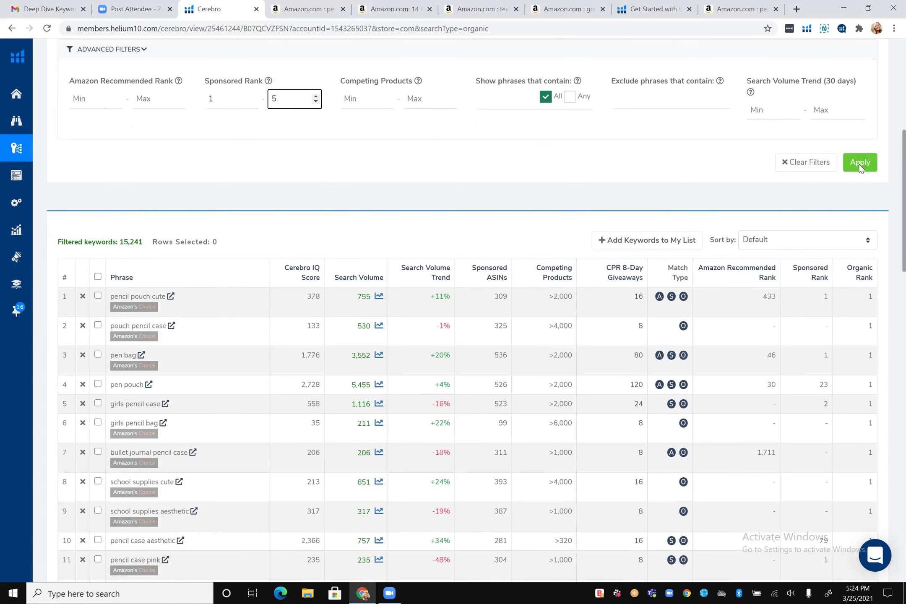
pyautogui.click(859, 165)
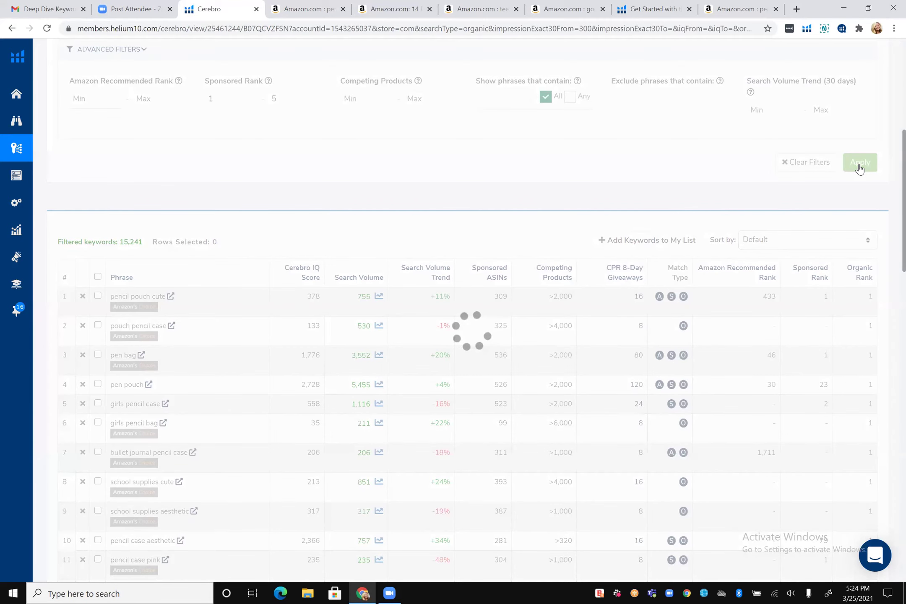
# Read through the filtered keywords, comparing their sponsored and organic ranks.
pyautogui.scroll(-1, 321, 178)
pyautogui.scroll(-3, 320, 178)
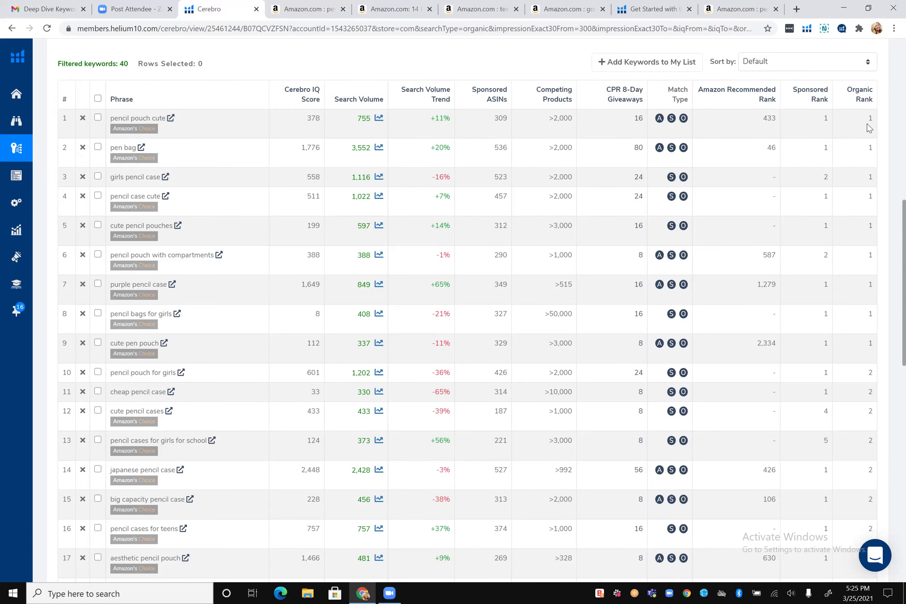
pyautogui.scroll(-3, 821, 141)
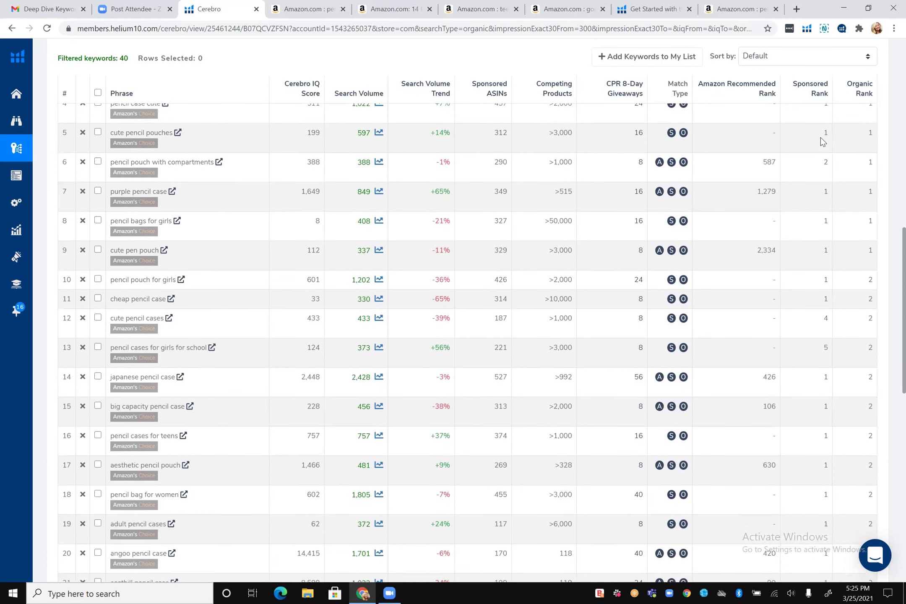
pyautogui.scroll(-5, 821, 137)
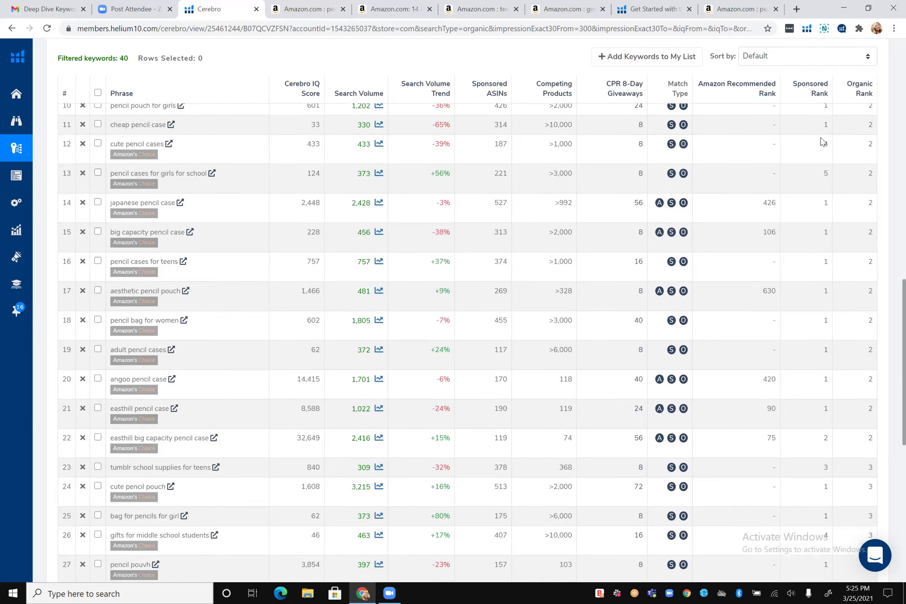
pyautogui.scroll(-10, 821, 139)
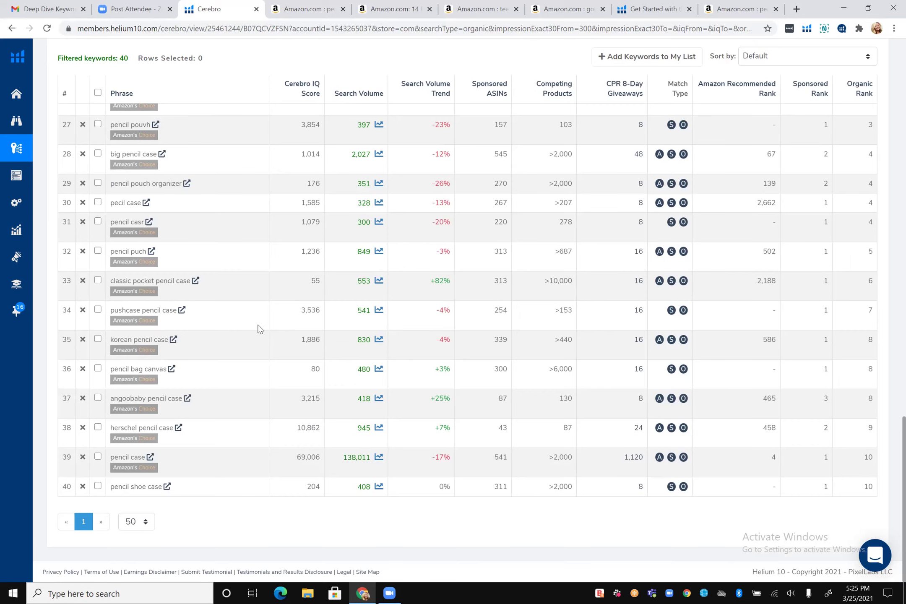
pyautogui.scroll(6, 259, 328)
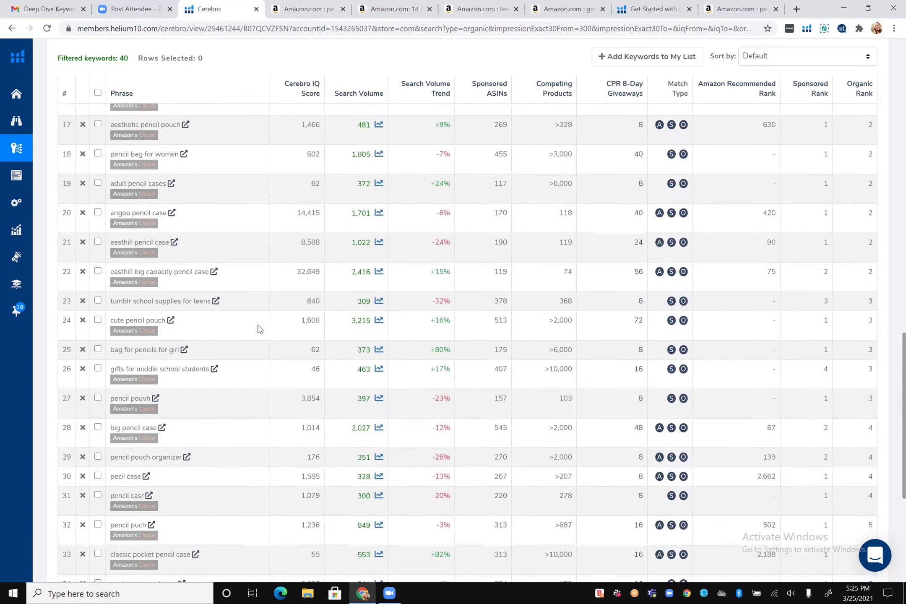
pyautogui.scroll(11, 259, 328)
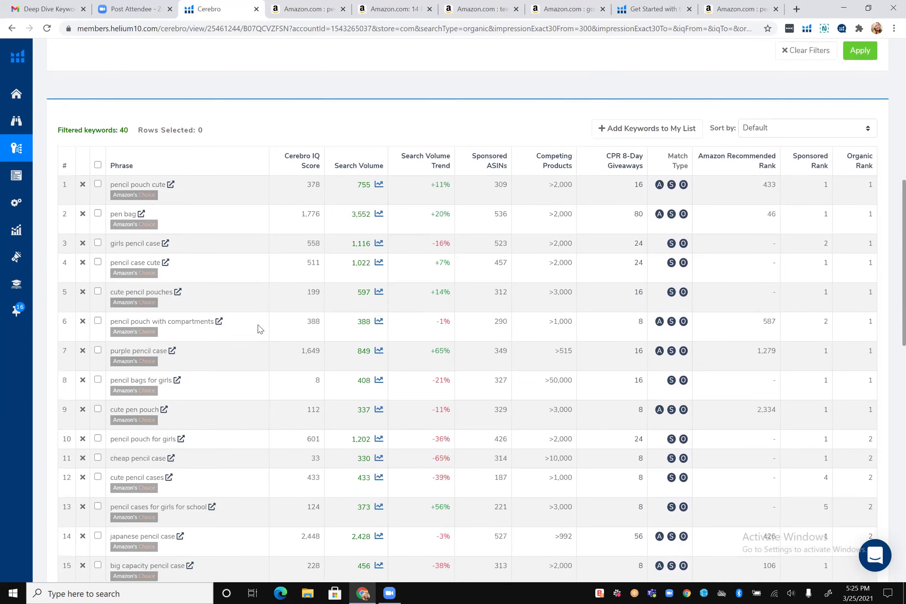
pyautogui.scroll(1, 259, 329)
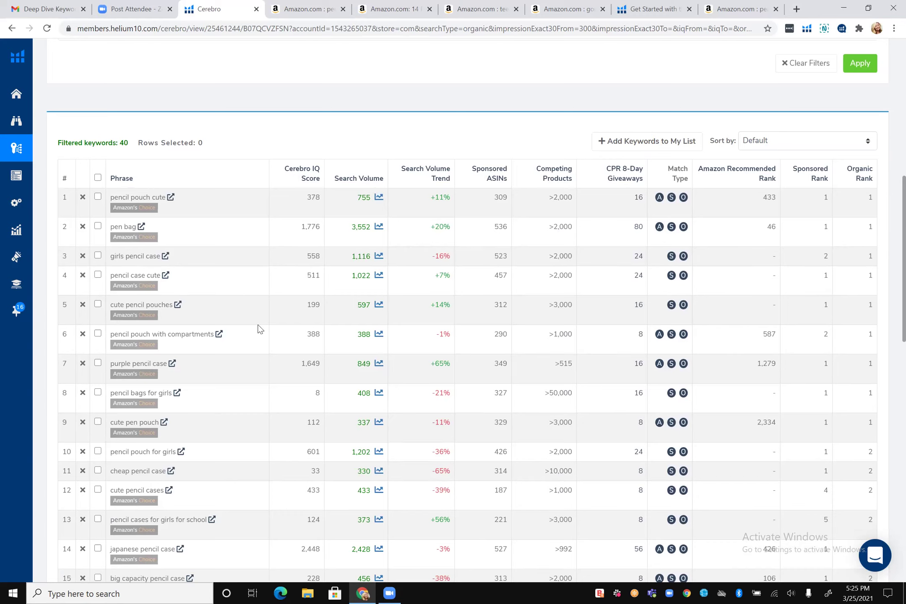
# Sort the filtered keywords by search volume from high to low and check the top phrases.
pyautogui.click(356, 178)
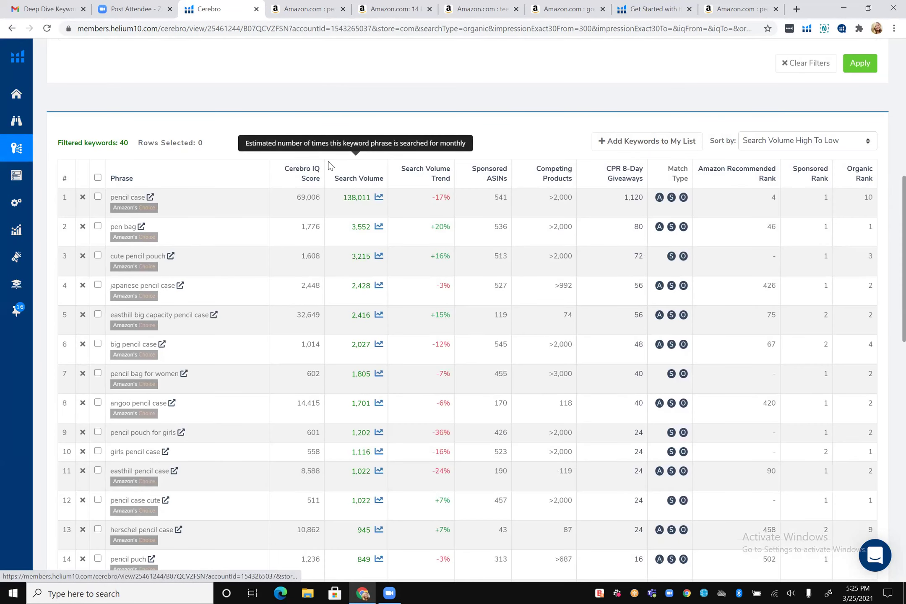
pyautogui.scroll(-1, 428, 141)
pyautogui.scroll(-2, 427, 140)
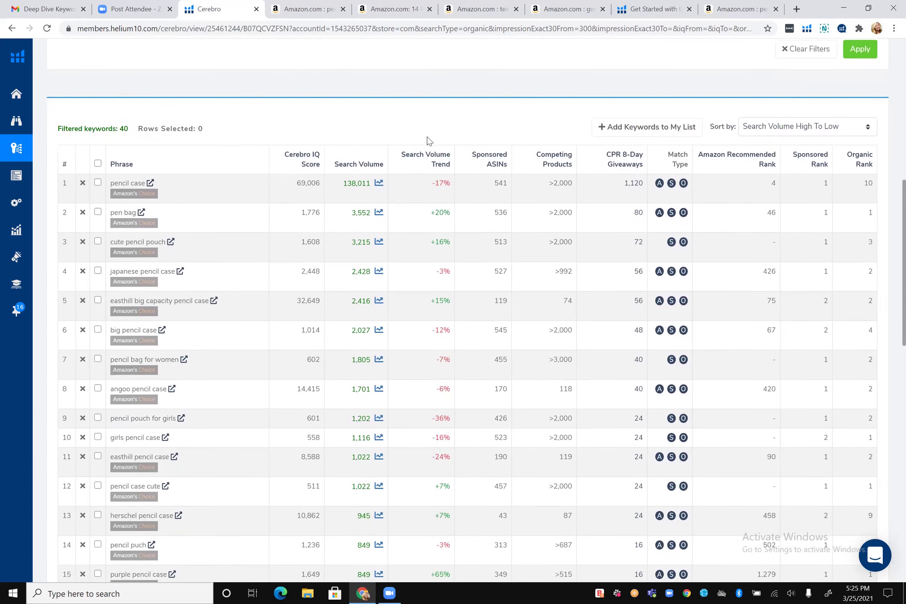
pyautogui.scroll(-1, 428, 136)
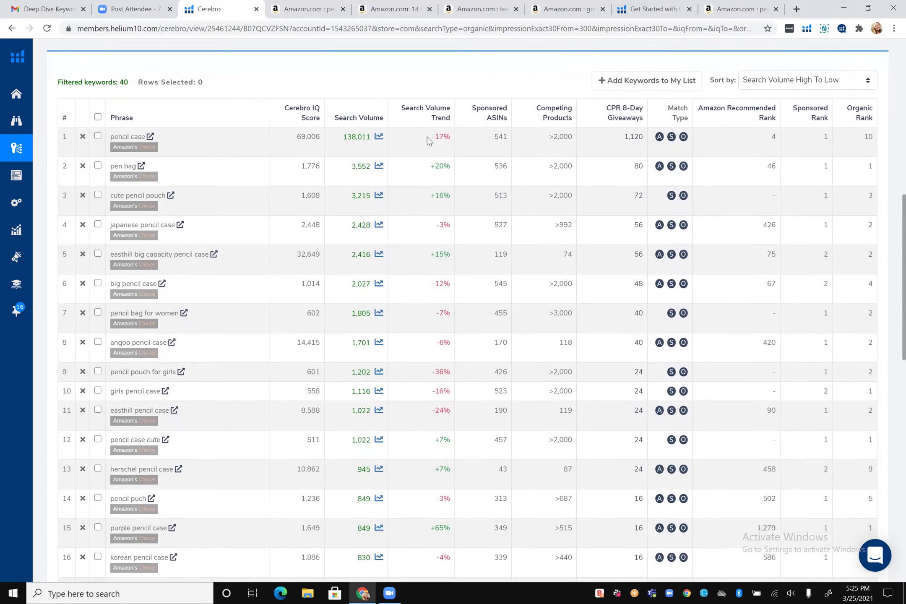
pyautogui.scroll(-1, 427, 140)
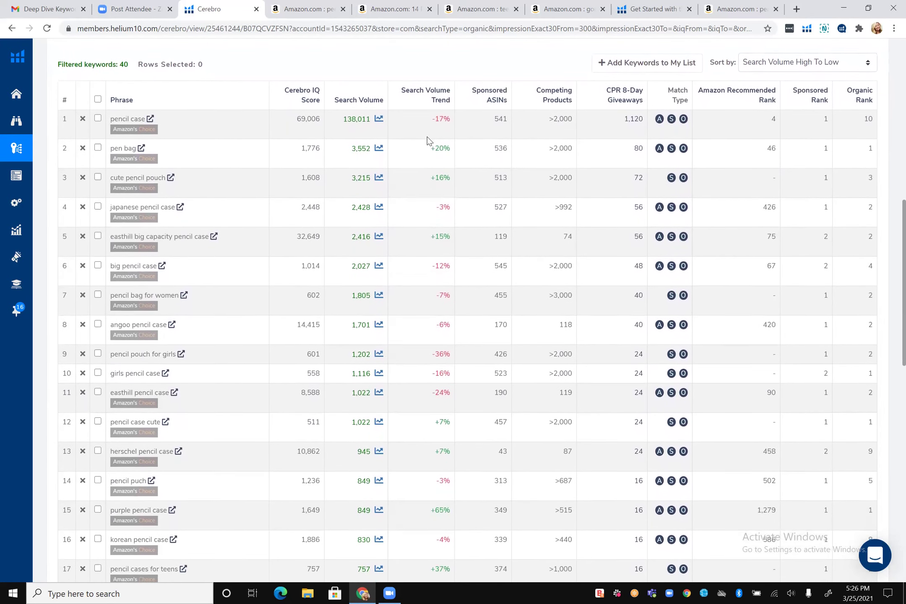
pyautogui.scroll(5, 427, 140)
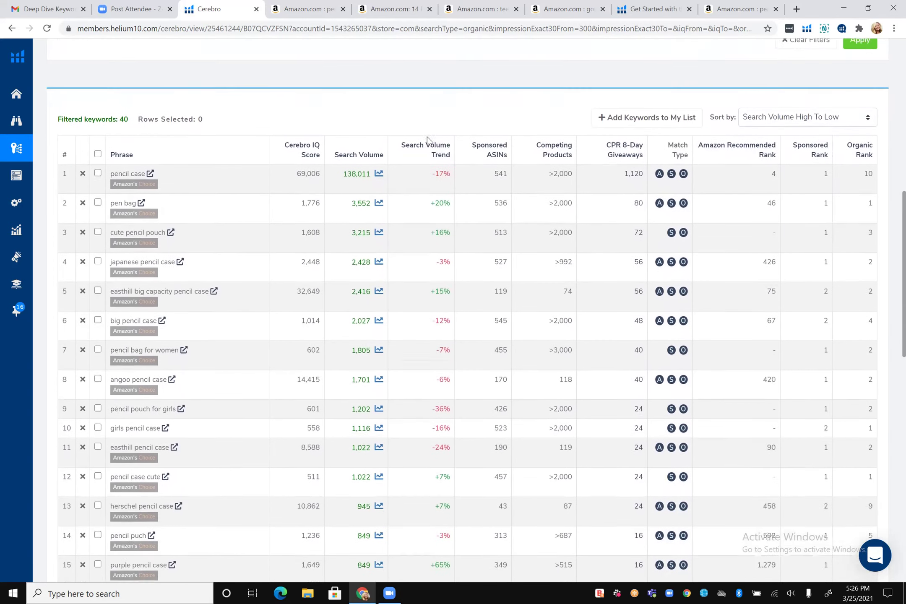
# Review the applied volume and rank filters, collapsing and reopening the advanced filters.
pyautogui.scroll(2, 427, 137)
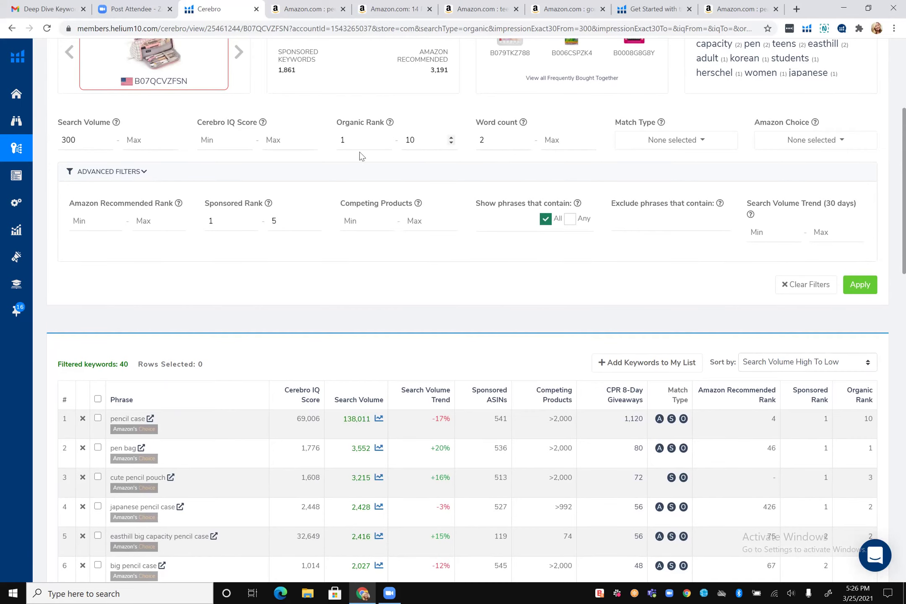
pyautogui.click(145, 172)
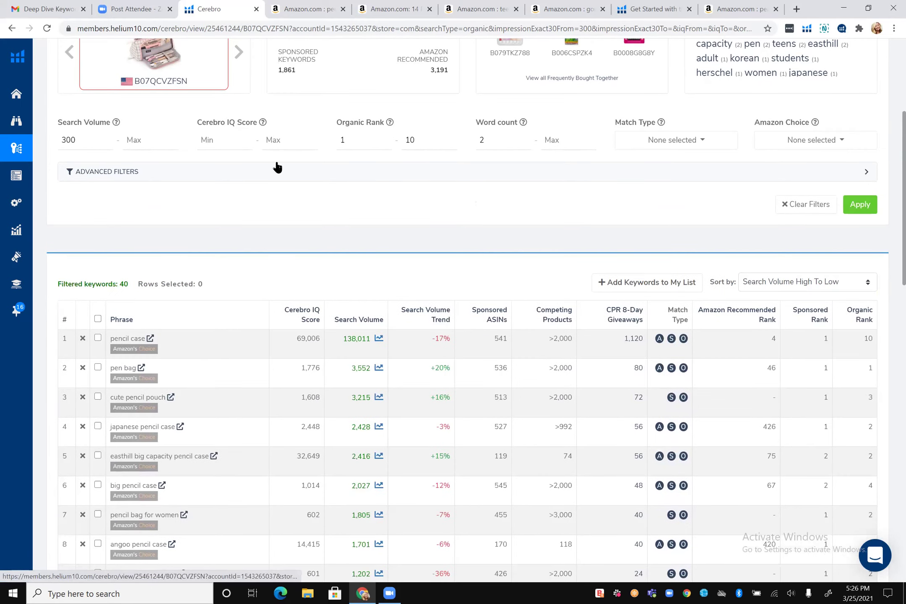
pyautogui.click(810, 181)
# Examine the volume-sorted keyword list from highest to lowest, including each phrase's sponsored and organic rank.
pyautogui.scroll(-2, 285, 204)
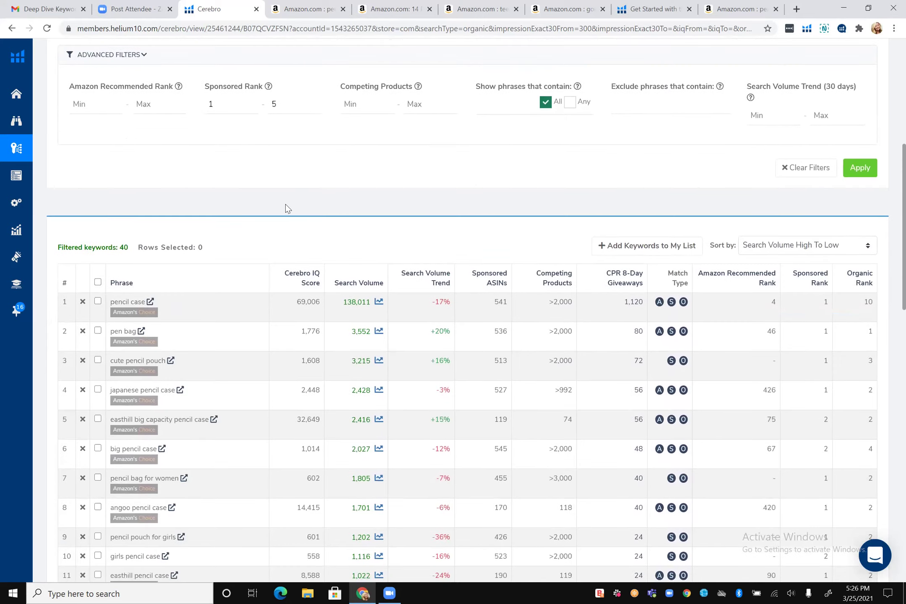
pyautogui.scroll(-1, 285, 203)
pyautogui.scroll(-12, 286, 204)
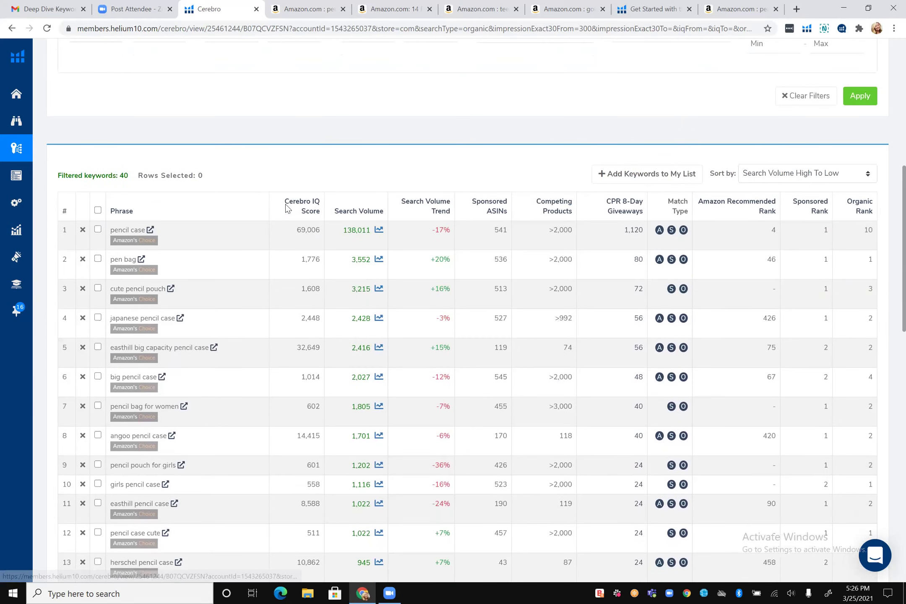
pyautogui.scroll(-4, 285, 203)
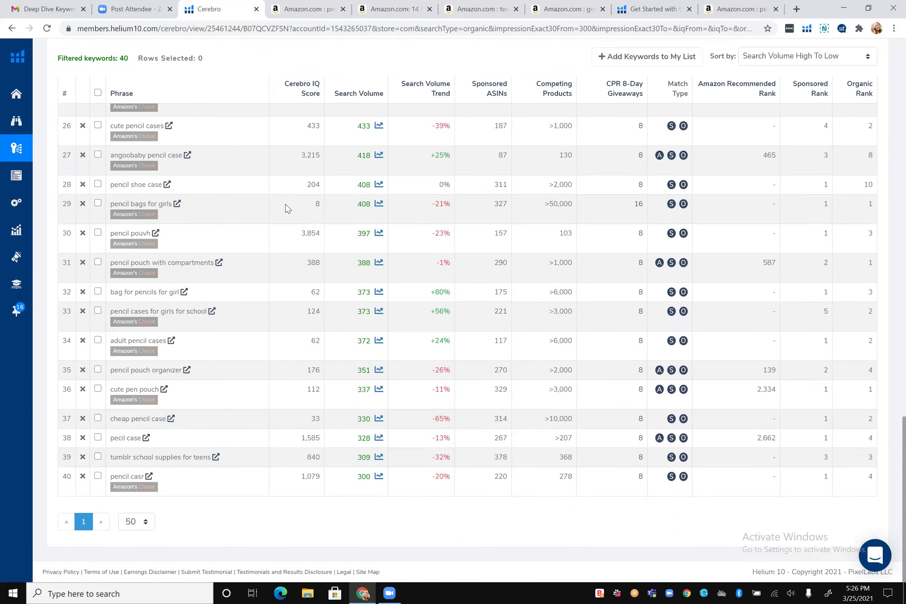
pyautogui.scroll(1, 285, 204)
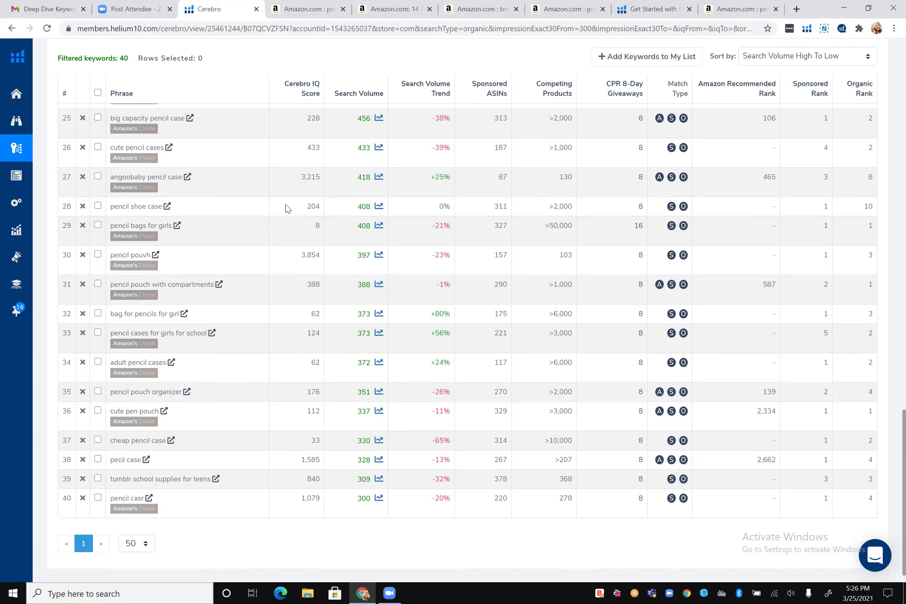
pyautogui.scroll(2, 285, 204)
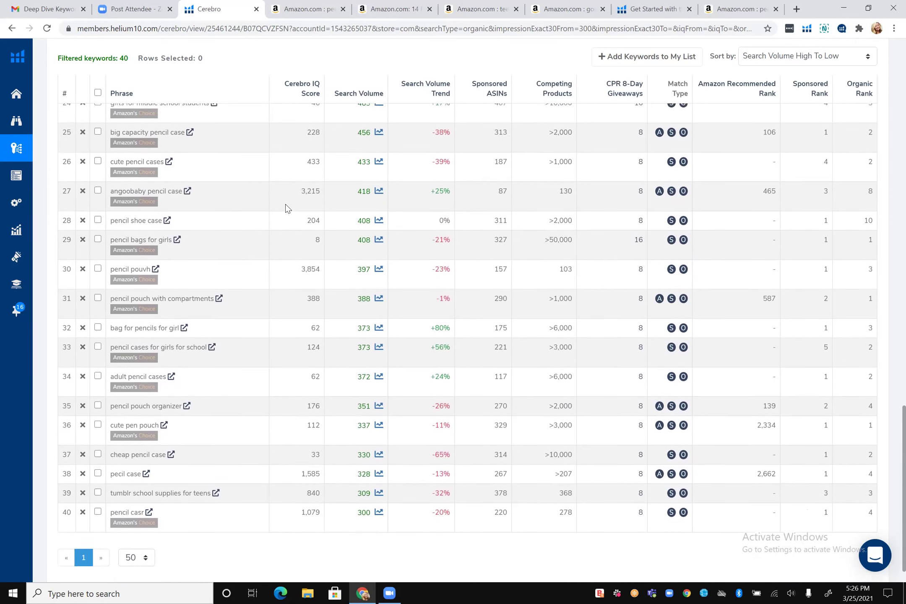
pyautogui.scroll(3, 285, 204)
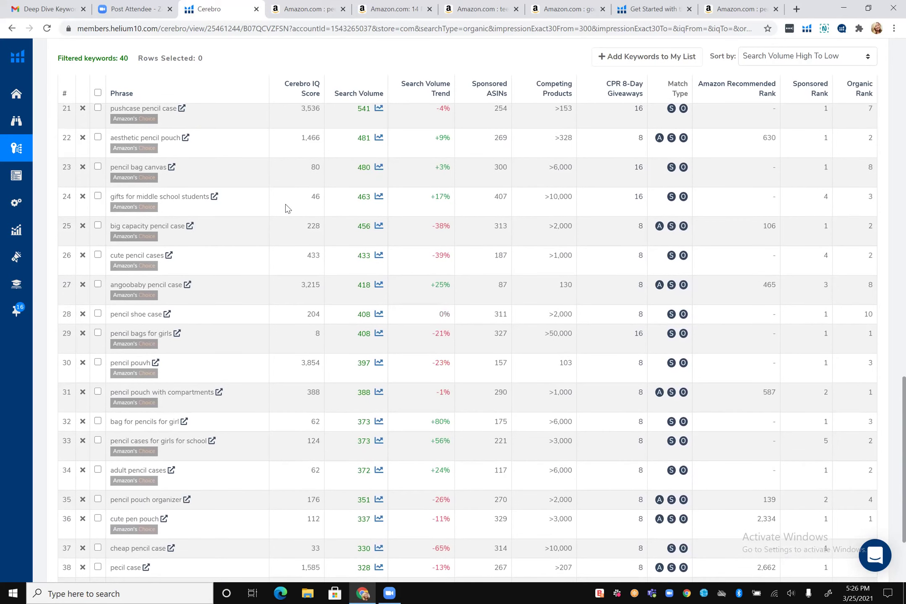
pyautogui.scroll(5, 285, 204)
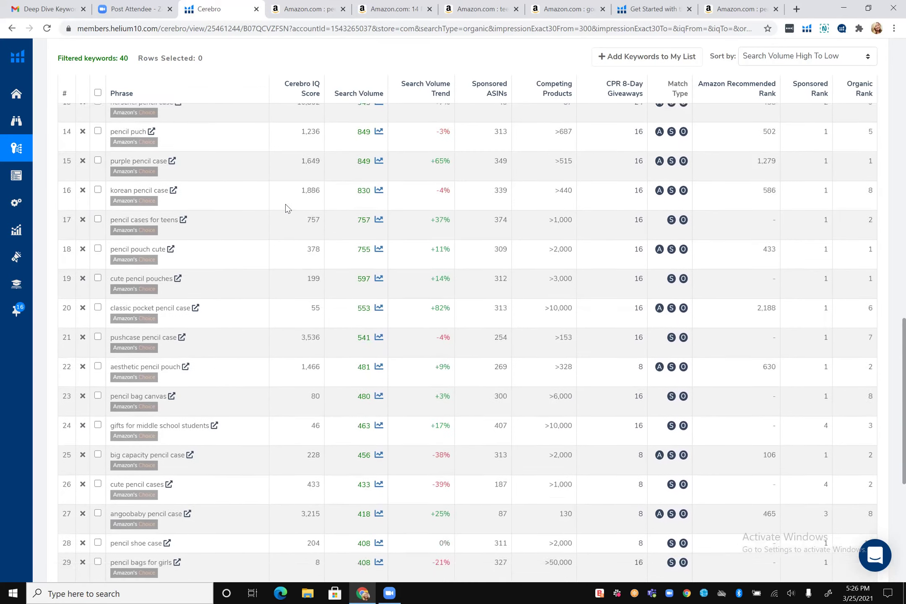
pyautogui.scroll(10, 286, 204)
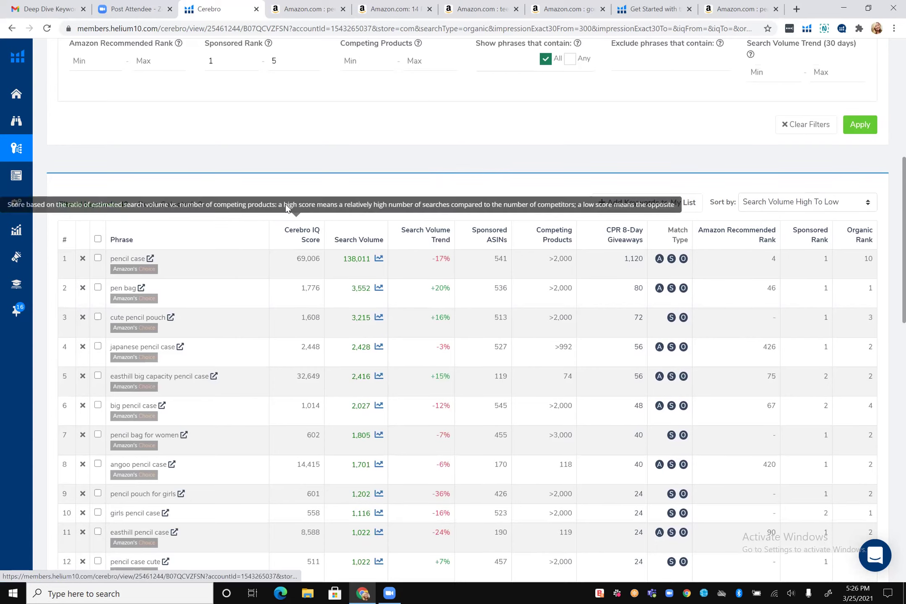
pyautogui.scroll(-3, 210, 269)
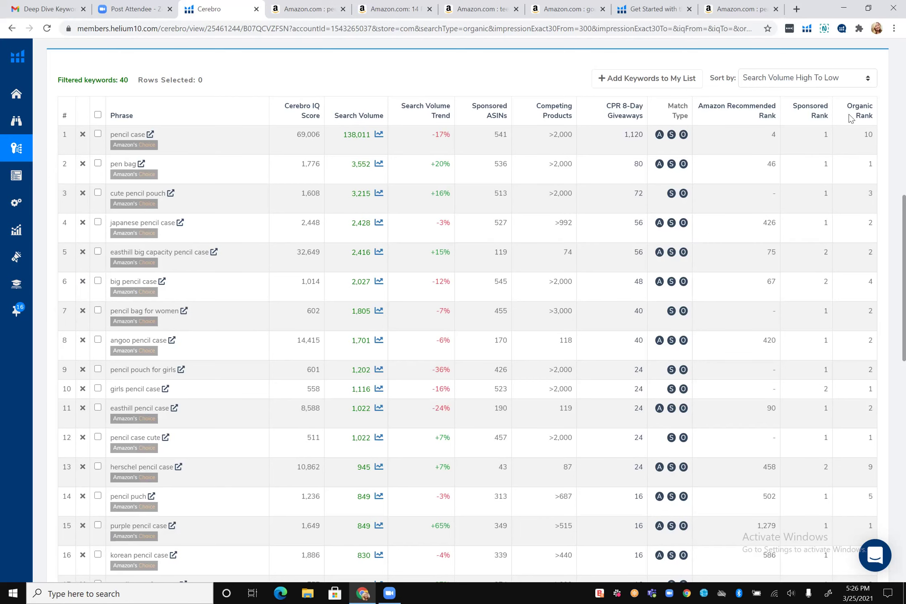
pyautogui.scroll(-1, 861, 118)
pyautogui.scroll(-1, 860, 119)
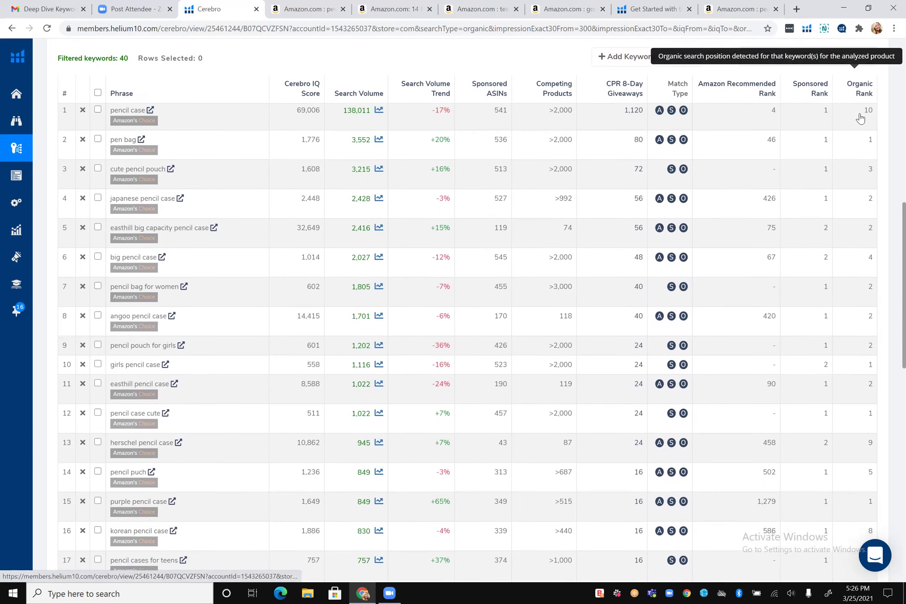
pyautogui.scroll(1, 860, 118)
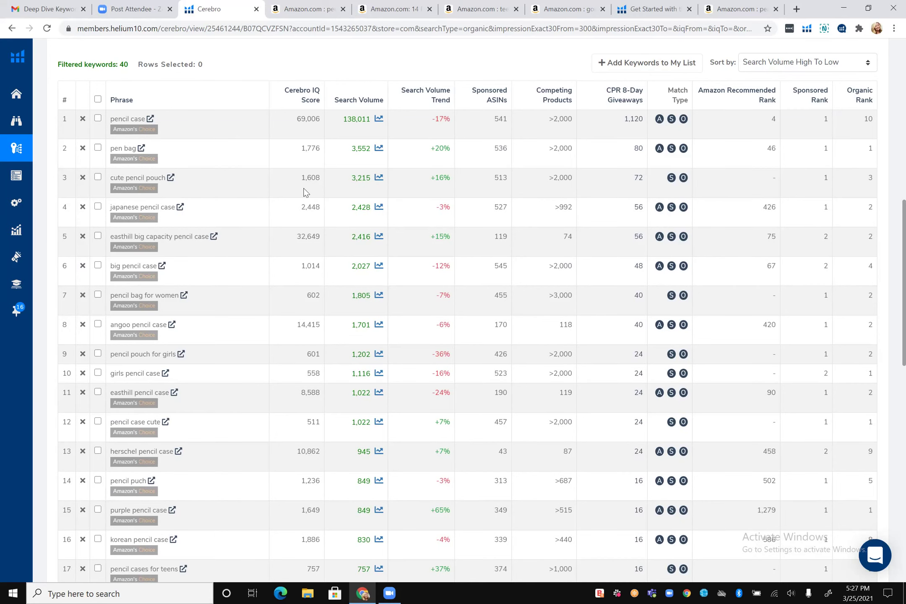
# Leave the Cerebro results and open the Magnet keyword research tool.
pyautogui.scroll(1, 318, 147)
pyautogui.scroll(5, 318, 146)
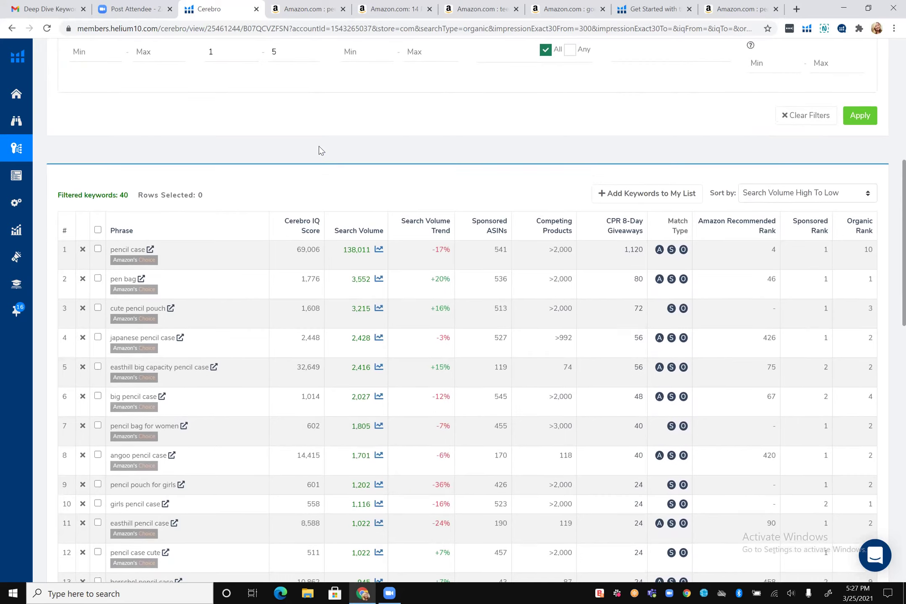
pyautogui.scroll(5, 318, 146)
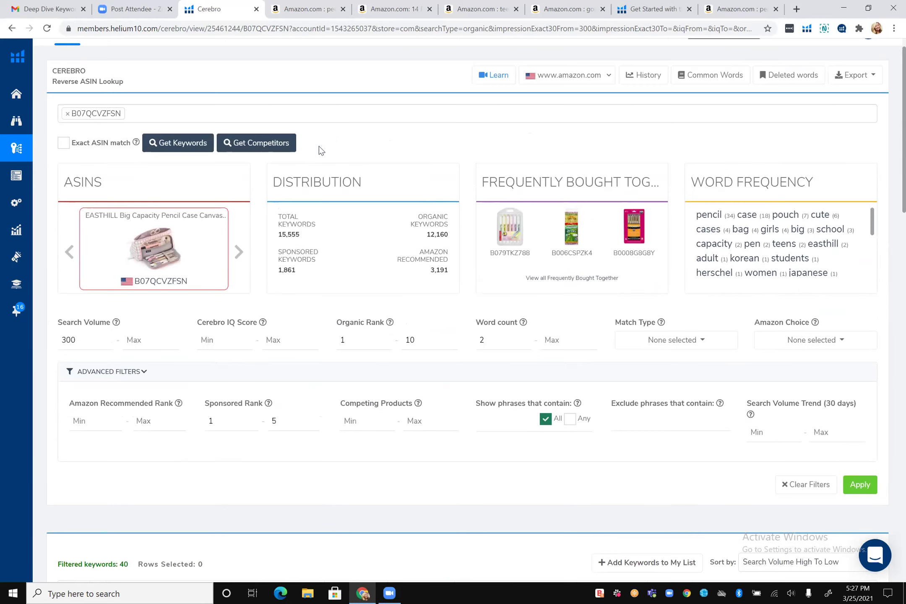
pyautogui.moveTo(55, 172)
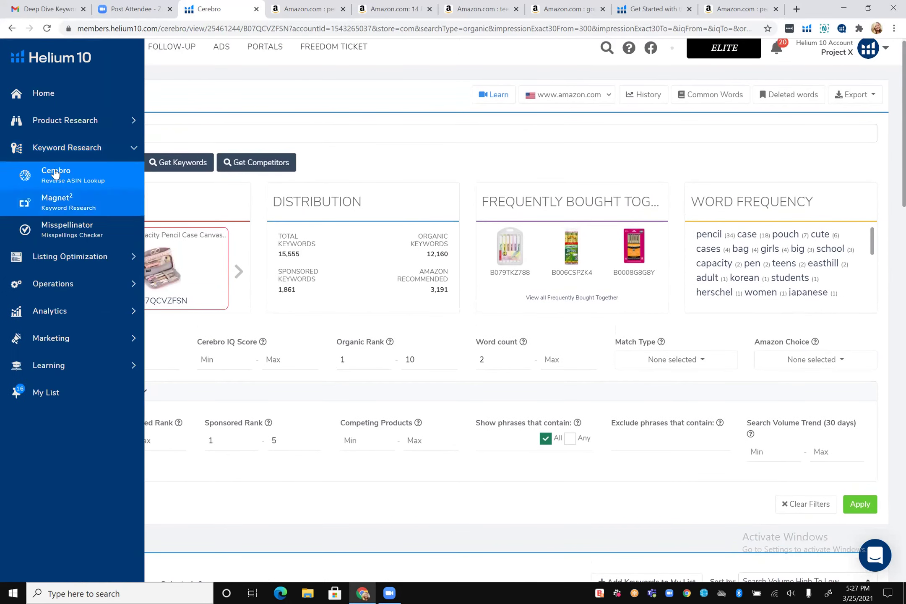
pyautogui.click(61, 204)
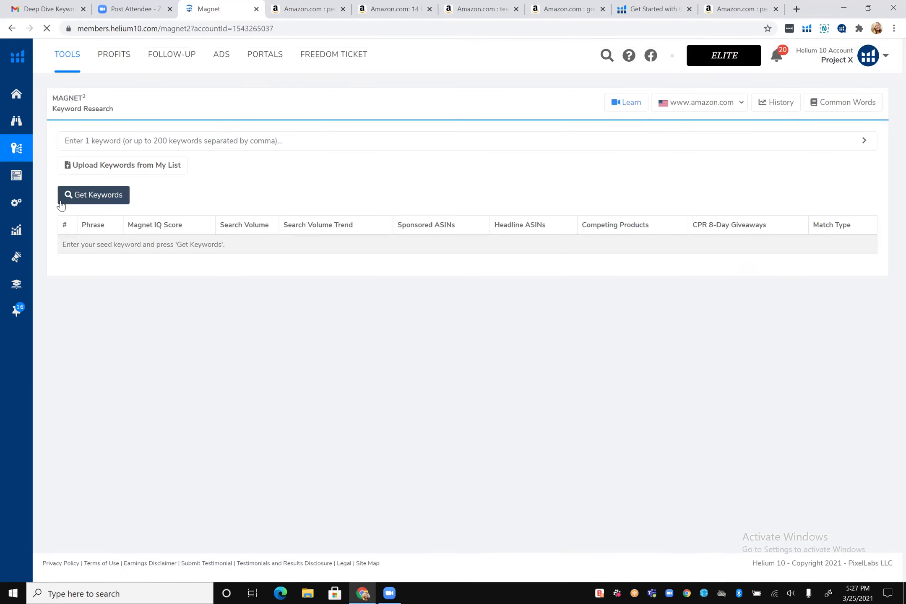
# Run a new Magnet search for the seed keyword "pencil case" instead of loading it from history.
pyautogui.click(89, 146)
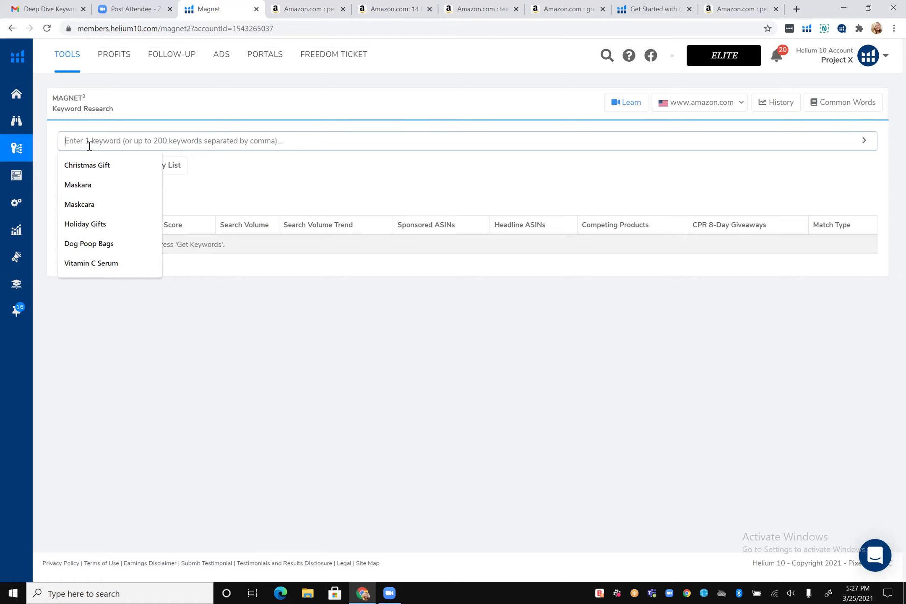
pyautogui.write('pencil ')
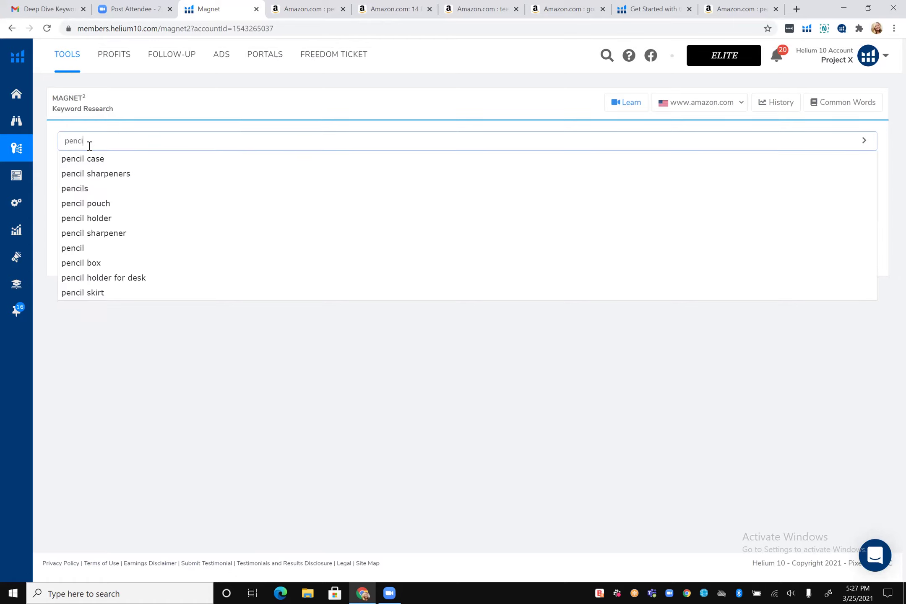
pyautogui.write('case')
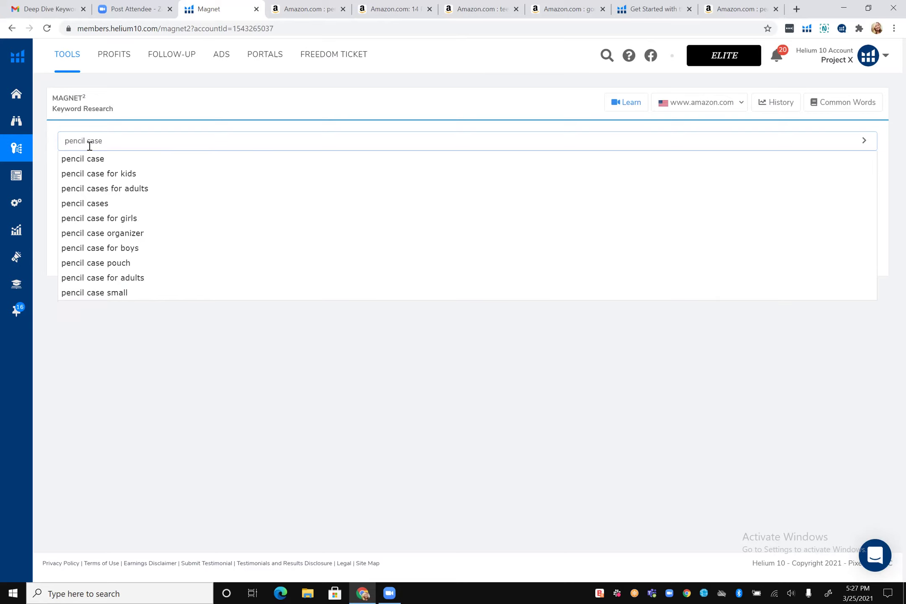
pyautogui.press('Return')
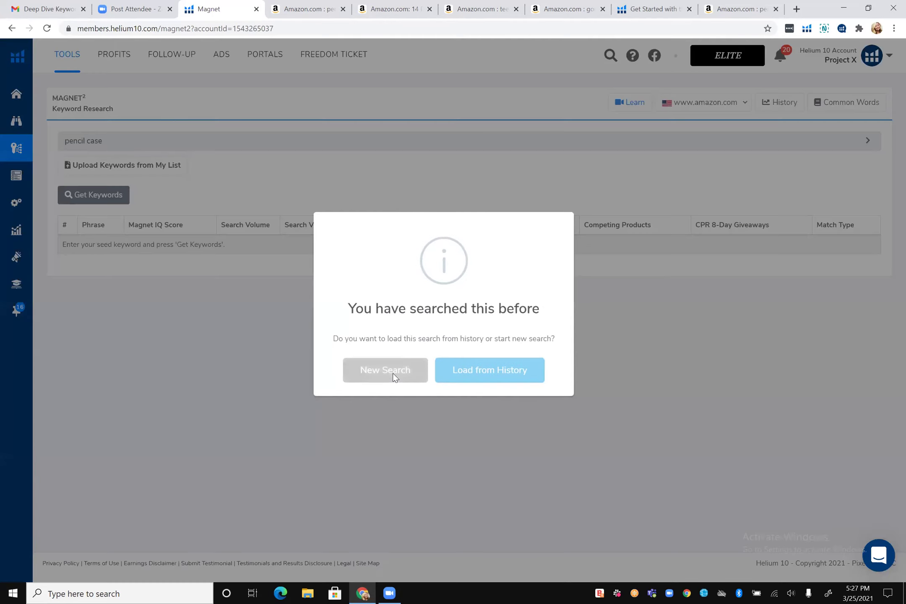
pyautogui.click(386, 370)
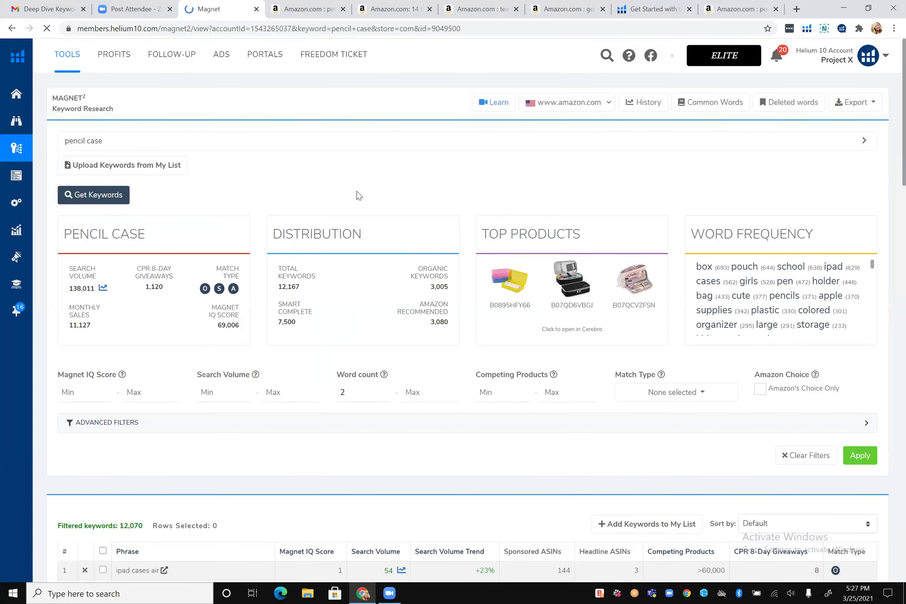
# Check the keyword distribution summary and filter the pencil case results to the Smart Complete match type.
pyautogui.scroll(-2, 359, 196)
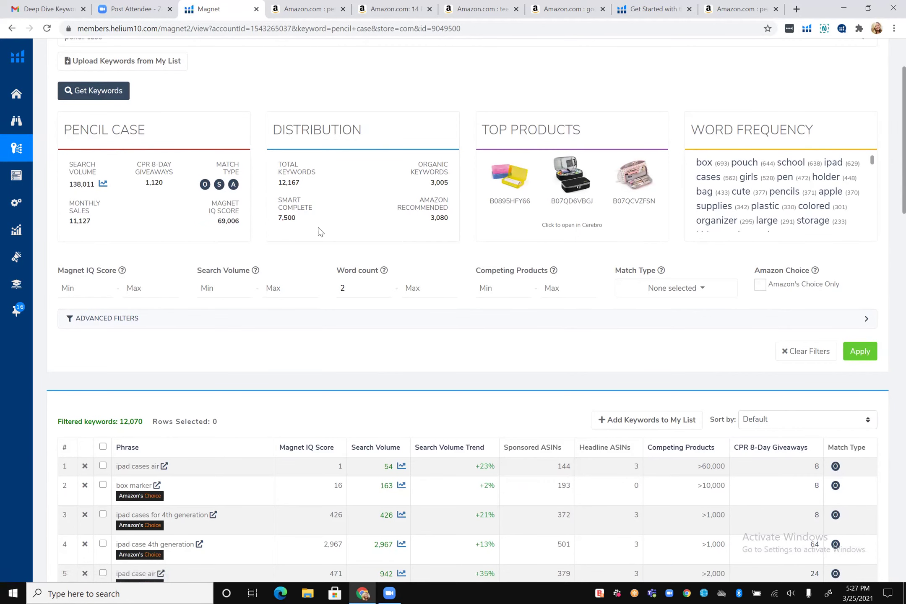
pyautogui.moveTo(292, 212)
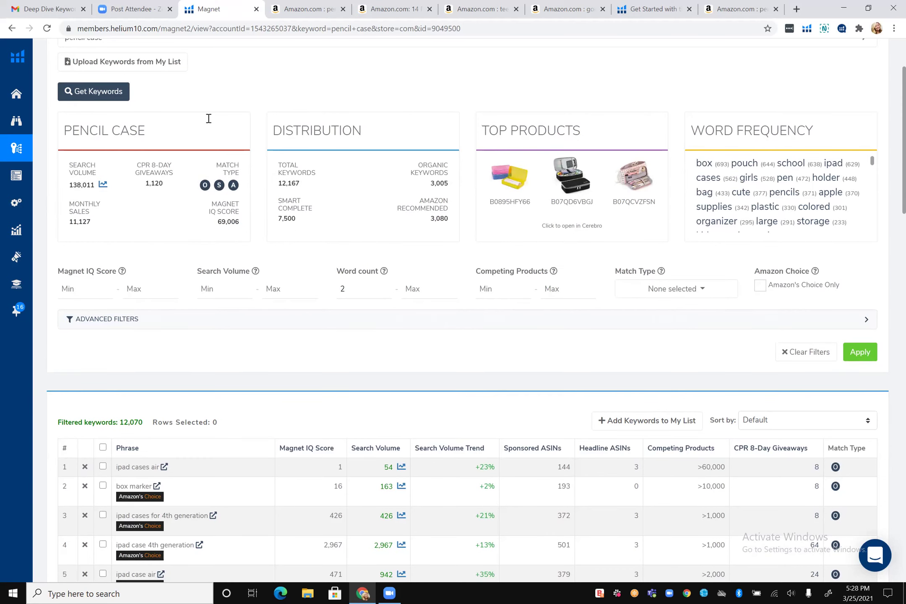
pyautogui.scroll(2, 205, 114)
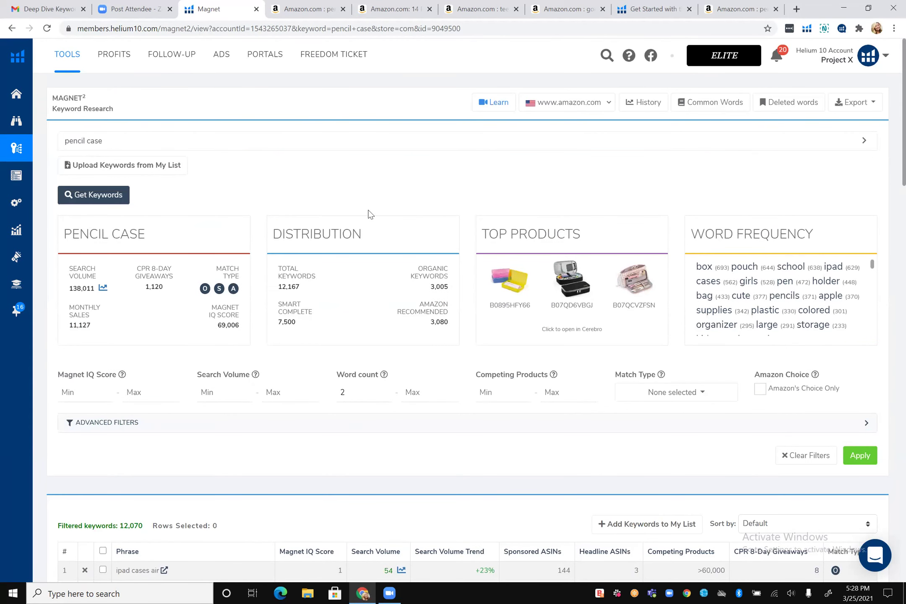
pyautogui.scroll(-2, 361, 215)
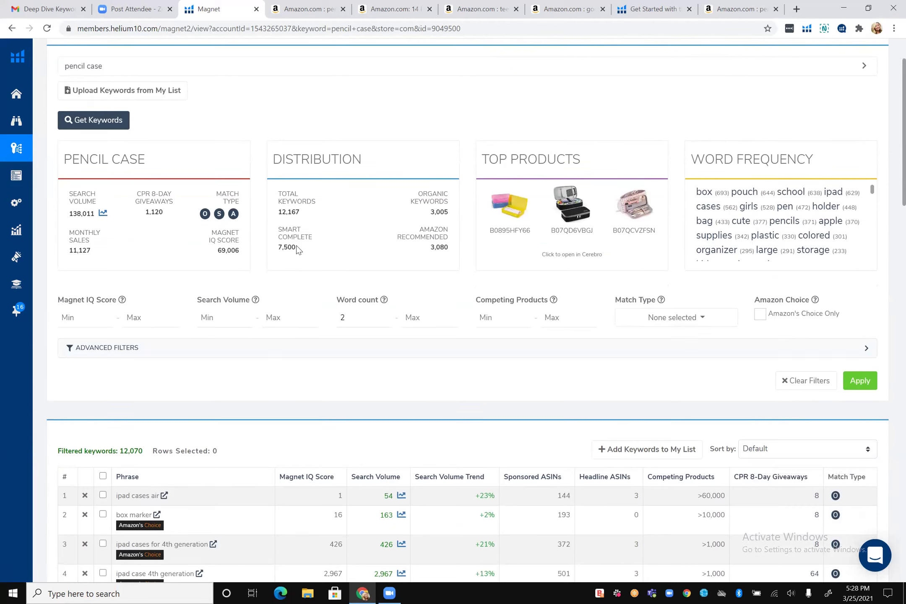
pyautogui.moveTo(293, 246)
pyautogui.scroll(-1, 278, 252)
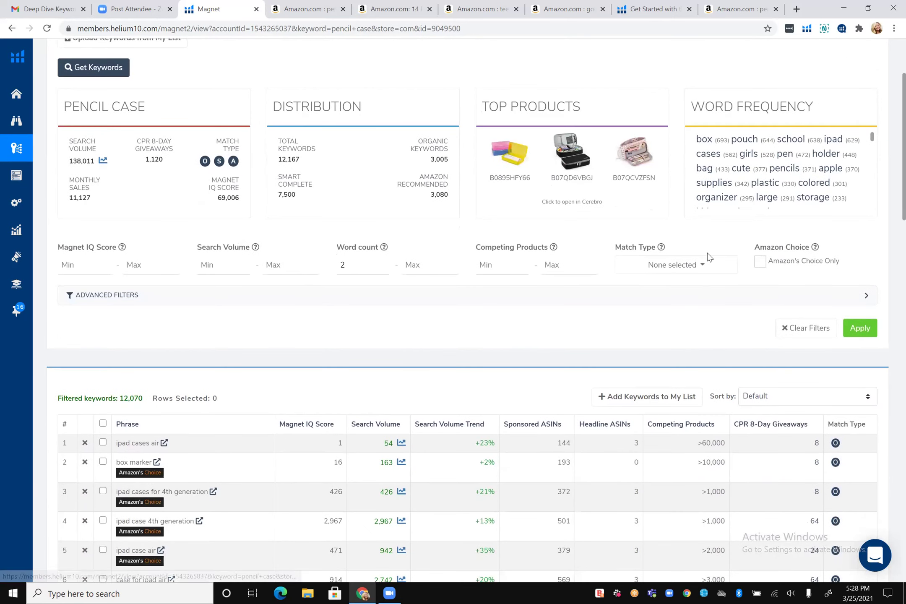
pyautogui.click(702, 266)
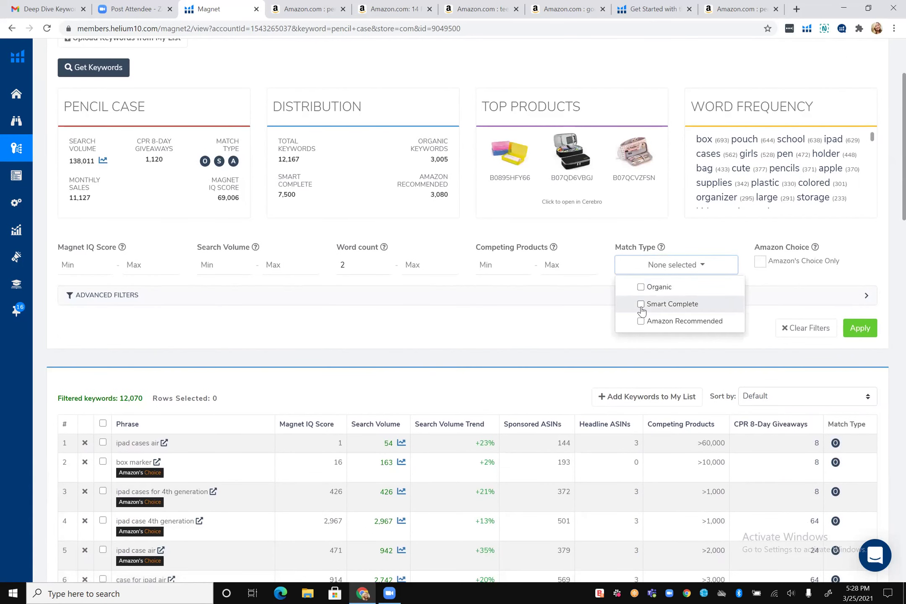
pyautogui.click(641, 305)
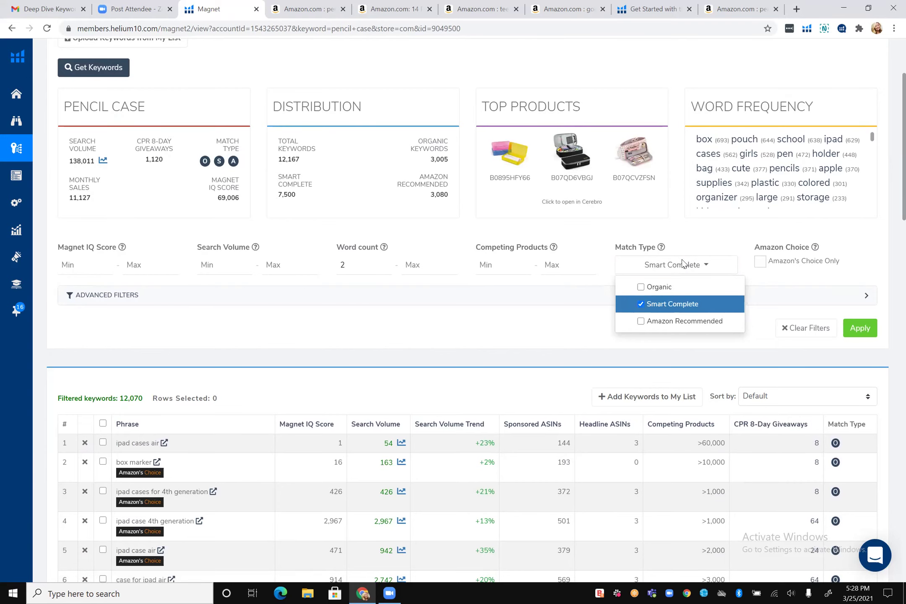
pyautogui.scroll(-4, 682, 262)
pyautogui.click(861, 151)
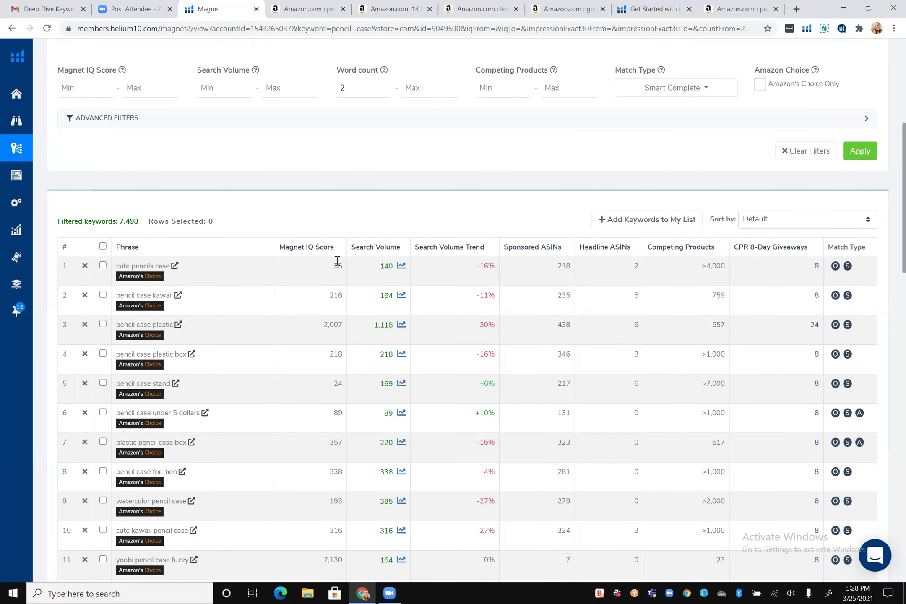
# Sort the Smart Complete keywords by search volume from high to low.
pyautogui.moveTo(380, 249)
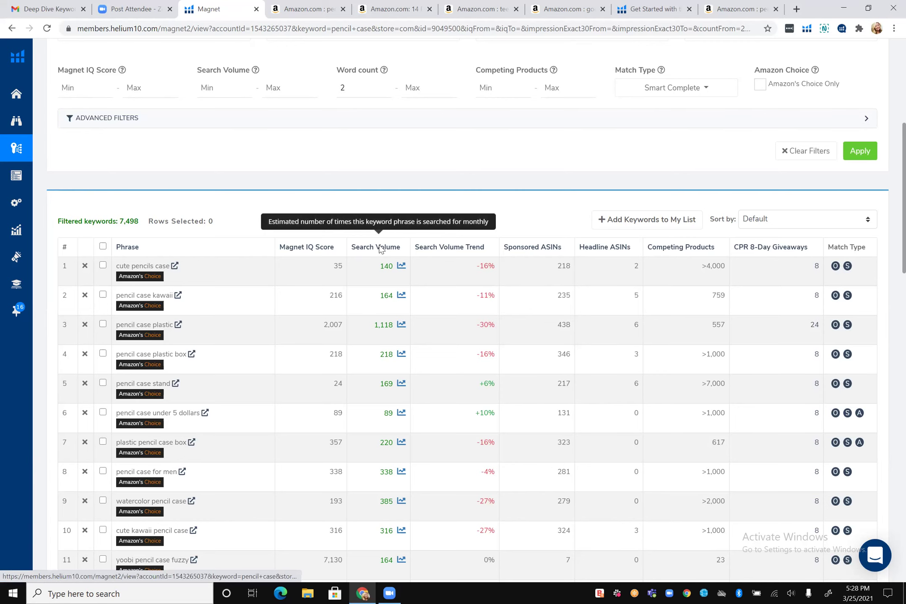
pyautogui.click(380, 248)
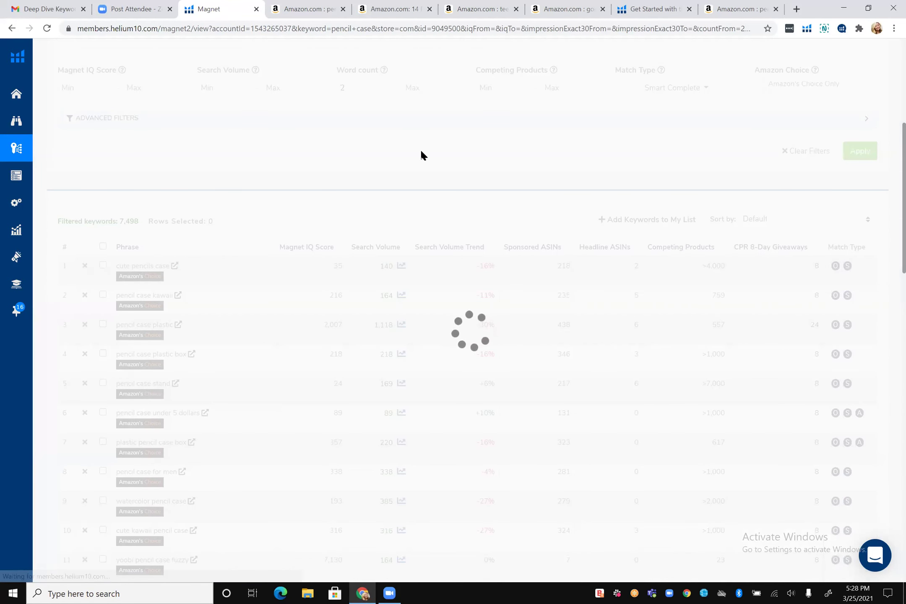
pyautogui.scroll(-3, 420, 148)
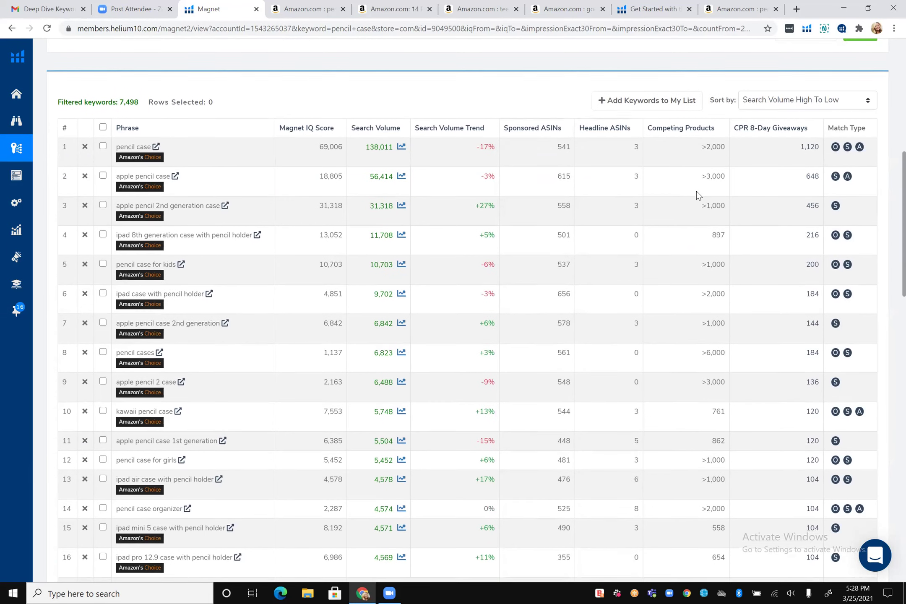
# Remove "ipad 8th generation case with pencil holder", "apple pencil case" and "apple pencil 2nd generation case" from the keyword list.
pyautogui.scroll(-1, 697, 191)
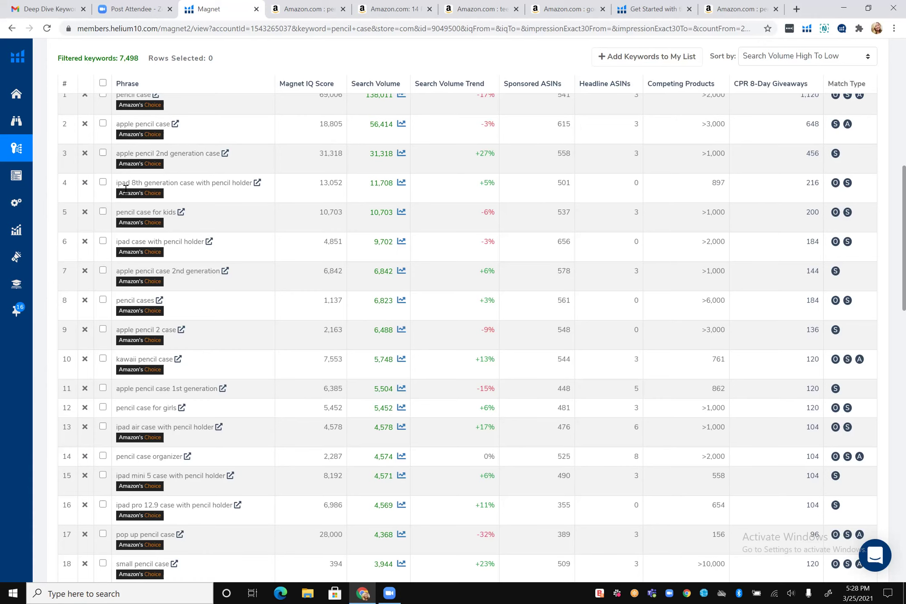
pyautogui.click(86, 183)
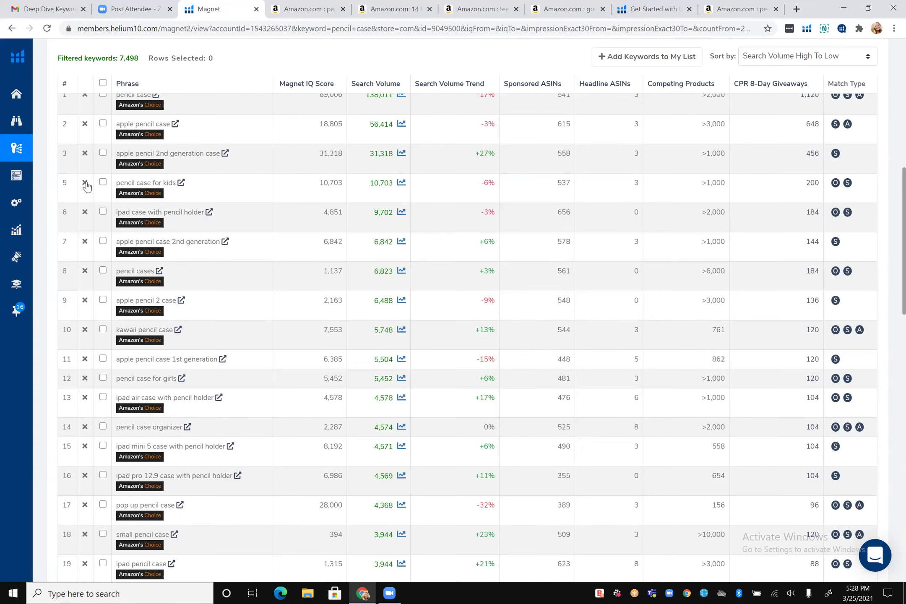
pyautogui.click(83, 127)
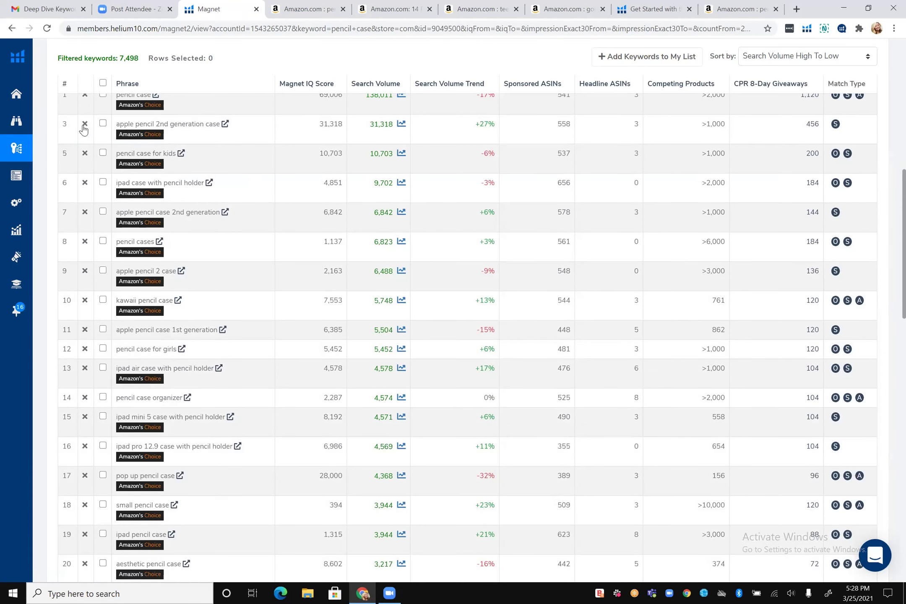
pyautogui.click(84, 127)
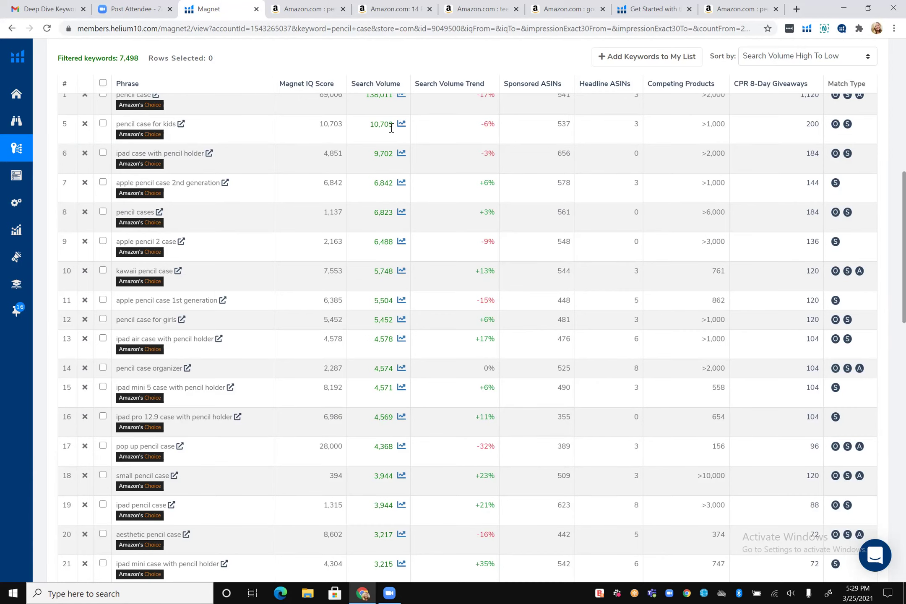
# Look through the remaining pencil case phrases for irrelevant and relevant keywords, and return to the search summary.
pyautogui.scroll(-1, 393, 168)
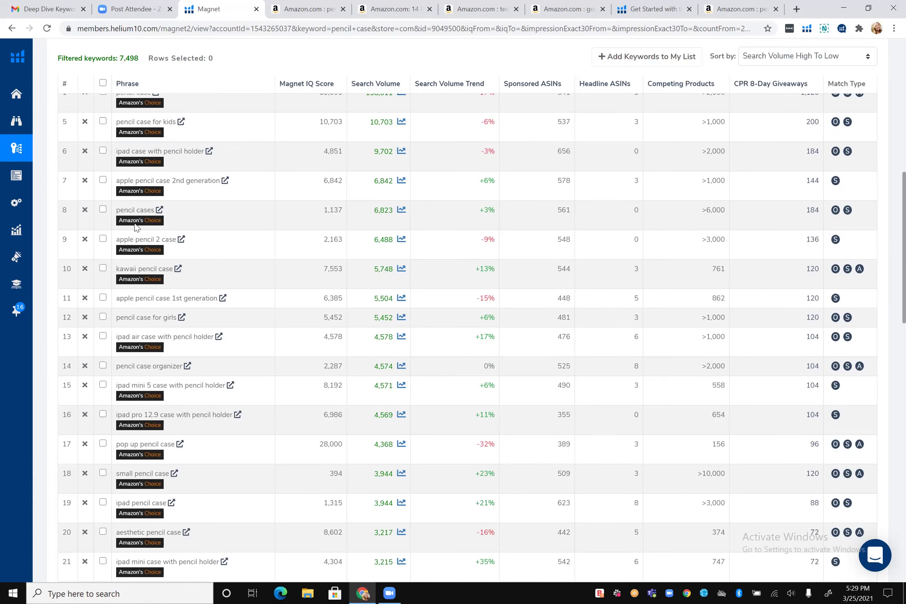
pyautogui.scroll(-5, 210, 272)
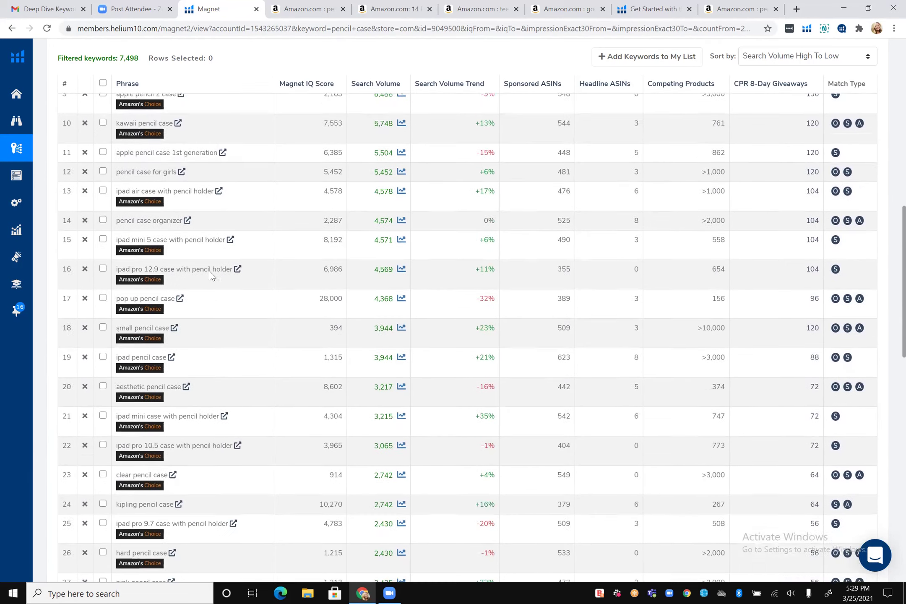
pyautogui.scroll(-9, 210, 271)
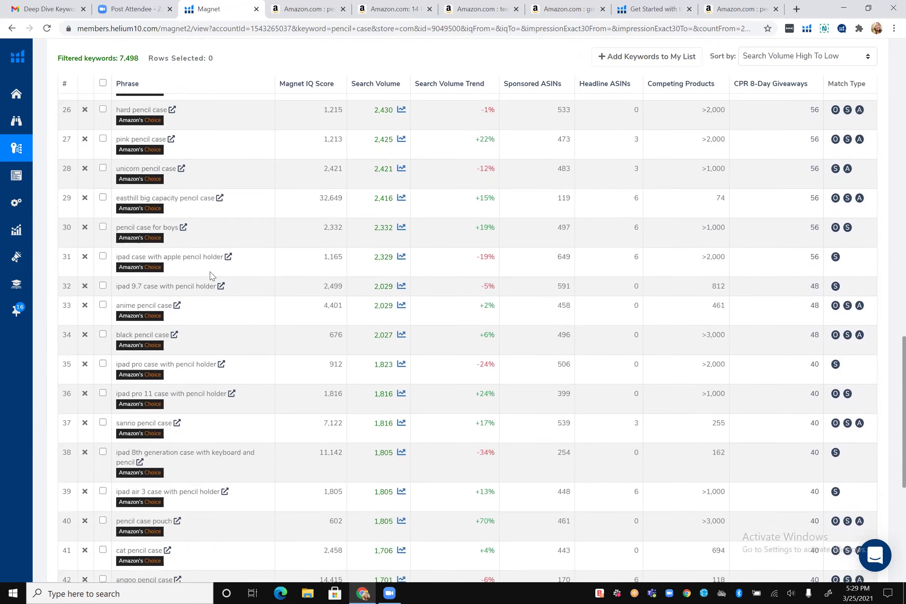
pyautogui.scroll(20, 210, 271)
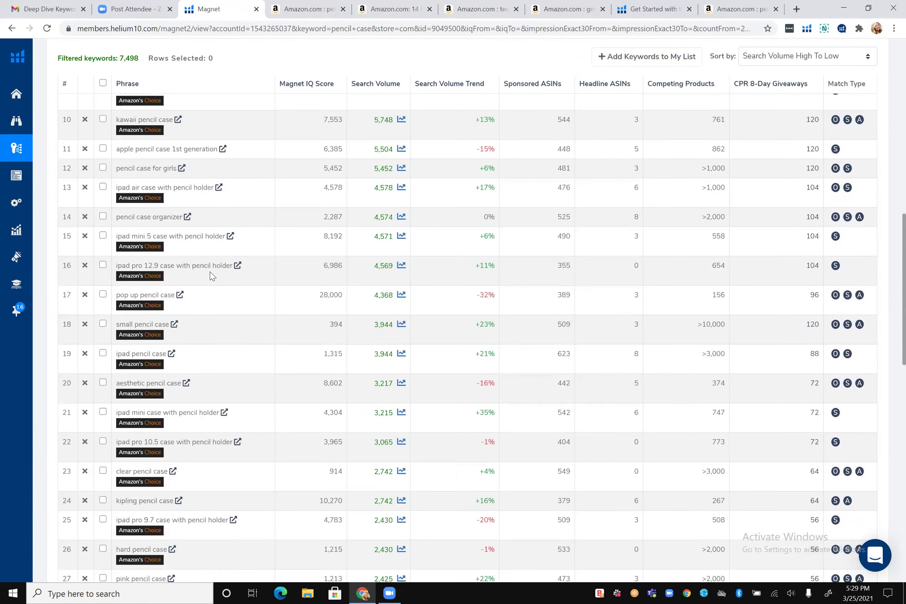
pyautogui.scroll(8, 211, 272)
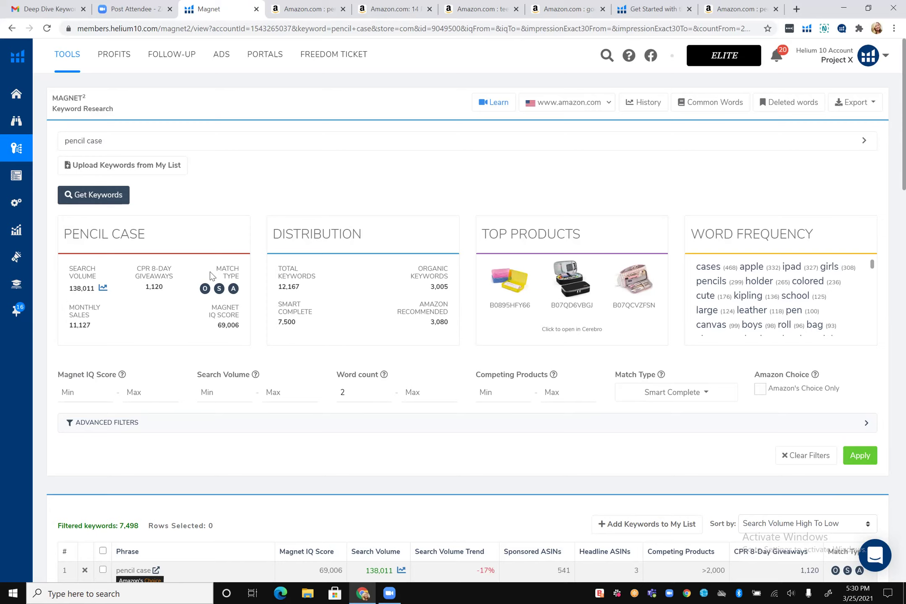
# Try to run a Magnet search for "gift for 8 year old" in place of the pencil case keyword.
pyautogui.moveTo(118, 139); pyautogui.dragTo(33, 140)
pyautogui.moveTo(33, 143)
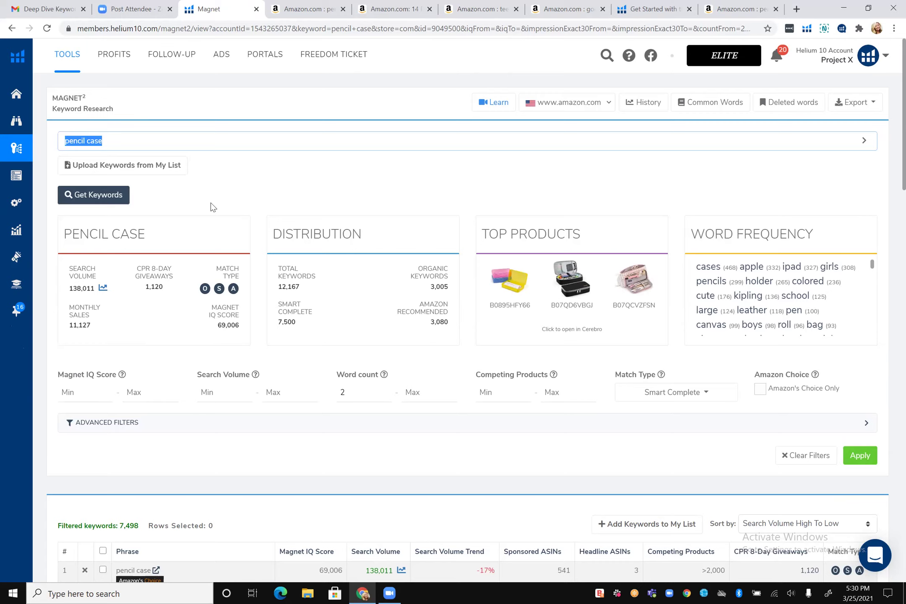
pyautogui.write('gift for ')
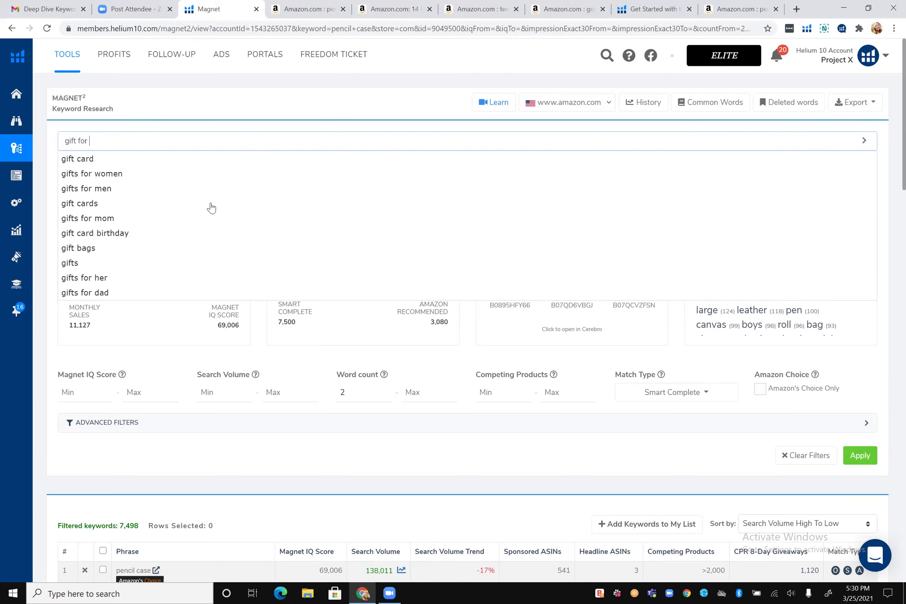
pyautogui.write('8 year old')
pyautogui.press('Return')
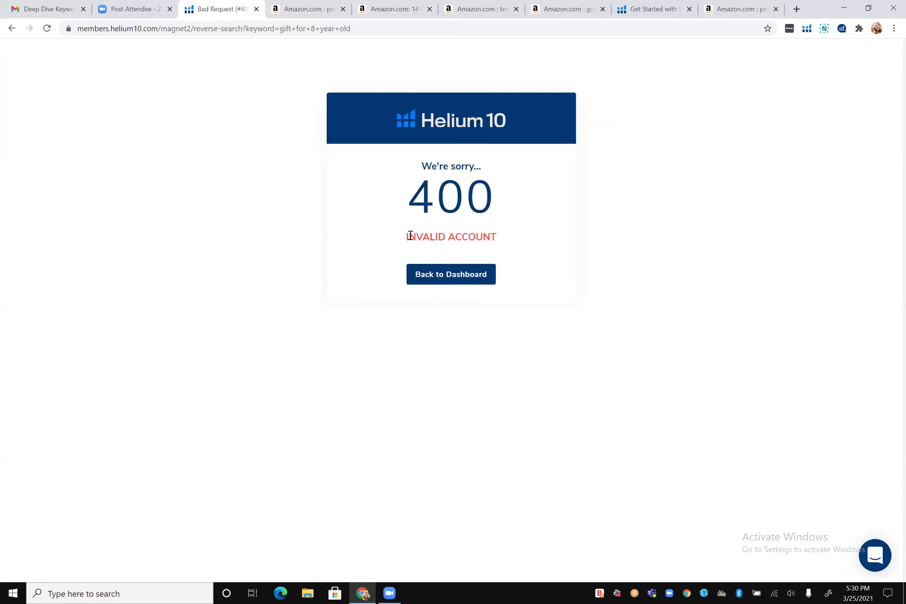
# Go back to the Helium 10 dashboard and reopen the Magnet keyword research tool.
pyautogui.click(440, 275)
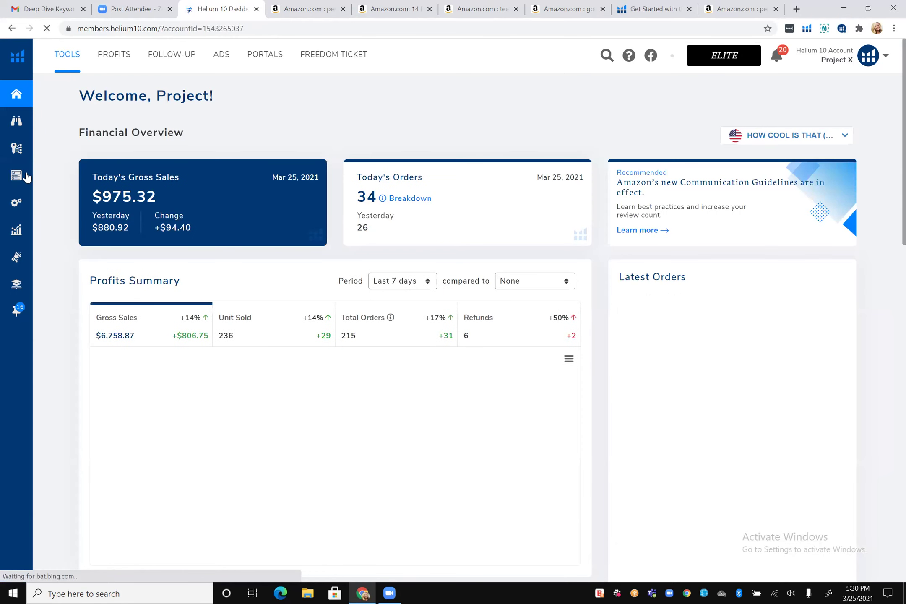
pyautogui.moveTo(63, 186)
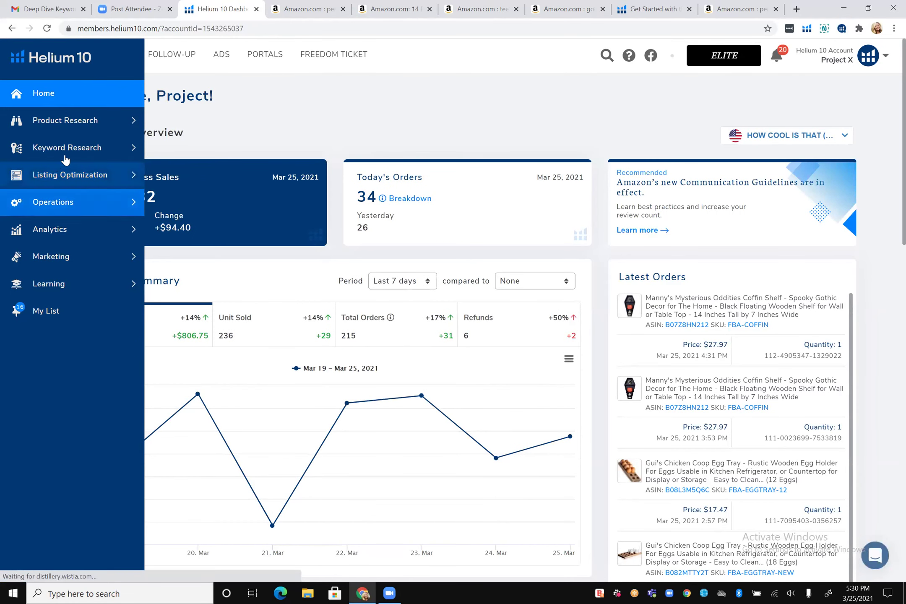
pyautogui.click(83, 153)
pyautogui.click(81, 206)
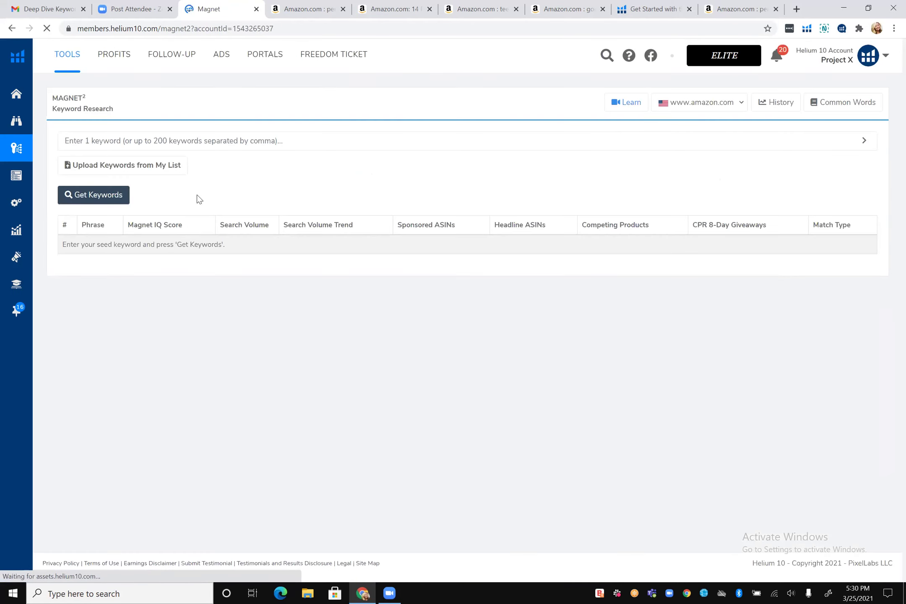
# Look up Magnet keywords for the suggested seed phrase "gift for 6 year old girl".
pyautogui.click(217, 141)
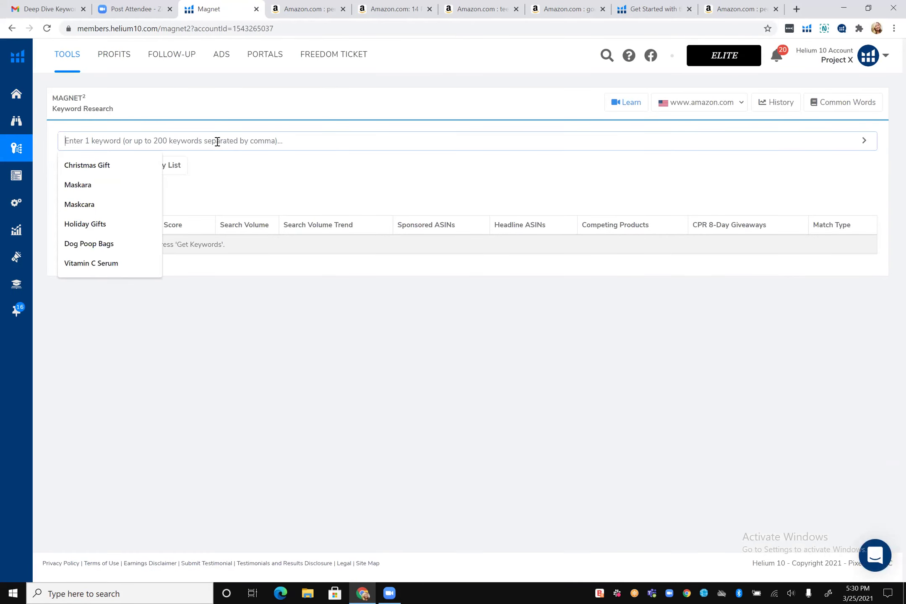
pyautogui.write('gift for')
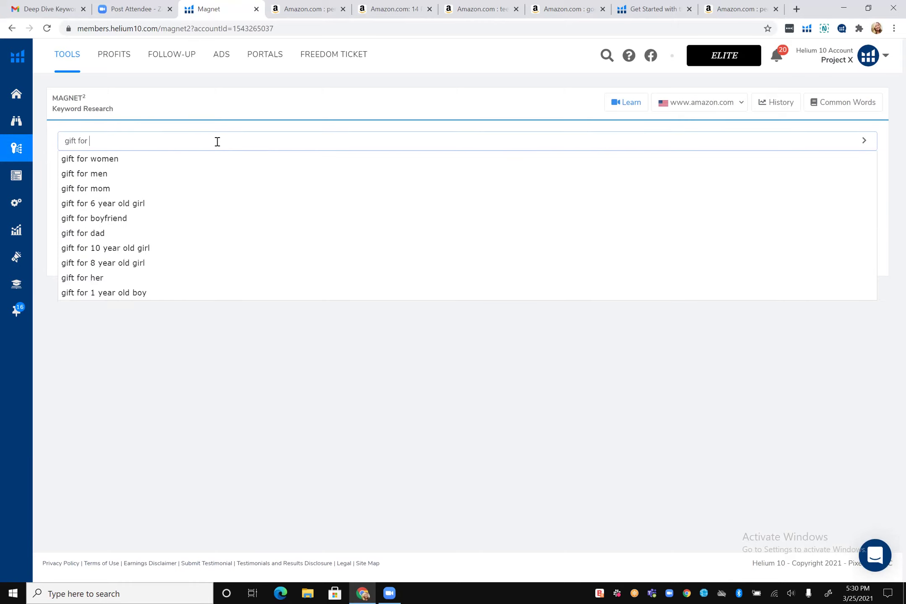
pyautogui.click(148, 204)
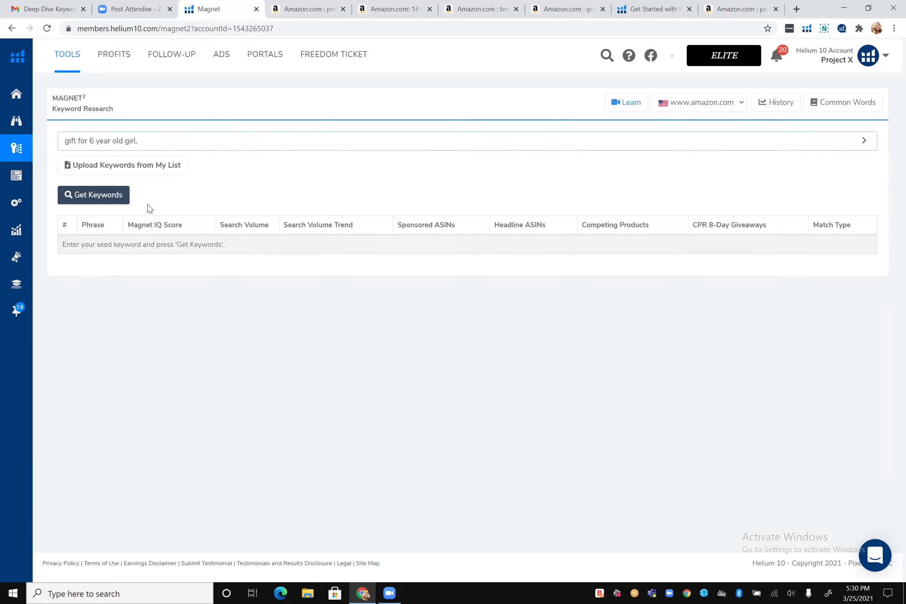
pyautogui.click(105, 197)
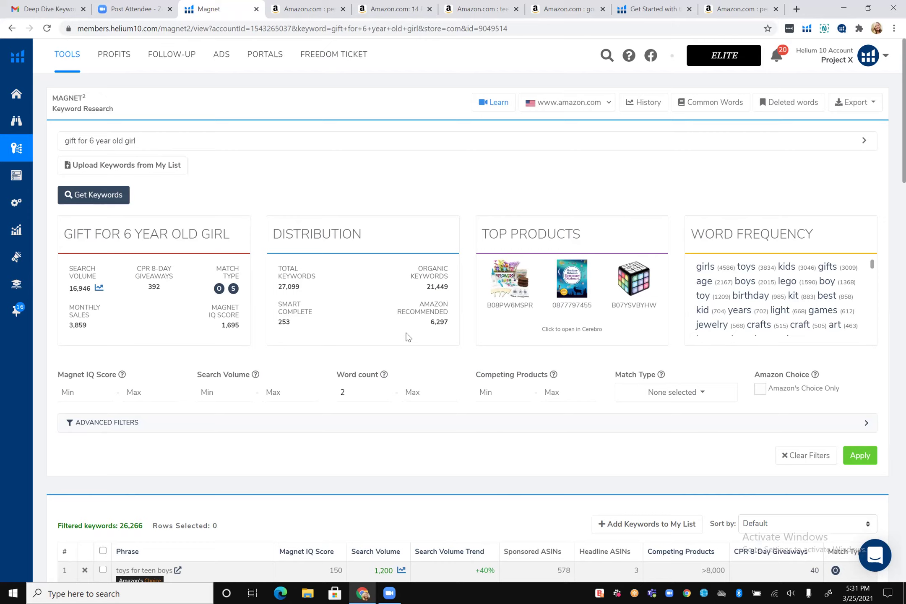
# Filter the Magnet results for "gift for 6 year old girl" to the Smart Complete match type.
pyautogui.scroll(-3, 406, 336)
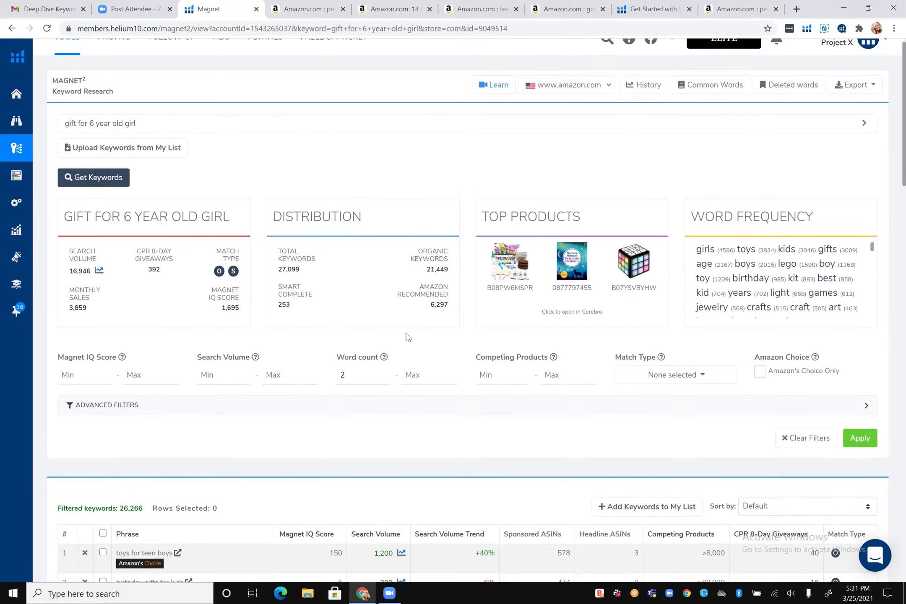
pyautogui.scroll(-1, 408, 336)
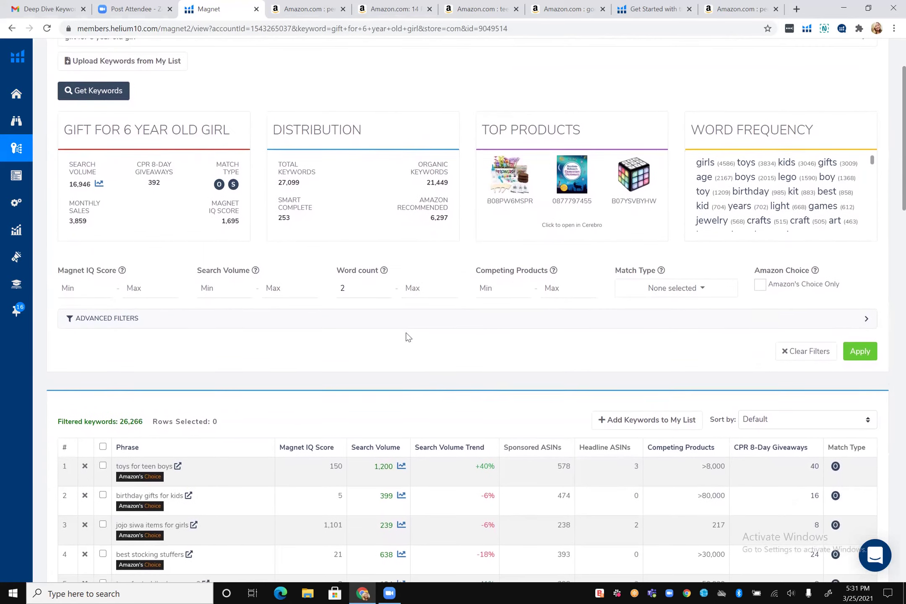
pyautogui.scroll(3, 407, 336)
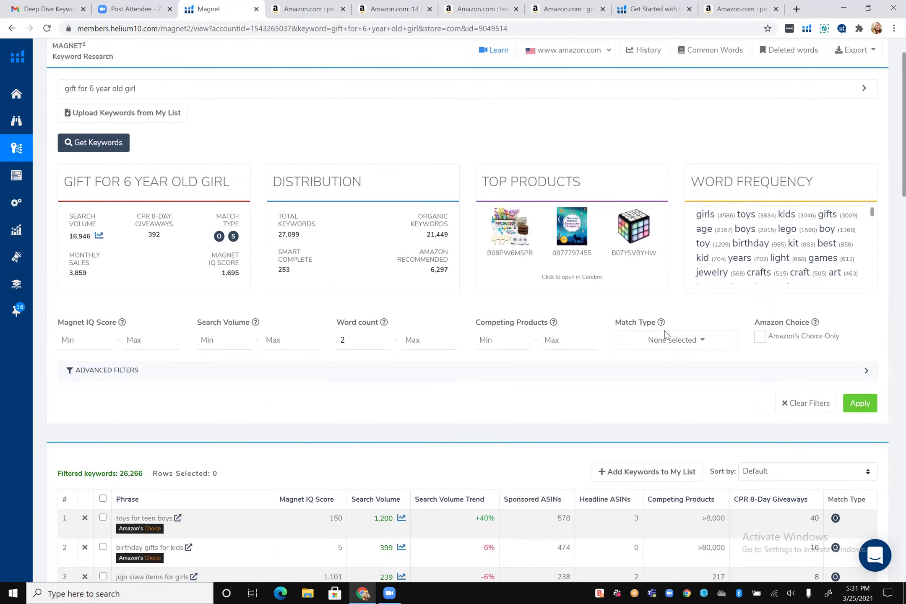
pyautogui.click(675, 340)
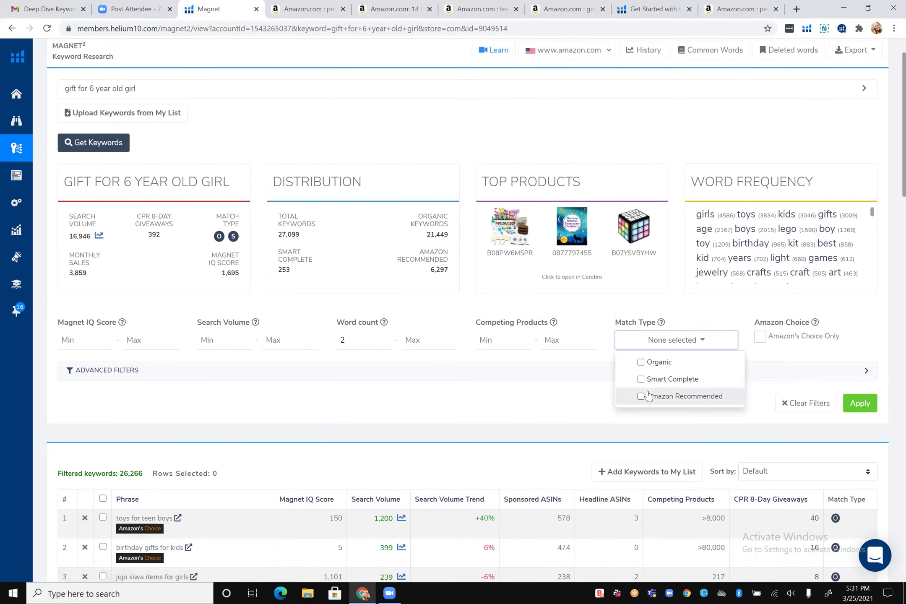
pyautogui.click(641, 380)
pyautogui.scroll(-4, 661, 315)
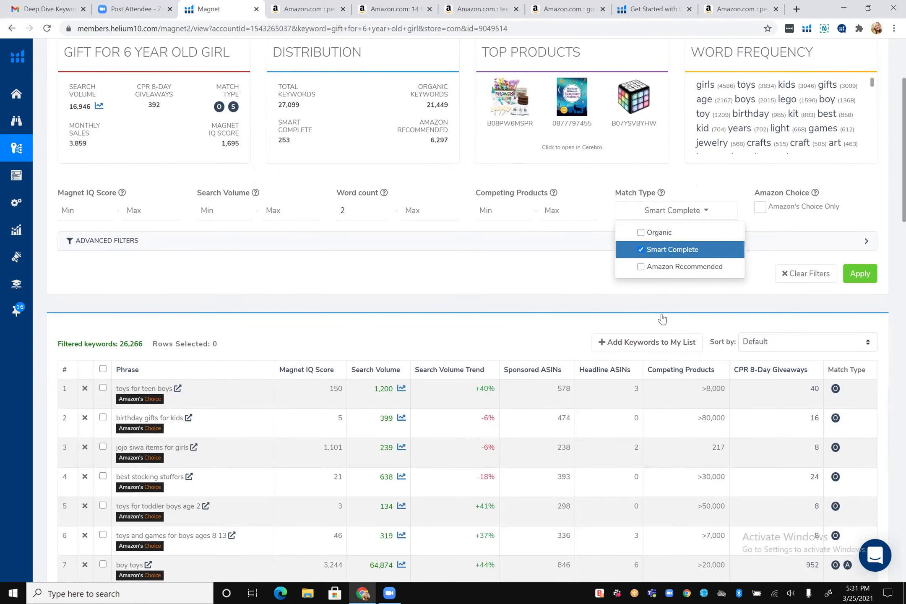
pyautogui.scroll(-2, 663, 314)
pyautogui.click(865, 164)
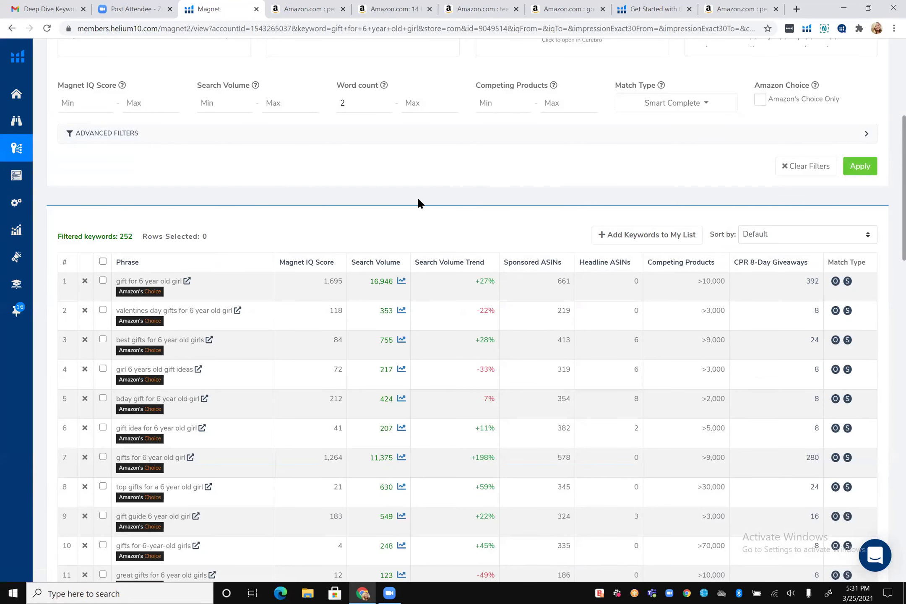
# Look through the Smart Complete phrases for gift wording variations and their search volumes, and return to the search summary.
pyautogui.scroll(-1, 418, 199)
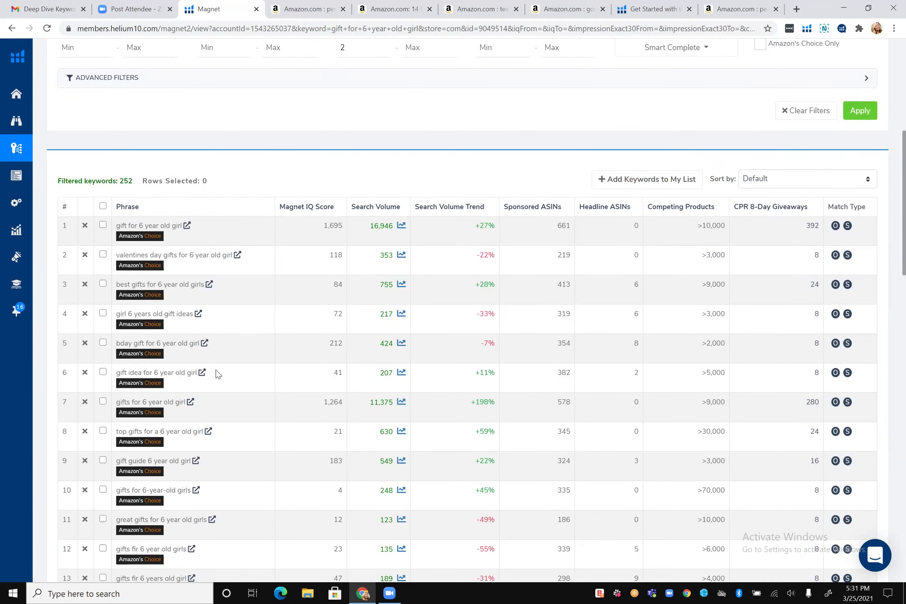
pyautogui.scroll(3, 216, 370)
pyautogui.scroll(-12, 216, 370)
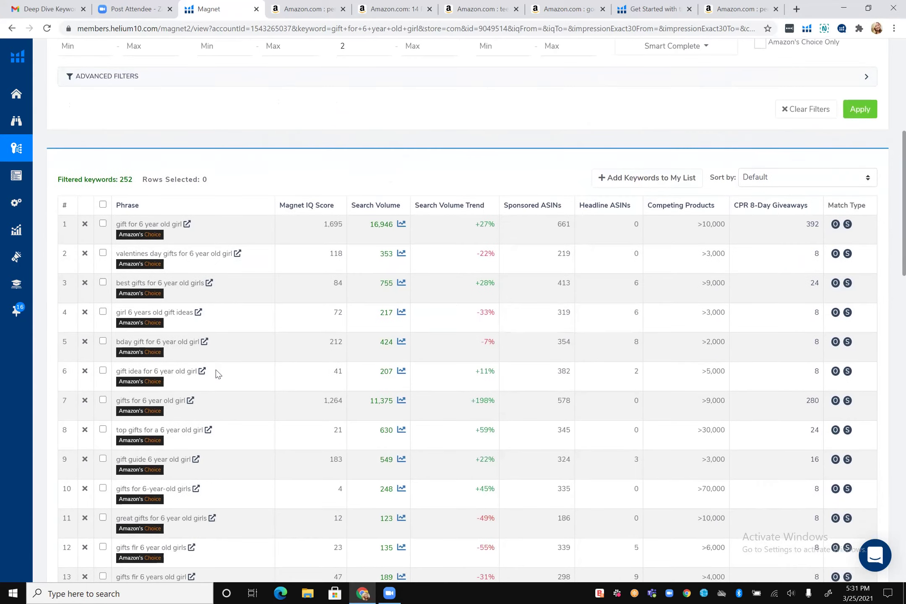
pyautogui.scroll(-4, 216, 370)
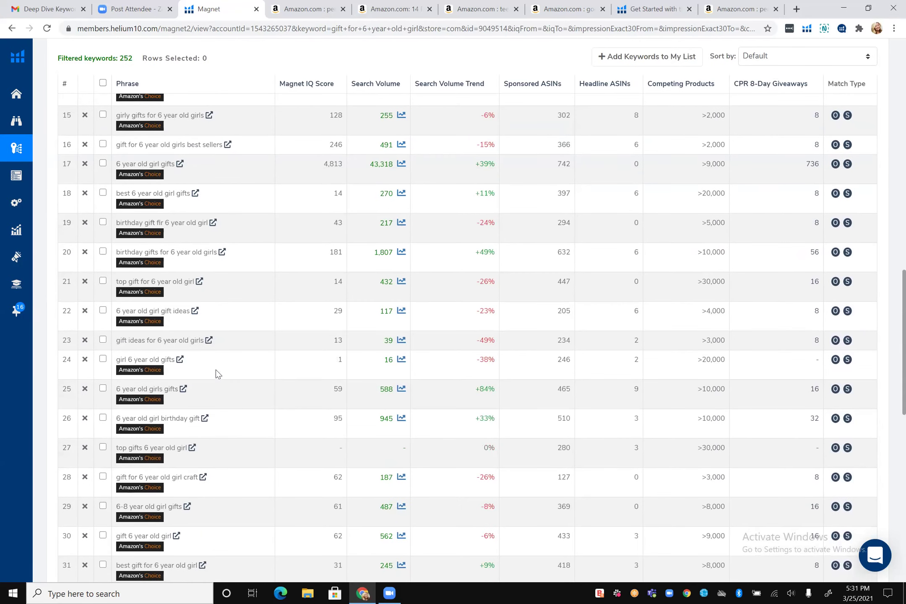
pyautogui.scroll(-3, 216, 370)
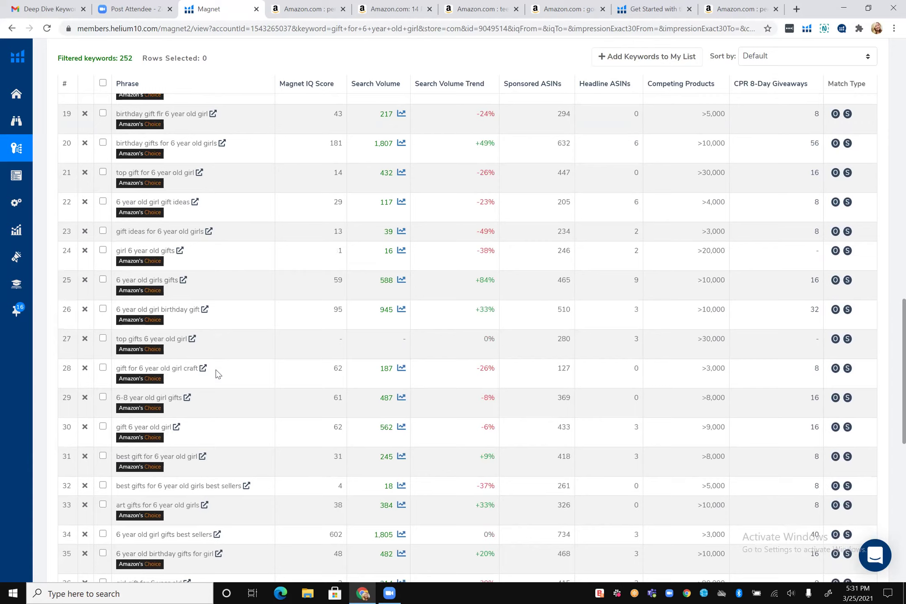
pyautogui.scroll(20, 216, 369)
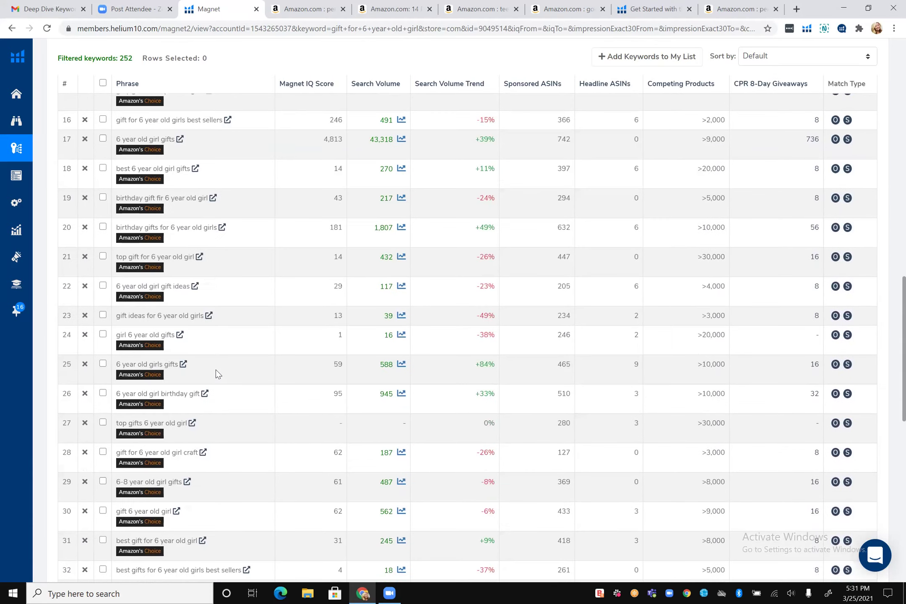
pyautogui.scroll(2, 216, 373)
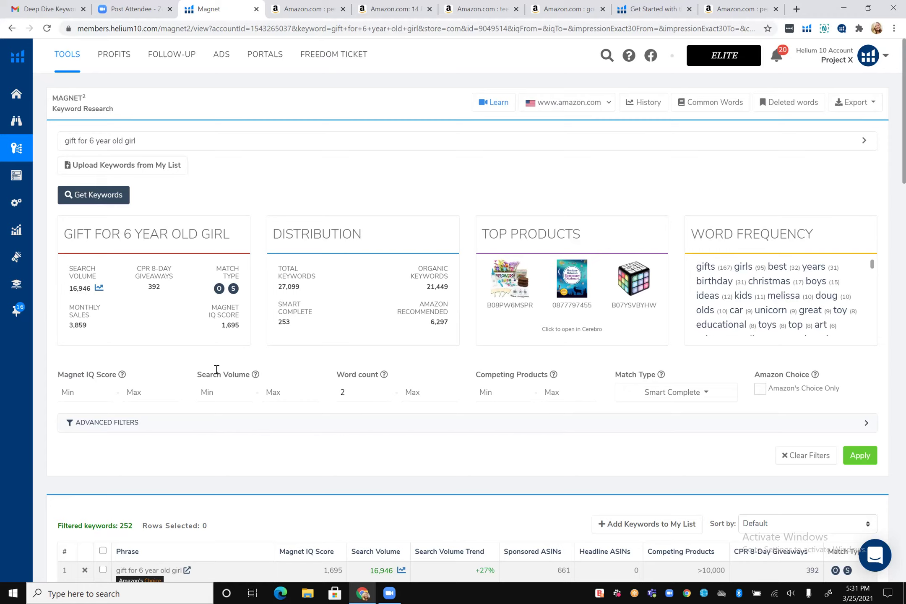
pyautogui.scroll(-4, 250, 407)
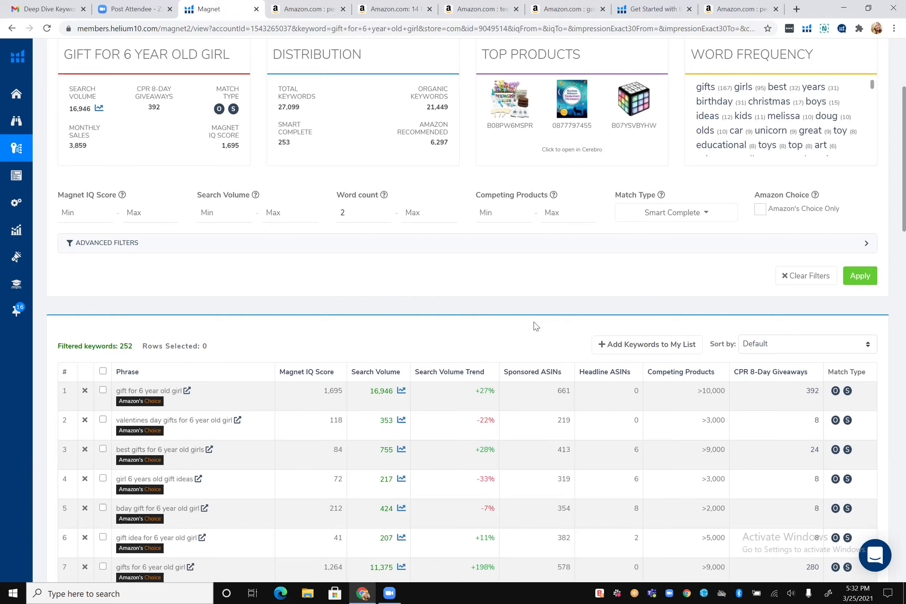
# Open the Amazon results for the phrase "gift for 6 year old girl" and look over the range of products offered.
pyautogui.click(186, 392)
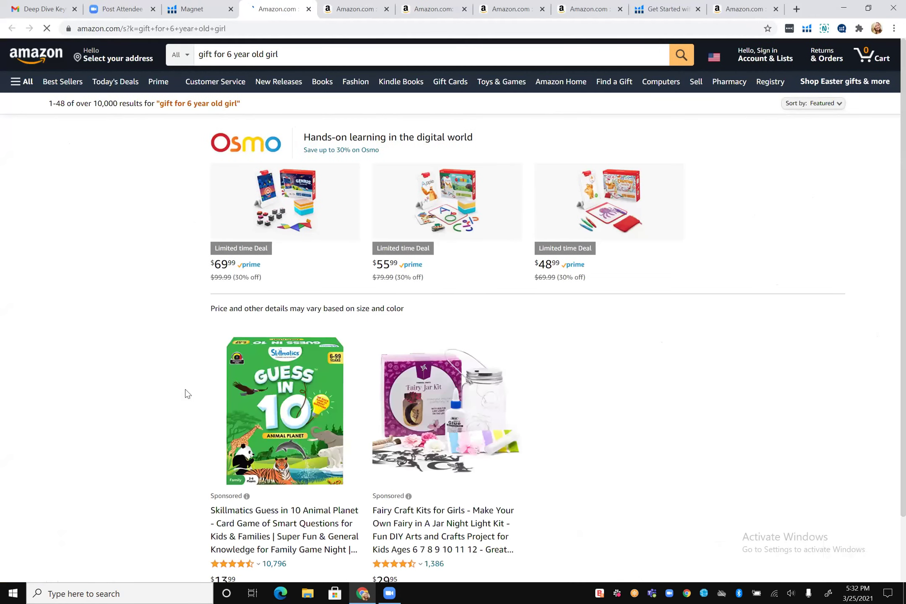
pyautogui.scroll(-1, 458, 130)
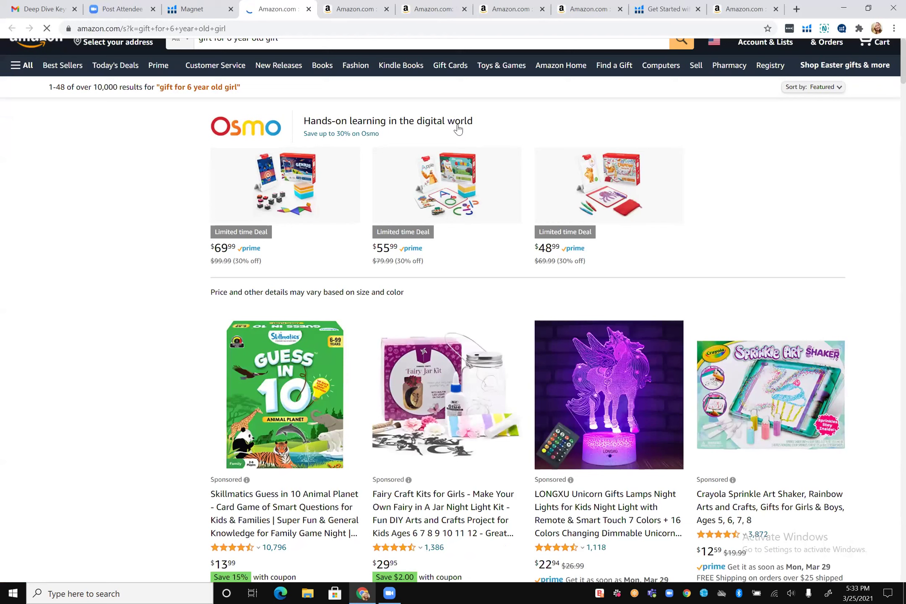
pyautogui.scroll(-4, 458, 129)
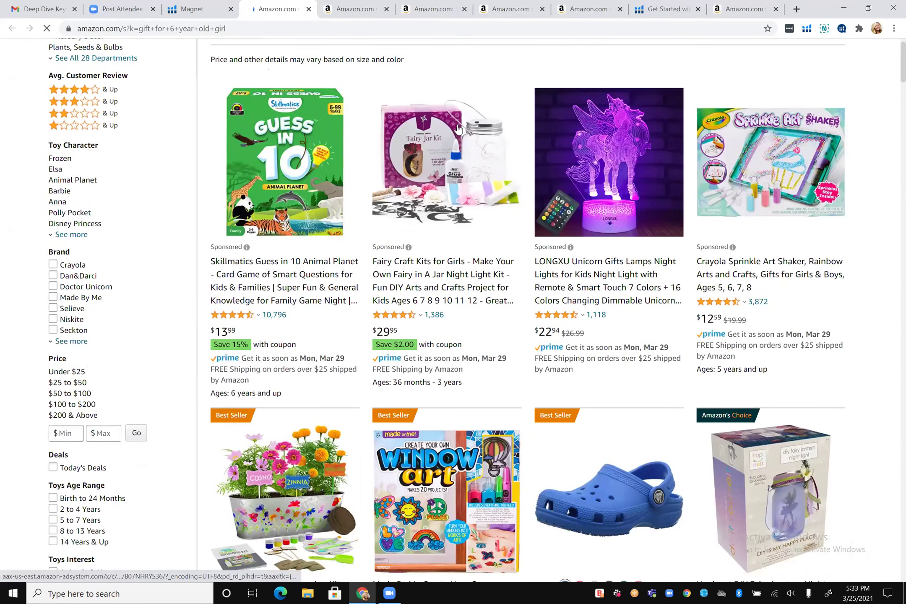
pyautogui.scroll(-3, 459, 129)
pyautogui.scroll(-9, 459, 130)
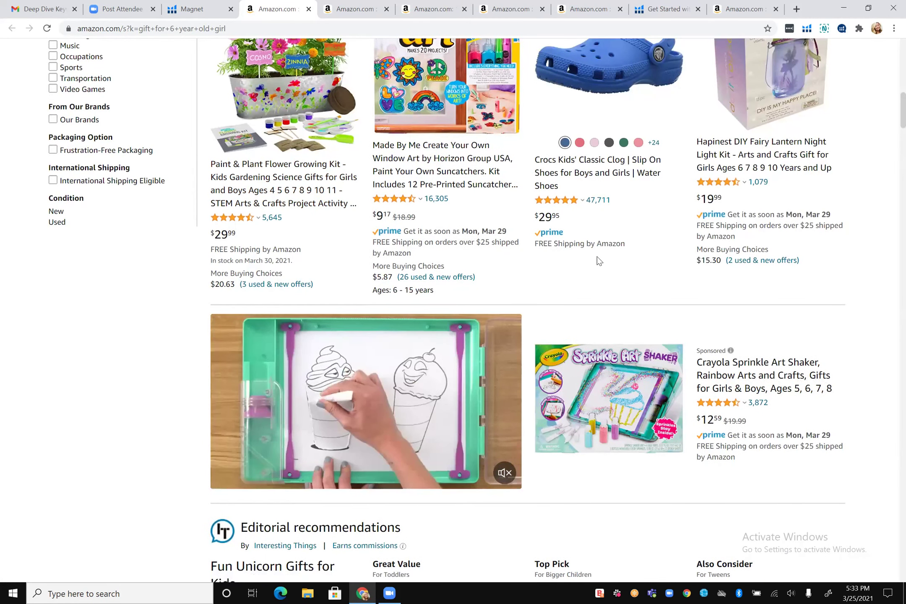
pyautogui.scroll(-1, 598, 260)
pyautogui.scroll(-1, 598, 262)
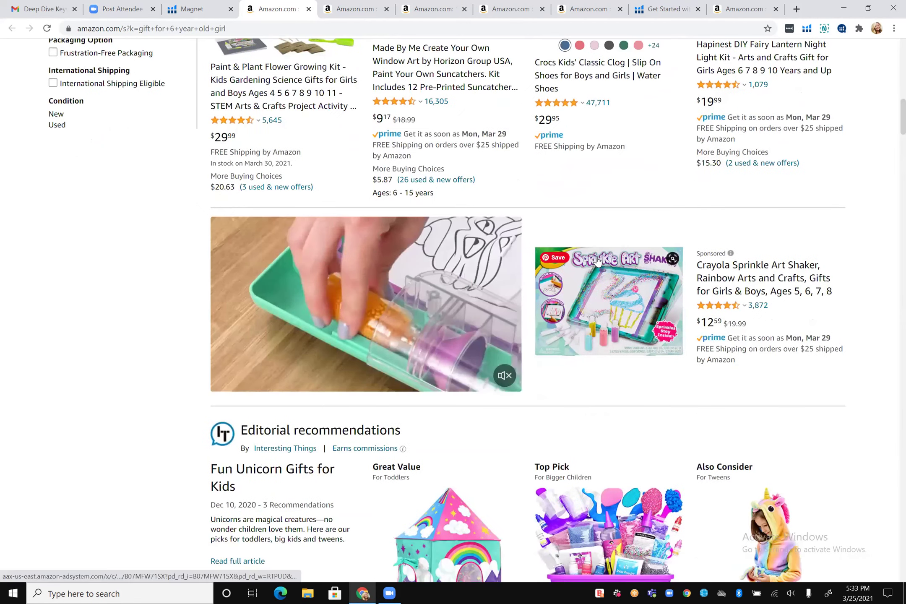
pyautogui.scroll(-5, 598, 262)
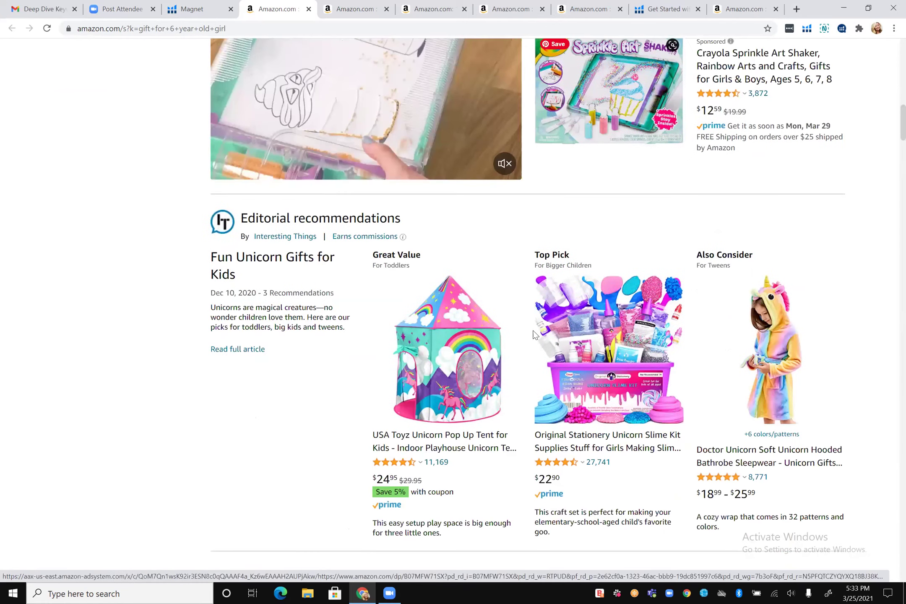
pyautogui.scroll(-3, 598, 260)
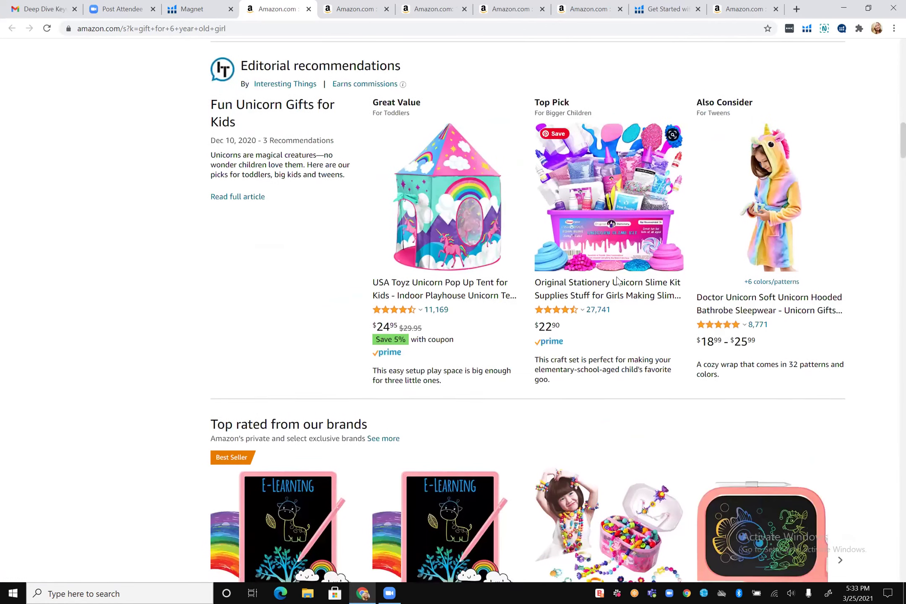
pyautogui.scroll(-2, 617, 281)
pyautogui.scroll(-5, 617, 281)
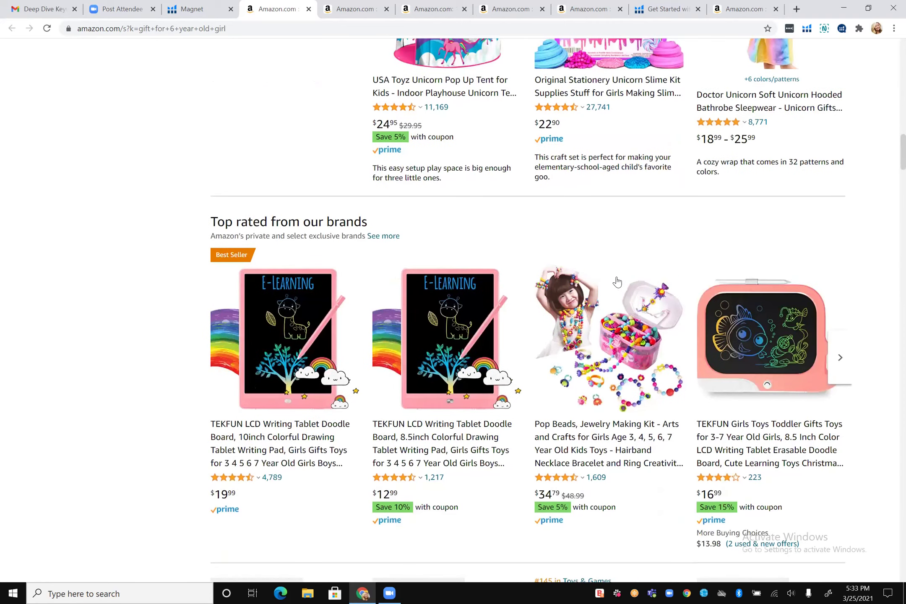
pyautogui.scroll(-3, 618, 280)
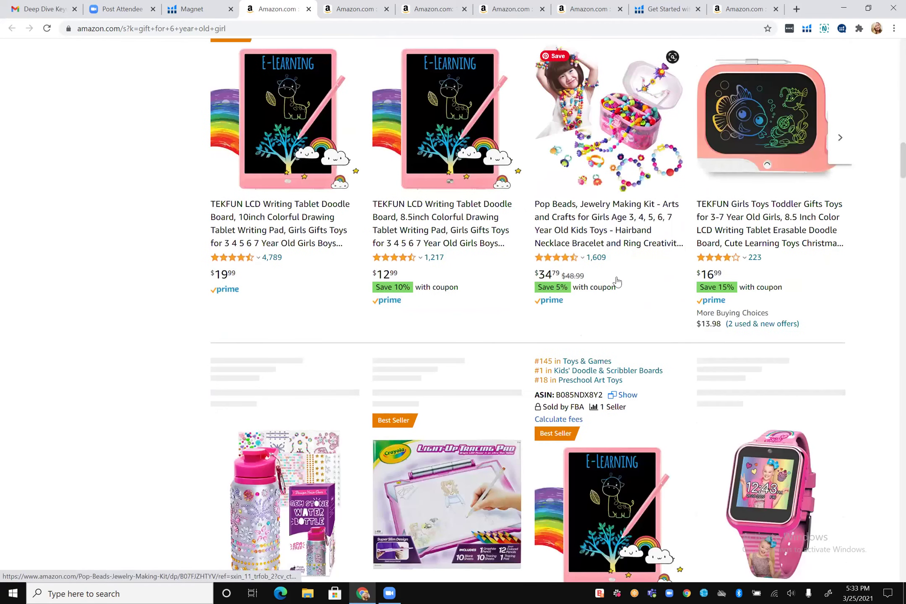
pyautogui.scroll(-7, 617, 282)
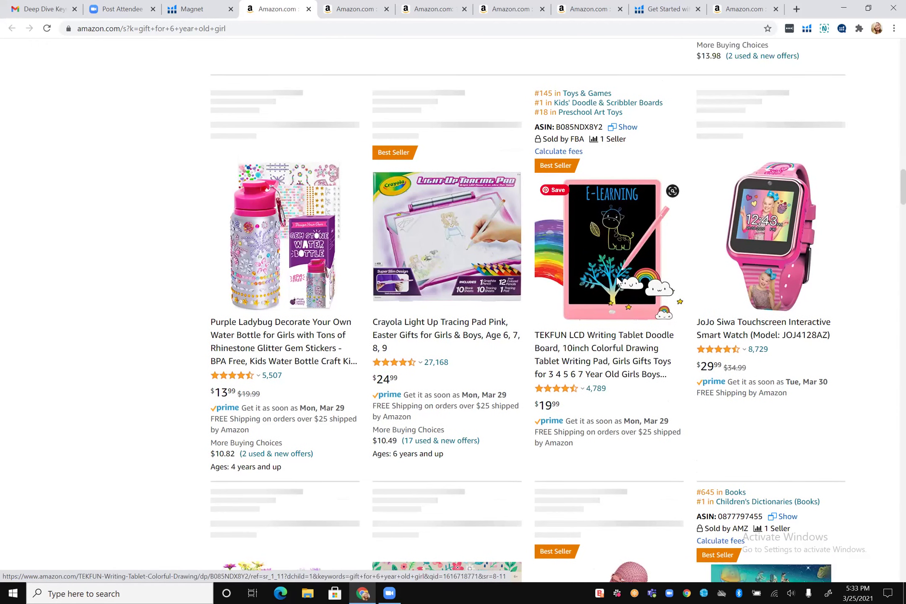
pyautogui.scroll(5, 616, 282)
pyautogui.scroll(6, 619, 281)
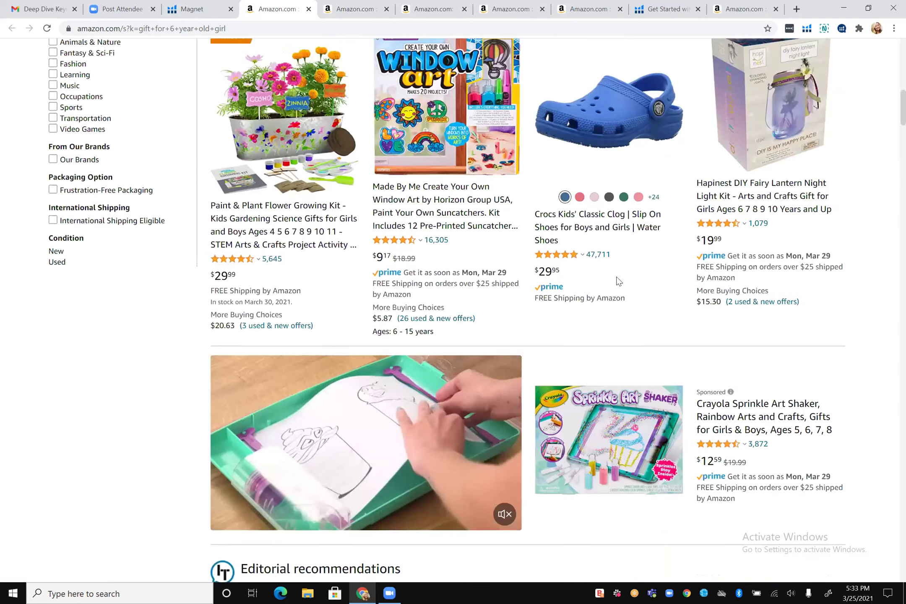
pyautogui.scroll(6, 617, 282)
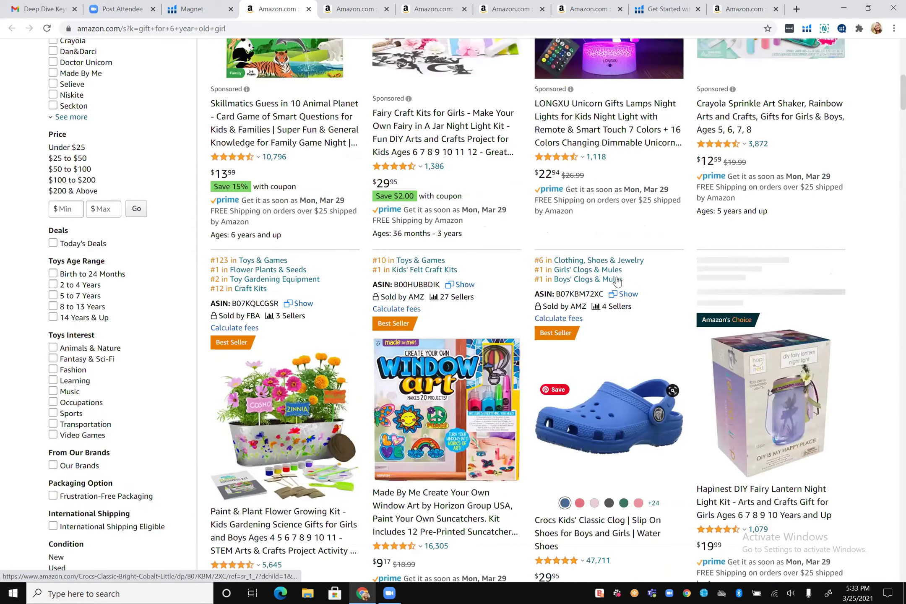
pyautogui.scroll(6, 617, 282)
pyautogui.scroll(-1, 402, 354)
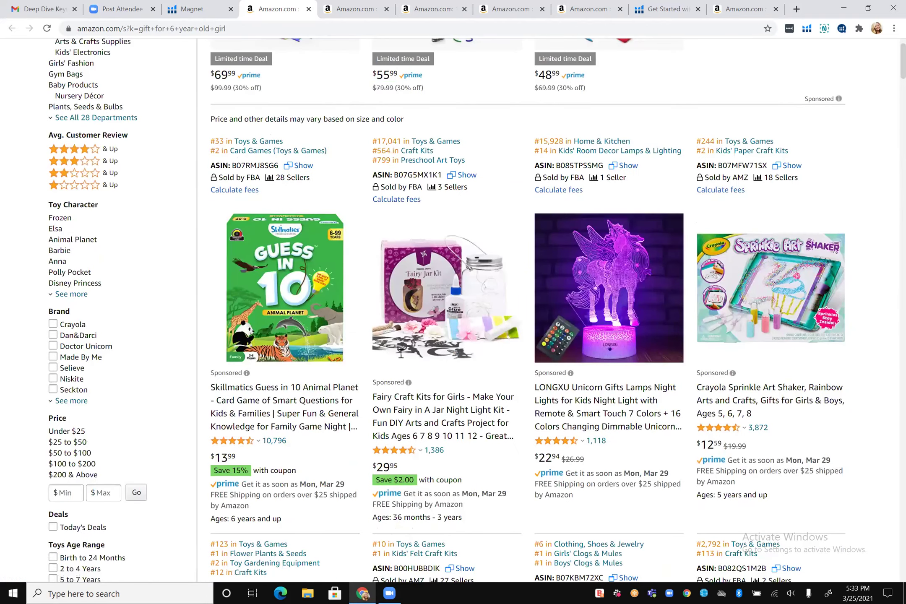
# Examine the sponsored, best-seller and editorial recommendation listings to compare the kinds of products shown for this gift search.
pyautogui.scroll(-2, 390, 380)
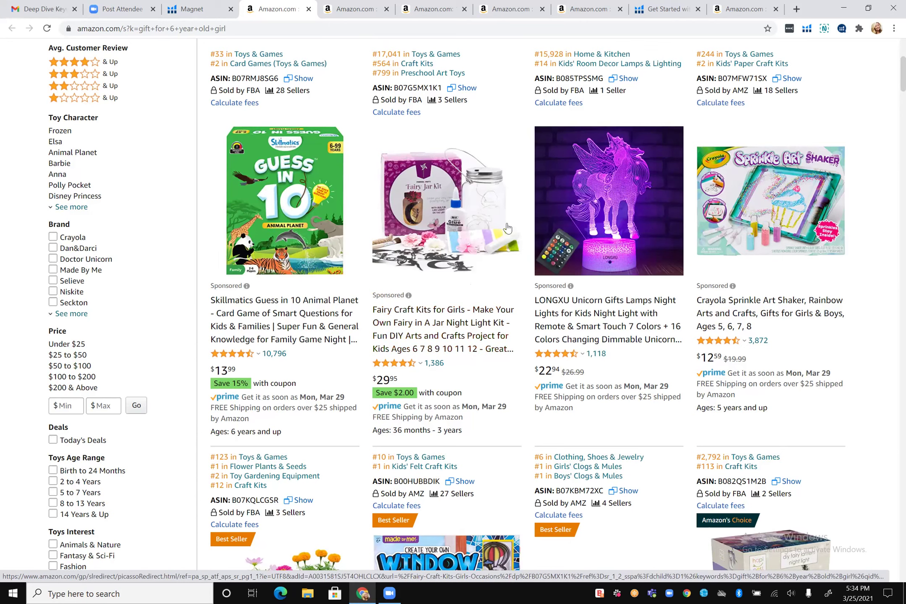
pyautogui.scroll(-1, 479, 367)
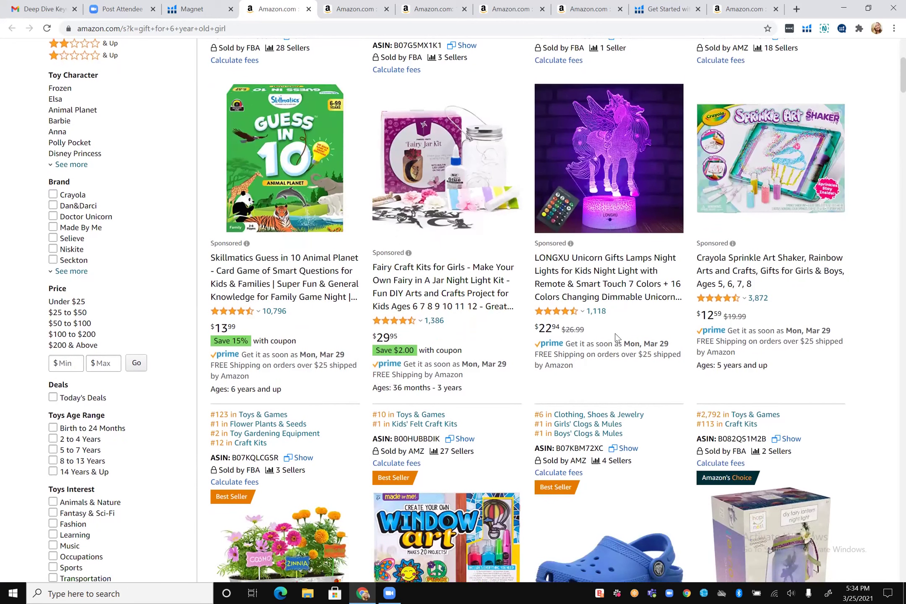
pyautogui.scroll(-1, 615, 331)
pyautogui.scroll(-1, 612, 260)
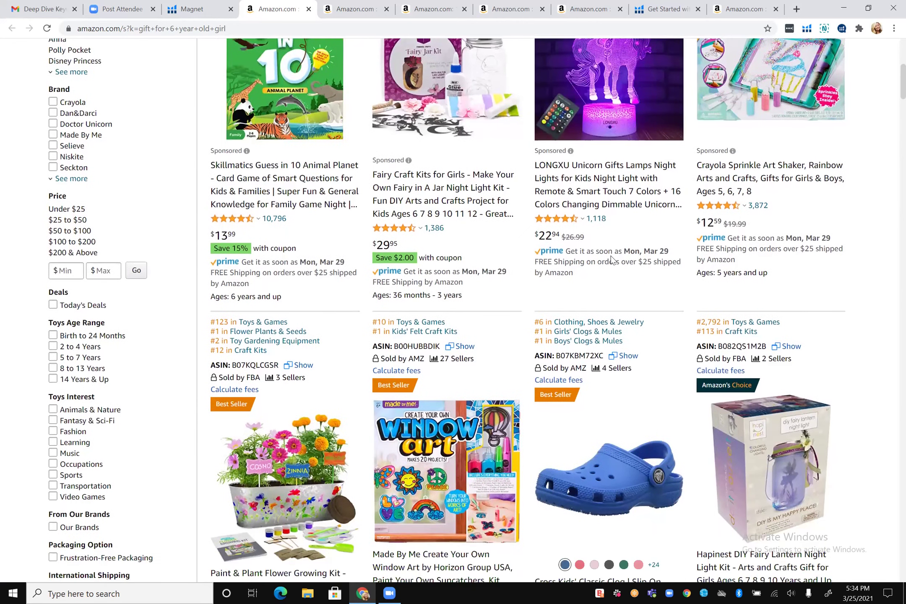
pyautogui.scroll(-1, 612, 260)
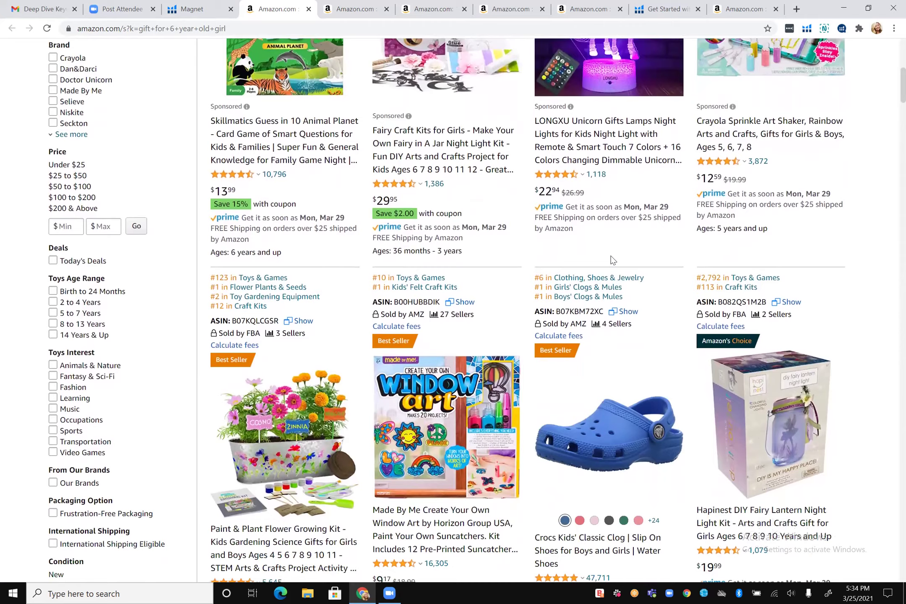
pyautogui.scroll(-1, 611, 261)
pyautogui.scroll(-1, 612, 260)
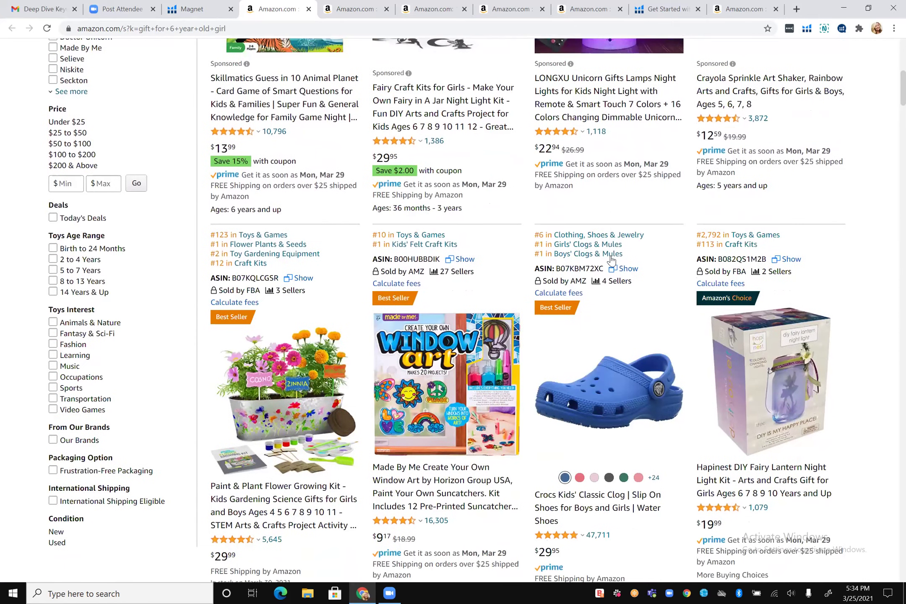
pyautogui.scroll(-5, 612, 260)
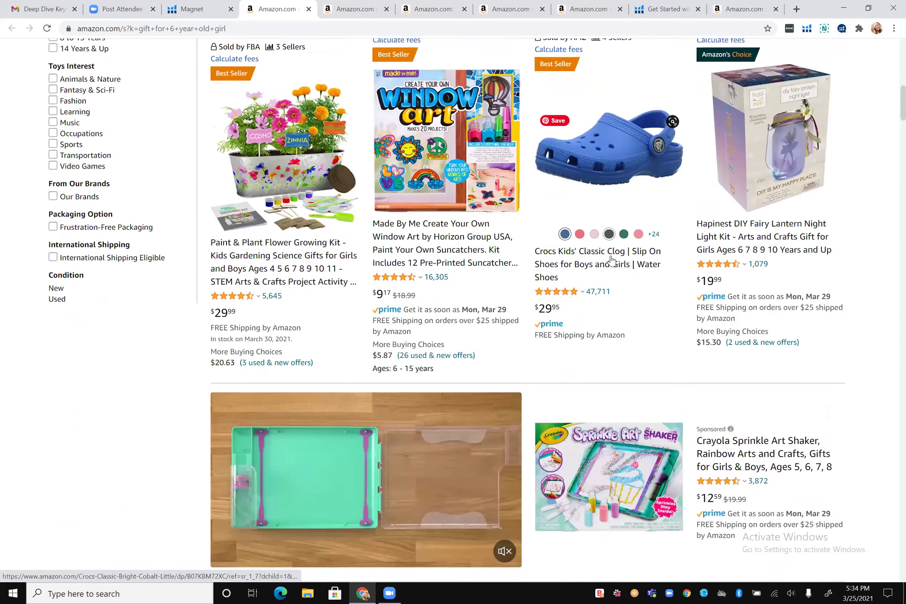
pyautogui.scroll(-2, 611, 260)
pyautogui.scroll(-4, 612, 261)
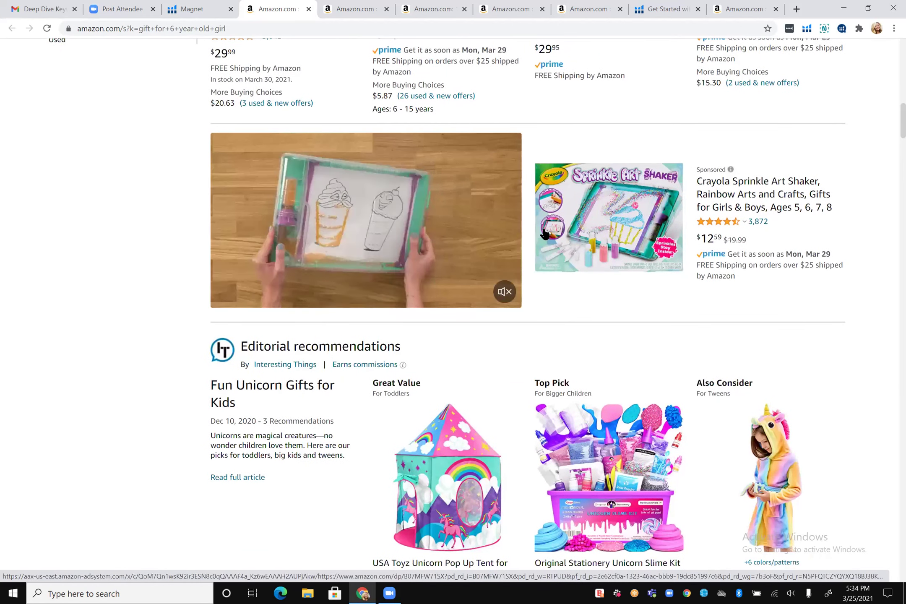
pyautogui.scroll(-1, 543, 232)
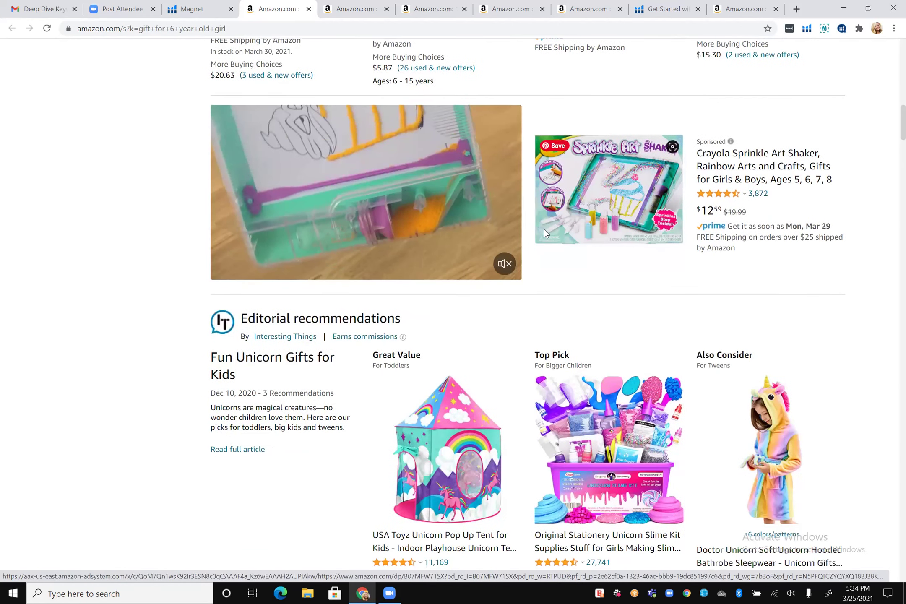
pyautogui.scroll(-1, 543, 232)
pyautogui.scroll(-4, 546, 233)
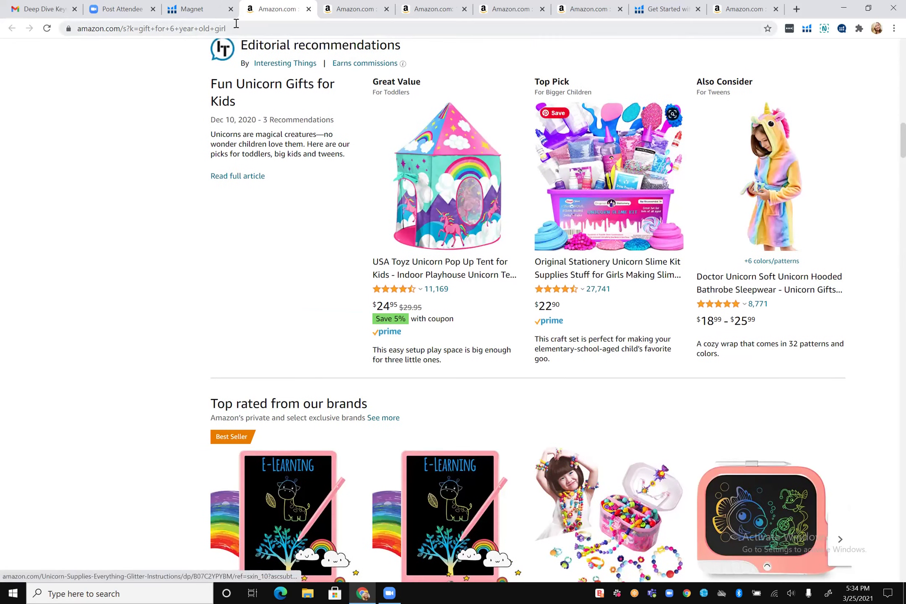
# Return to the Magnet phrase list and open the Amazon results for "best gifts for 6 year old girls" to check its products.
pyautogui.click(192, 12)
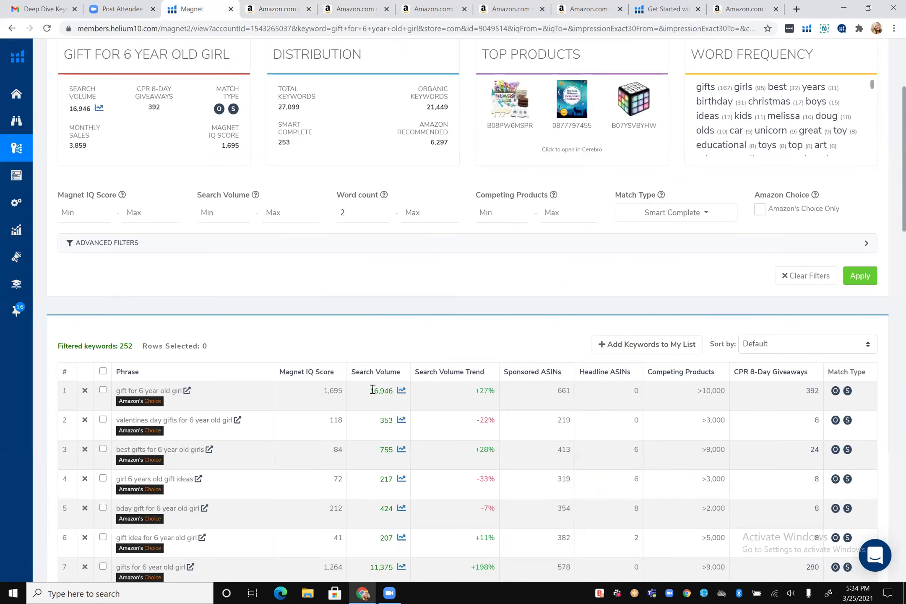
pyautogui.scroll(-2, 669, 356)
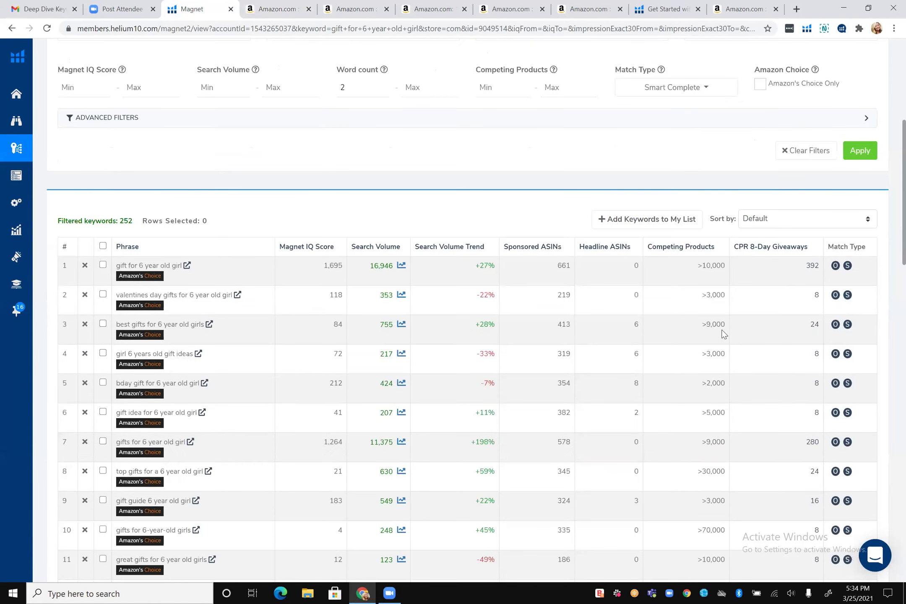
pyautogui.moveTo(708, 321)
pyautogui.click(209, 325)
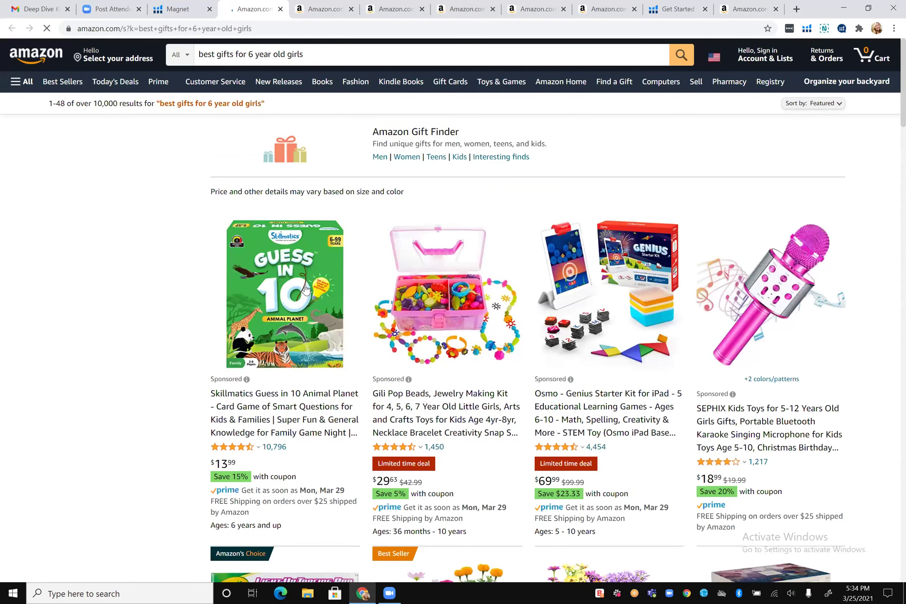
pyautogui.scroll(-6, 305, 289)
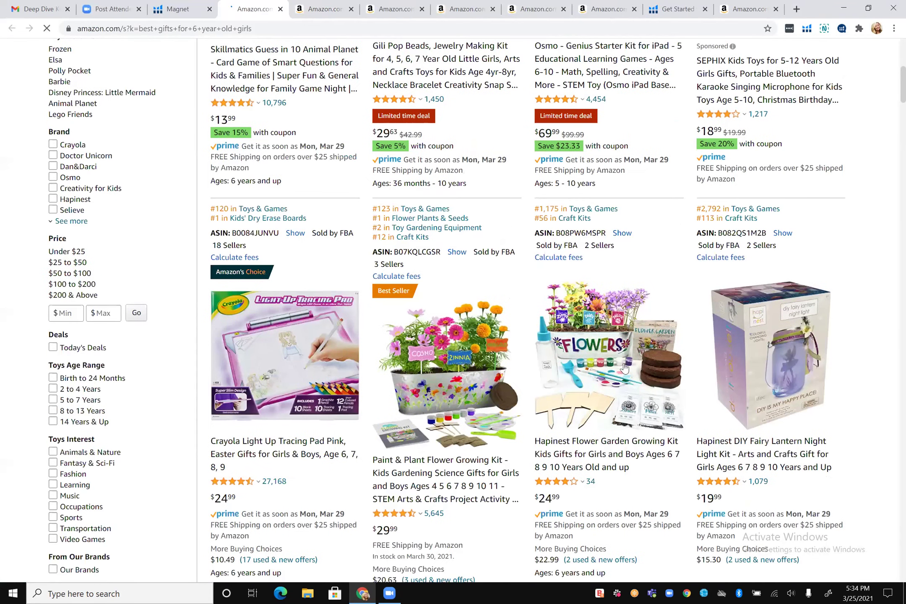
# Run Helium 10 Xray product research on the "best gifts for 6 year old girls" results and move its window higher on the page.
pyautogui.scroll(-3, 621, 315)
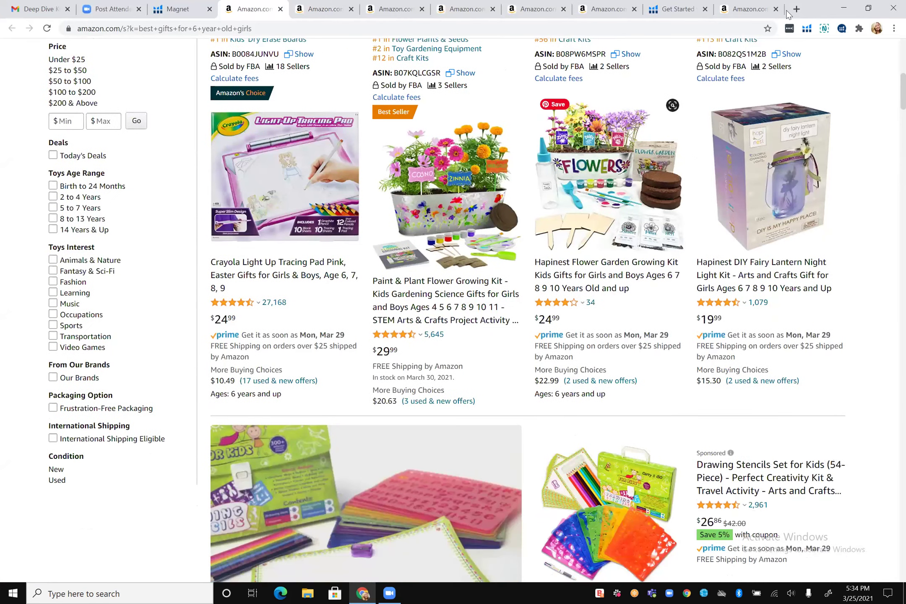
pyautogui.click(808, 28)
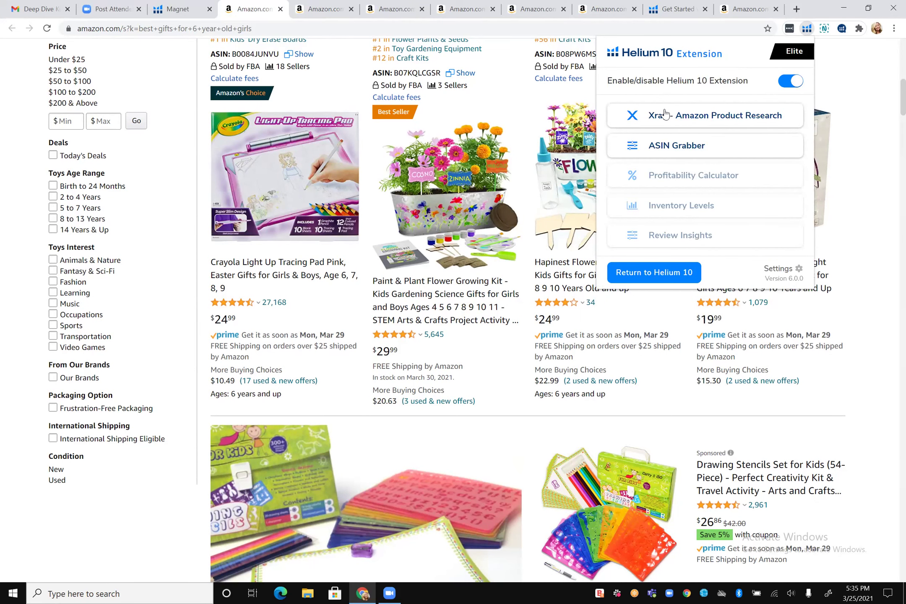
pyautogui.click(665, 114)
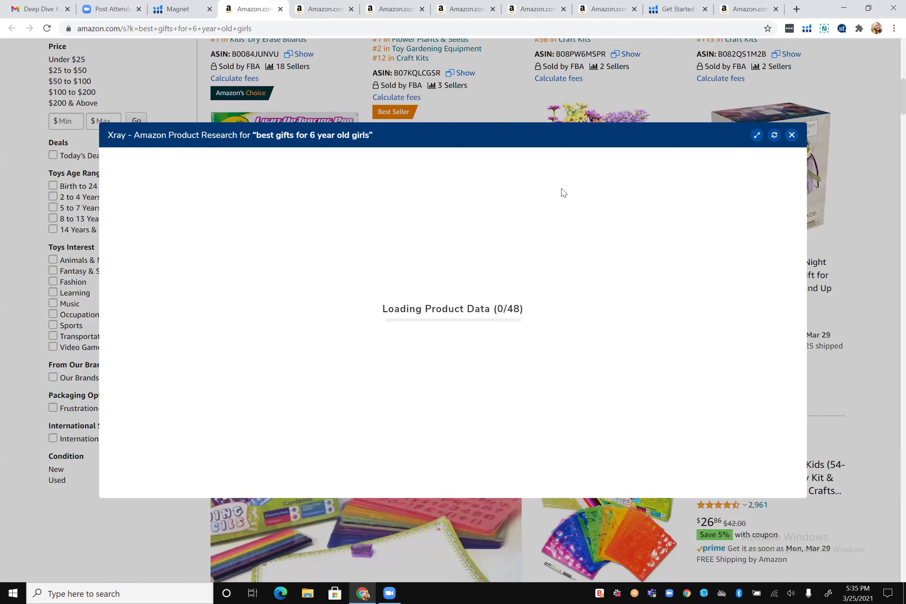
pyautogui.moveTo(556, 134); pyautogui.dragTo(539, 91)
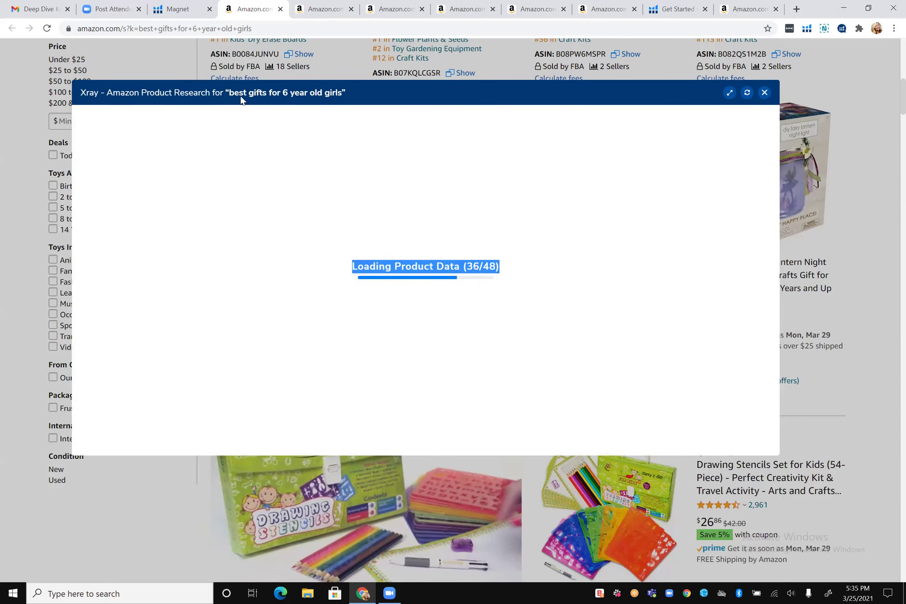
pyautogui.click(806, 30)
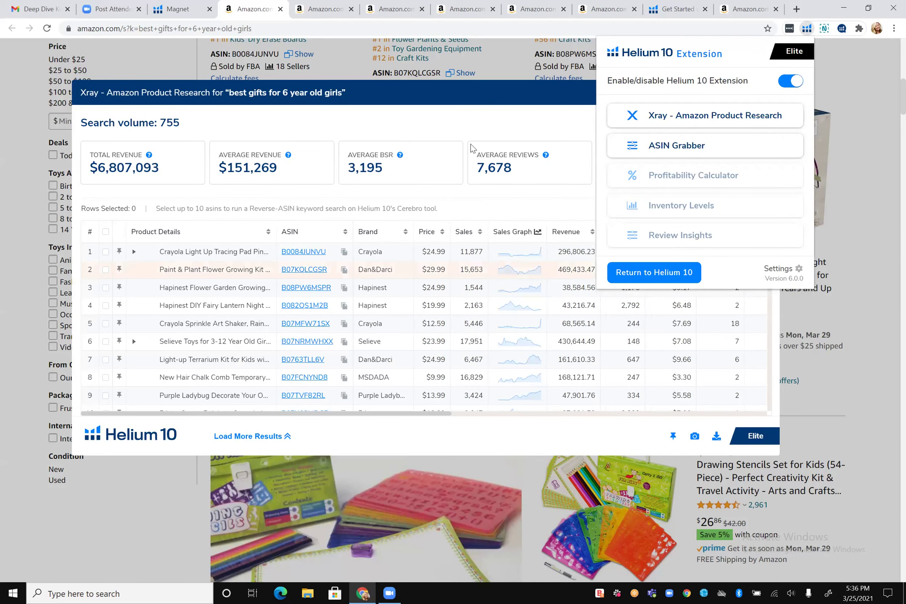
pyautogui.click(493, 101)
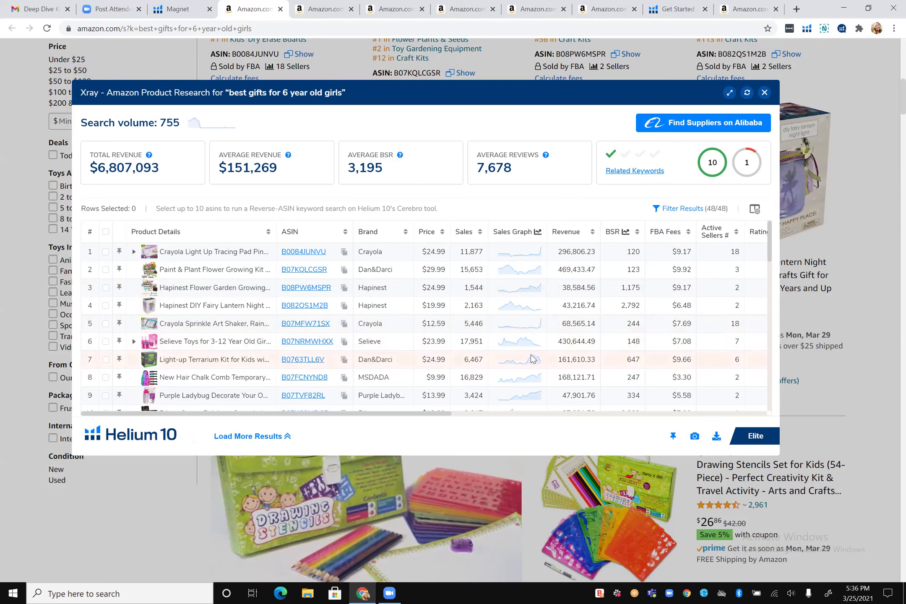
# View the all-time sales chart of the Hapinest Flower Garden Growing Kit, and close the chart.
pyautogui.hscroll(5, 394, 287)
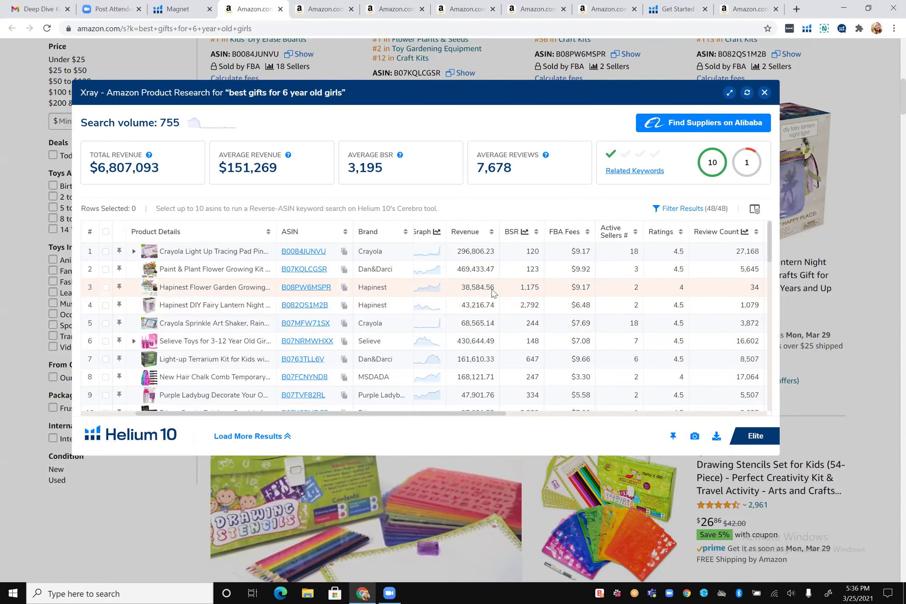
pyautogui.click(425, 290)
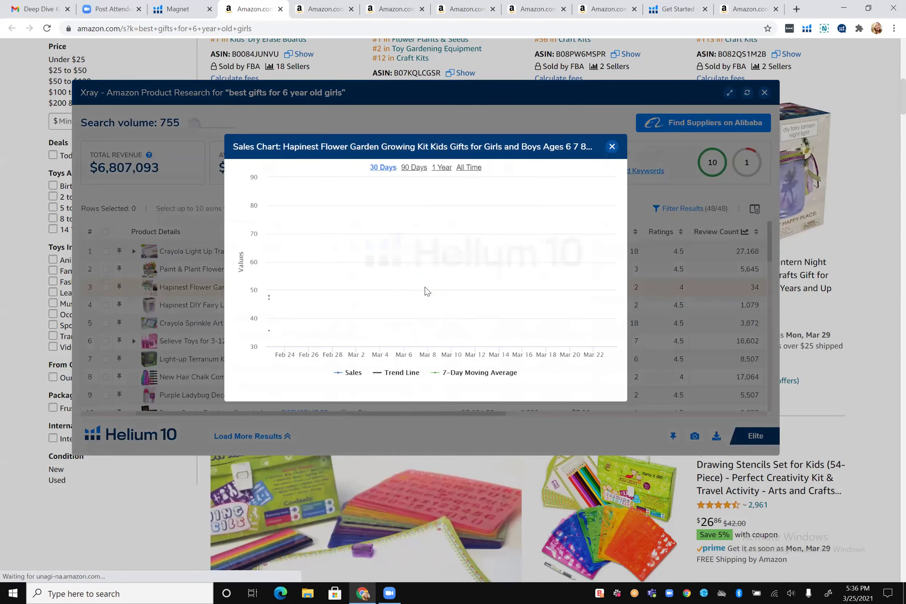
pyautogui.click(468, 168)
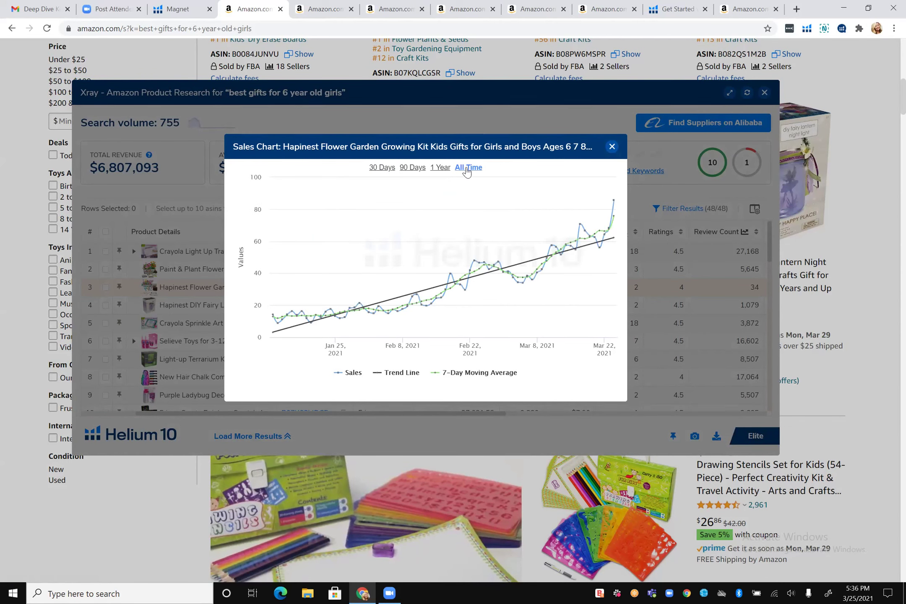
pyautogui.click(612, 147)
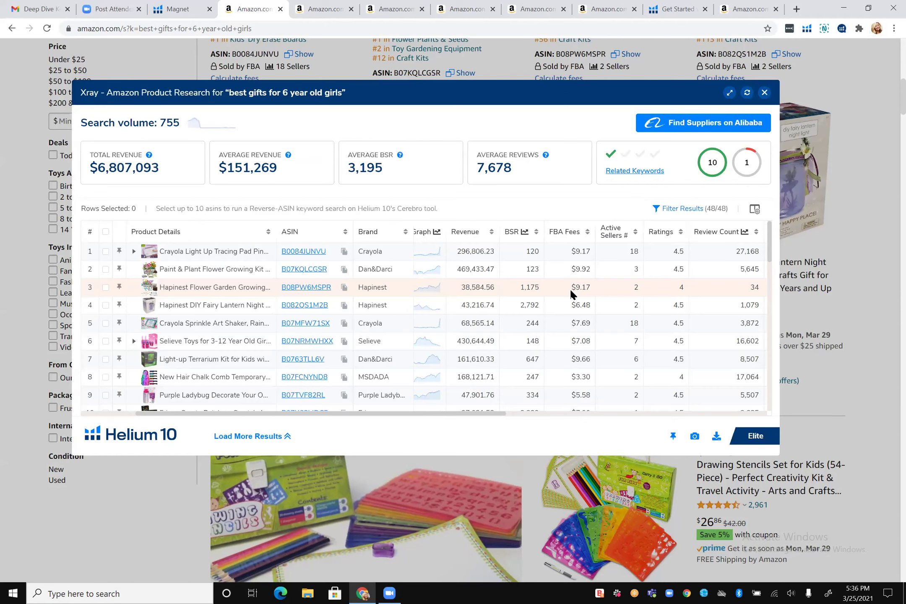
# Examine the Hapinest Flower Garden Growing Kit's reviews, seller, size and creation date, as well as its BSR, revenue and price.
pyautogui.hscroll(5, 573, 294)
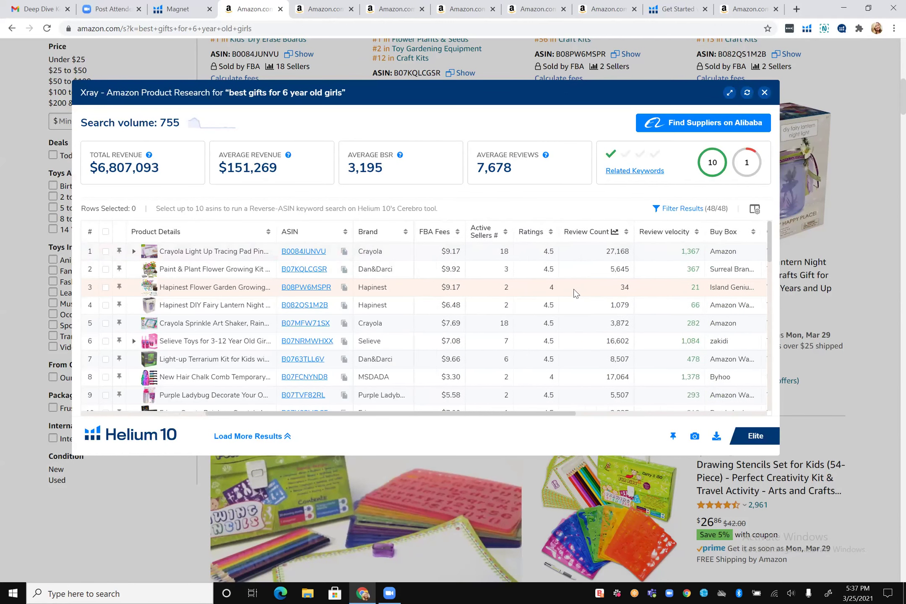
pyautogui.hscroll(5, 575, 293)
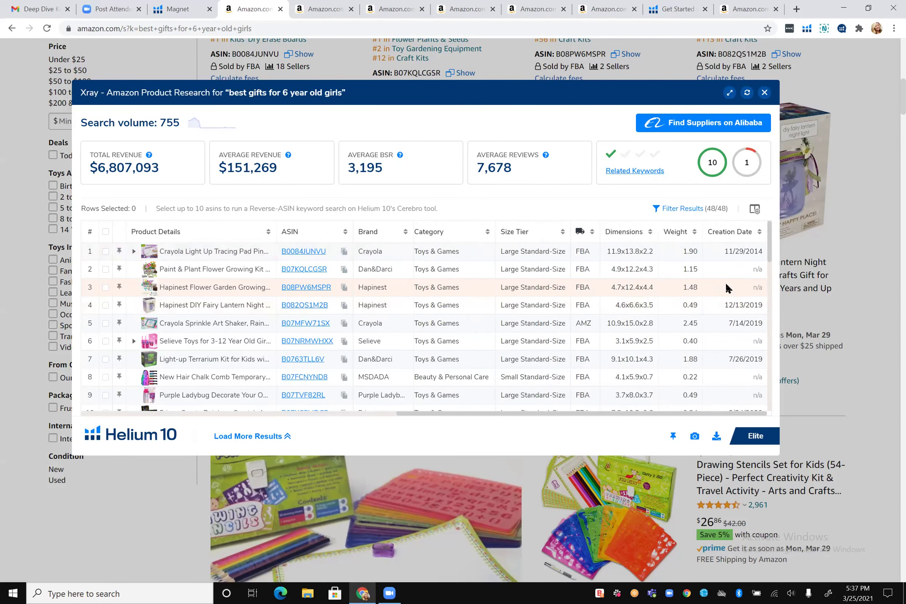
pyautogui.hscroll(-3, 443, 286)
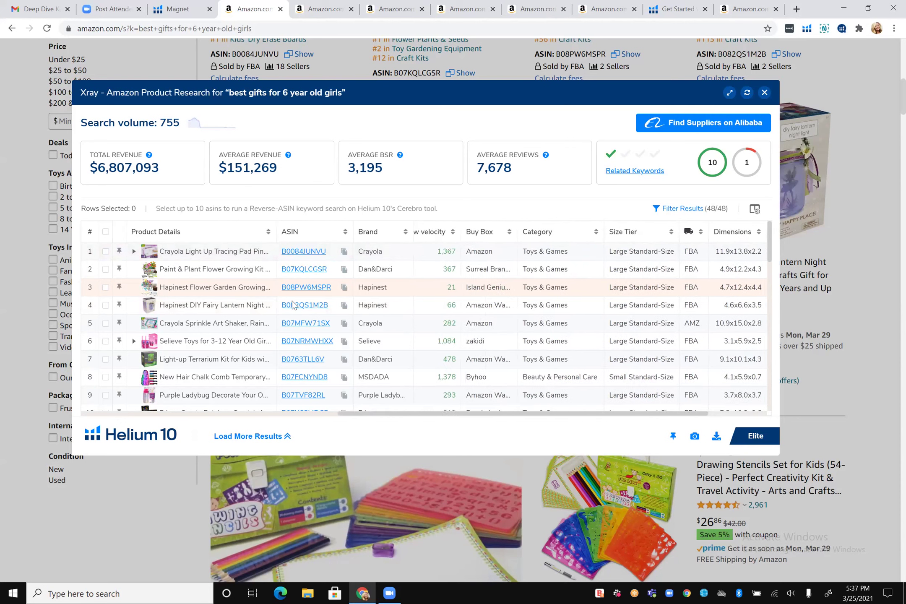
pyautogui.hscroll(-3, 289, 294)
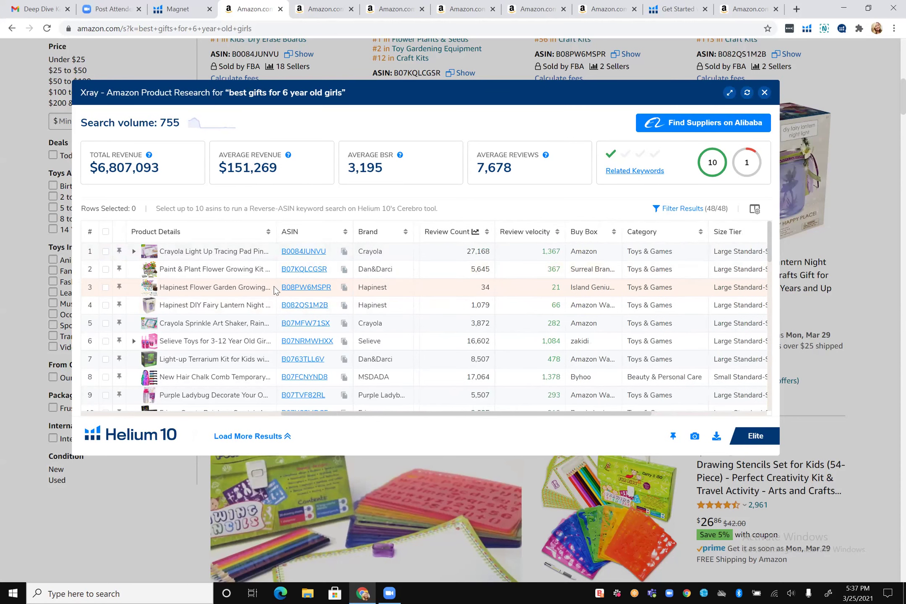
pyautogui.hscroll(-2, 596, 281)
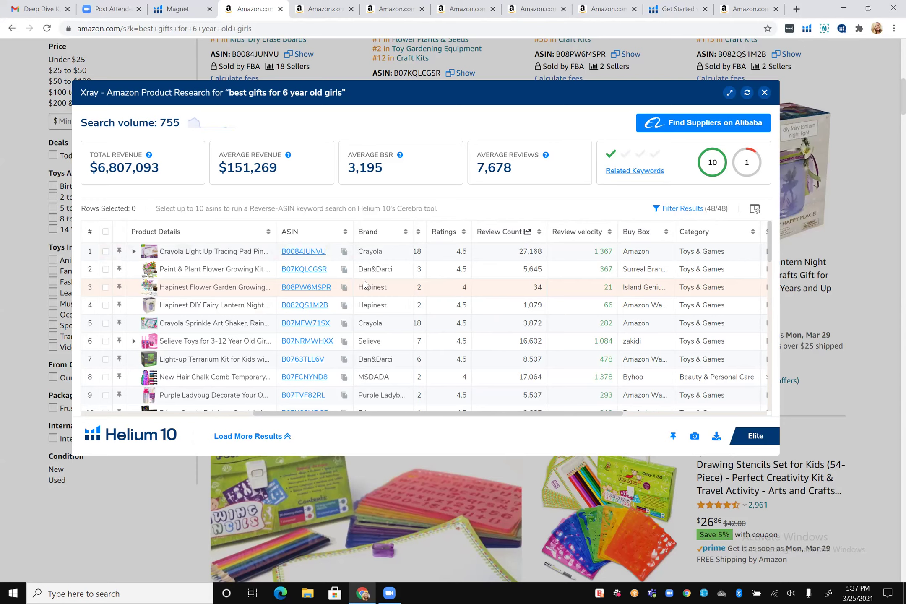
pyautogui.hscroll(-5, 430, 288)
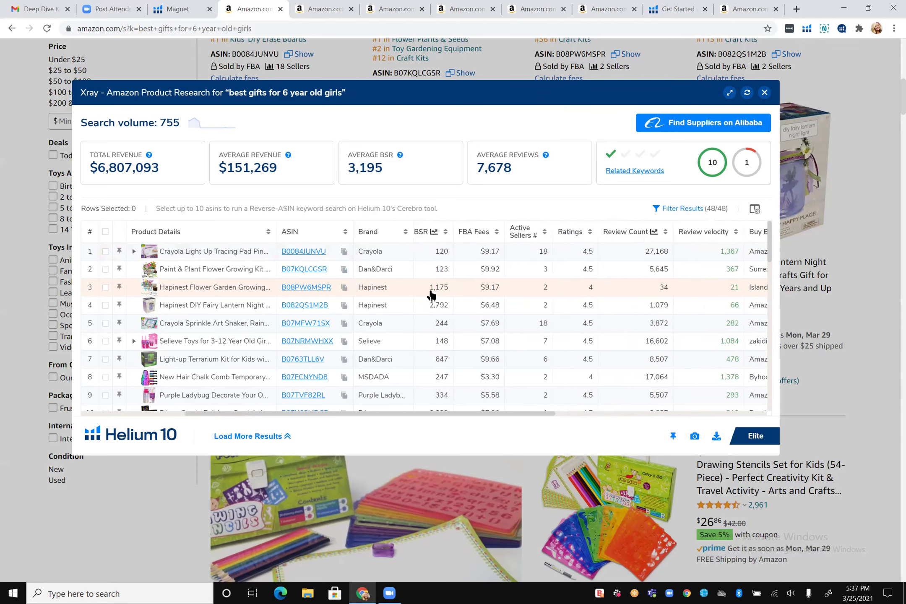
pyautogui.hscroll(-4, 431, 291)
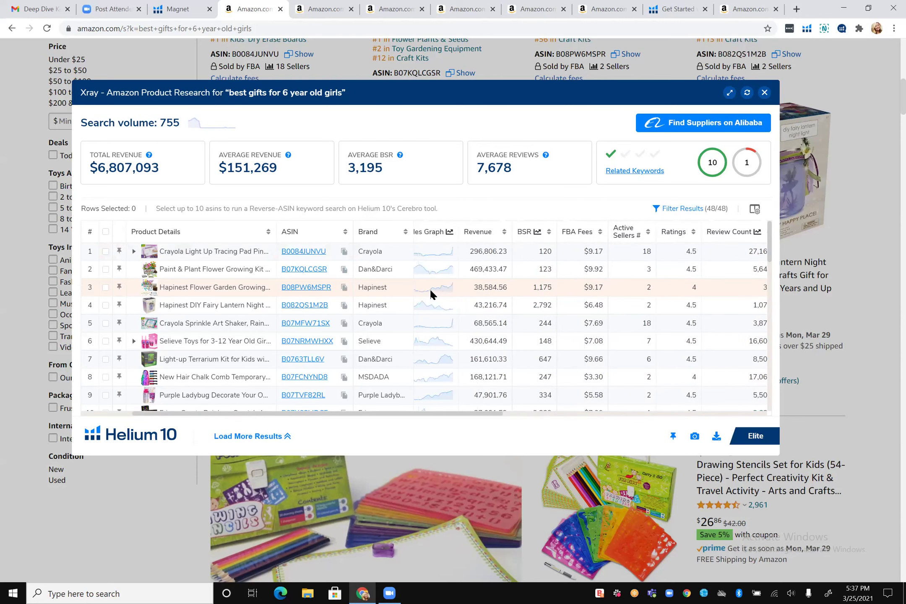
pyautogui.hscroll(-2, 430, 288)
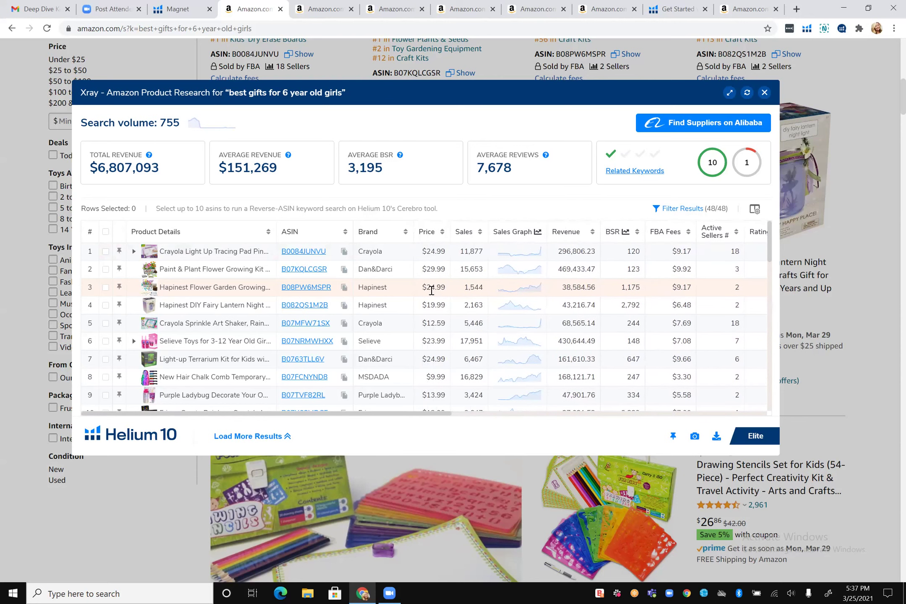
# Compare review counts, revenue and sales across the Xray product list, looking for sellers with few reviews such as the NARRIO letter game.
pyautogui.hscroll(3, 621, 302)
pyautogui.hscroll(3, 642, 298)
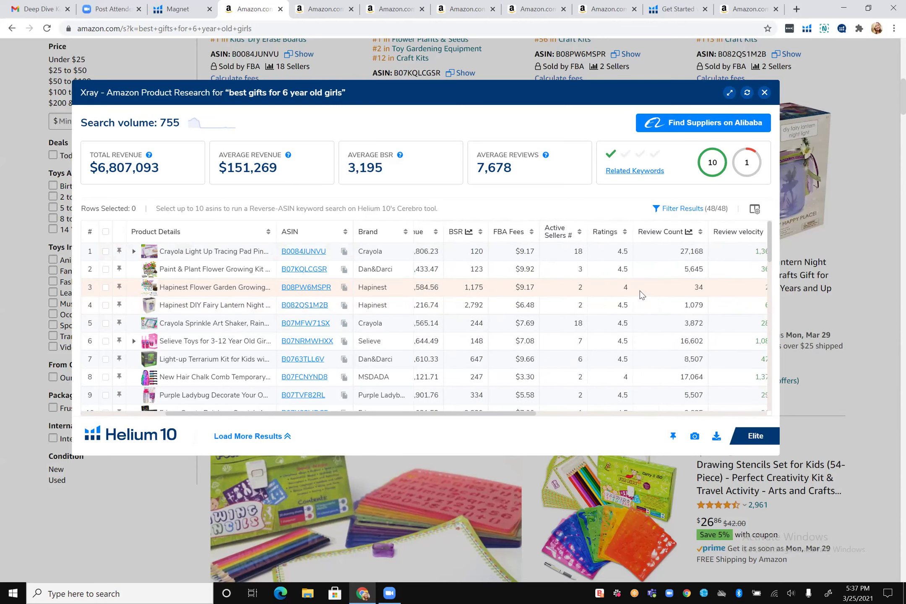
pyautogui.scroll(-1, 655, 321)
pyautogui.scroll(-3, 655, 320)
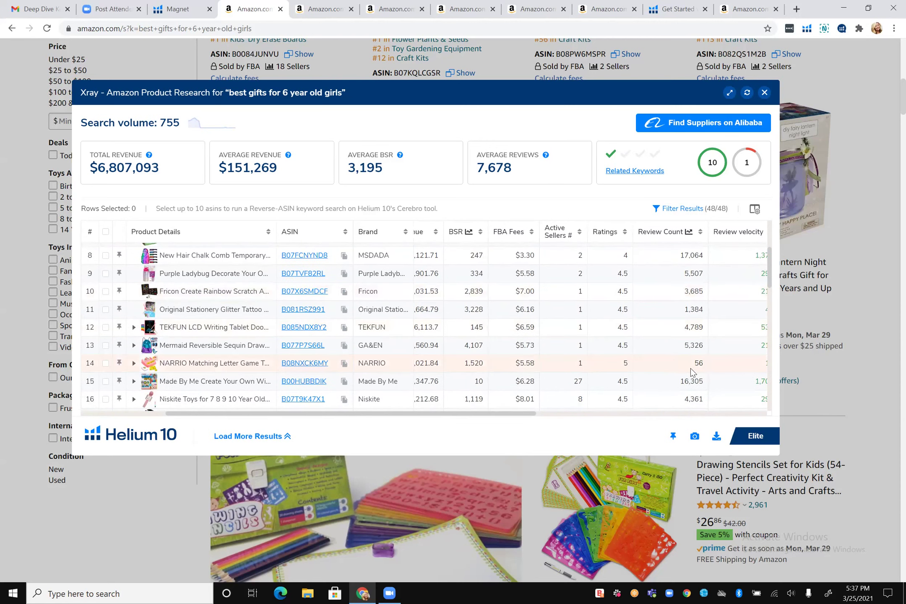
pyautogui.hscroll(-2, 488, 358)
pyautogui.hscroll(-2, 488, 358)
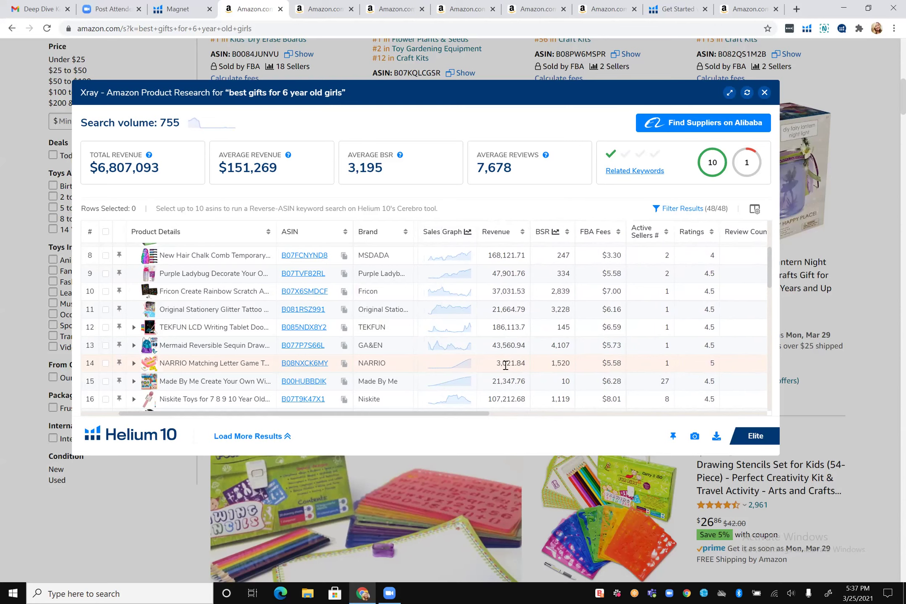
pyautogui.hscroll(-1, 505, 365)
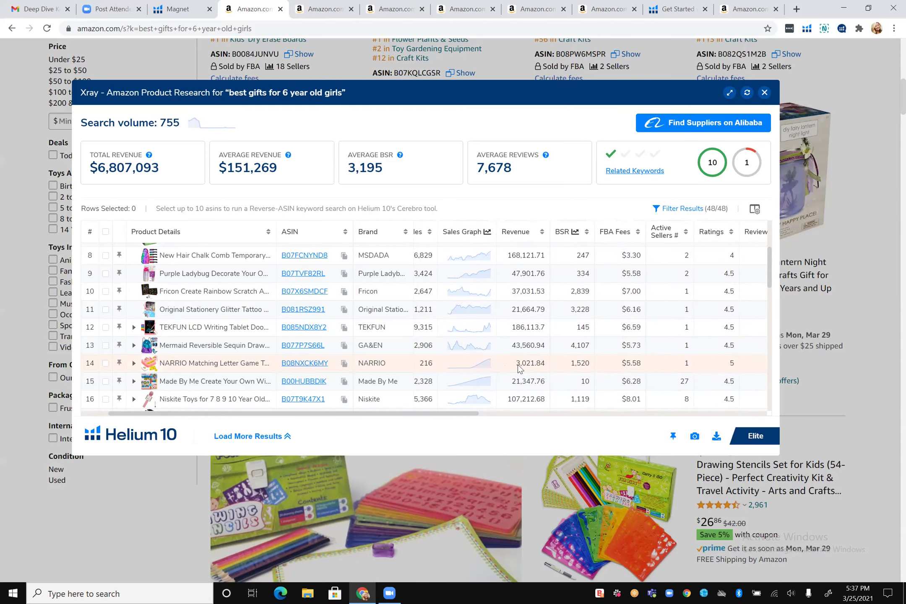
pyautogui.scroll(-3, 537, 363)
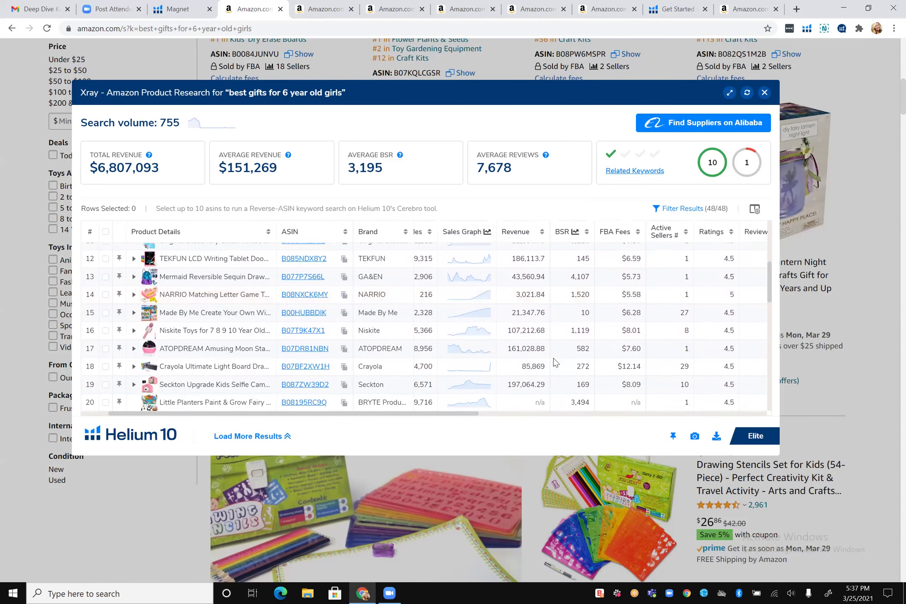
pyautogui.hscroll(3, 566, 369)
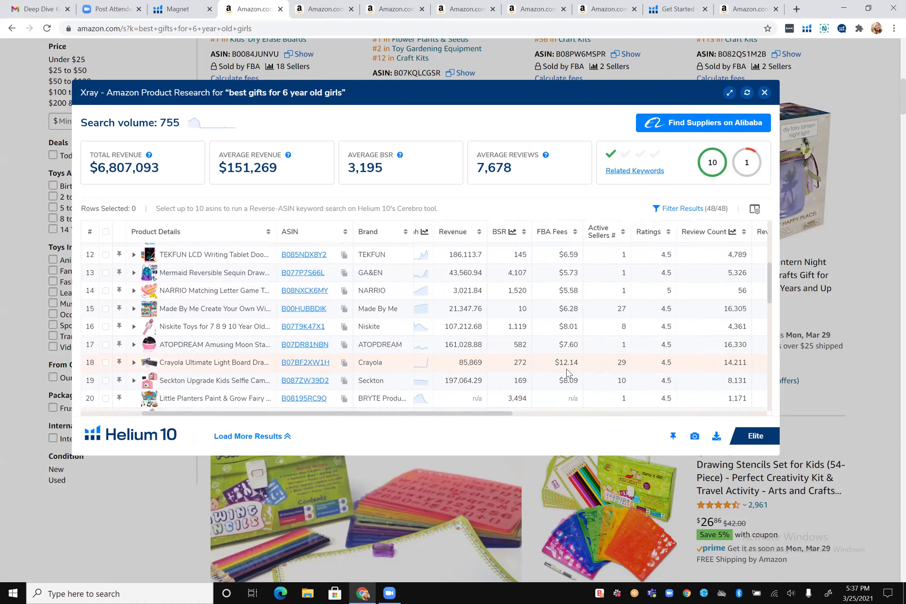
pyautogui.hscroll(3, 566, 369)
pyautogui.scroll(-1, 567, 368)
pyautogui.scroll(-2, 566, 369)
pyautogui.scroll(-1, 602, 366)
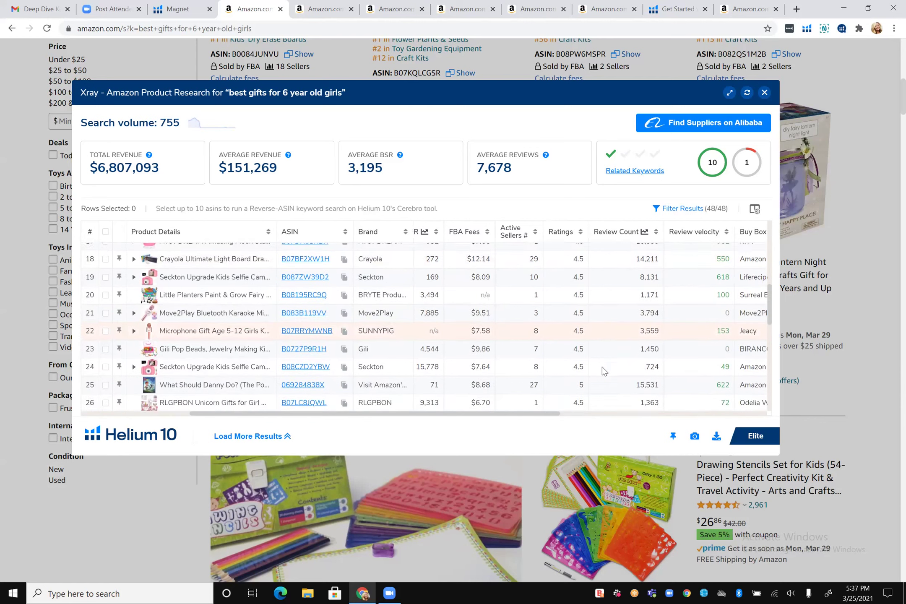
pyautogui.scroll(-1, 602, 367)
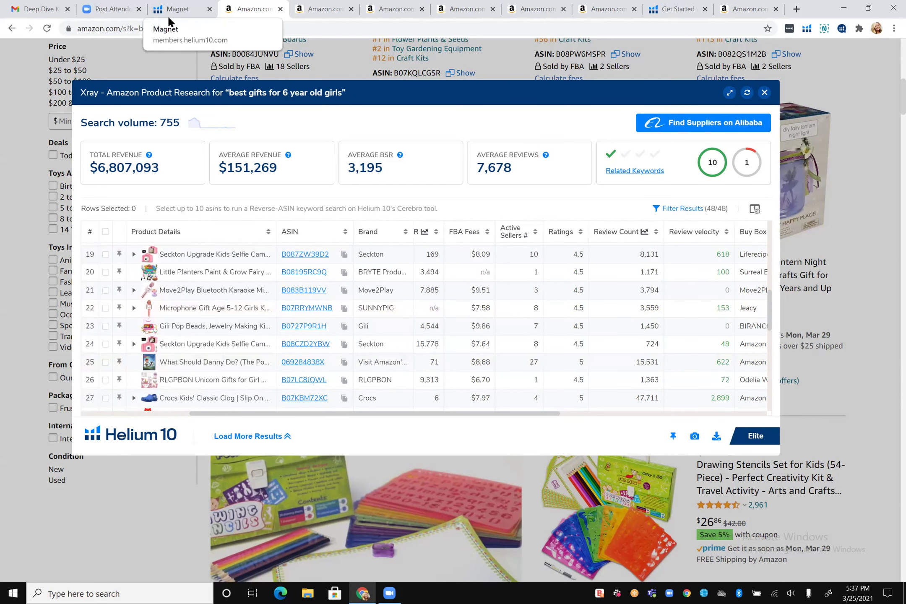
# Switch to the Magnet keyword results for "gift for 6 year old girl" and review the filtered phrases, search volumes and keyword summary.
pyautogui.click(184, 11)
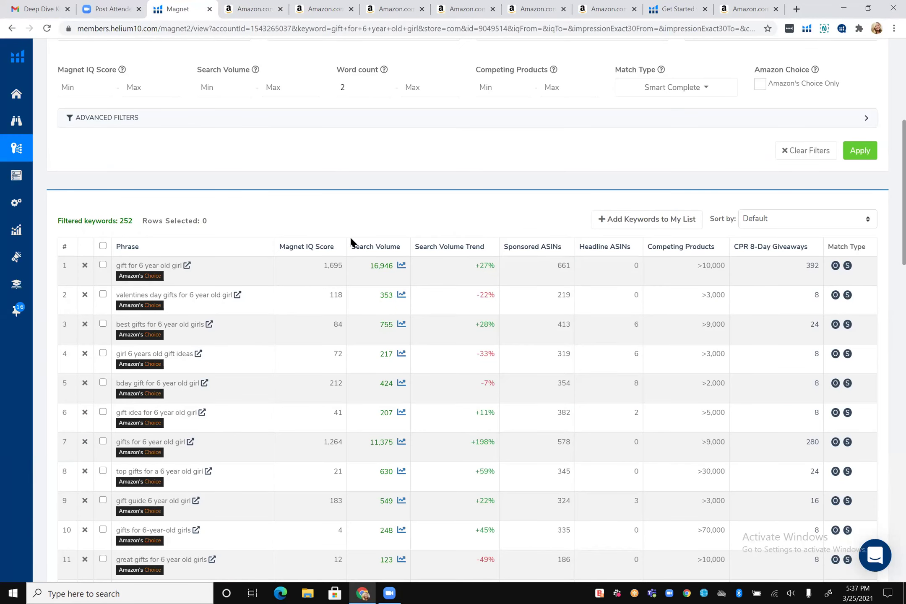
pyautogui.scroll(-3, 349, 236)
pyautogui.scroll(-1, 350, 236)
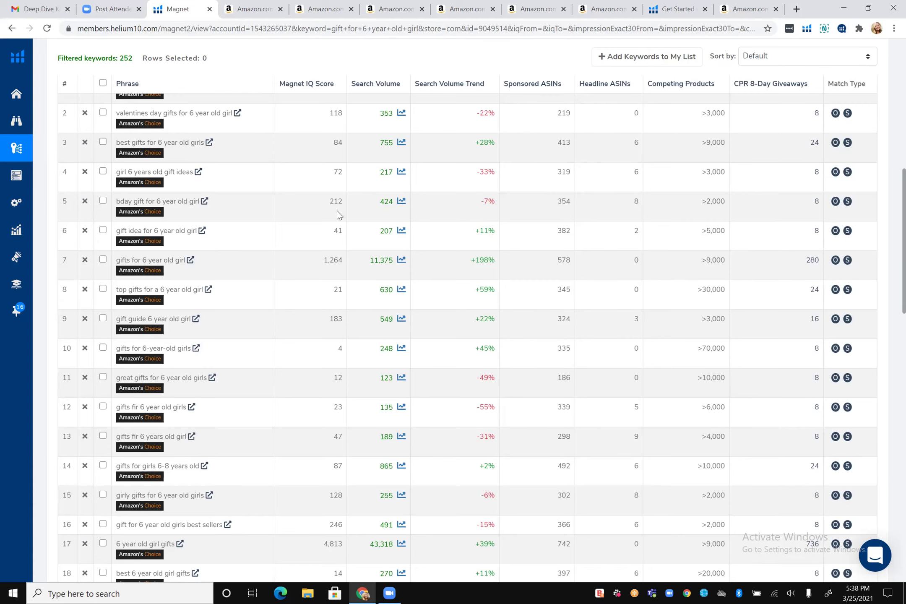
pyautogui.scroll(-3, 316, 380)
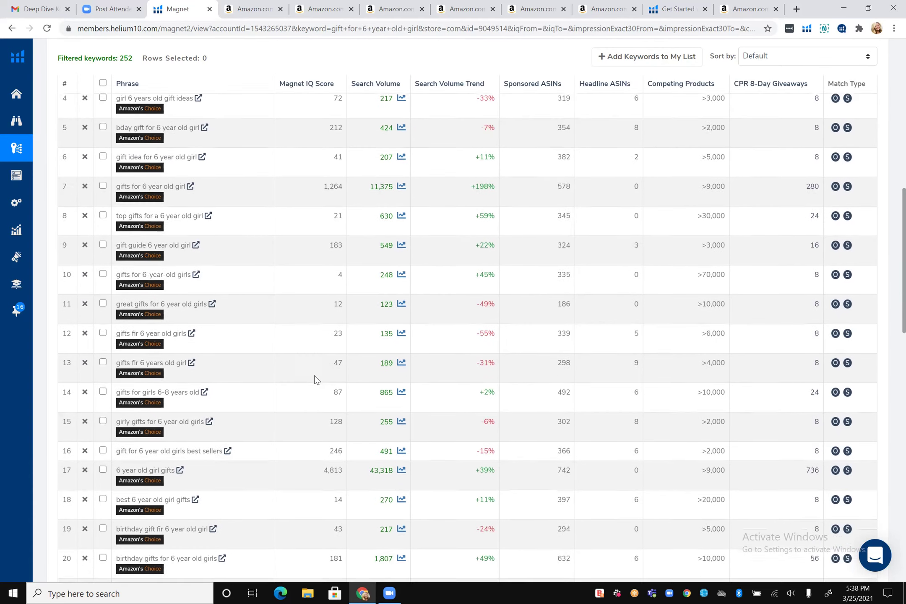
pyautogui.scroll(-10, 316, 380)
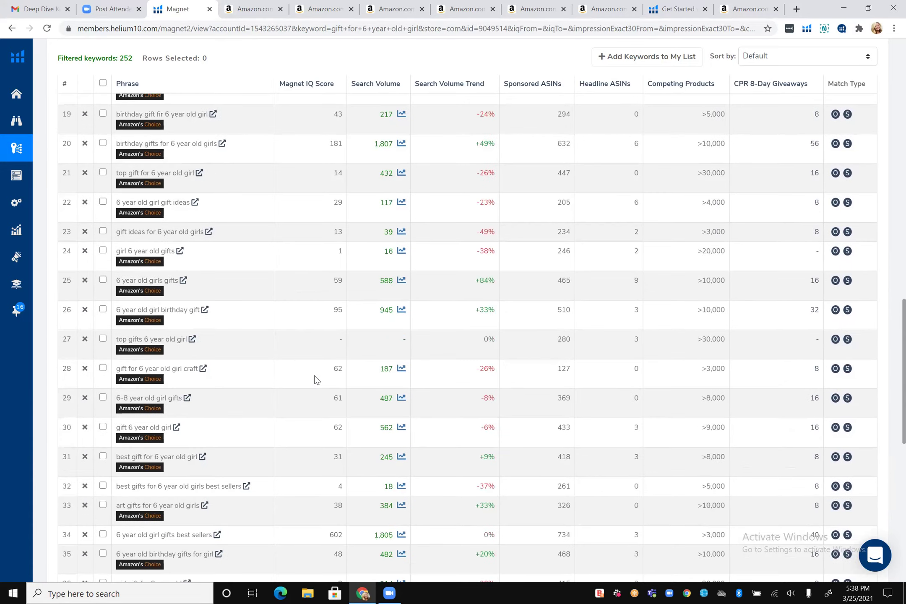
pyautogui.scroll(-4, 316, 380)
pyautogui.scroll(9, 316, 380)
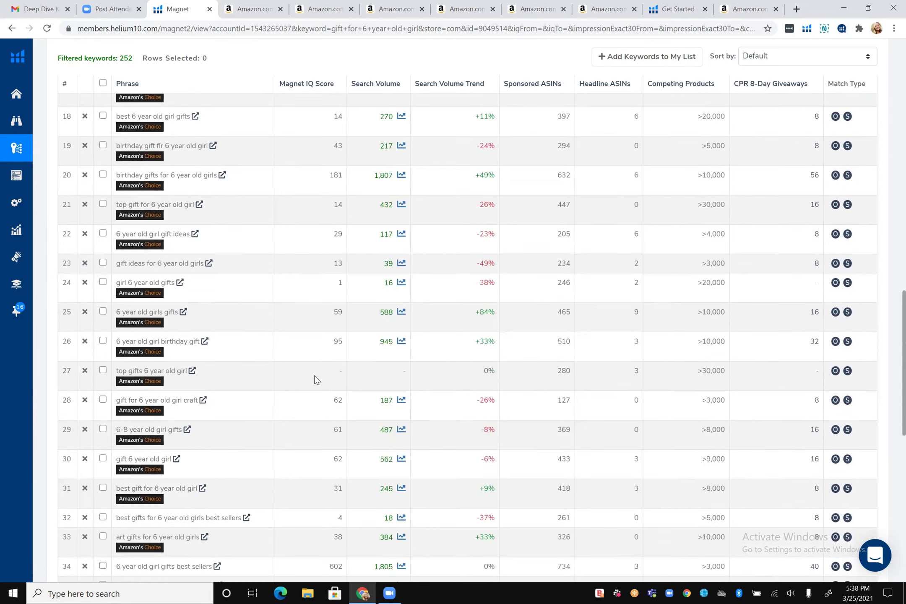
pyautogui.scroll(11, 316, 380)
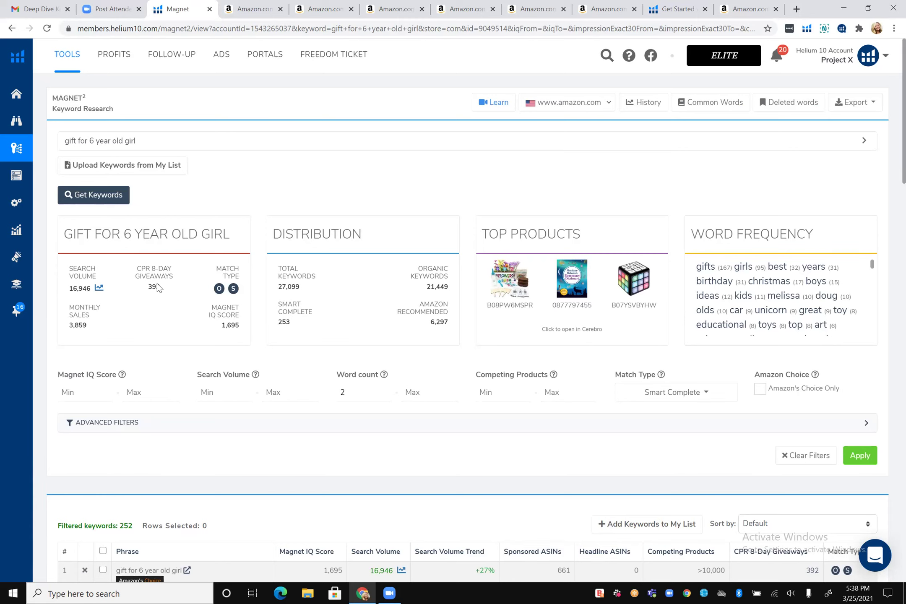
# Open the Cerebro reverse ASIN lookup and bring up its history of past searches.
pyautogui.moveTo(39, 156)
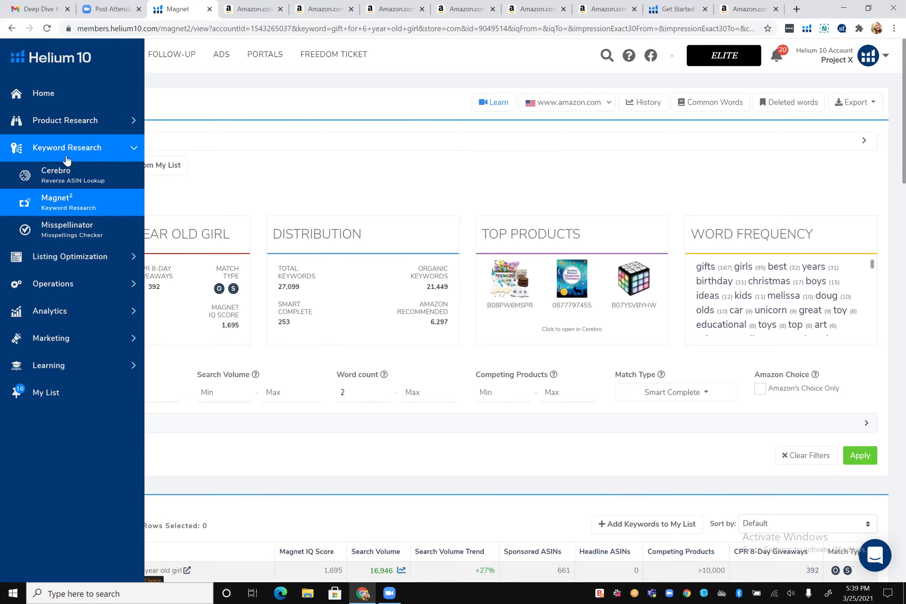
pyautogui.click(50, 176)
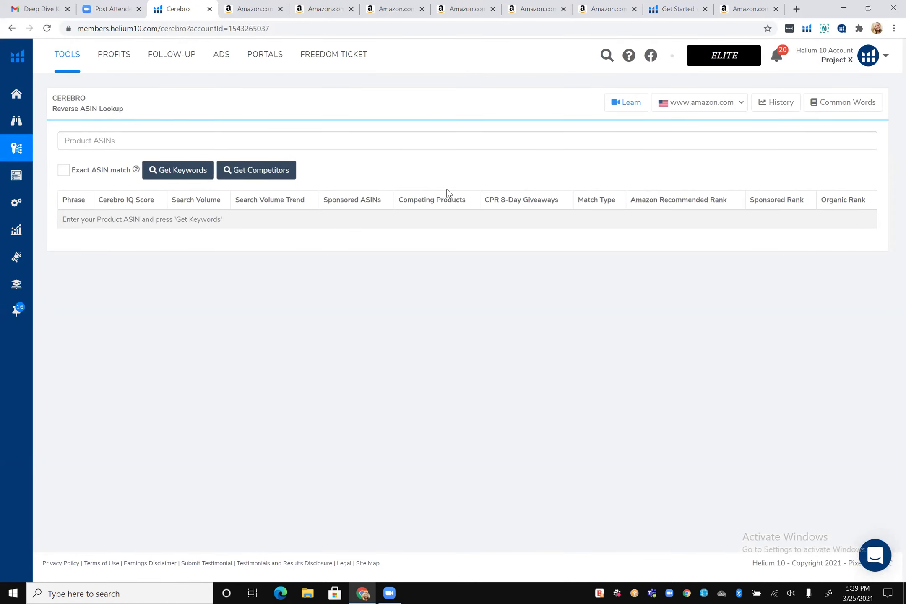
pyautogui.click(774, 103)
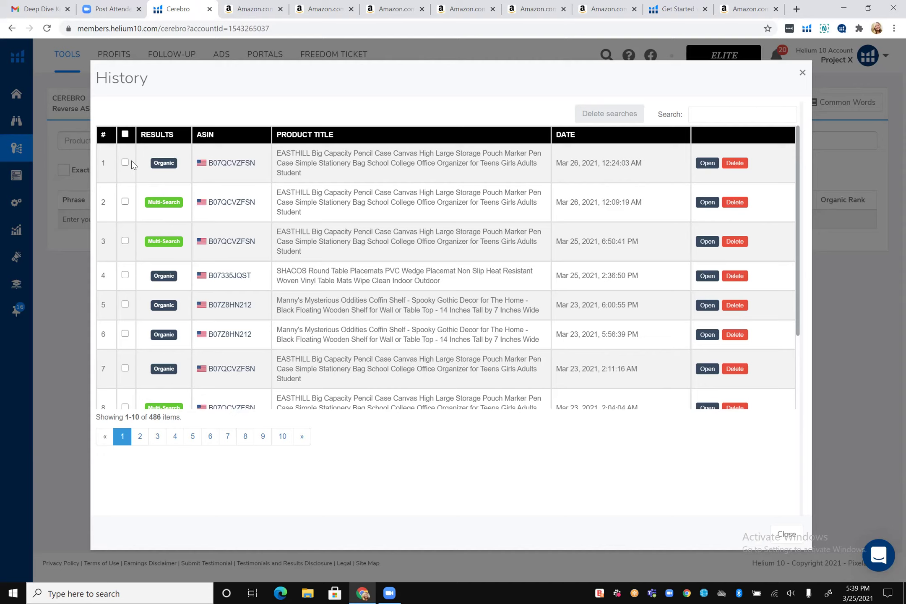
# Open the past Multi-Search for ASIN B07QCVZFSN dated Mar 26, 2021, 12:09:19 AM from the search history.
pyautogui.click(125, 201)
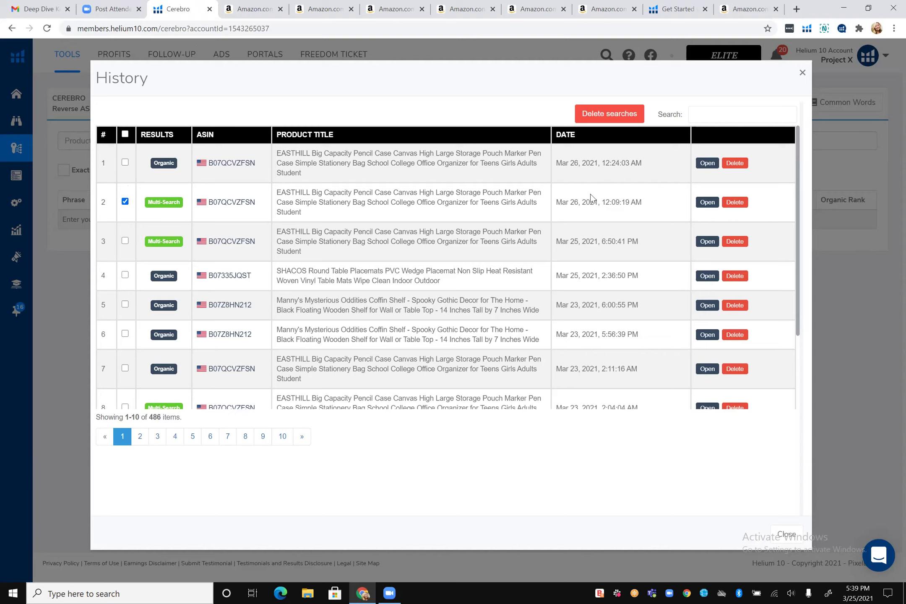
pyautogui.click(706, 206)
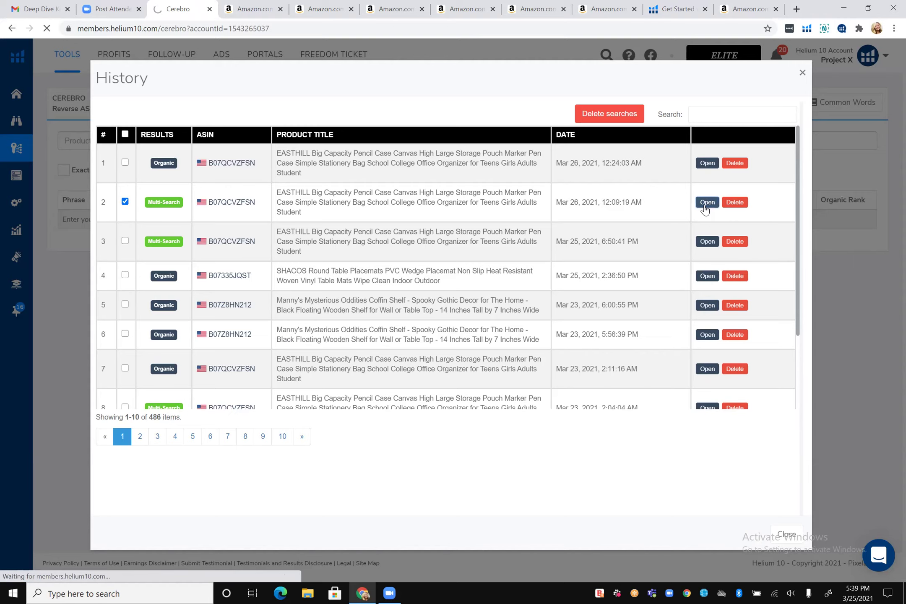
pyautogui.click(707, 204)
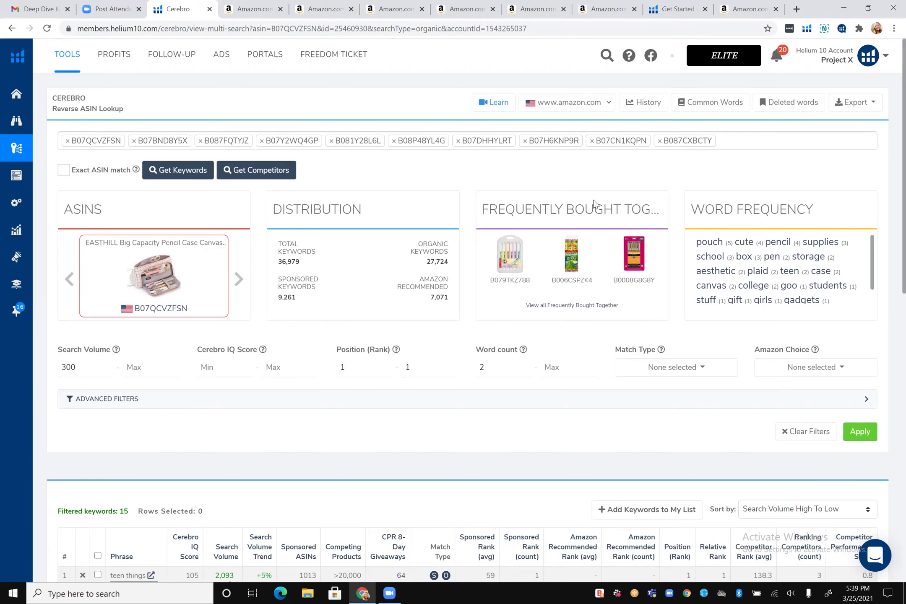
# Examine the filtered multi-search keywords, comparing their search volumes, sponsored ranks, competitor ranks and the filter values applied.
pyautogui.scroll(-5, 593, 200)
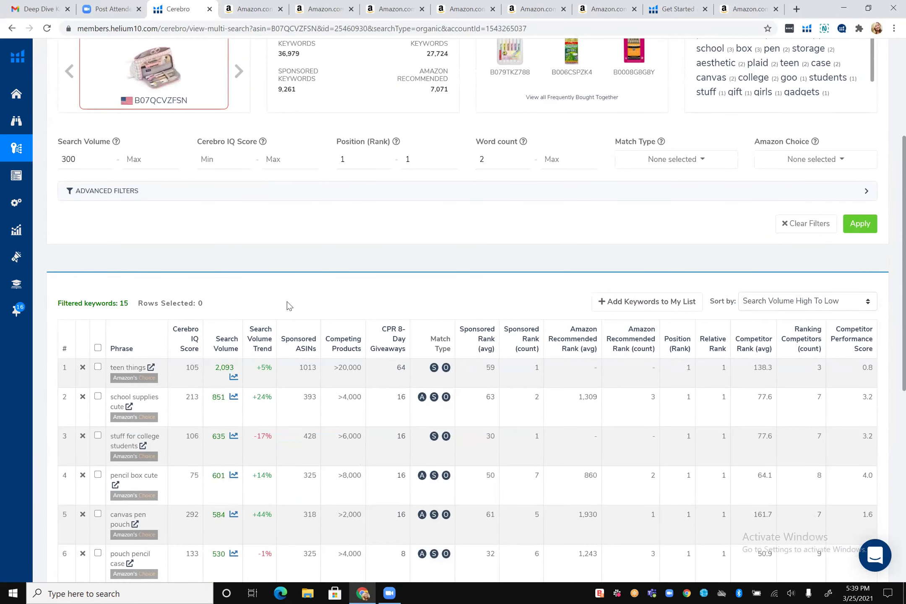
pyautogui.scroll(-4, 288, 305)
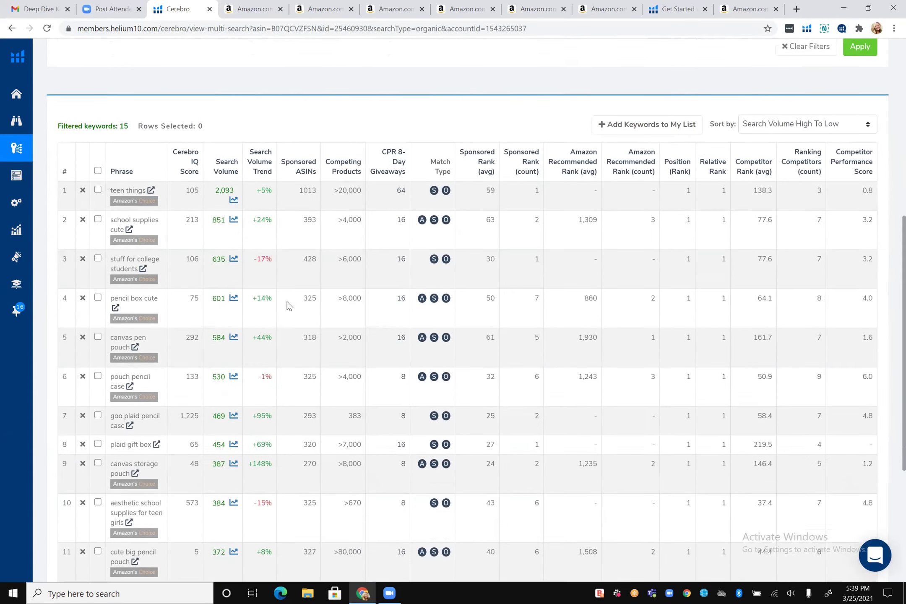
pyautogui.scroll(-1, 288, 305)
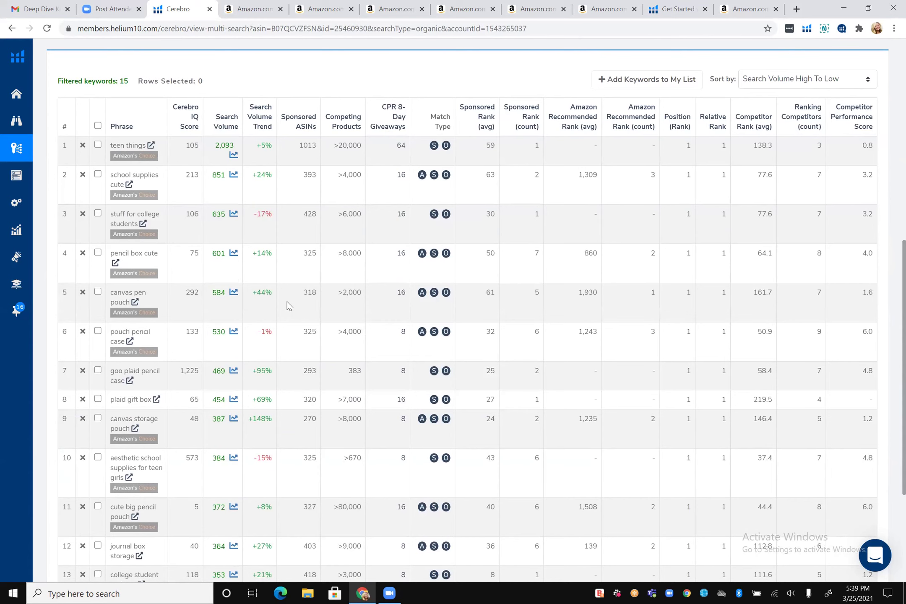
pyautogui.scroll(-1, 287, 305)
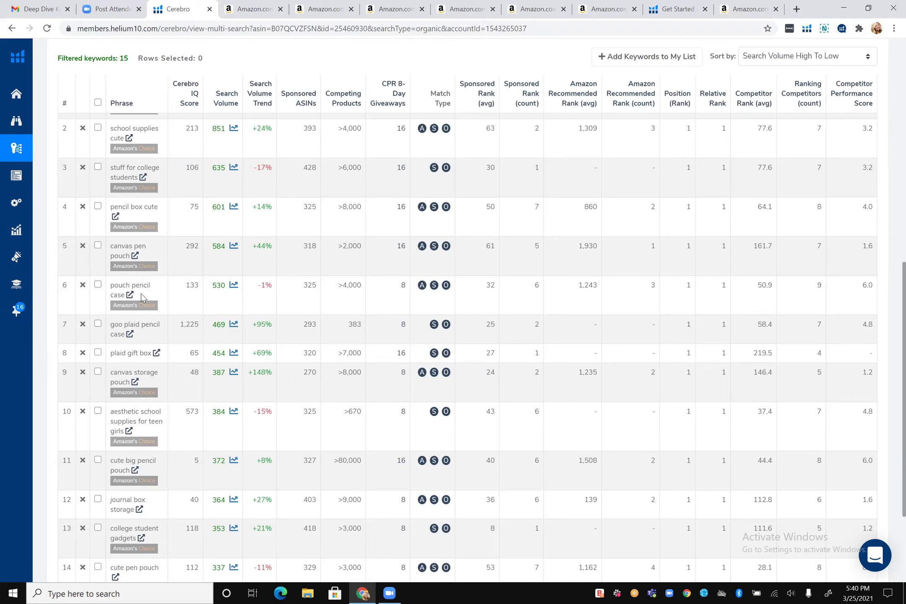
pyautogui.scroll(-3, 141, 294)
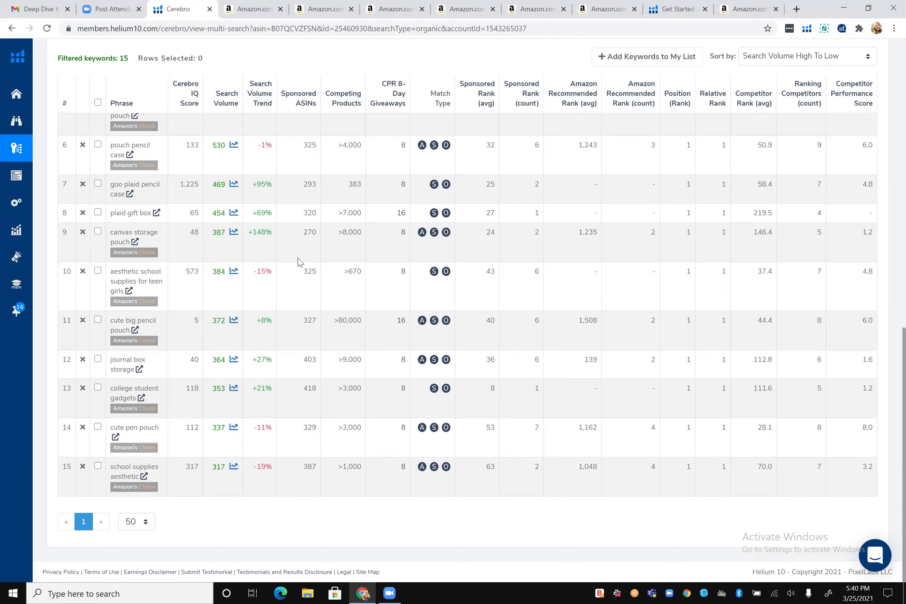
pyautogui.scroll(8, 299, 262)
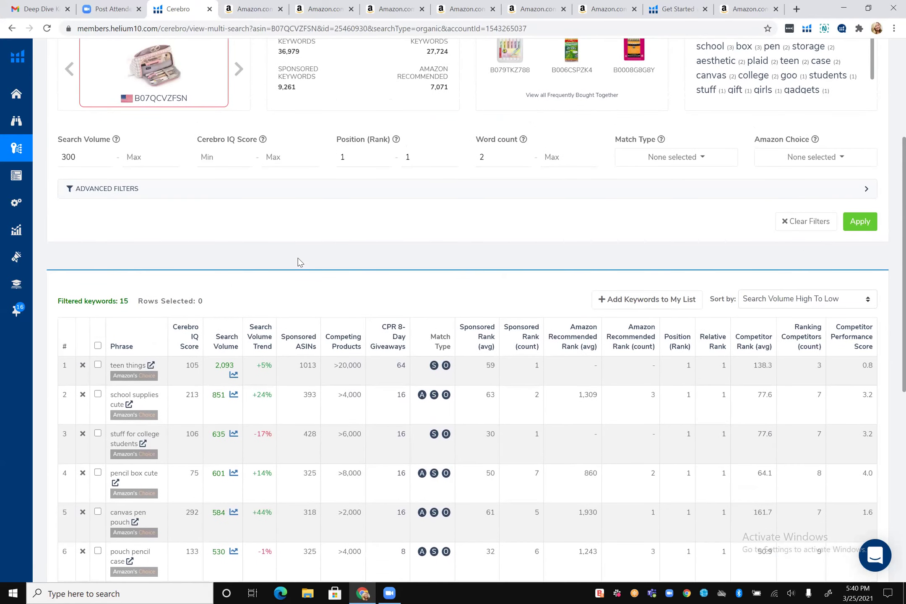
pyautogui.scroll(-3, 300, 261)
pyautogui.scroll(-3, 300, 262)
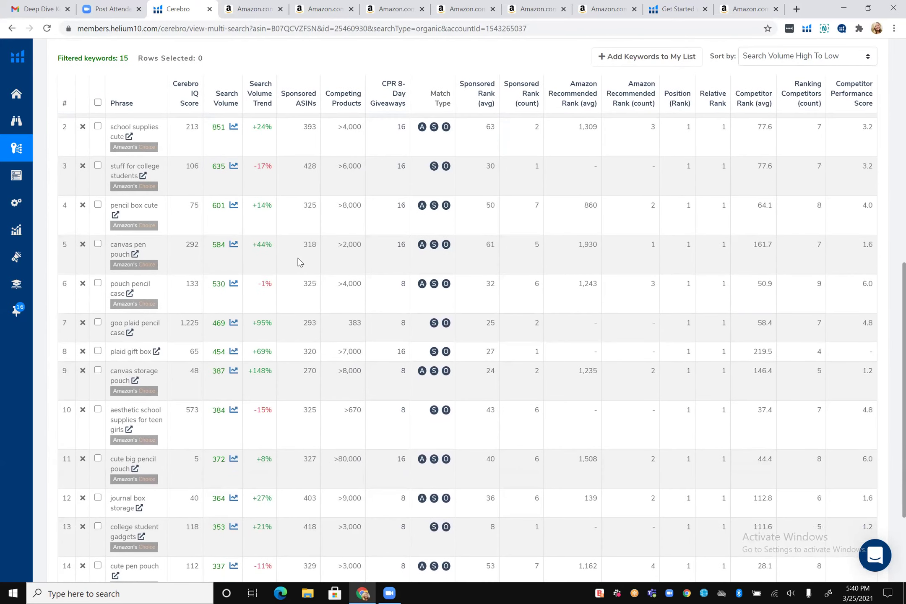
pyautogui.scroll(7, 299, 262)
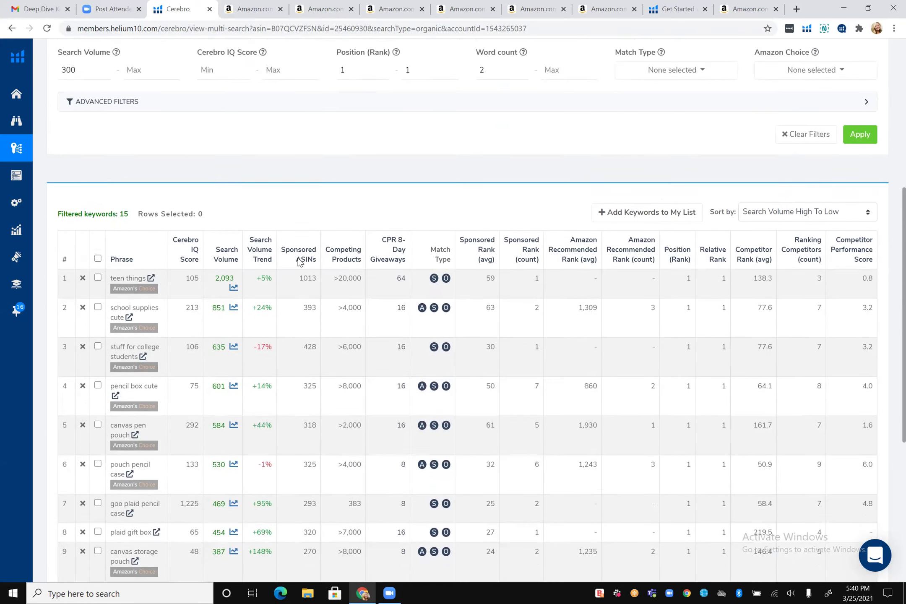
pyautogui.scroll(3, 299, 261)
pyautogui.scroll(-3, 300, 262)
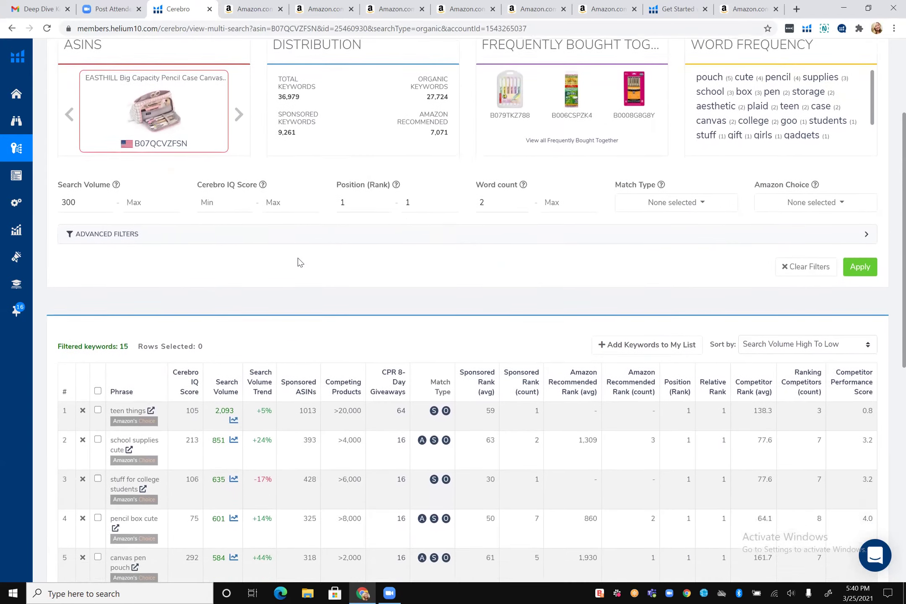
# Filter the multi-search keywords to a Sponsored Rank (count) of 1 to 5 and review the filtered phrases.
pyautogui.click(435, 146)
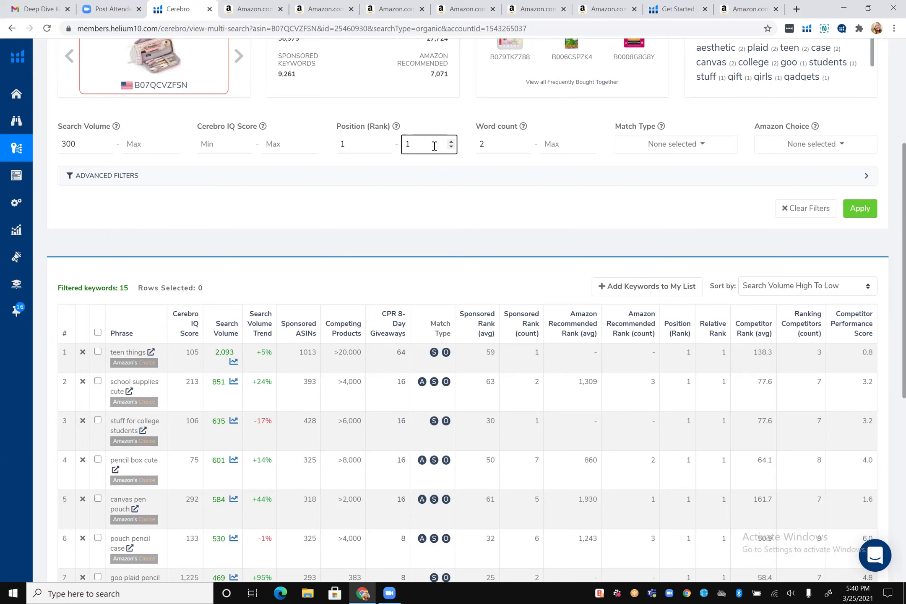
pyautogui.click(866, 183)
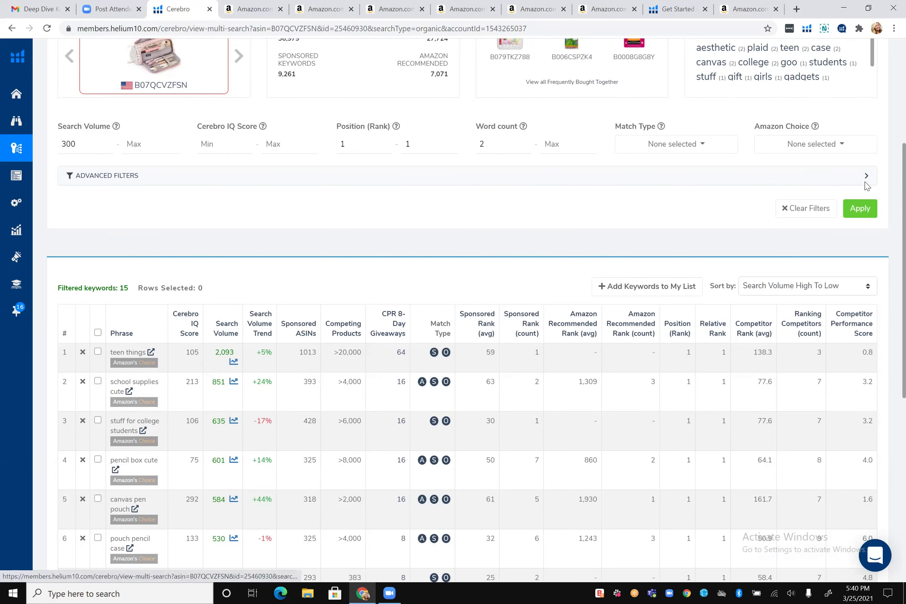
pyautogui.click(219, 227)
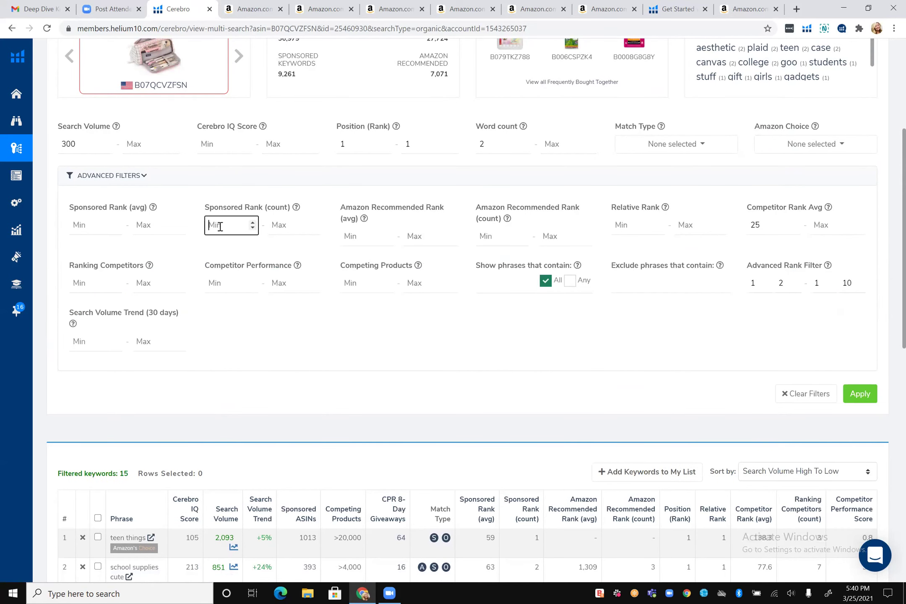
pyautogui.click(289, 225)
pyautogui.write('5')
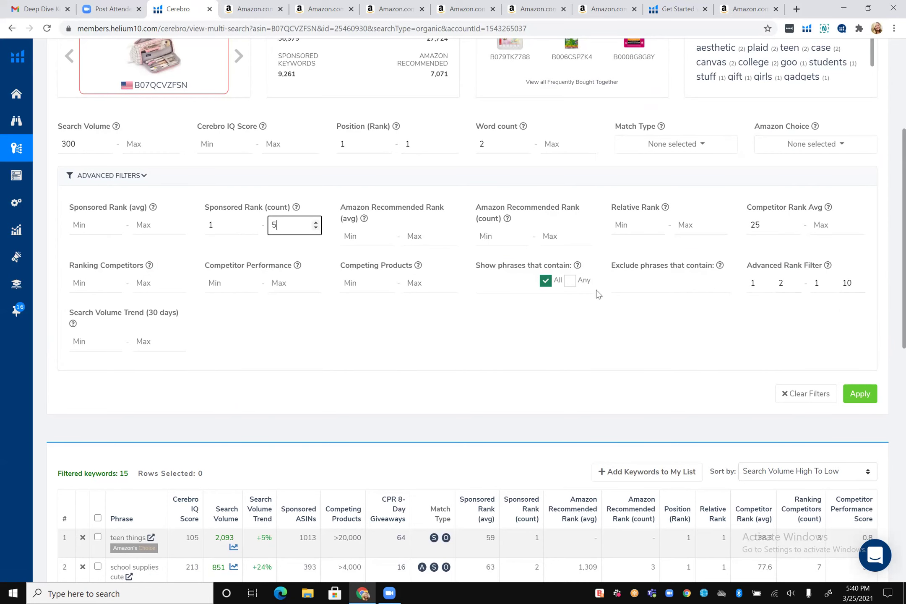
pyautogui.scroll(-3, 651, 320)
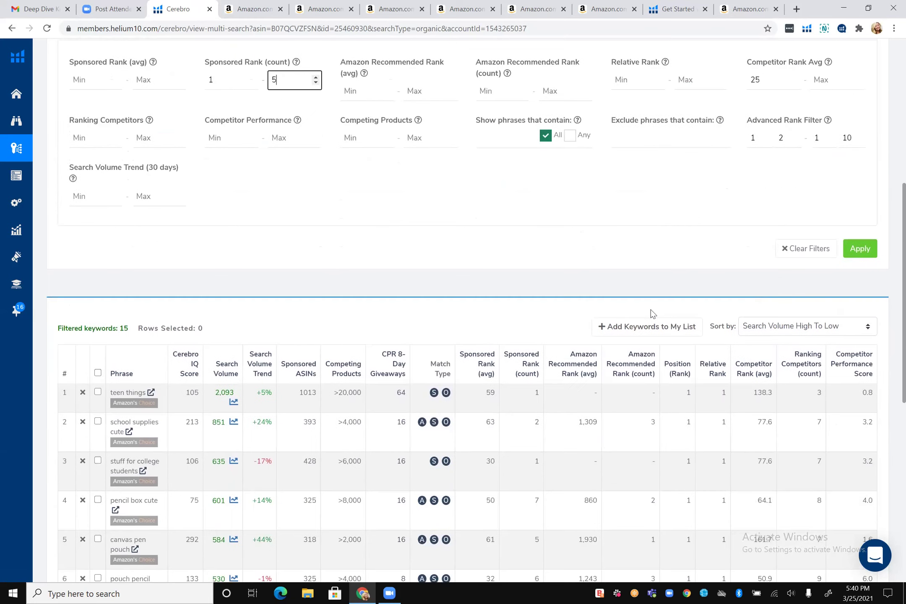
pyautogui.scroll(-2, 866, 145)
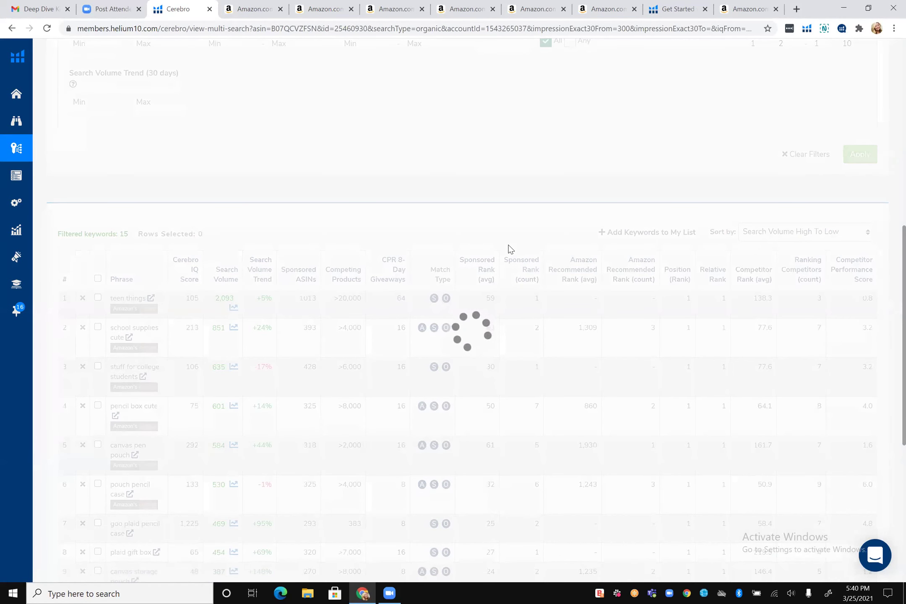
pyautogui.scroll(11, 509, 248)
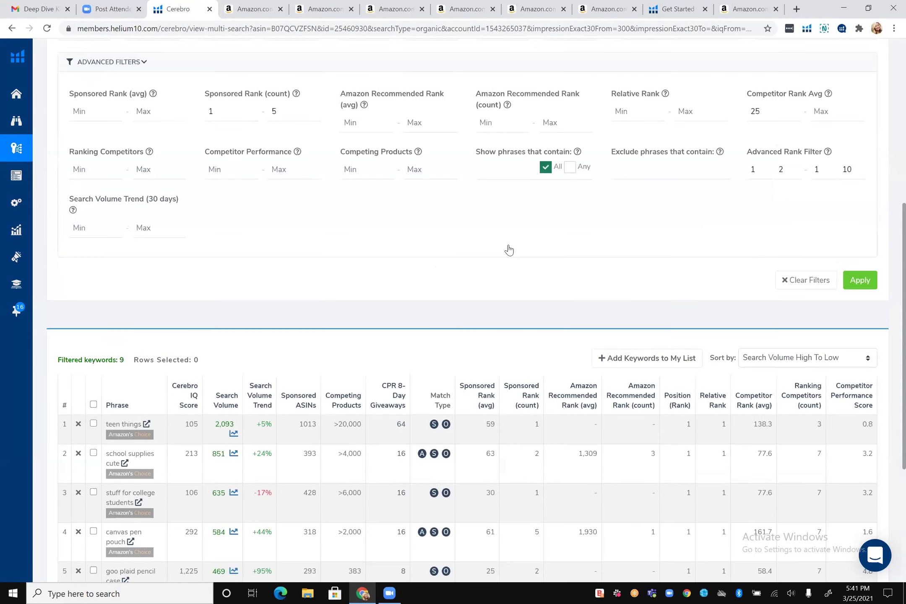
pyautogui.scroll(-4, 474, 164)
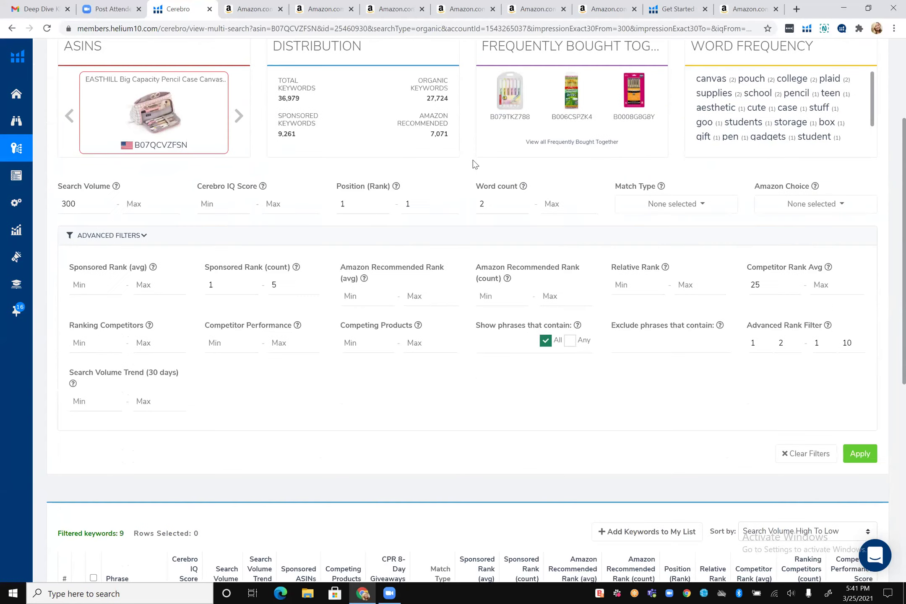
pyautogui.scroll(-9, 473, 160)
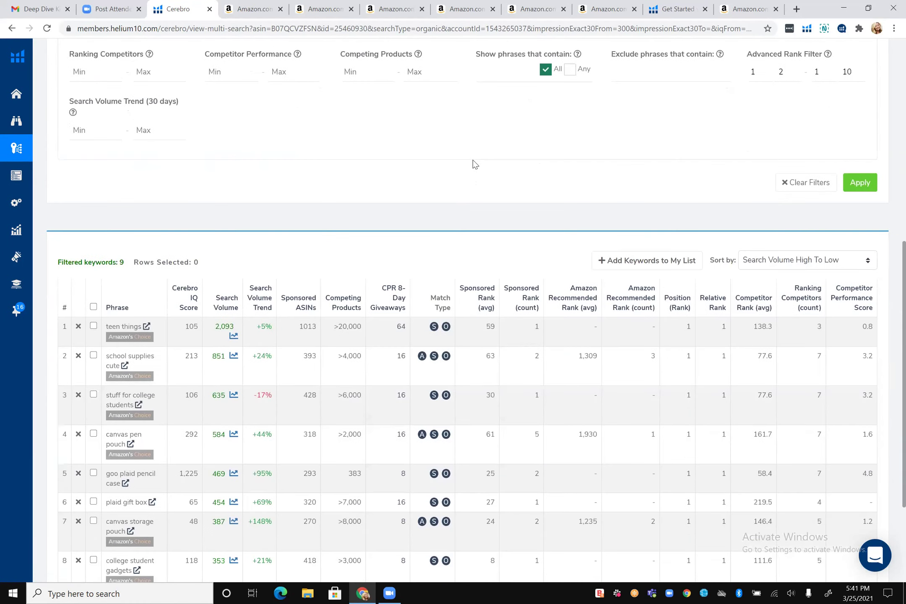
pyautogui.scroll(8, 180, 286)
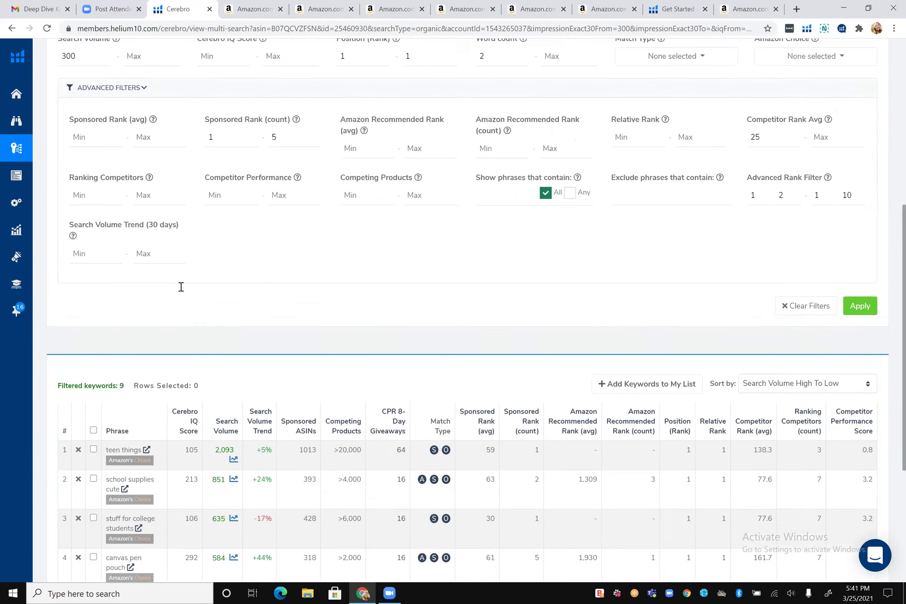
# Return to the search history and open the Organic search for ASIN B07QCVZFSN dated Mar 26, 2021, 12:24:03 AM.
pyautogui.scroll(5, 717, 167)
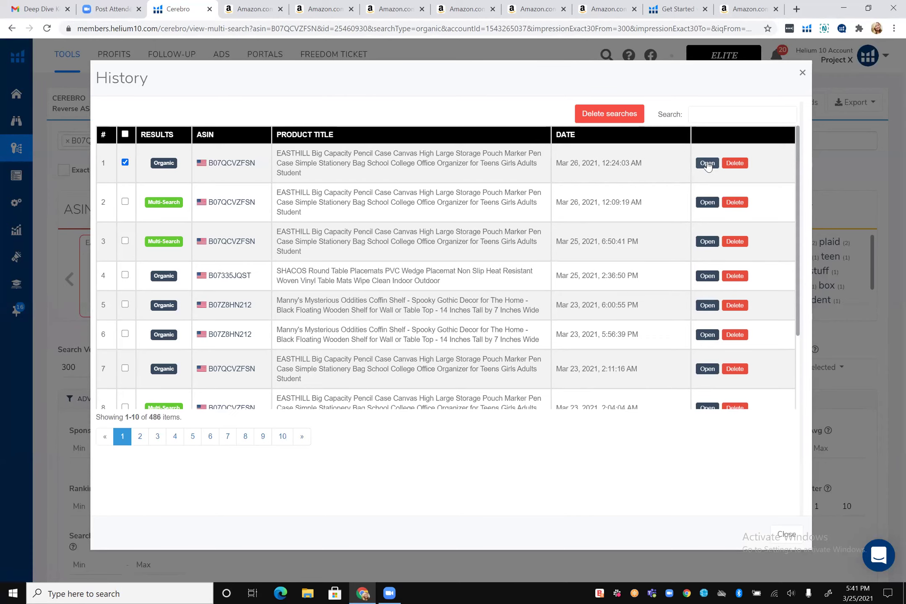
pyautogui.click(708, 165)
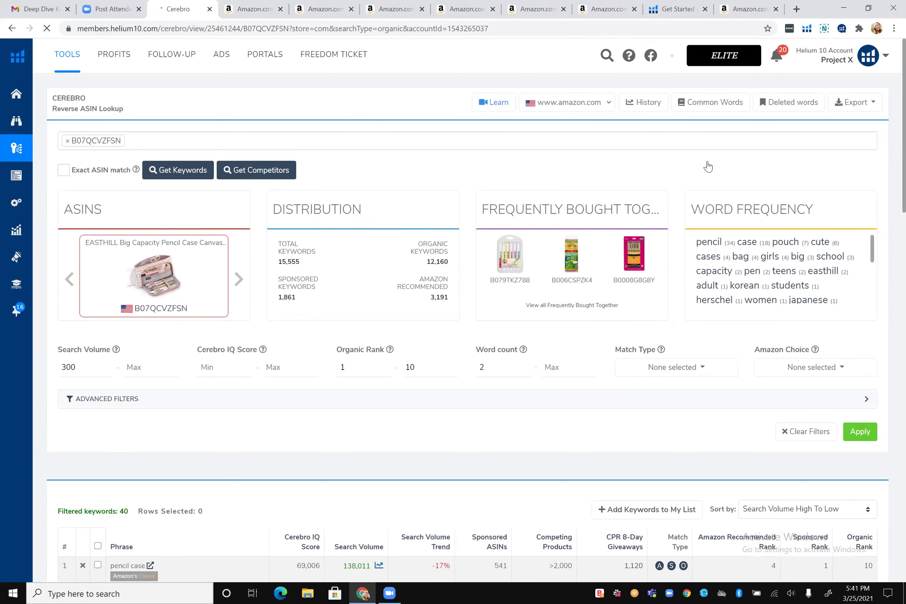
pyautogui.scroll(-5, 300, 146)
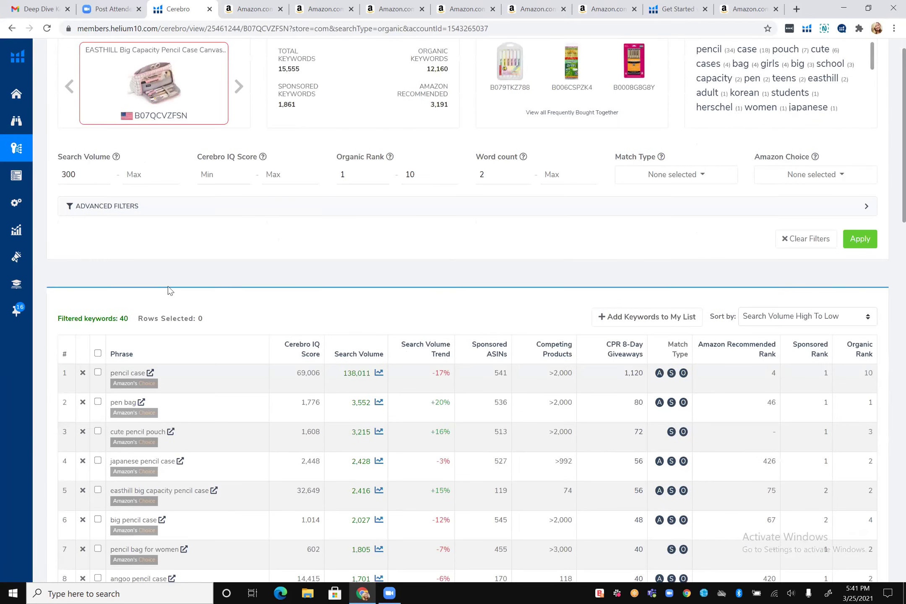
pyautogui.scroll(2, 216, 197)
# Apply an advanced filter limiting the pencil case's keywords to a Sponsored Rank of 1 to 5.
pyautogui.click(217, 197)
pyautogui.write('1')
pyautogui.scroll(-2, 441, 162)
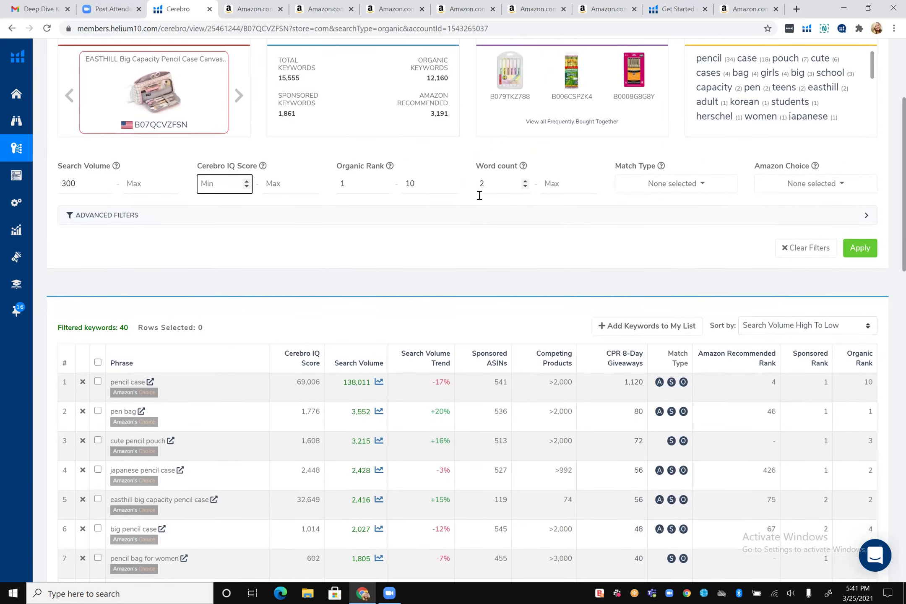
pyautogui.click(866, 138)
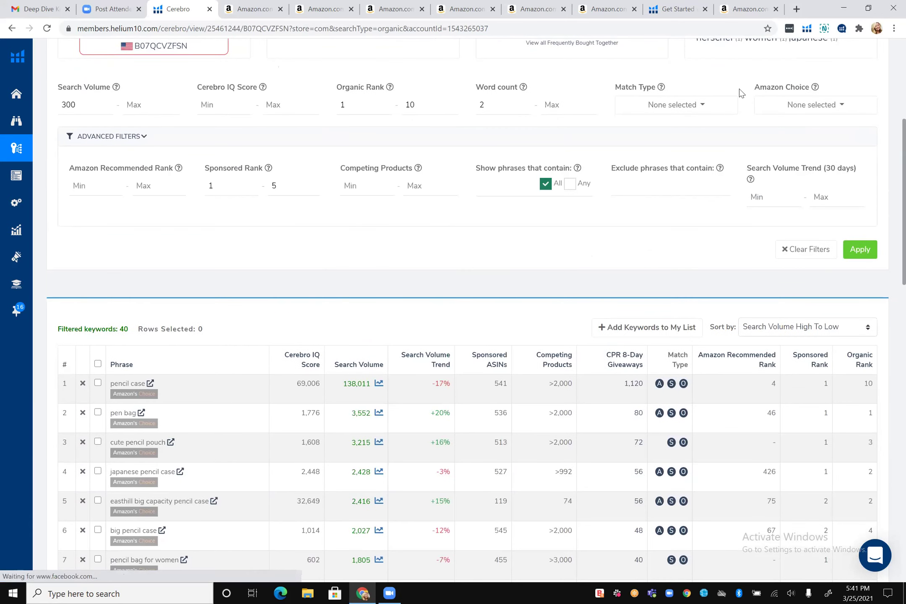
pyautogui.scroll(-2, 839, 172)
pyautogui.click(858, 170)
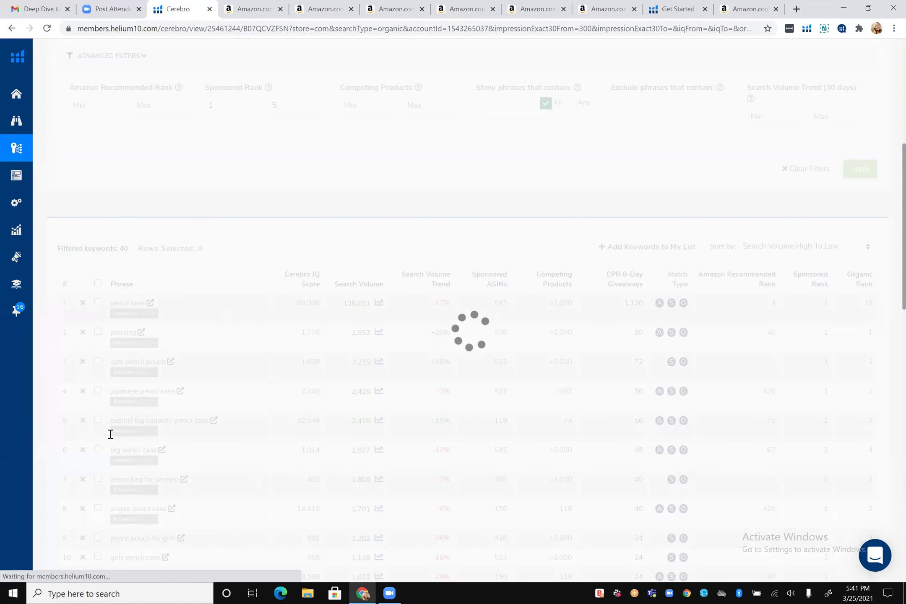
# Compare the sponsored and organic ranks of the filtered pencil case keywords throughout the results list.
pyautogui.scroll(-1, 167, 317)
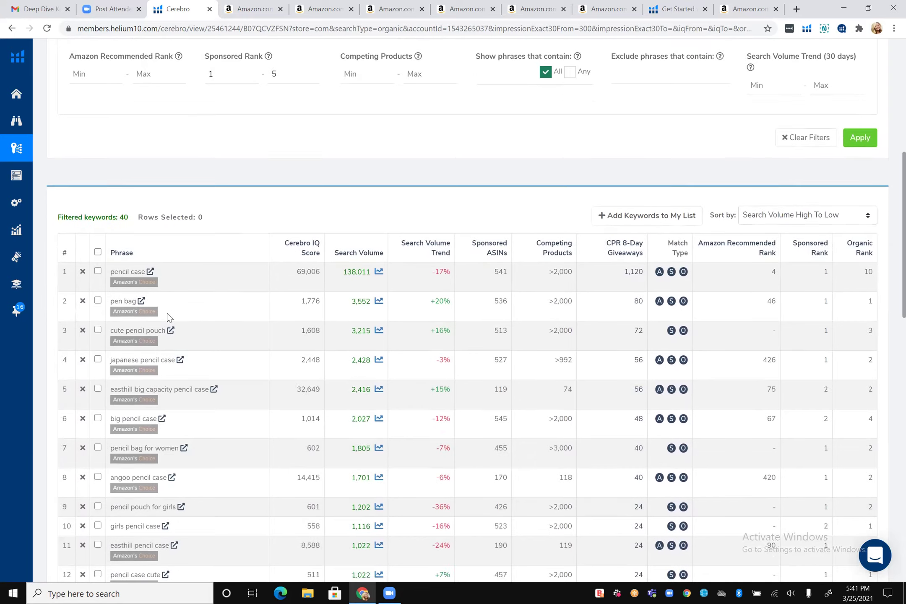
pyautogui.scroll(-2, 807, 199)
pyautogui.scroll(-2, 807, 199)
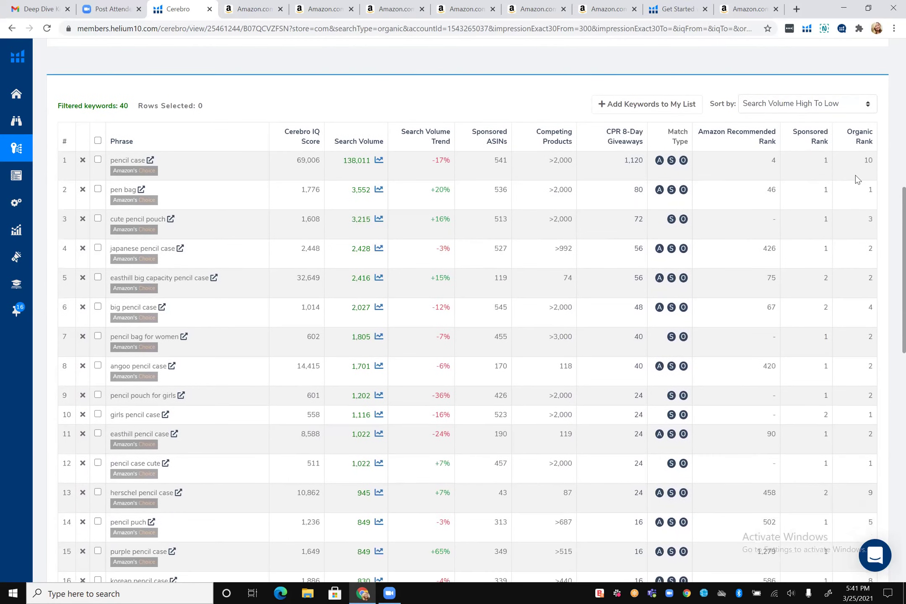
pyautogui.scroll(-5, 815, 137)
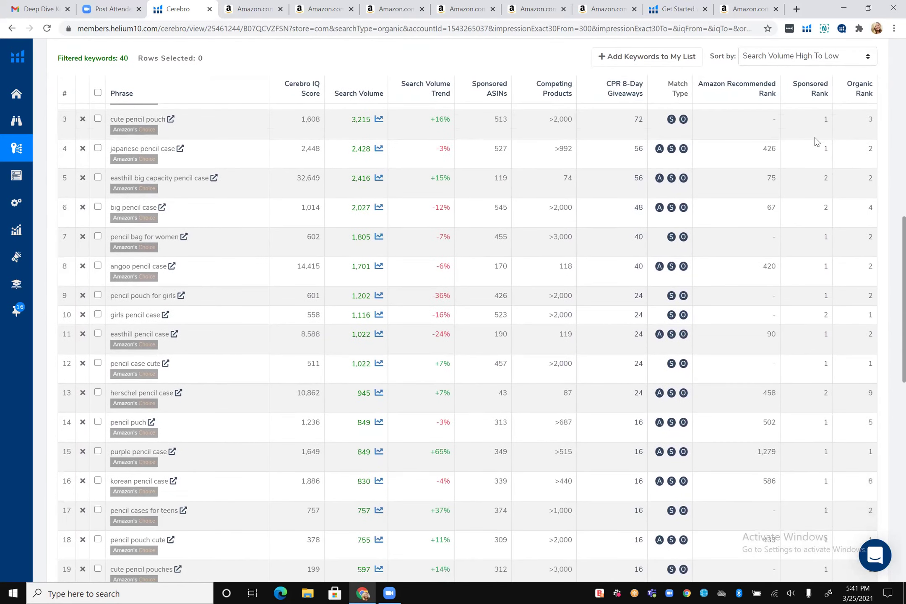
pyautogui.scroll(-4, 815, 137)
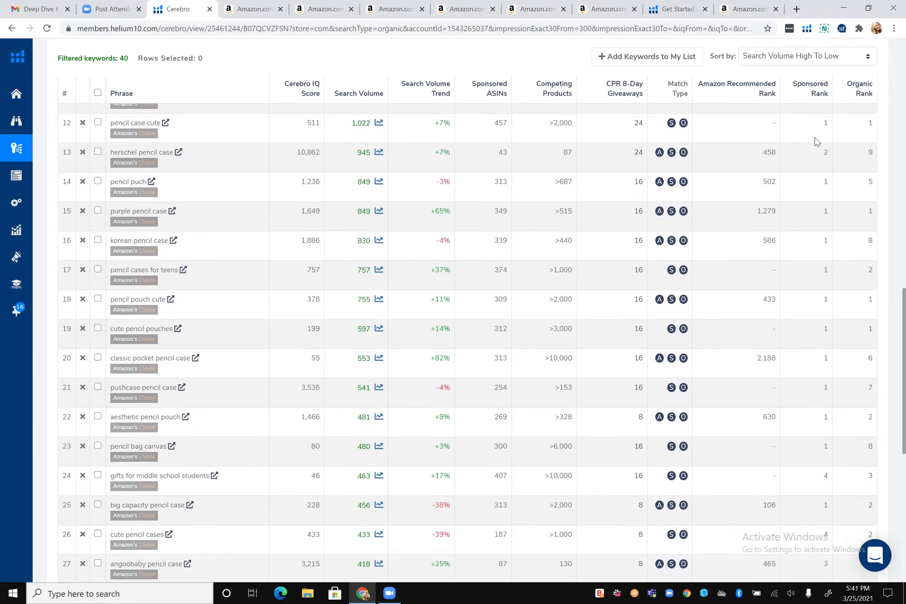
pyautogui.scroll(9, 815, 137)
pyautogui.scroll(4, 92, 191)
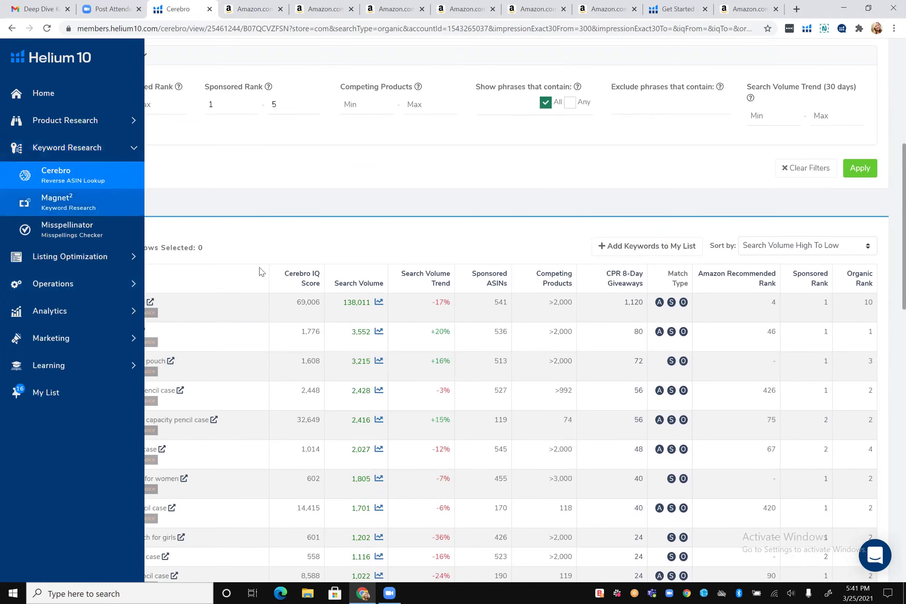
# Select all filtered pencil case keywords and try to create a keyword folder named Top Pencil Bag Keywords.
pyautogui.click(97, 284)
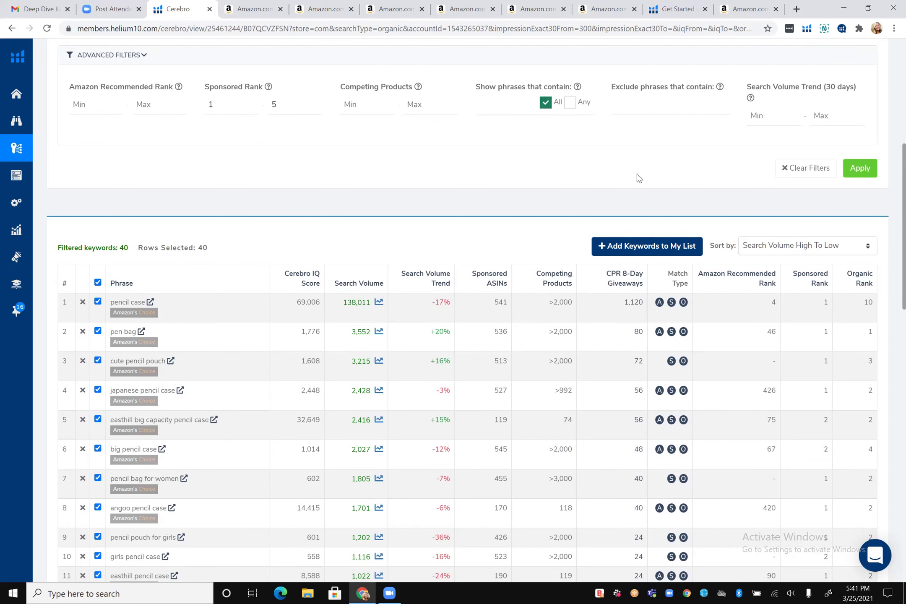
pyautogui.scroll(-1, 637, 173)
pyautogui.click(638, 200)
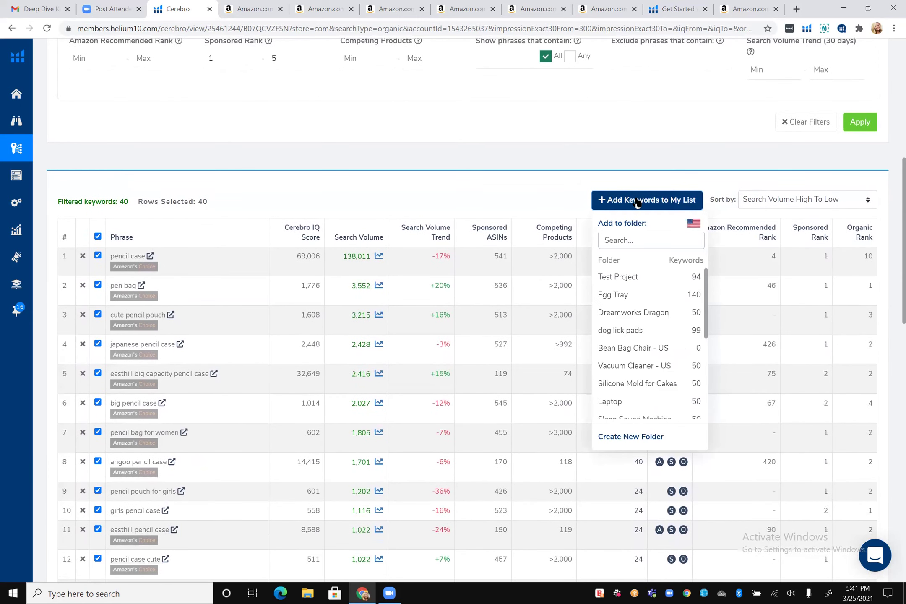
pyautogui.click(645, 436)
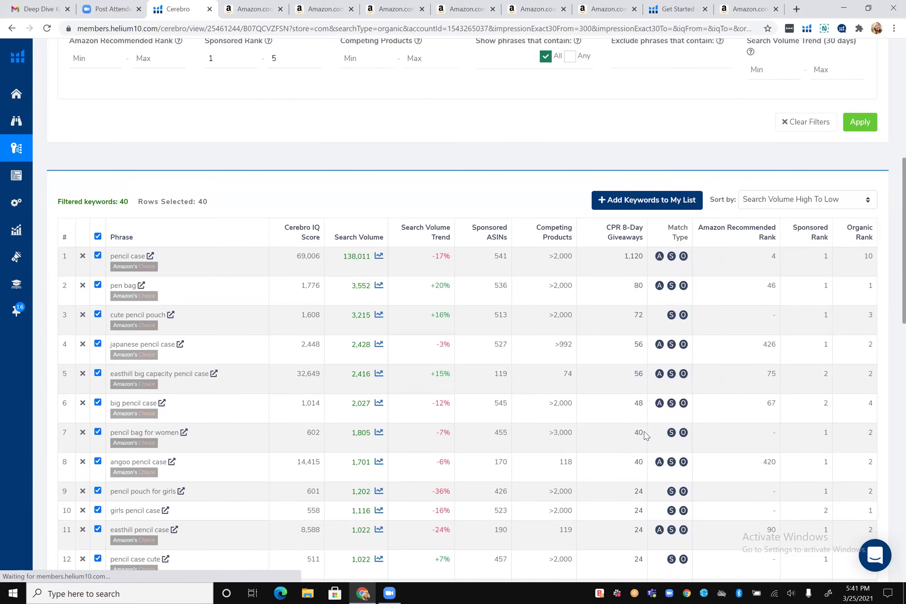
pyautogui.click(430, 123)
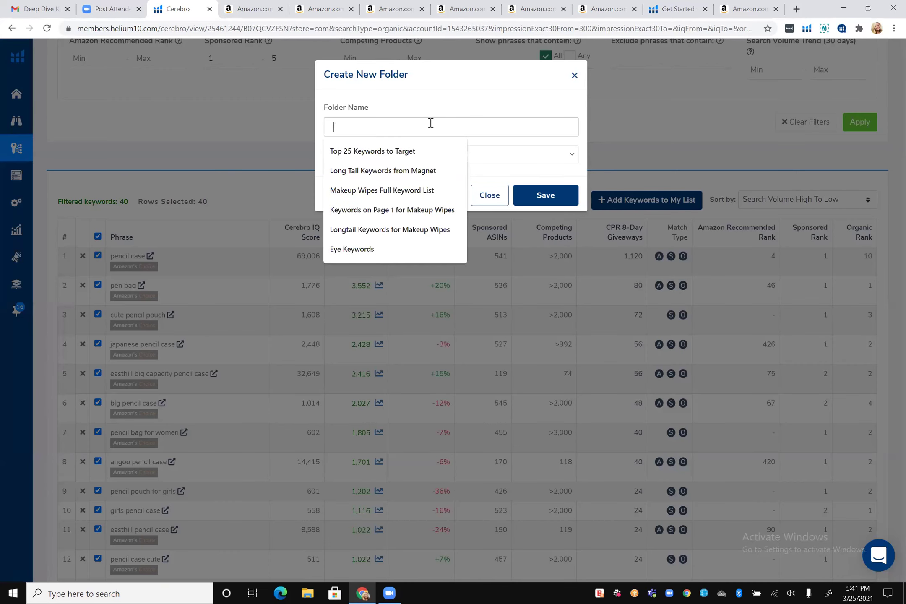
pyautogui.write('Top Pencil Bag Keywords')
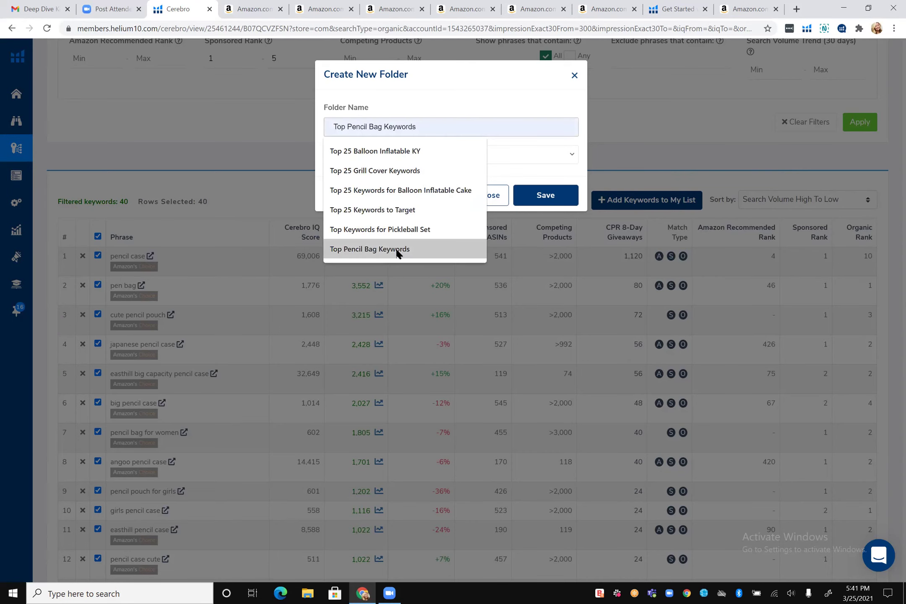
pyautogui.click(398, 249)
pyautogui.click(547, 196)
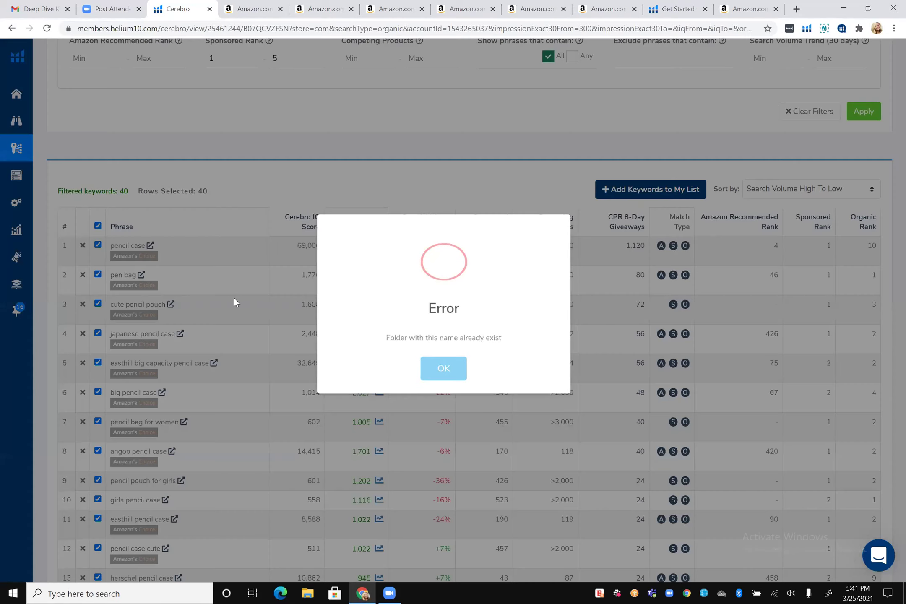
# Add the selected keywords to the existing Top Pencil Bag Keywords folder.
pyautogui.click(650, 201)
pyautogui.click(651, 200)
pyautogui.scroll(-3, 626, 370)
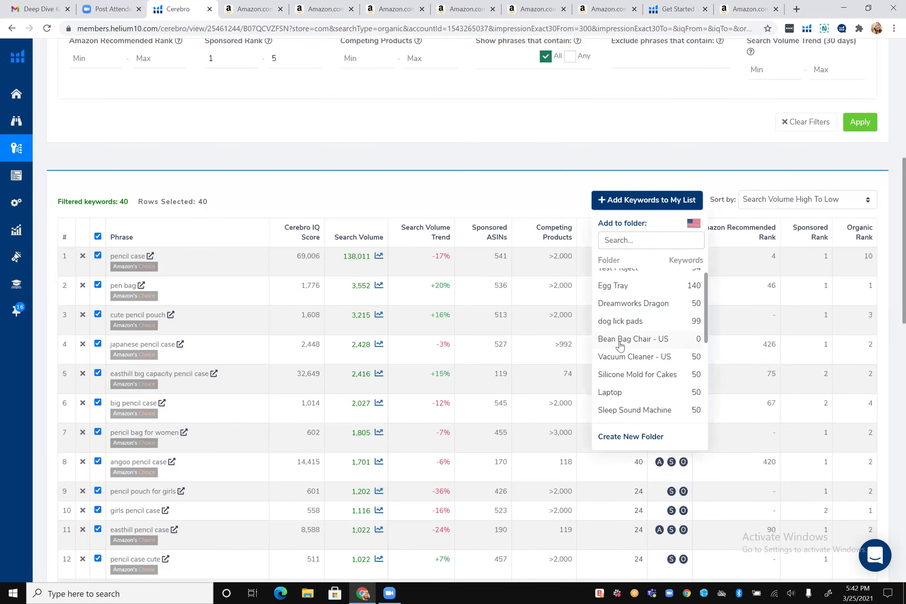
pyautogui.scroll(-2, 620, 347)
pyautogui.click(625, 407)
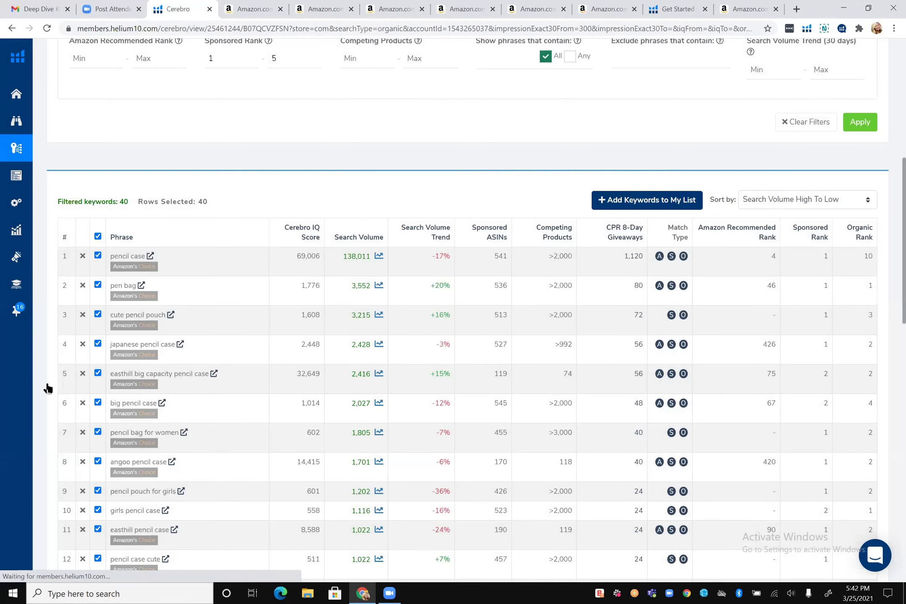
# View the saved keyword folders in My List and go to the Scribbles listing optimizer.
pyautogui.click(48, 387)
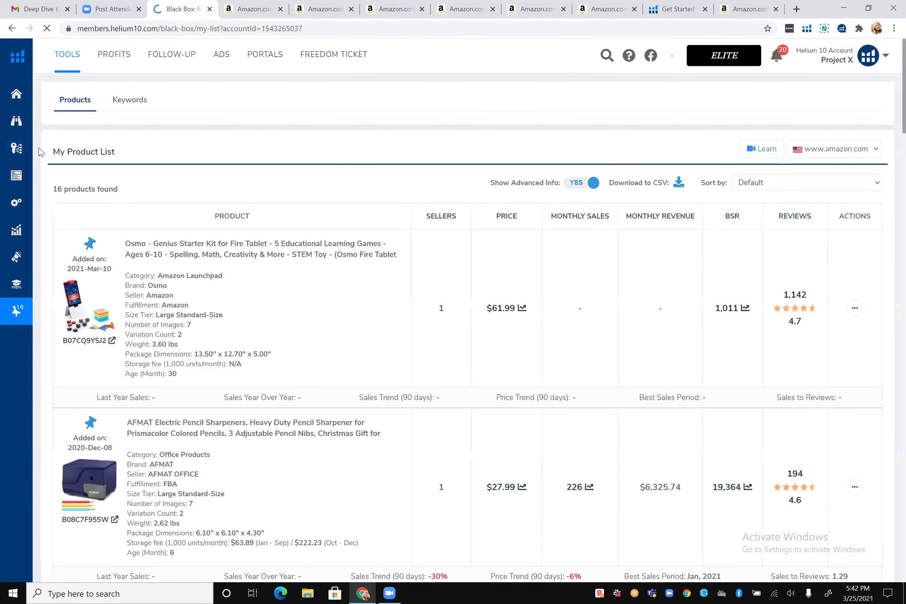
pyautogui.click(119, 101)
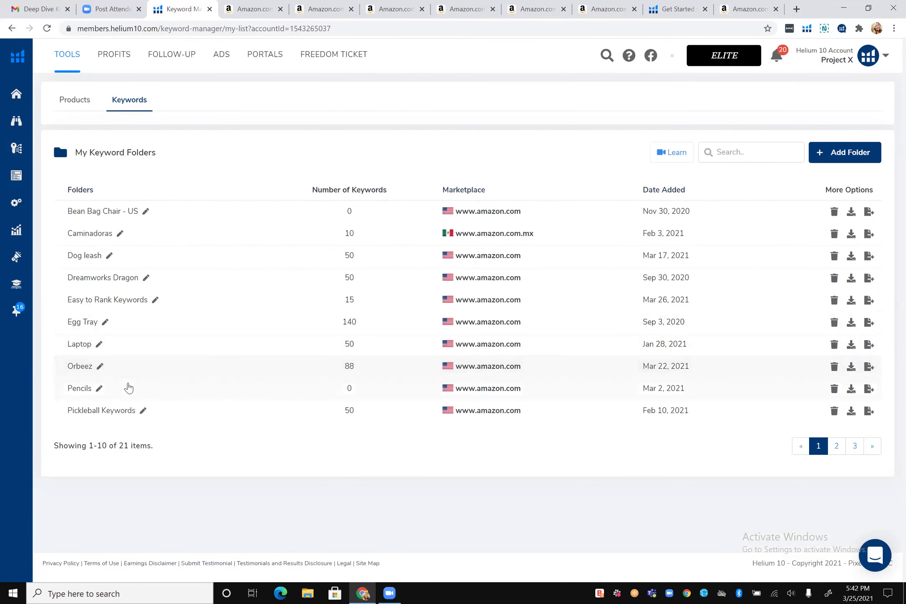
pyautogui.moveTo(13, 107)
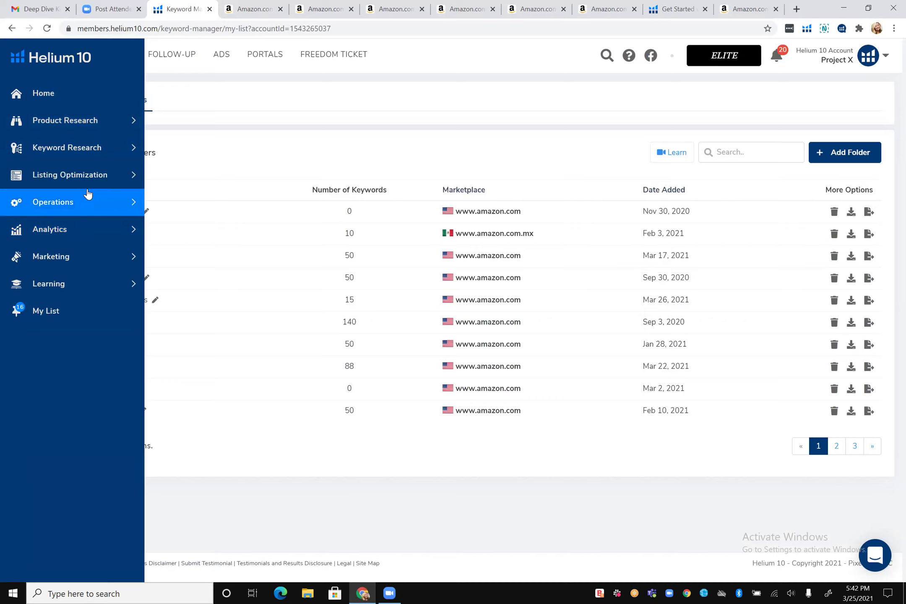
pyautogui.click(88, 177)
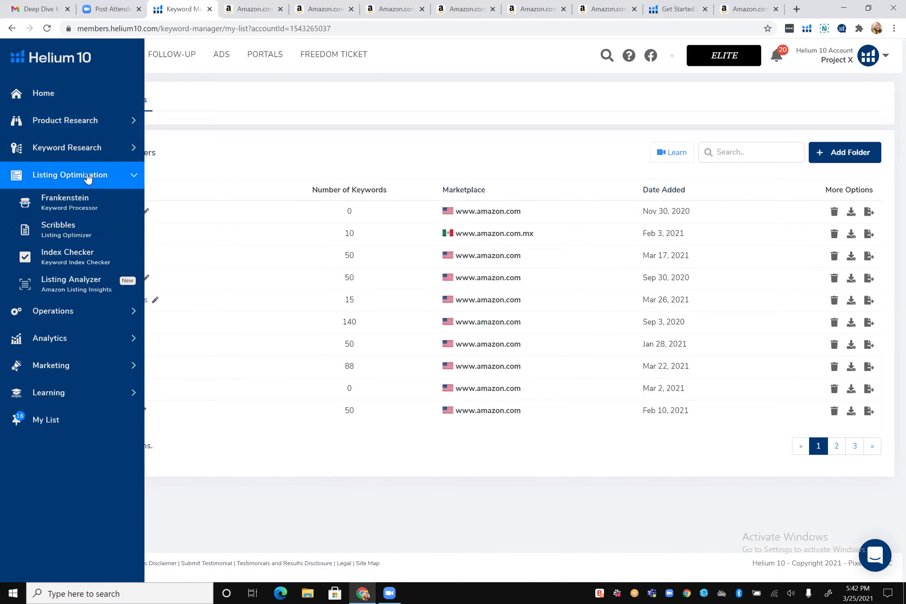
pyautogui.click(68, 238)
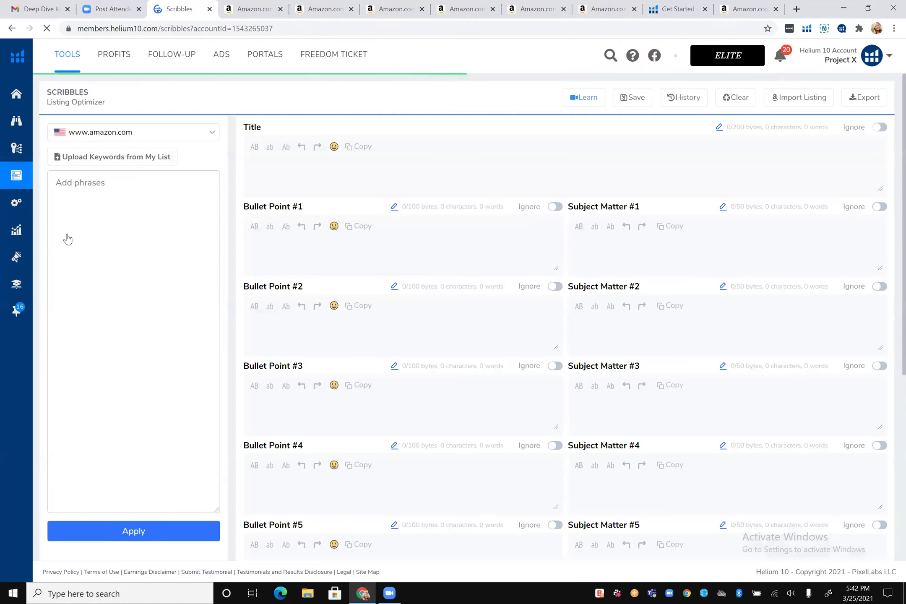
# Load the Top Pencil Bag Keywords folder into Scribbles, apply it and look through the phrases.
pyautogui.click(97, 156)
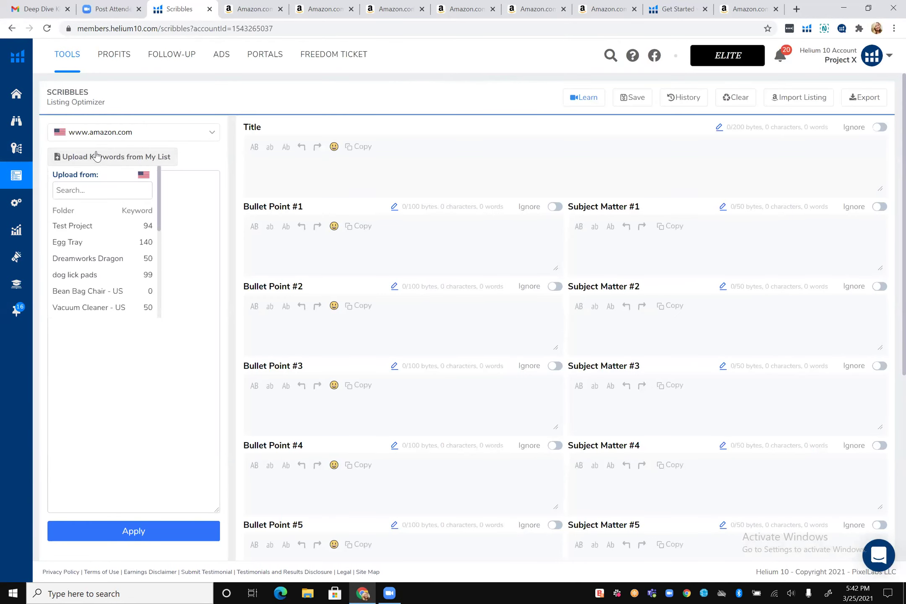
pyautogui.scroll(-3, 106, 246)
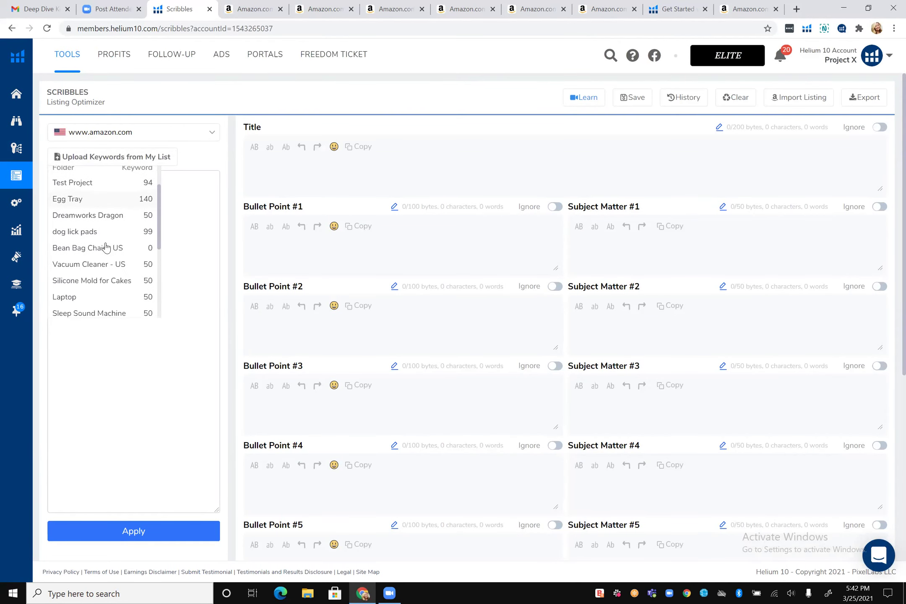
pyautogui.scroll(-3, 105, 247)
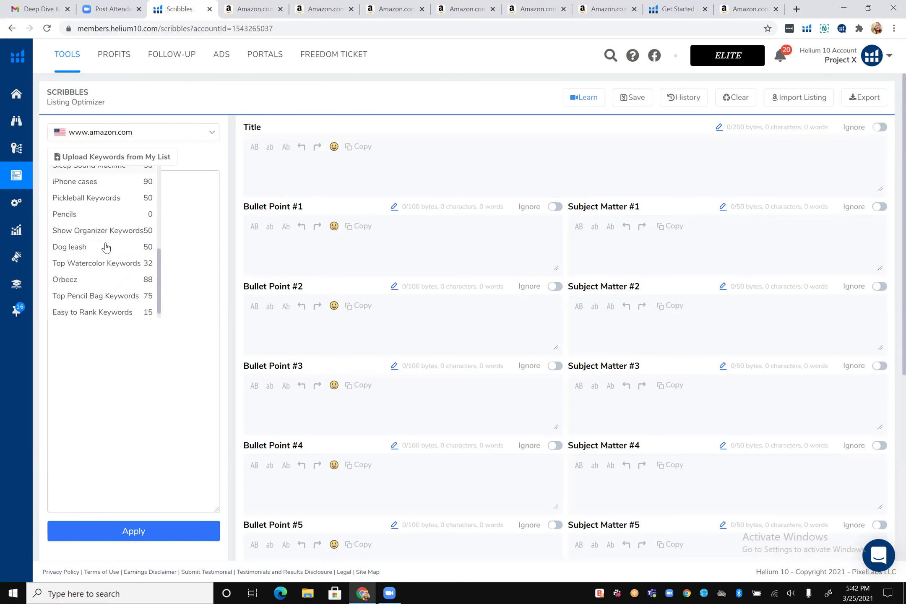
pyautogui.click(92, 286)
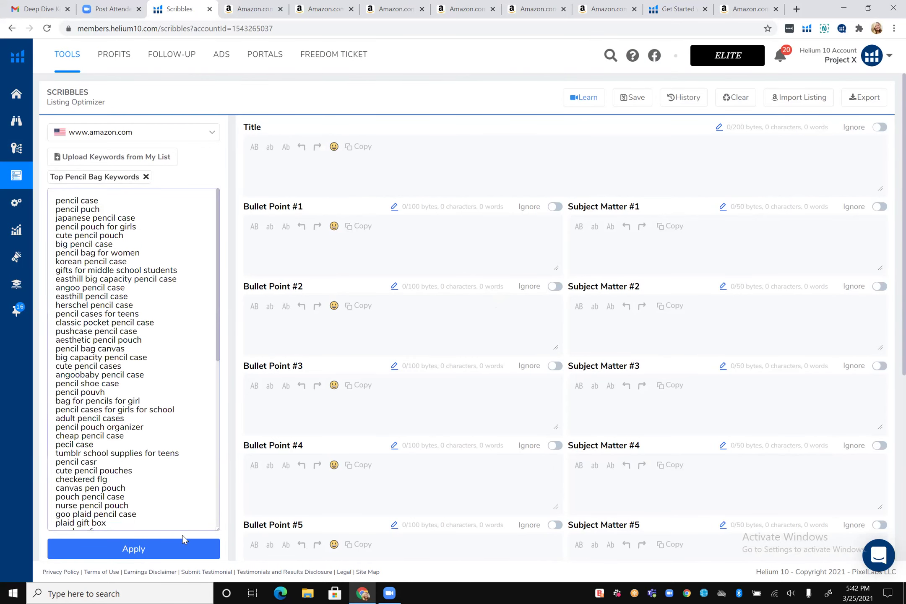
pyautogui.click(150, 550)
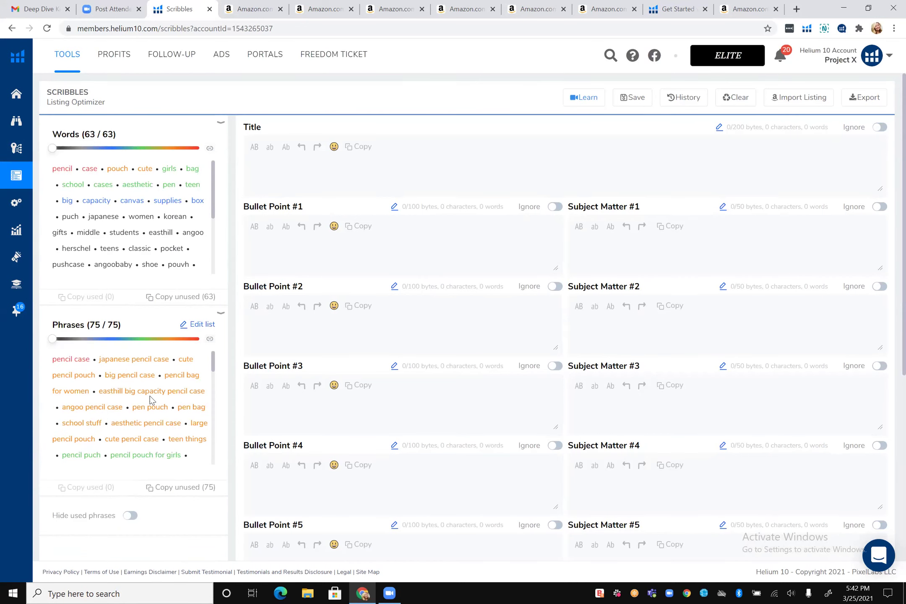
pyautogui.scroll(-10, 156, 403)
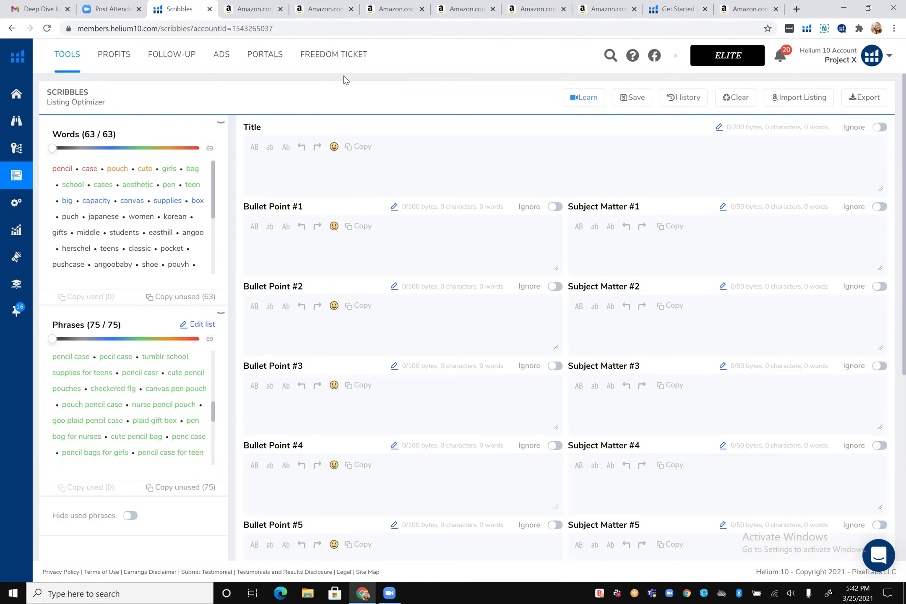
# Go back to Cerebro and reopen the Organic search for ASIN B07QCVZFSN dated Mar 26, 2021, 12:24:03 AM from the history.
pyautogui.moveTo(16, 164)
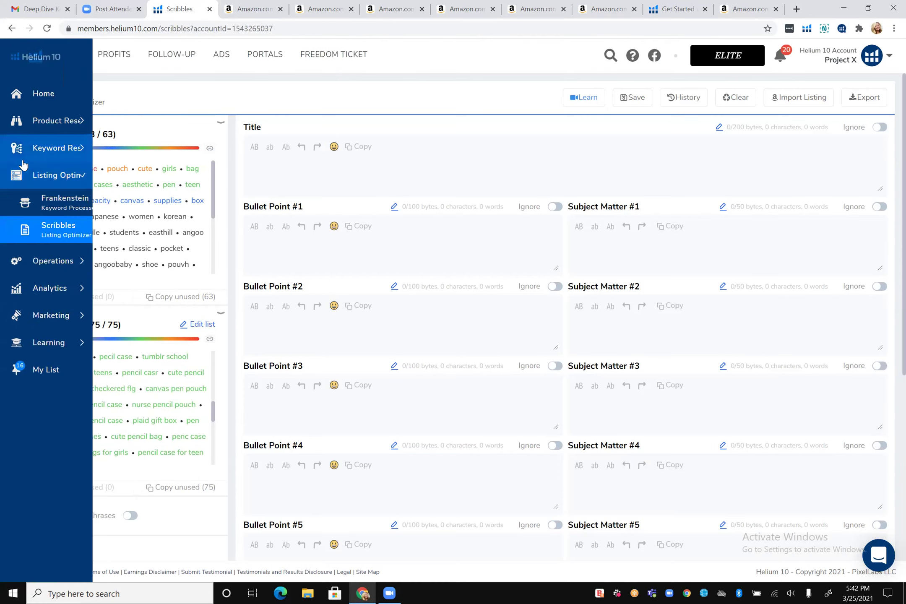
pyautogui.click(69, 148)
pyautogui.click(76, 178)
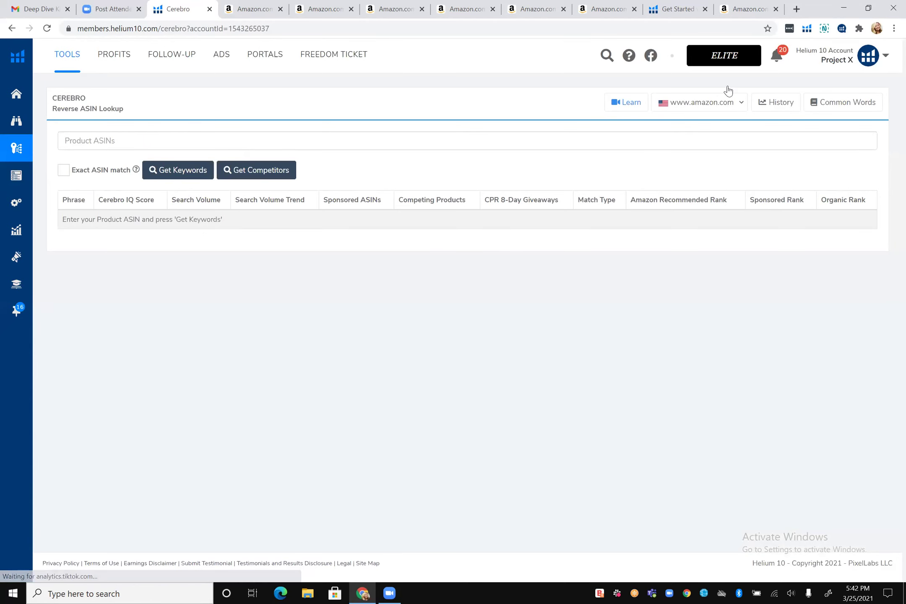
pyautogui.click(764, 105)
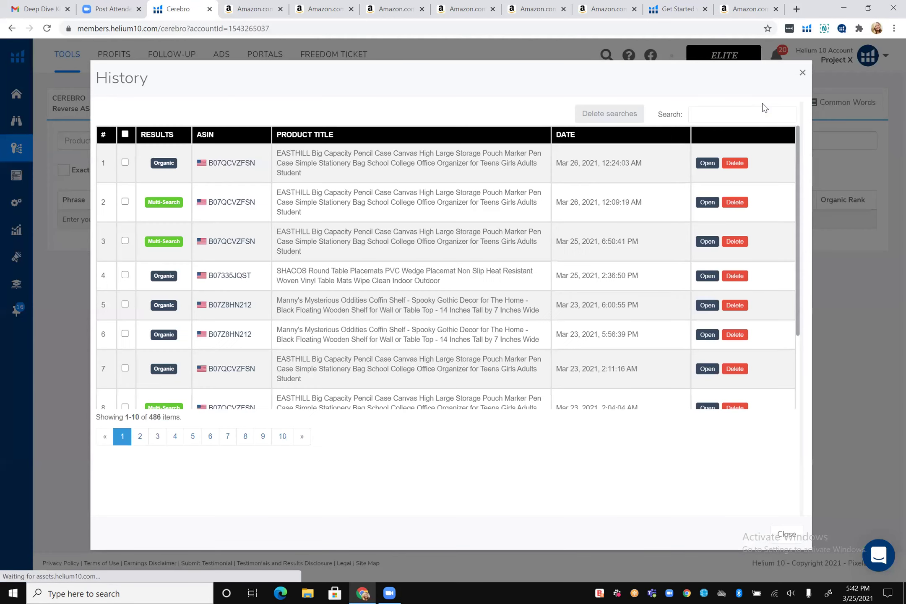
pyautogui.click(124, 162)
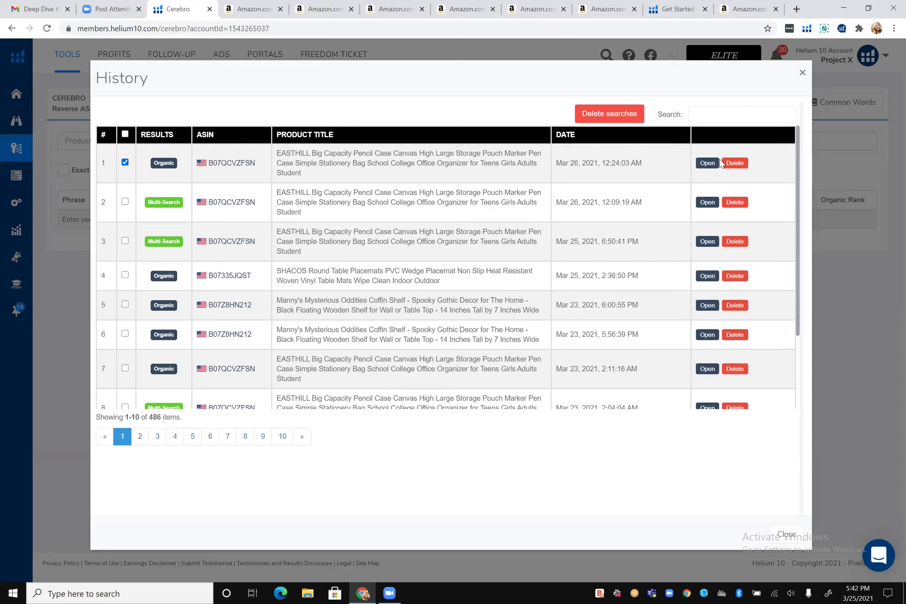
pyautogui.click(709, 165)
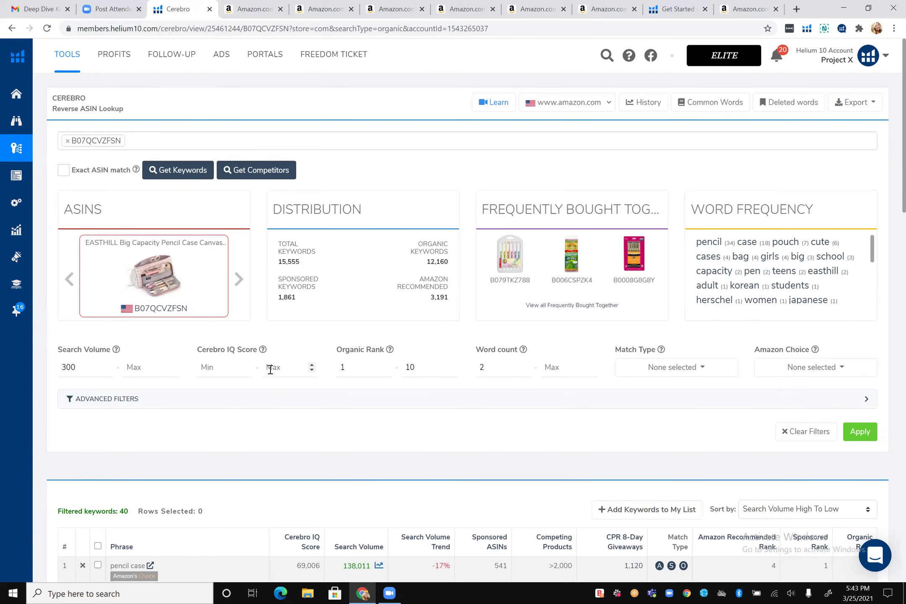
# Select all filtered pencil case keywords and create a keyword folder named Top 40 Pencil Bag Keywords to Target.
pyautogui.scroll(-6, 270, 370)
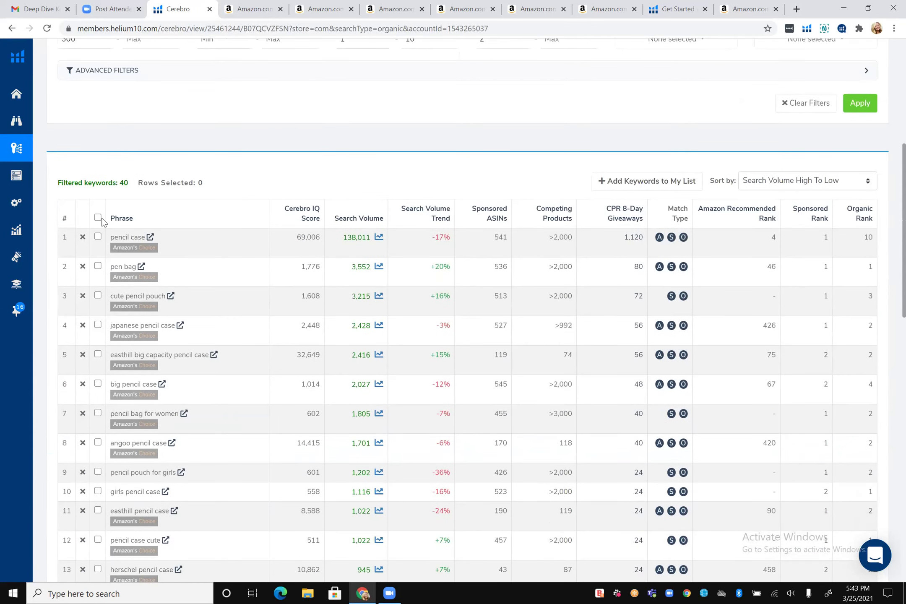
pyautogui.click(97, 218)
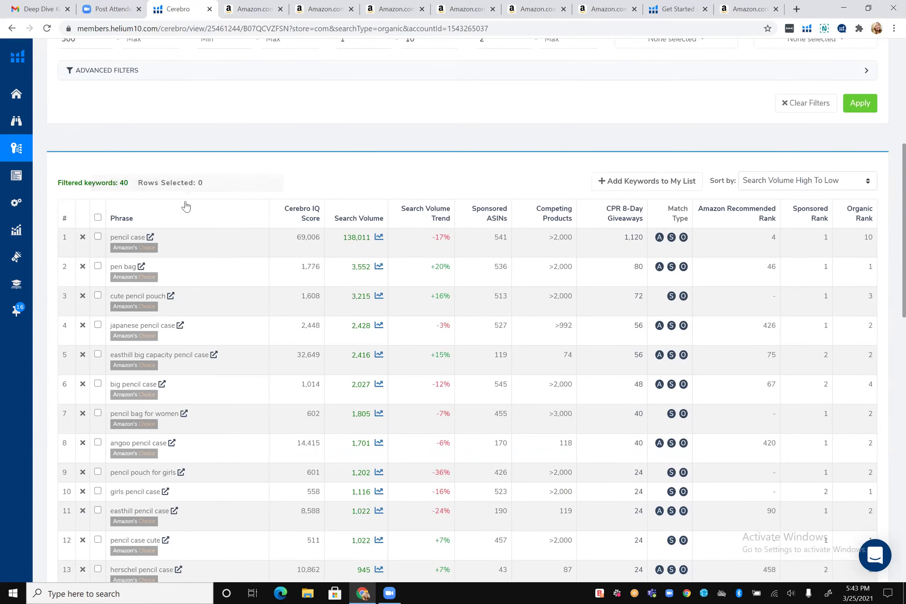
pyautogui.click(653, 186)
pyautogui.click(640, 419)
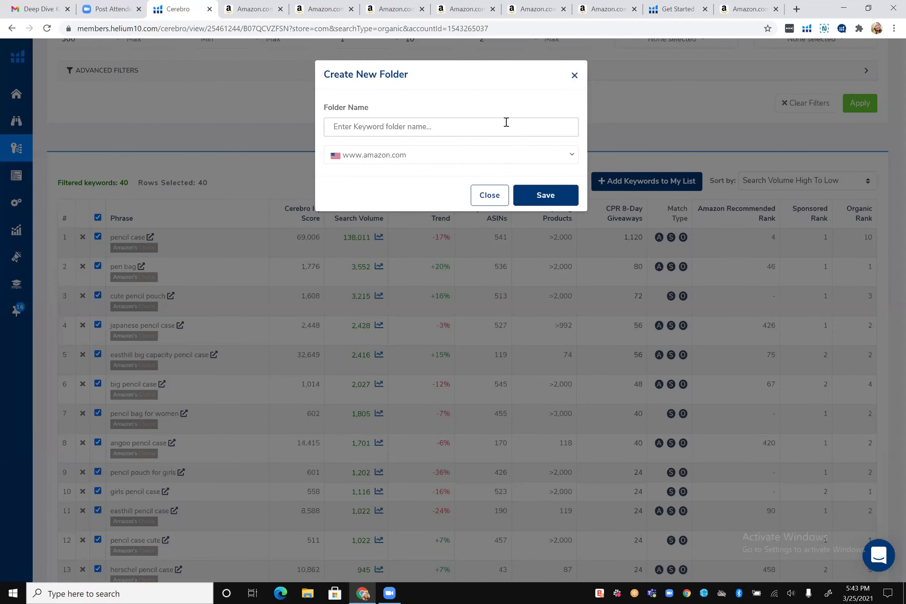
pyautogui.click(507, 122)
pyautogui.write('Top')
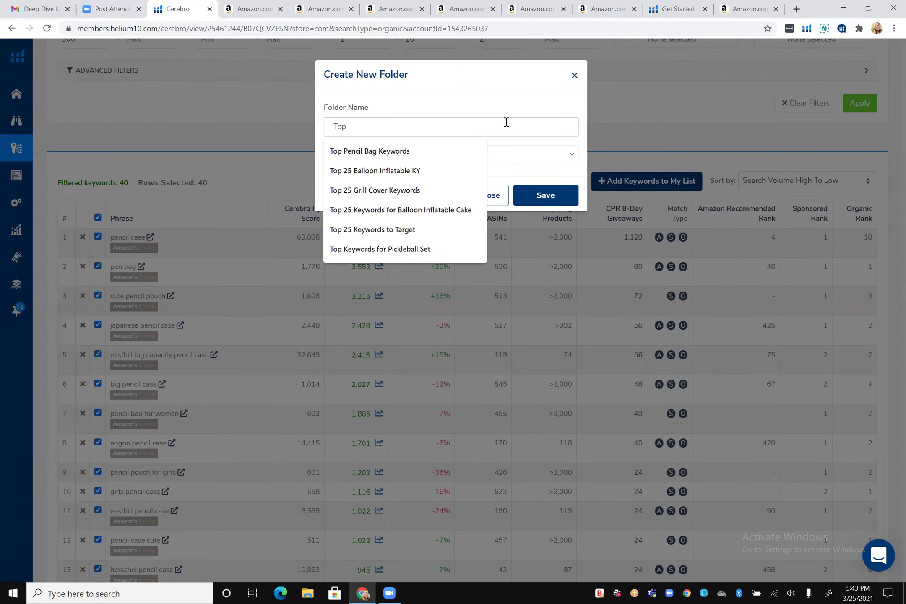
pyautogui.write(' 40 Pencil Bag Keywords ')
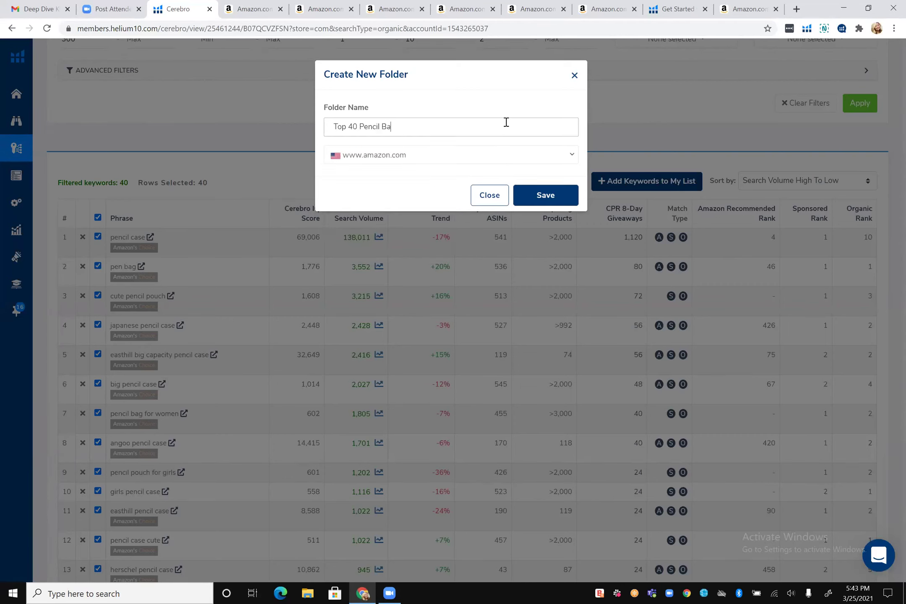
pyautogui.write('to Target')
pyautogui.click(541, 200)
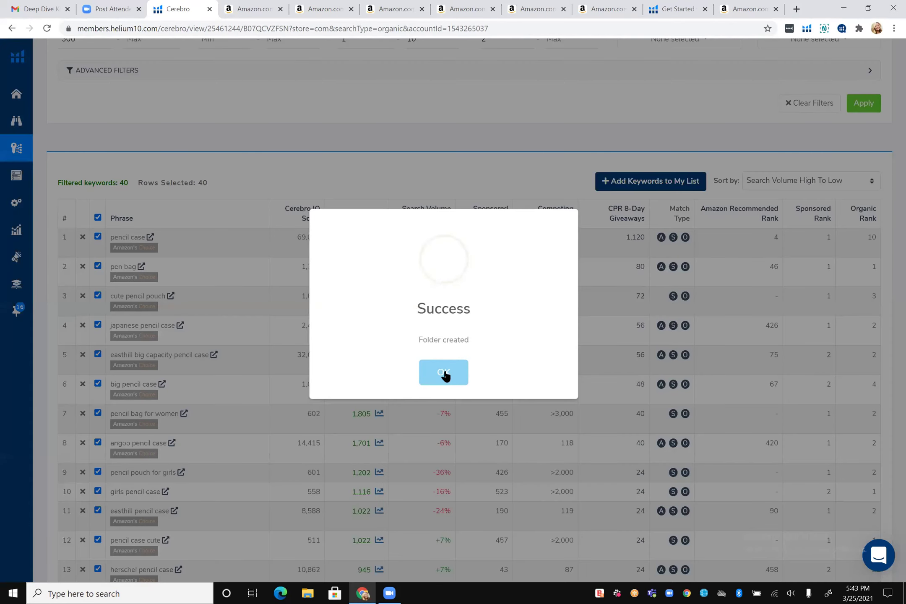
pyautogui.click(462, 376)
# Add the selected keywords to the Top 40 Pencil Bag Keywords to Target folder.
pyautogui.click(619, 184)
pyautogui.scroll(-5, 616, 351)
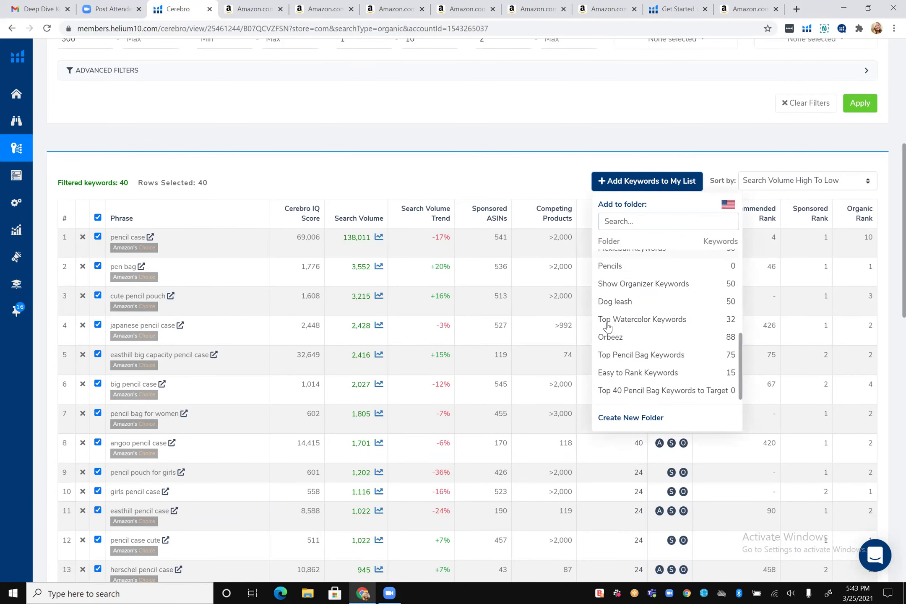
pyautogui.click(626, 392)
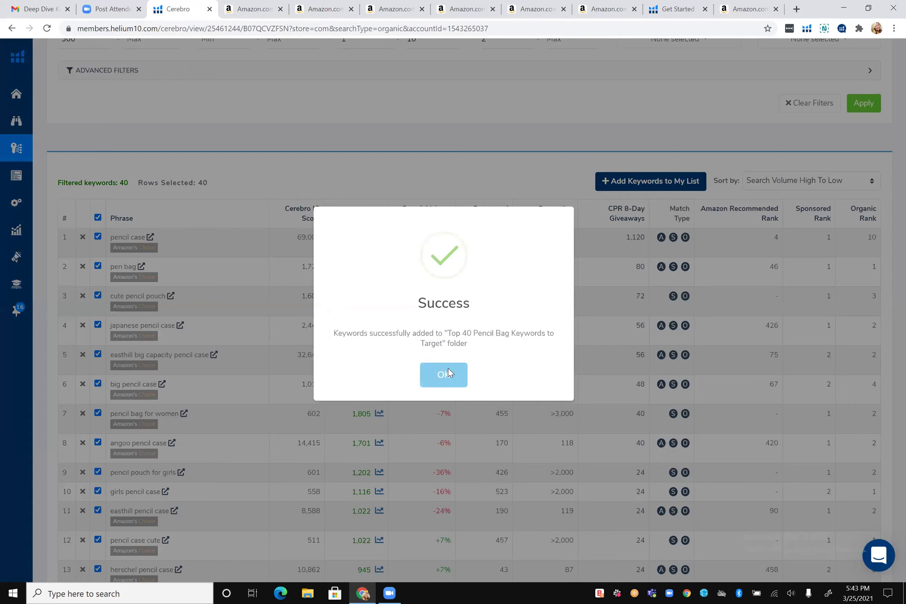
pyautogui.click(448, 372)
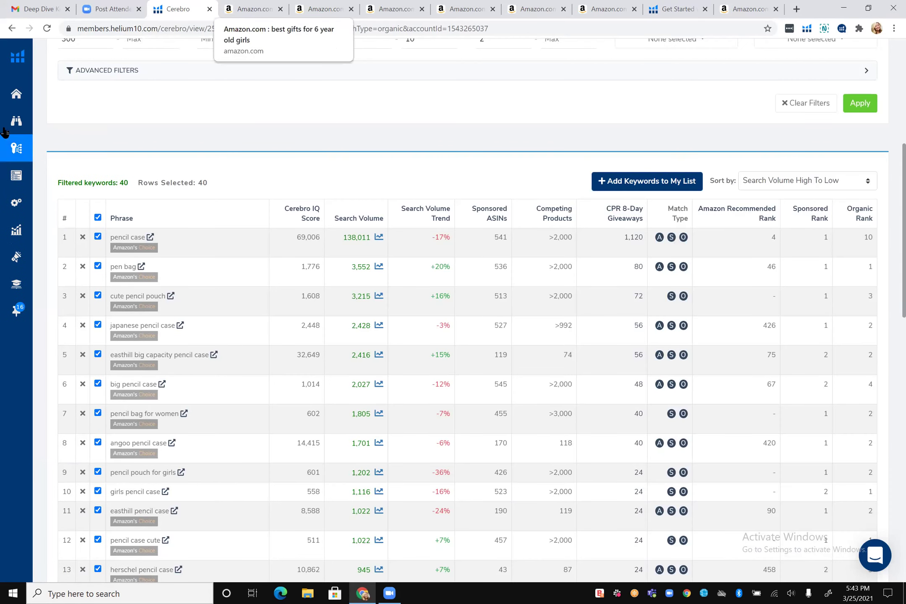
# Open Scribbles, load the Top 40 Pencil Bag Keywords to Target list from My List and apply it.
pyautogui.moveTo(75, 225)
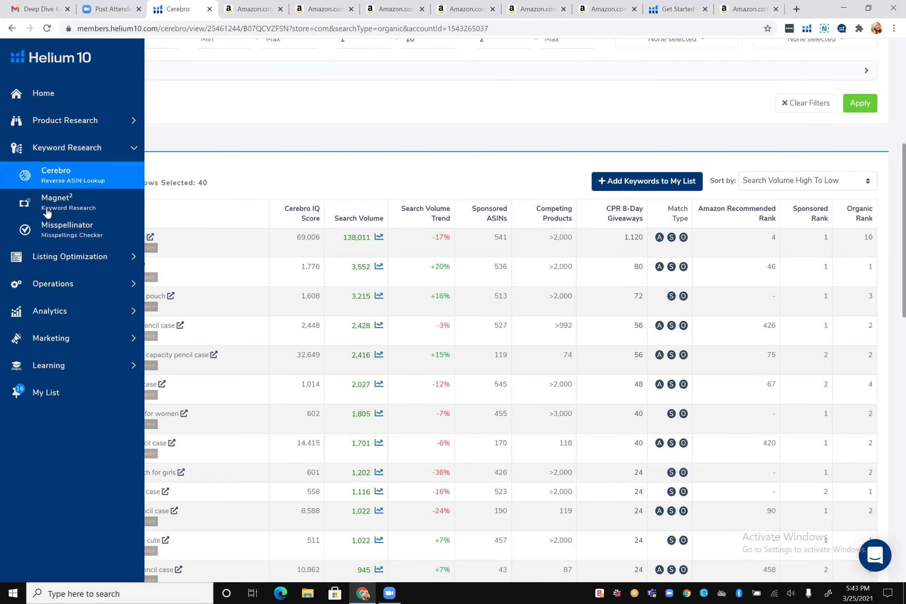
pyautogui.click(71, 257)
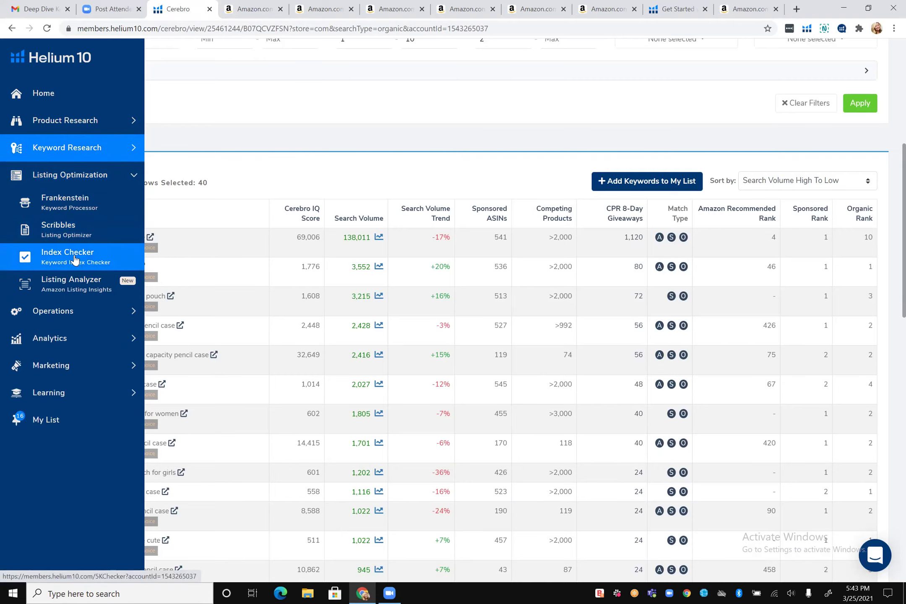
pyautogui.click(70, 242)
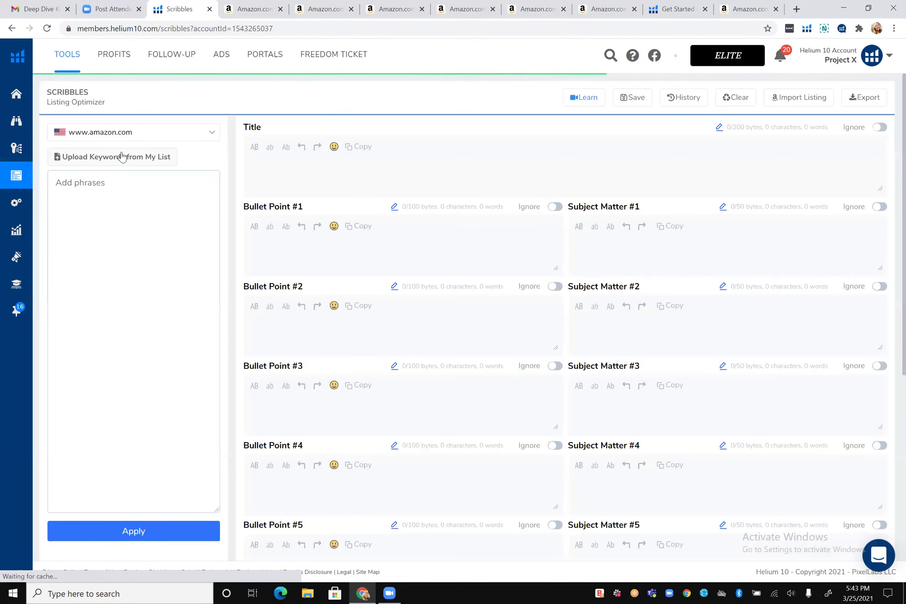
pyautogui.click(122, 159)
pyautogui.scroll(-6, 125, 235)
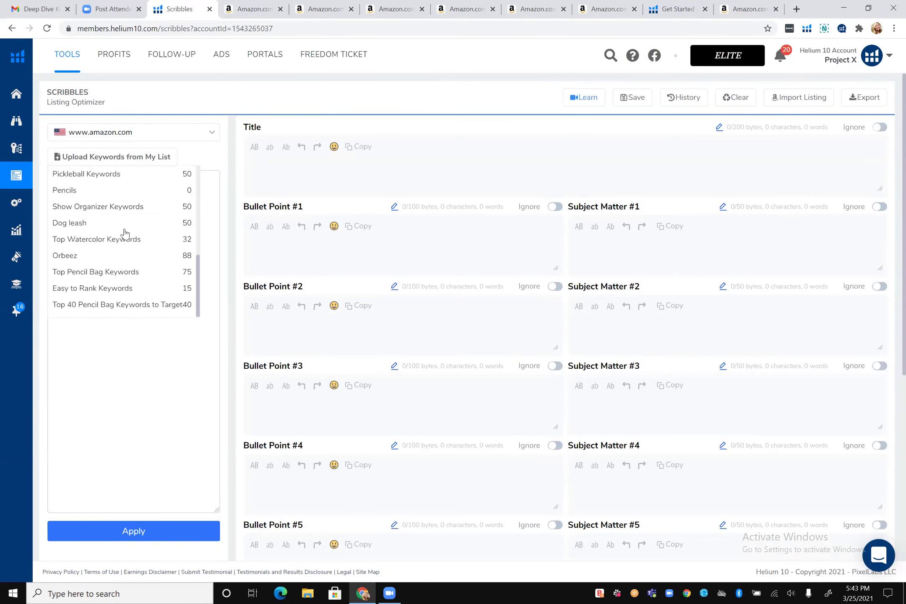
pyautogui.click(115, 306)
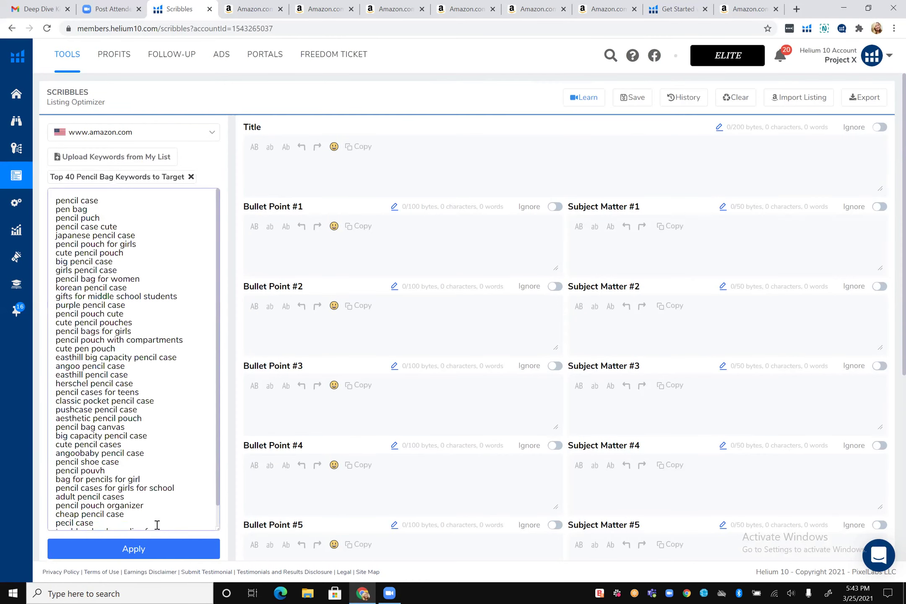
pyautogui.click(153, 550)
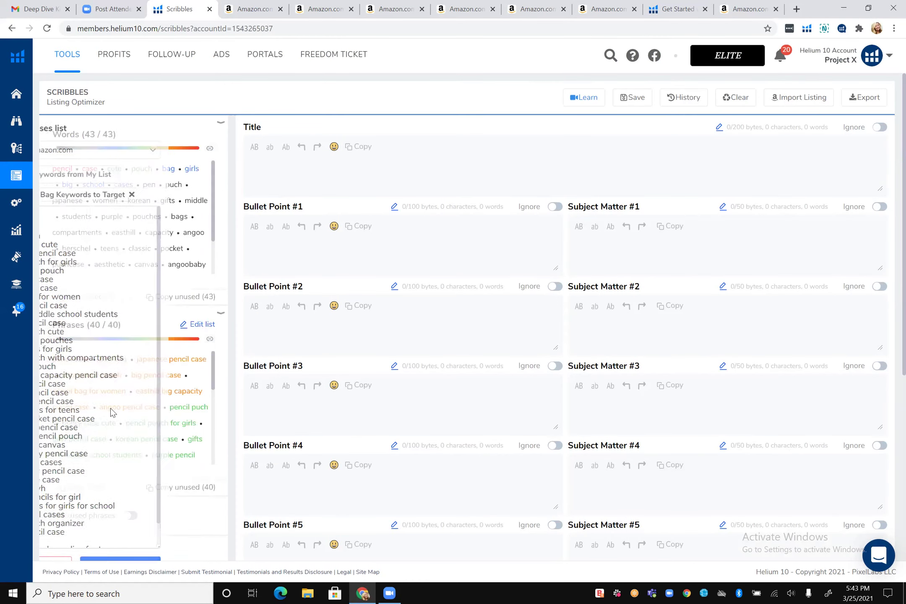
# Look through the loaded phrases, briefly narrowing them to the highest-volume ones and restoring the full range.
pyautogui.scroll(-5, 121, 363)
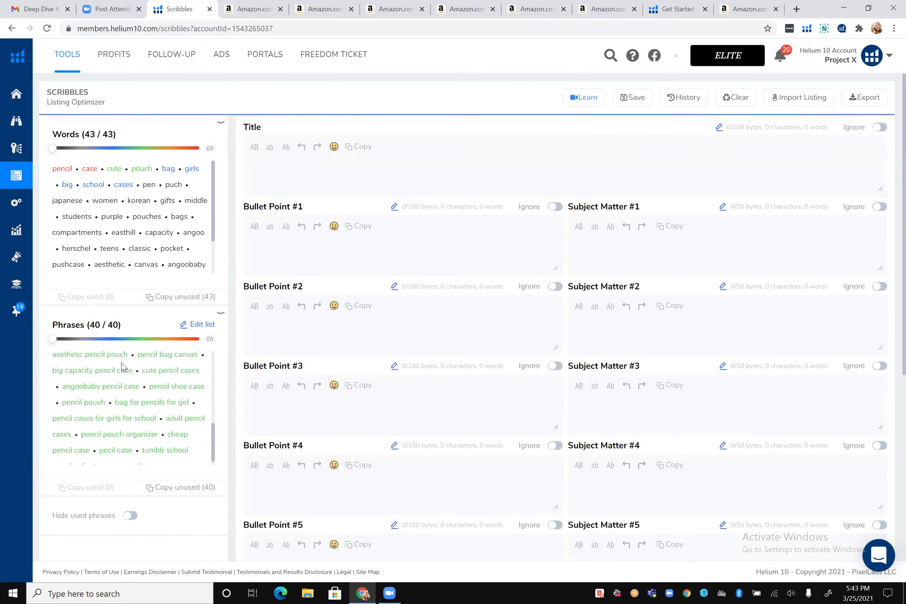
pyautogui.scroll(5, 115, 409)
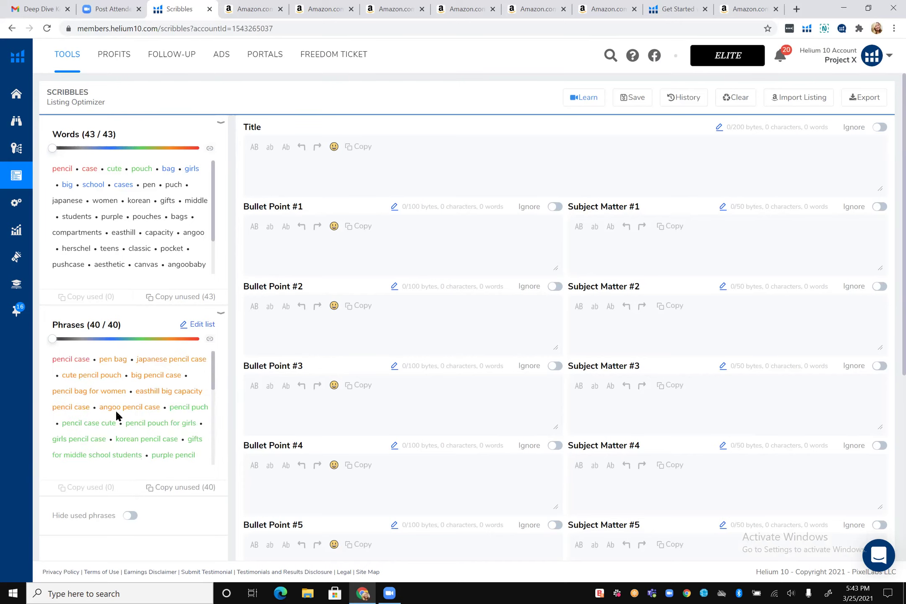
pyautogui.moveTo(52, 339); pyautogui.dragTo(177, 339)
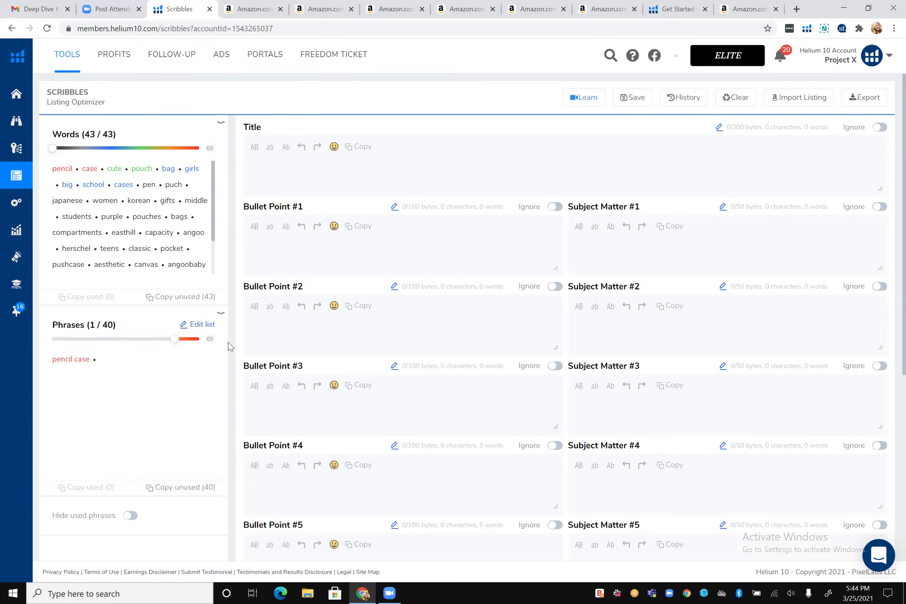
pyautogui.moveTo(174, 339); pyautogui.dragTo(52, 345)
pyautogui.scroll(-5, 71, 354)
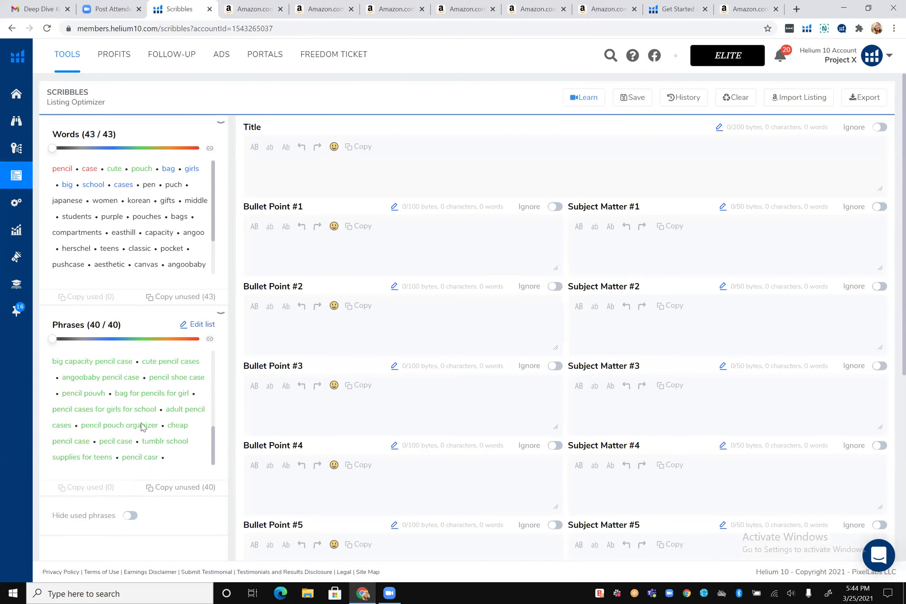
pyautogui.scroll(5, 142, 426)
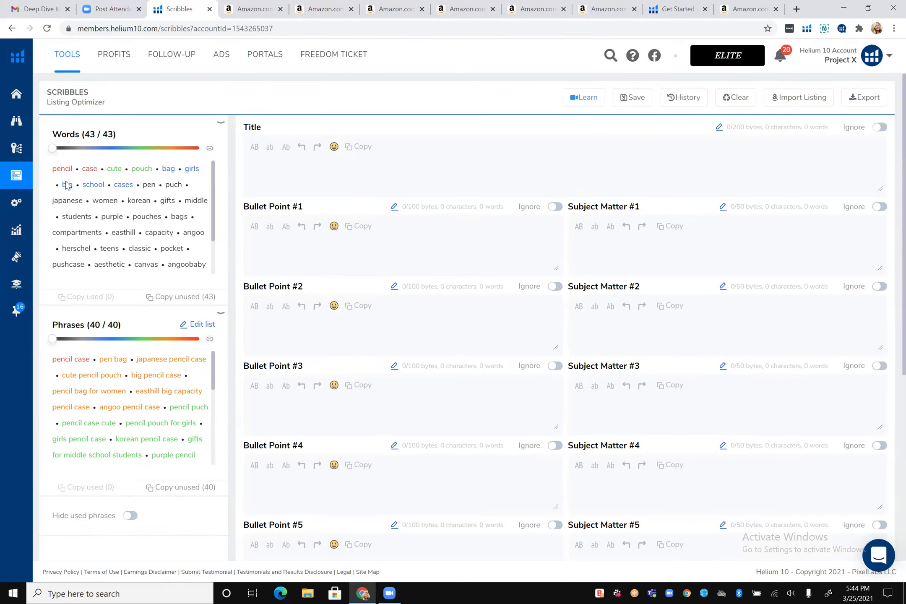
# Review the individual words list and the listing fields from Title down to Search Terms.
pyautogui.scroll(-3, 158, 198)
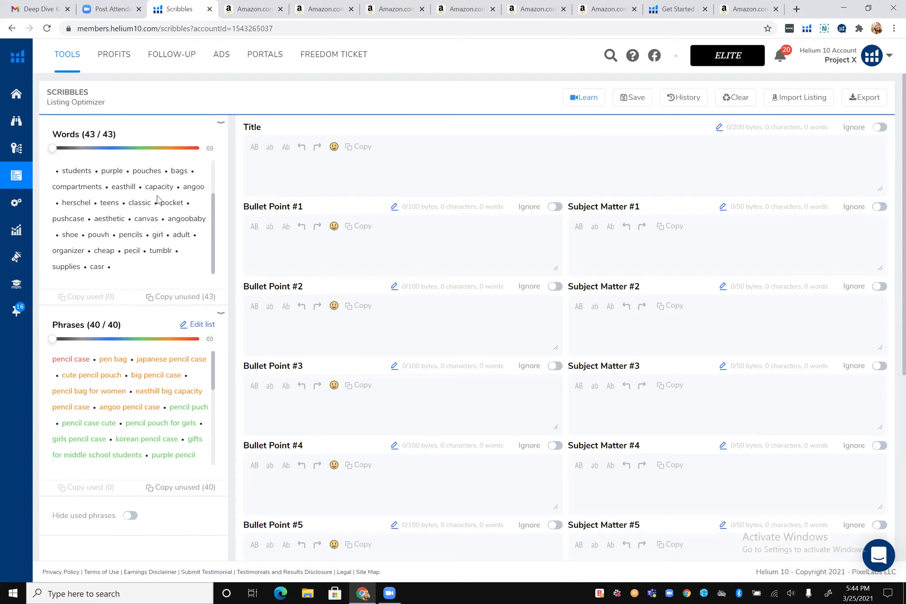
pyautogui.scroll(2, 127, 210)
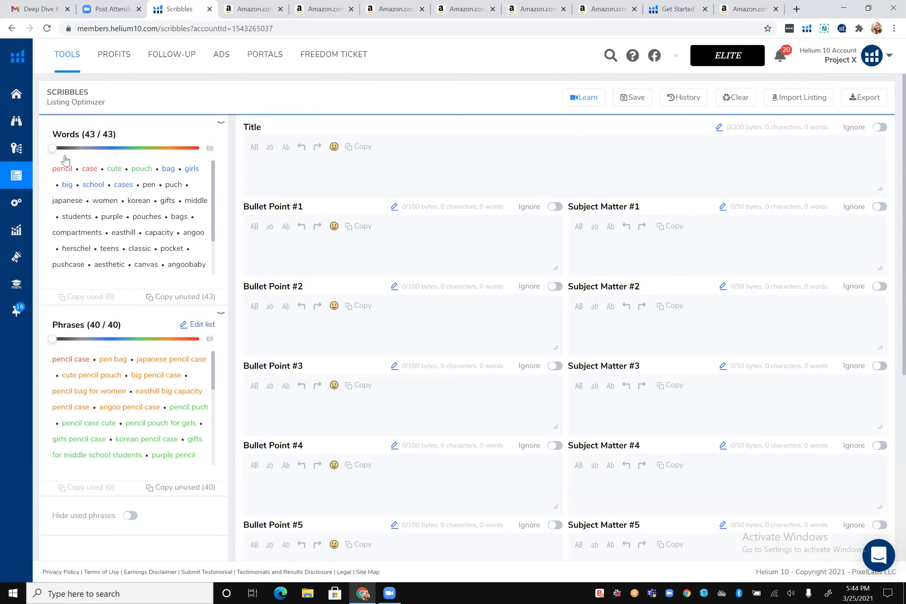
pyautogui.scroll(-6, 383, 316)
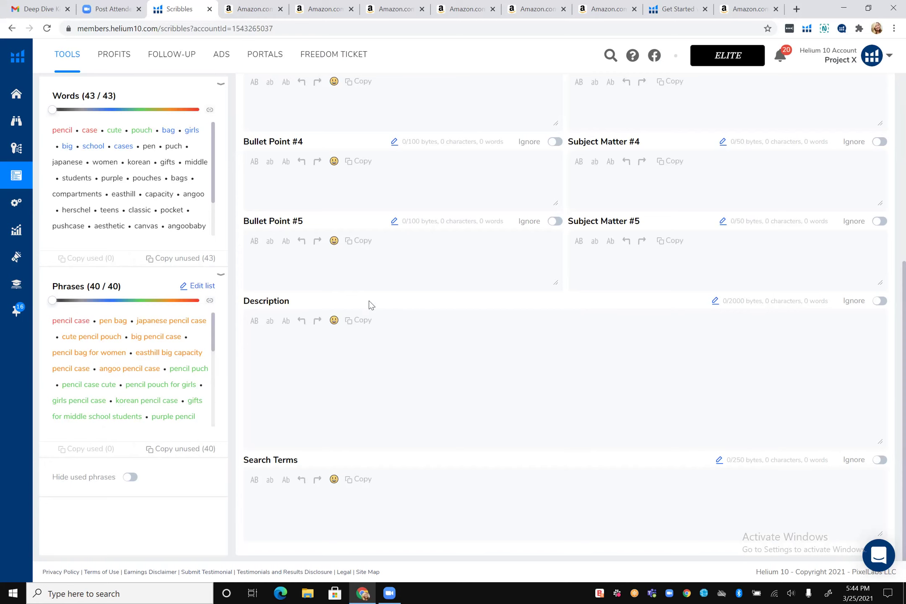
pyautogui.scroll(4, 327, 306)
pyautogui.scroll(1, 327, 306)
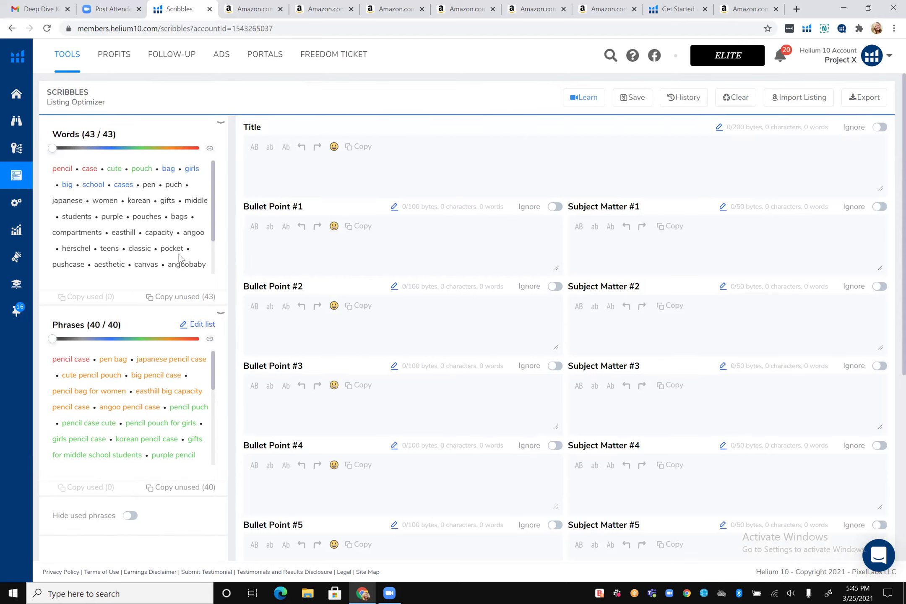
# Enter "Pencil Bag for Women" as the listing title, then hide the used phrases and show them again.
pyautogui.click(353, 168)
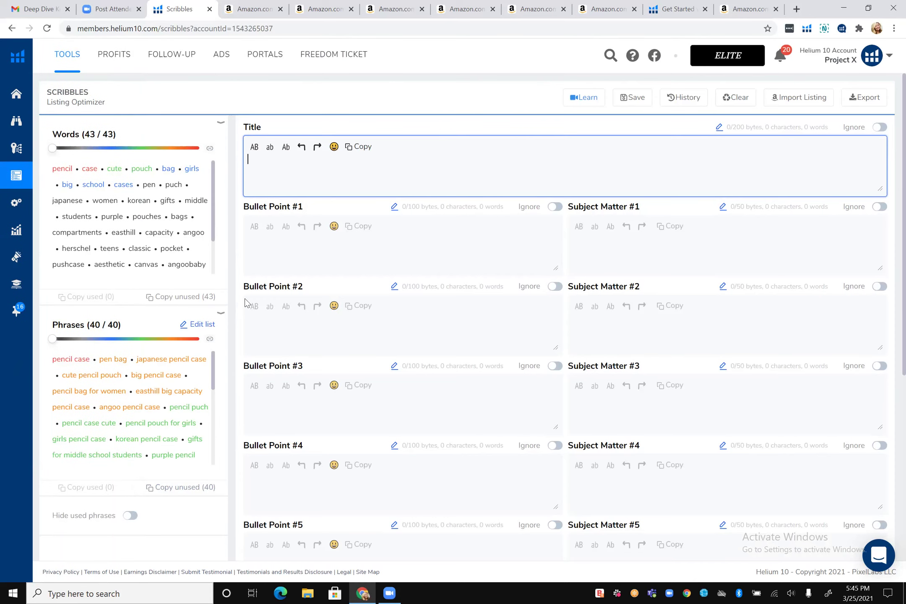
pyautogui.write('Pencil Bag for Women')
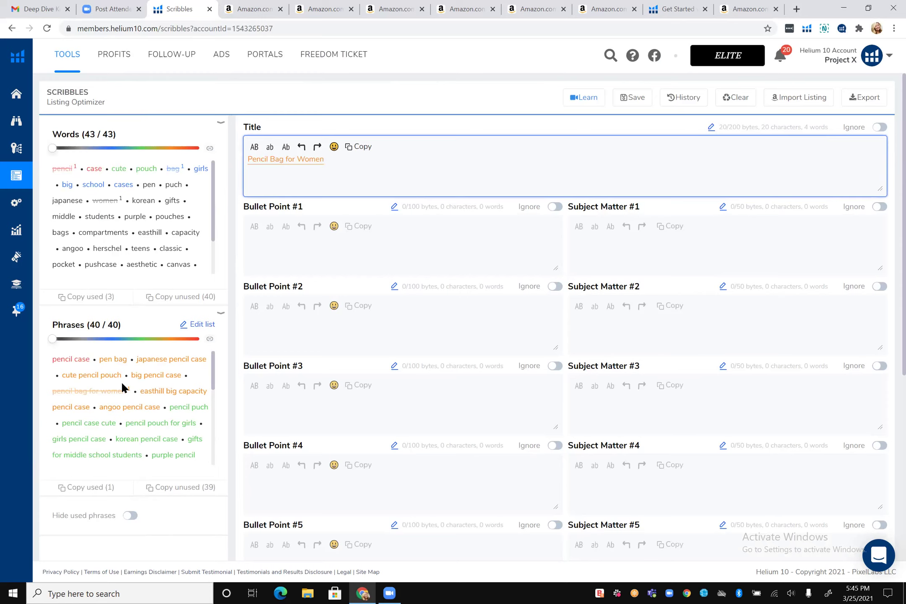
pyautogui.click(134, 518)
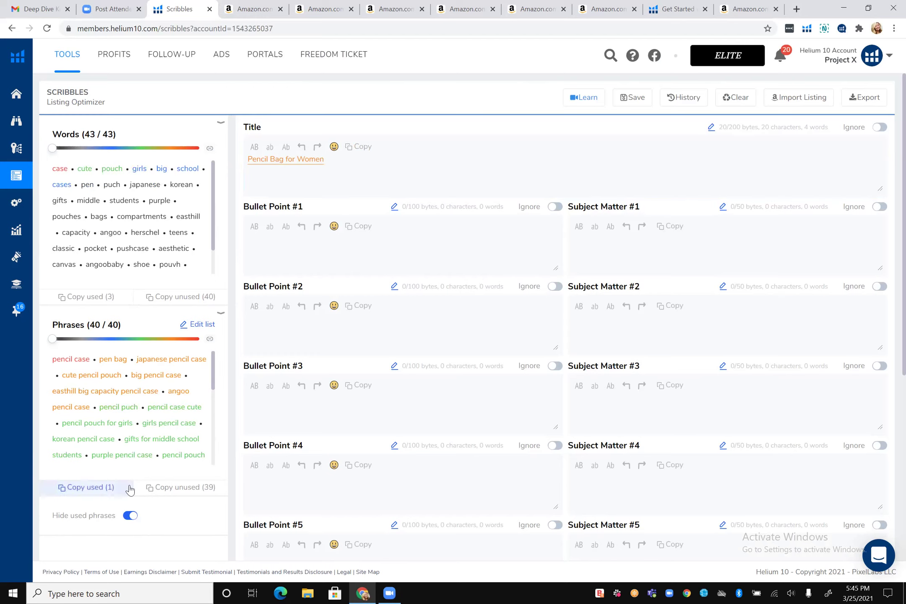
pyautogui.click(128, 519)
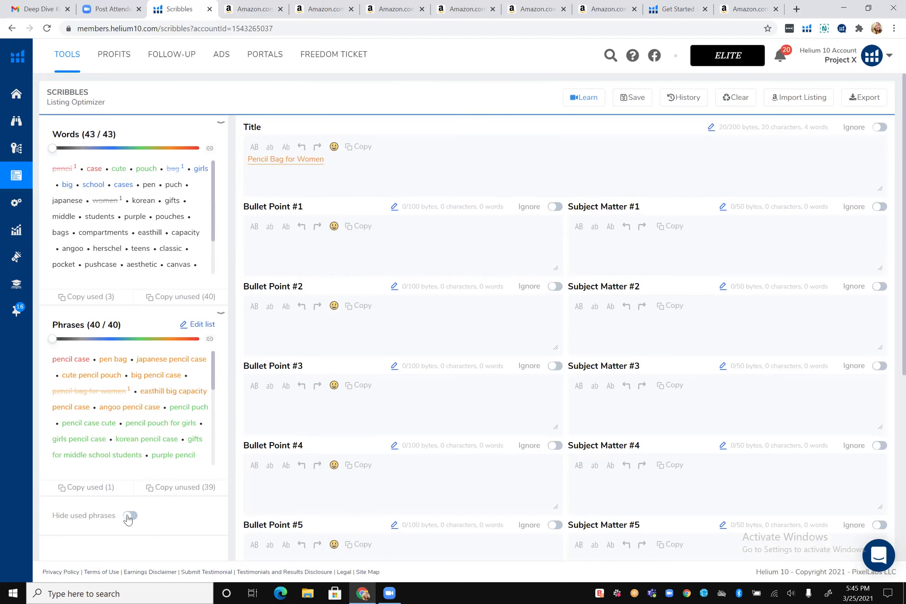
# Put the brand name in front of the title and append "- Cute Pencil Pouch" to its end.
pyautogui.click(356, 158)
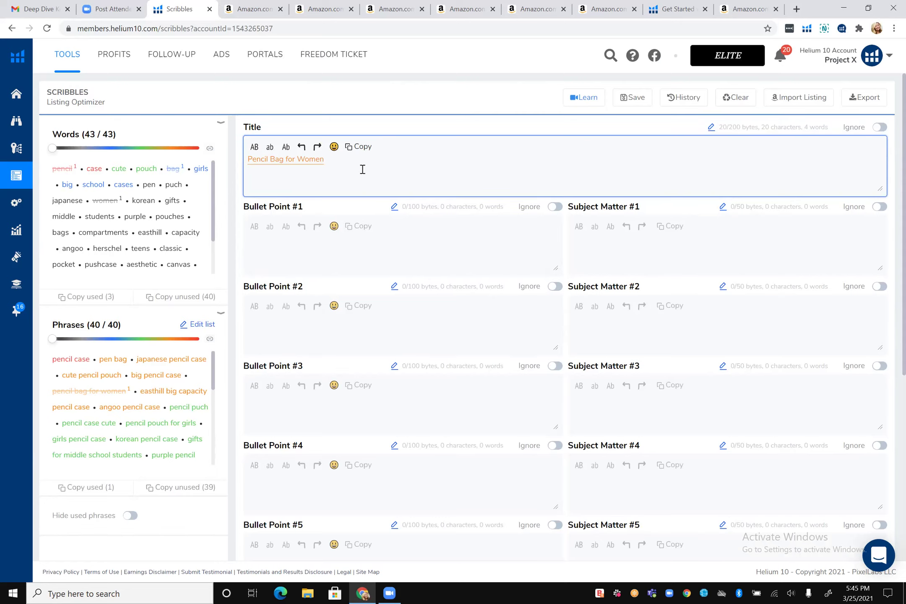
pyautogui.write('-')
pyautogui.click(249, 160)
pyautogui.write('Karyn')
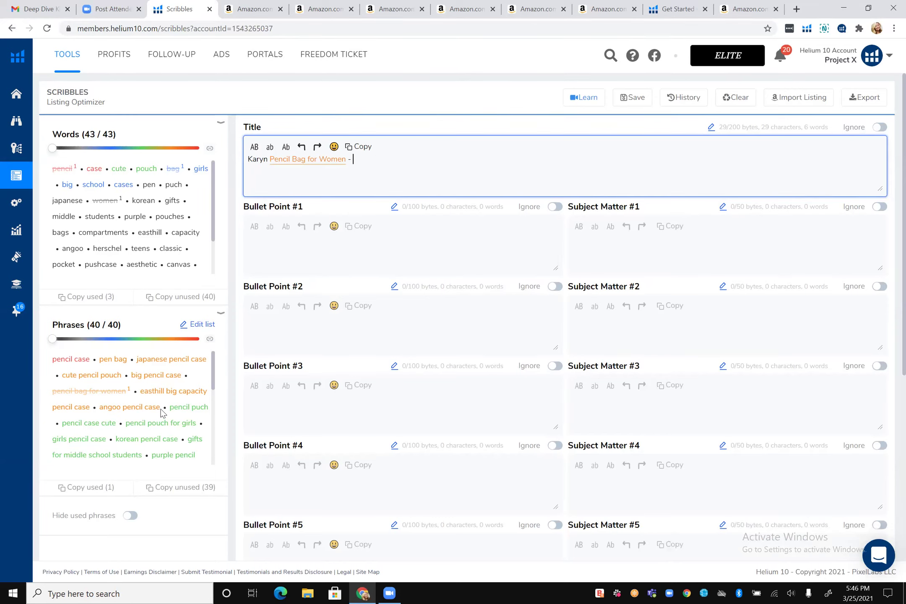
pyautogui.write('Cute Pencil Pu')
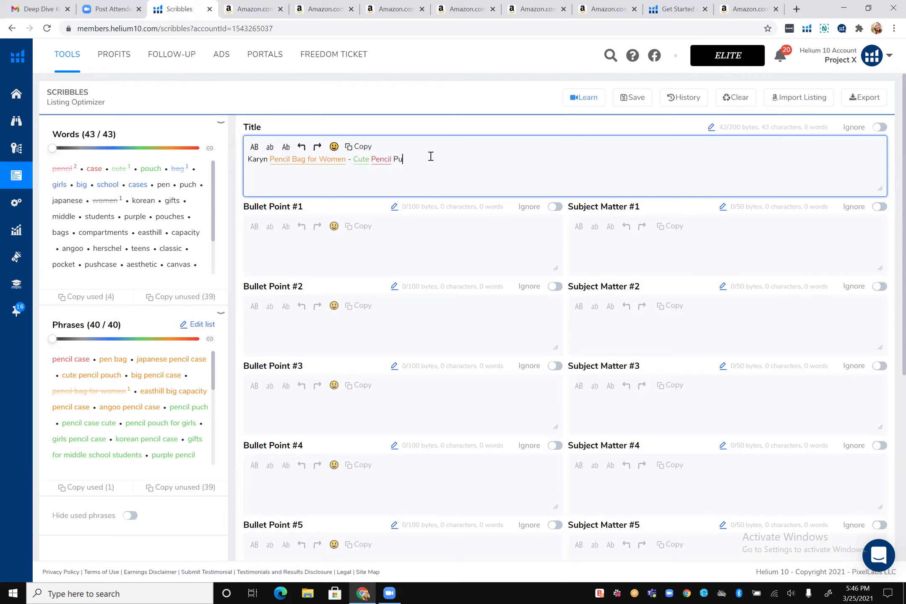
pyautogui.press('BackSpace')
pyautogui.write('ouch')
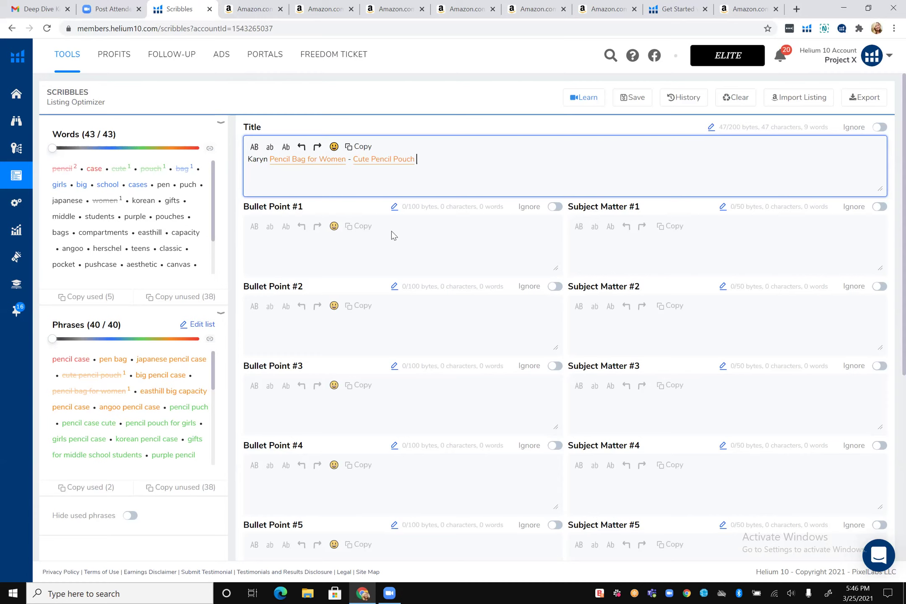
# Extend the title with "for School Supplies," after Cute Pencil Pouch.
pyautogui.write('Schoo')
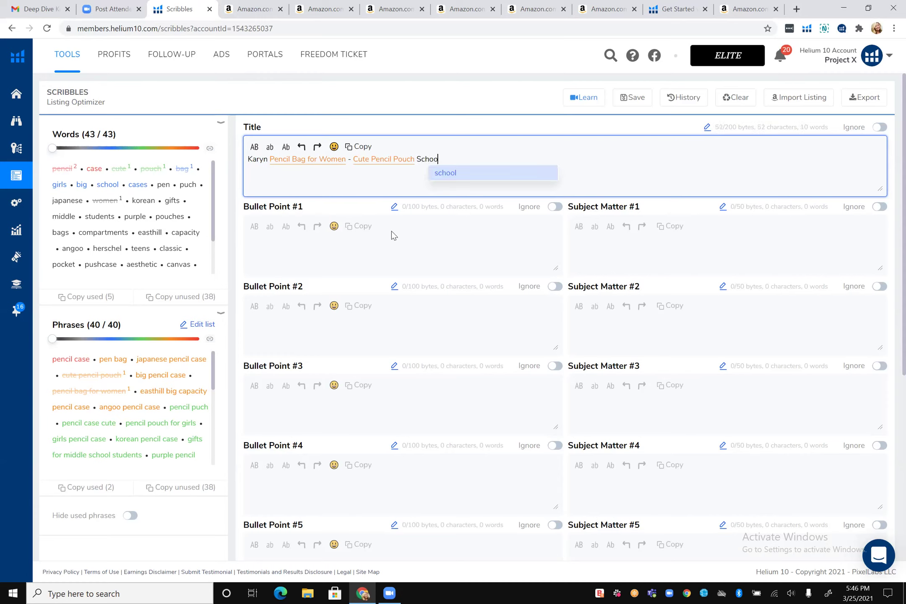
pyautogui.write('l Supplies')
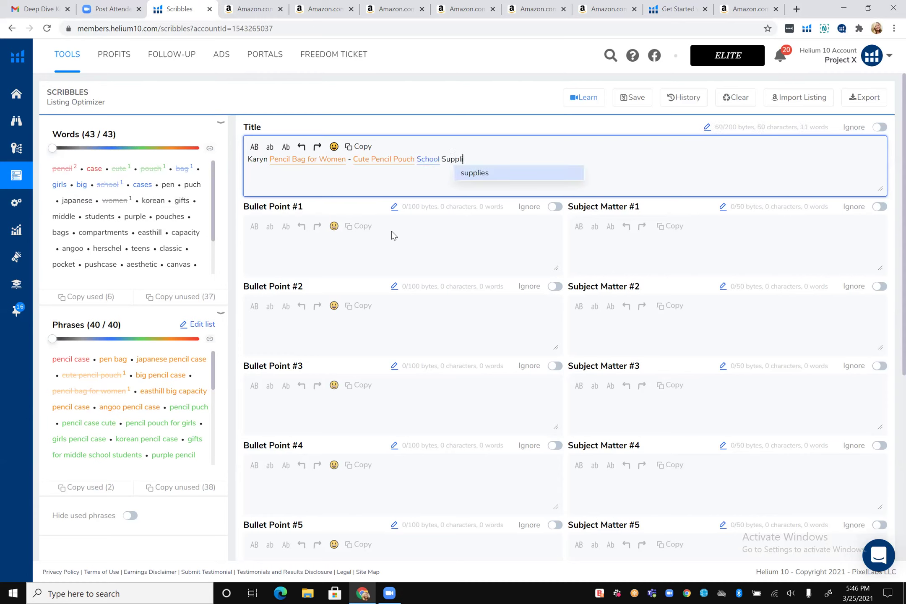
pyautogui.doubleClick(421, 160)
pyautogui.press('Left')
pyautogui.write('for ')
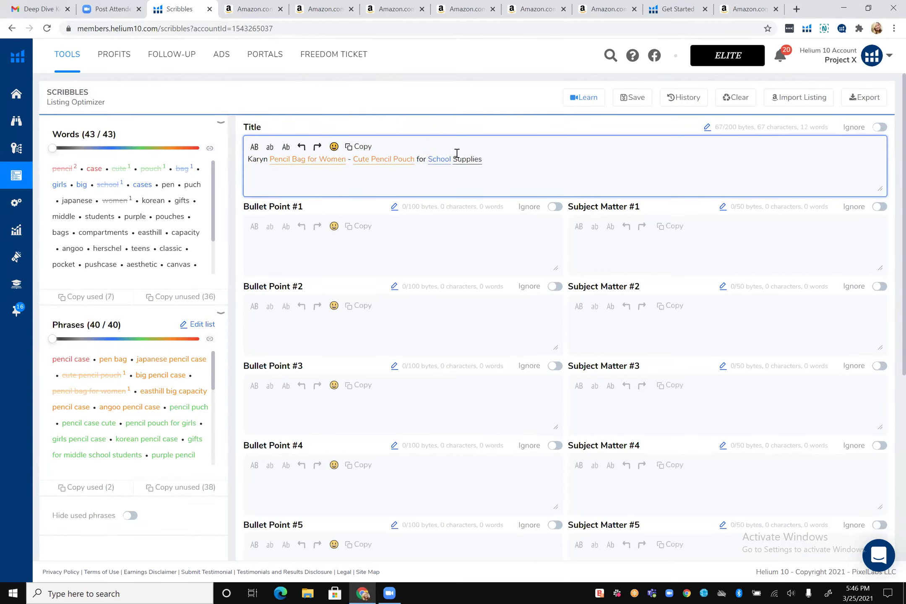
pyautogui.write(',')
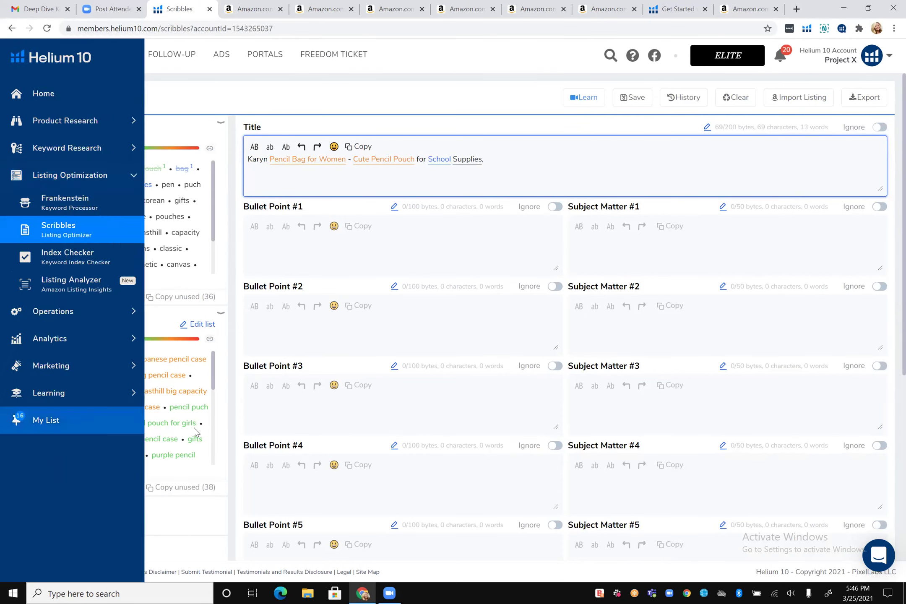
# Check the remaining phrases and finish the title with "Pencil Pouch Cute Pencil Pouches.".
pyautogui.scroll(-1, 132, 415)
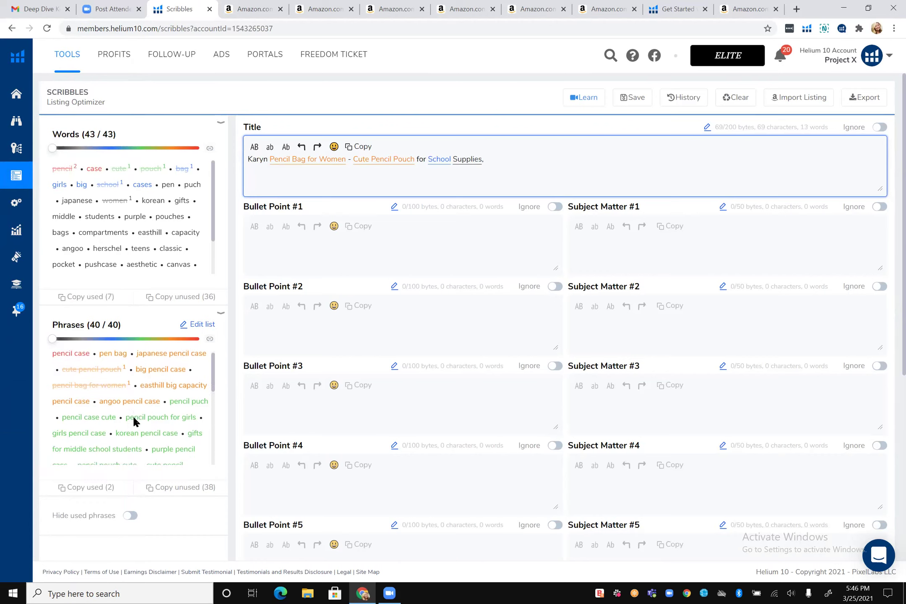
pyautogui.scroll(-1, 133, 415)
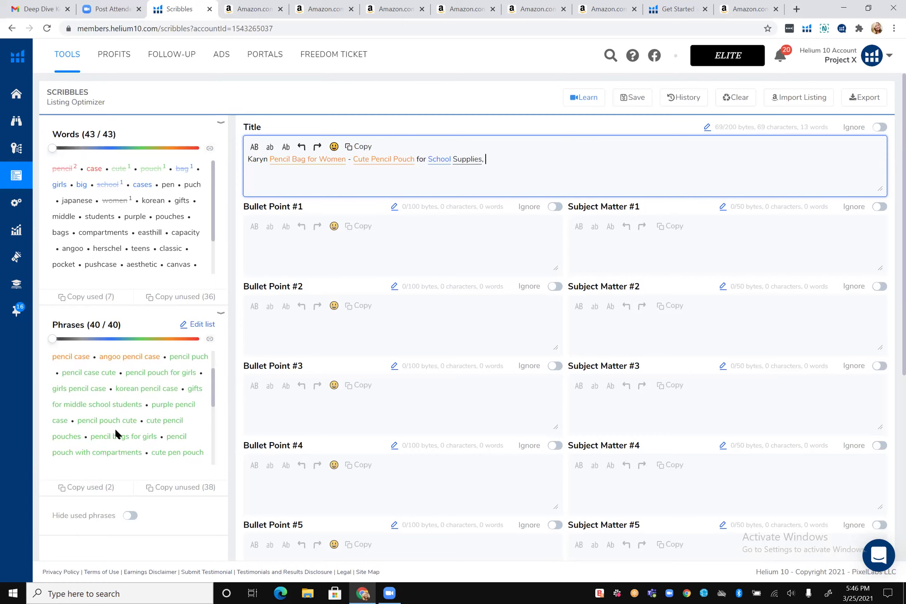
pyautogui.write('Pencil Pouch Cute')
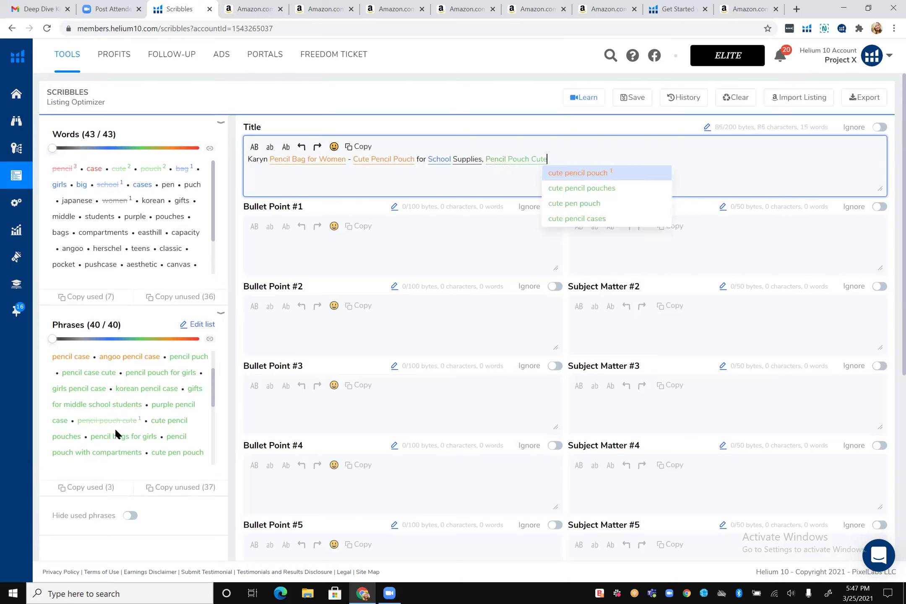
pyautogui.write(' Pencil ')
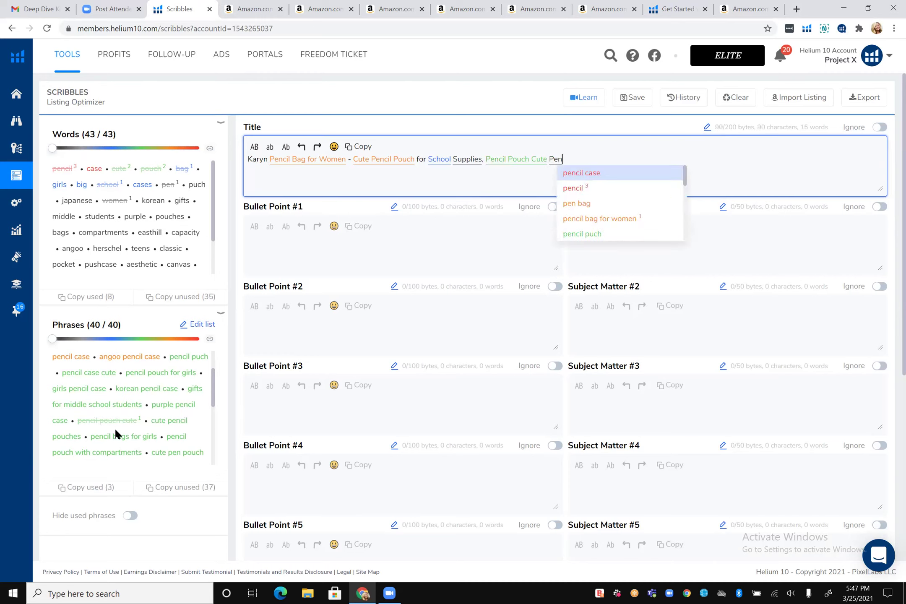
pyautogui.write('Pouches')
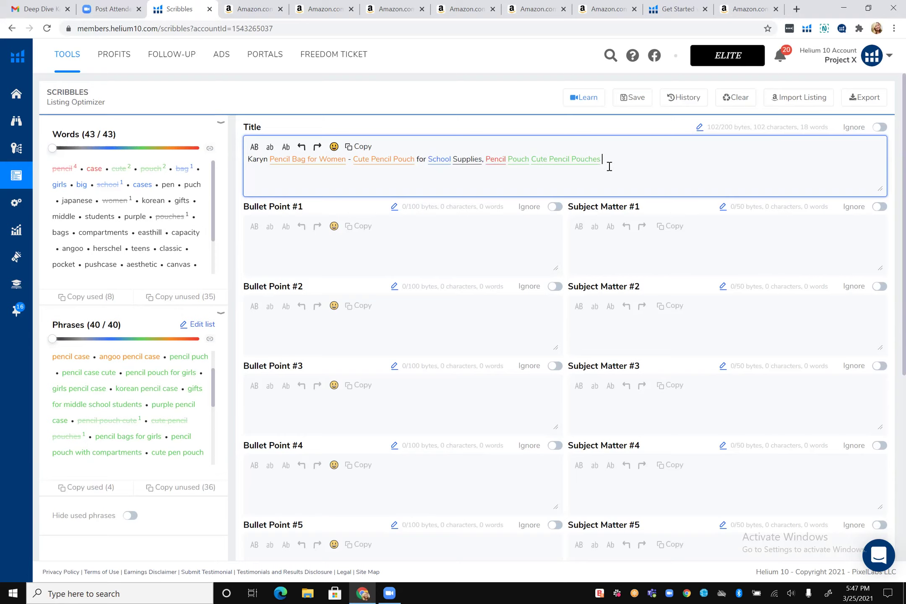
pyautogui.scroll(-3, 156, 428)
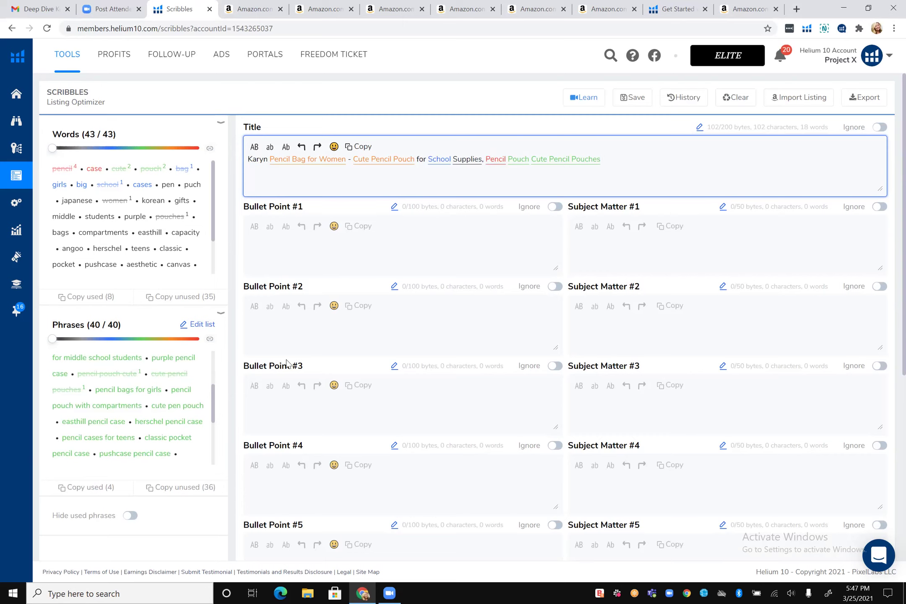
pyautogui.write('.')
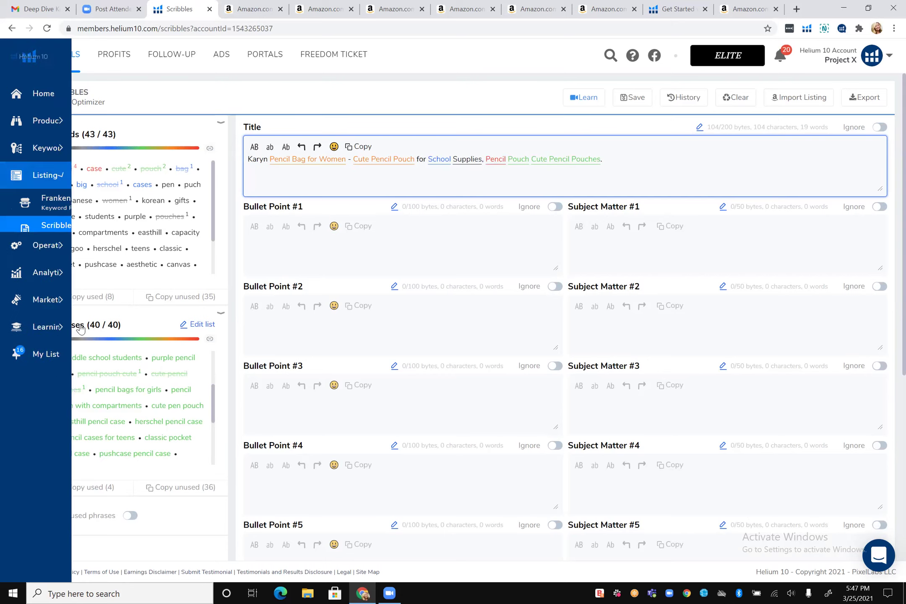
# Open helium10.com in a new browser tab, log in to the account and open the Cerebro reverse ASIN lookup.
pyautogui.click(797, 9)
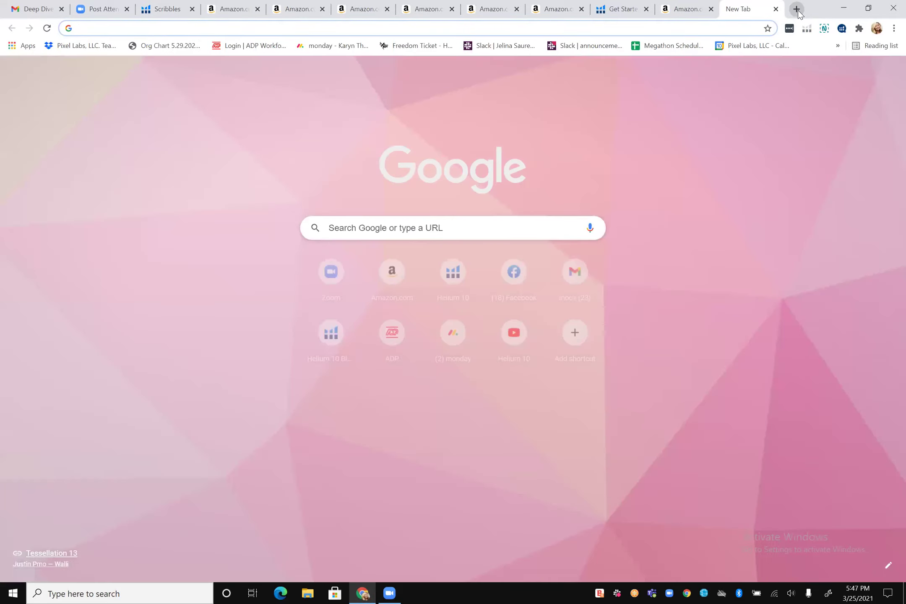
pyautogui.write('helium10.com')
pyautogui.click(407, 96)
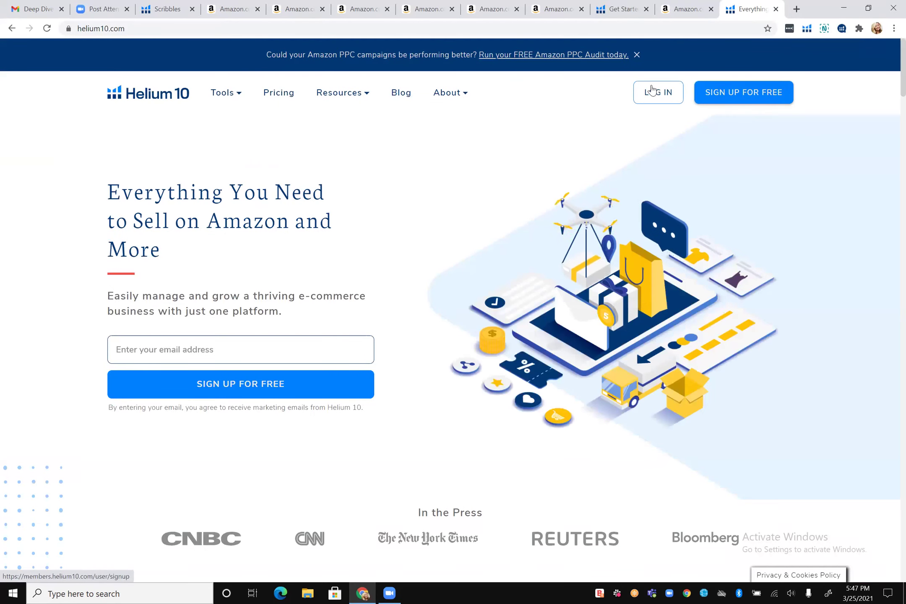
pyautogui.click(658, 93)
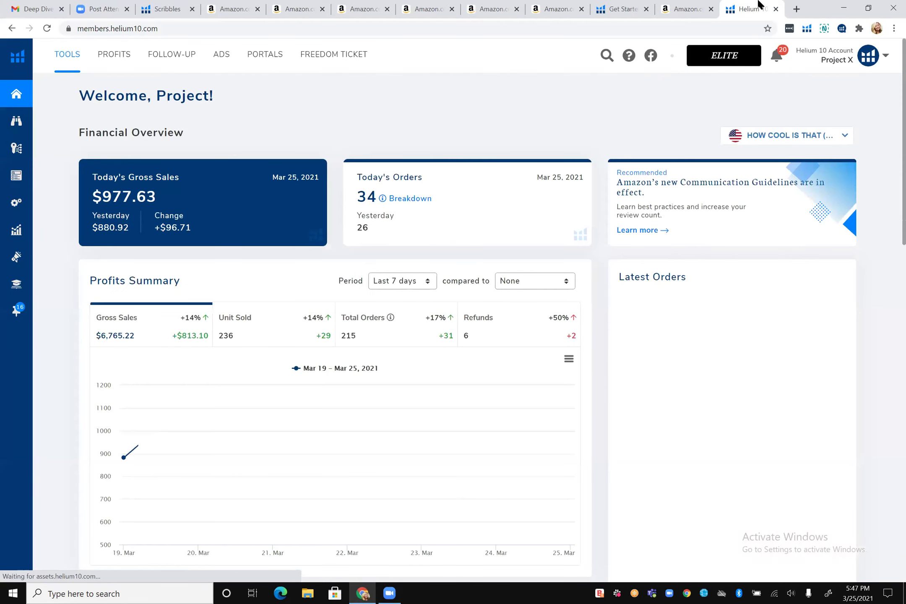
pyautogui.moveTo(40, 195)
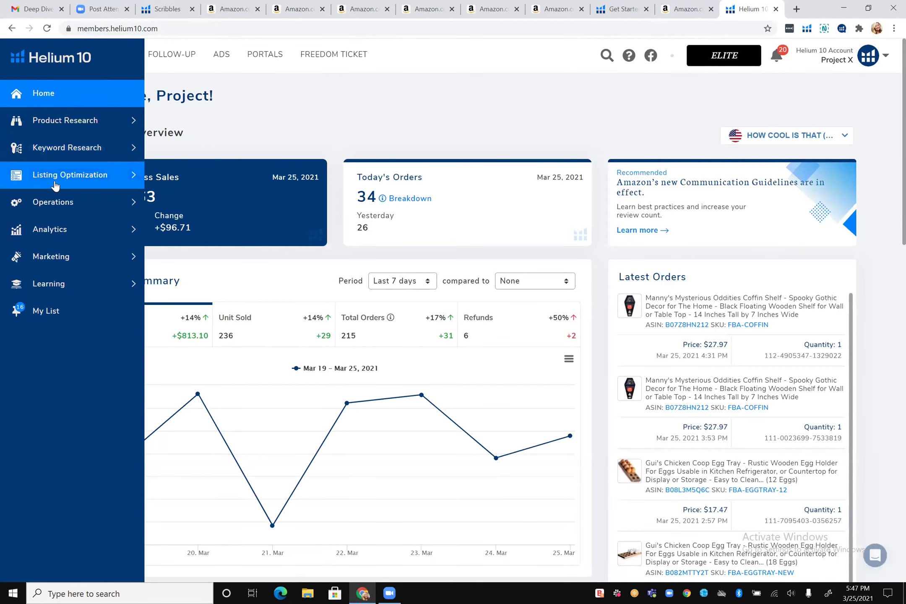
pyautogui.click(82, 149)
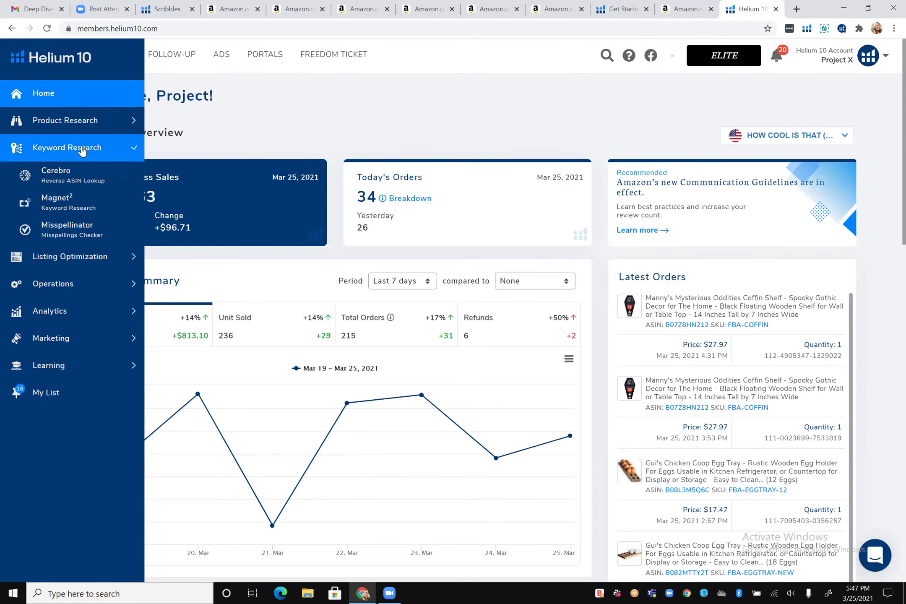
pyautogui.click(78, 182)
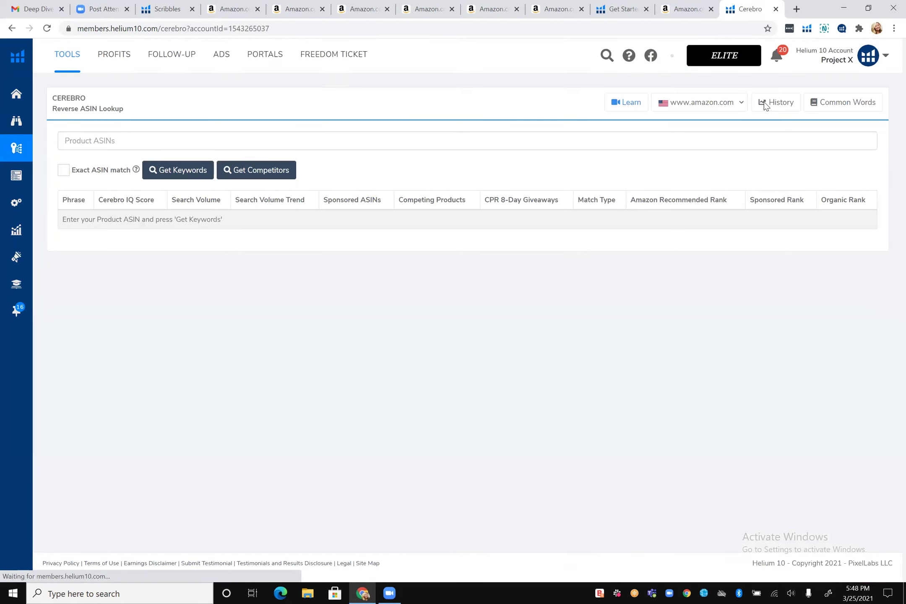
# Reopen the most recent organic search for ASIN B07QCVZFSN from the Cerebro history and look over its filtered keywords.
pyautogui.click(764, 105)
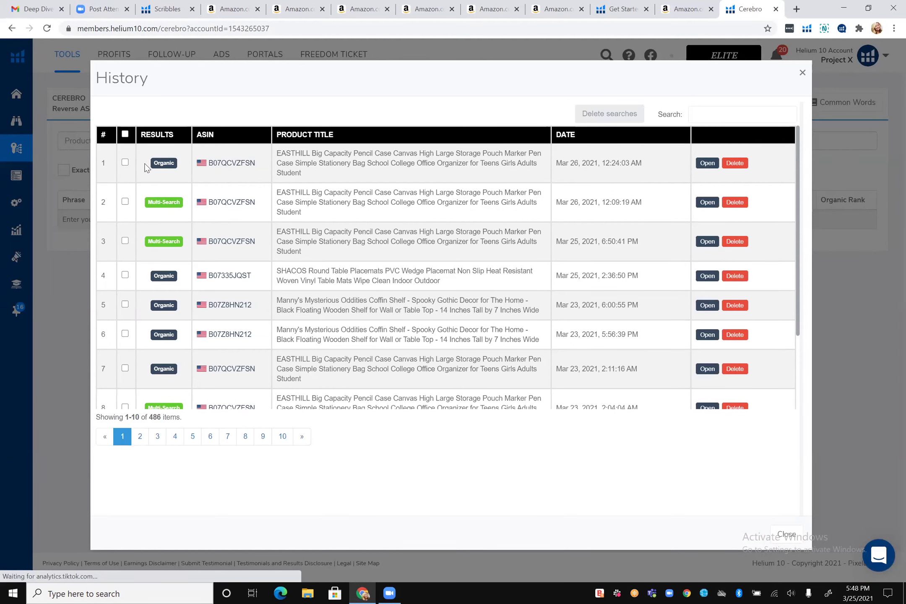
pyautogui.click(707, 163)
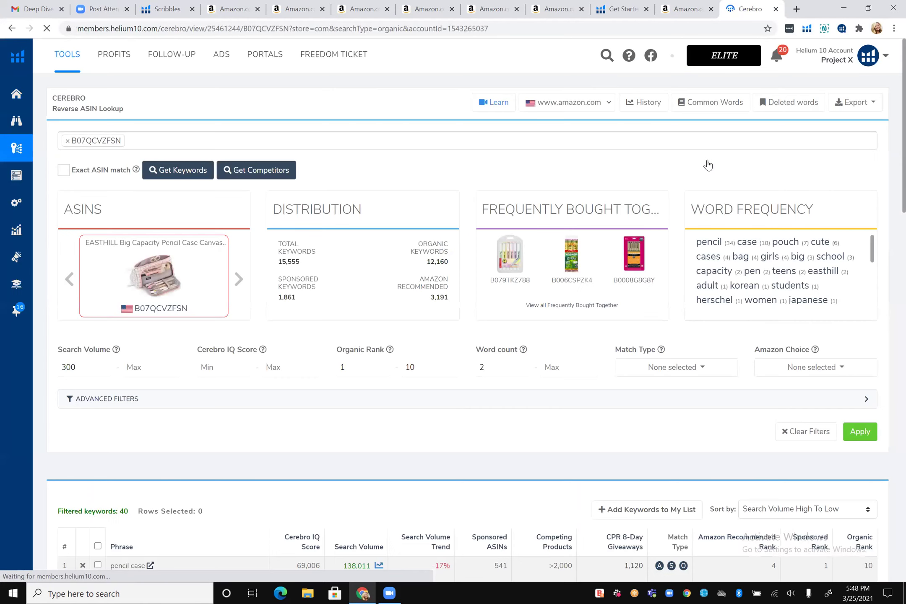
pyautogui.scroll(-3, 708, 165)
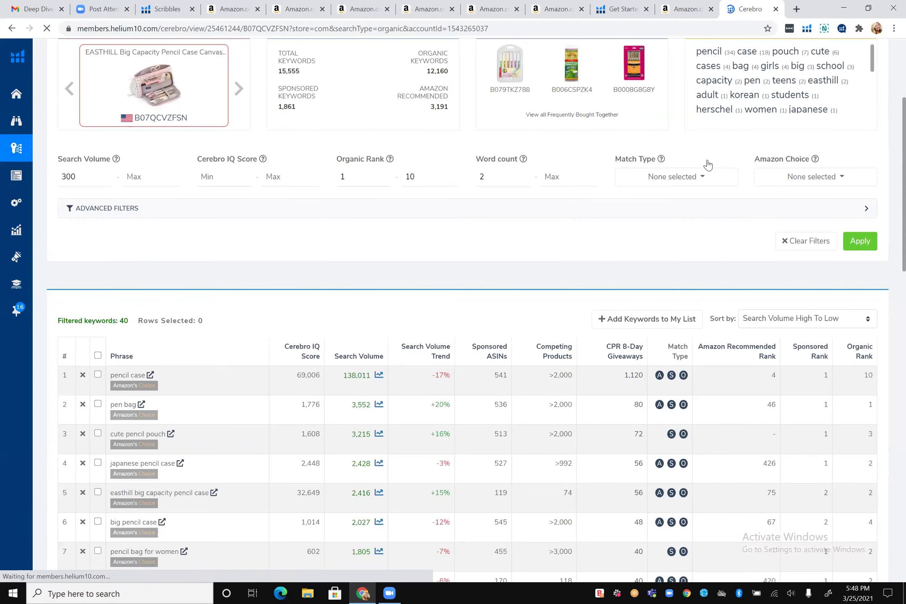
pyautogui.scroll(-4, 708, 165)
pyautogui.scroll(1, 882, 130)
# Sort the keyword table by organic rank, then re-sort it by competing products from low to high.
pyautogui.click(863, 133)
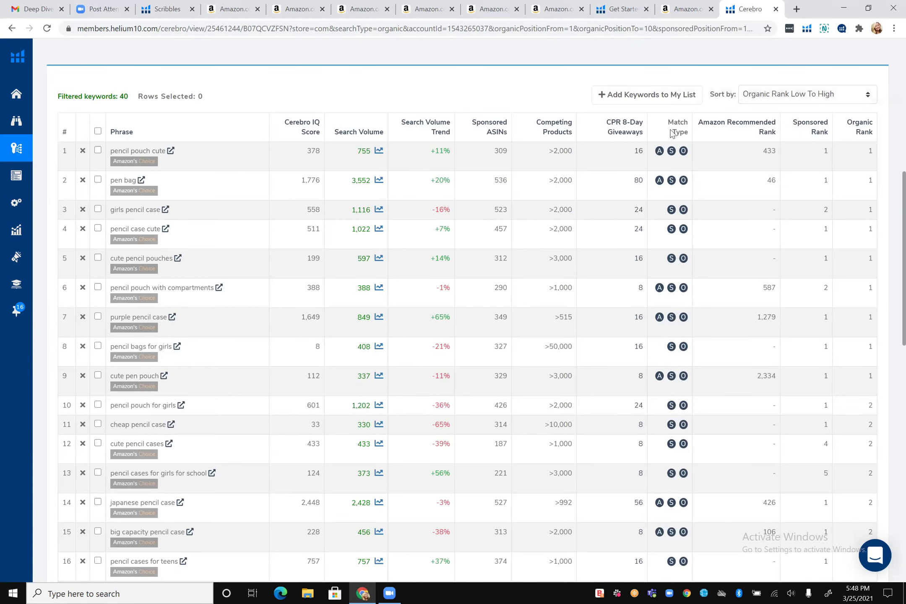
pyautogui.moveTo(549, 131)
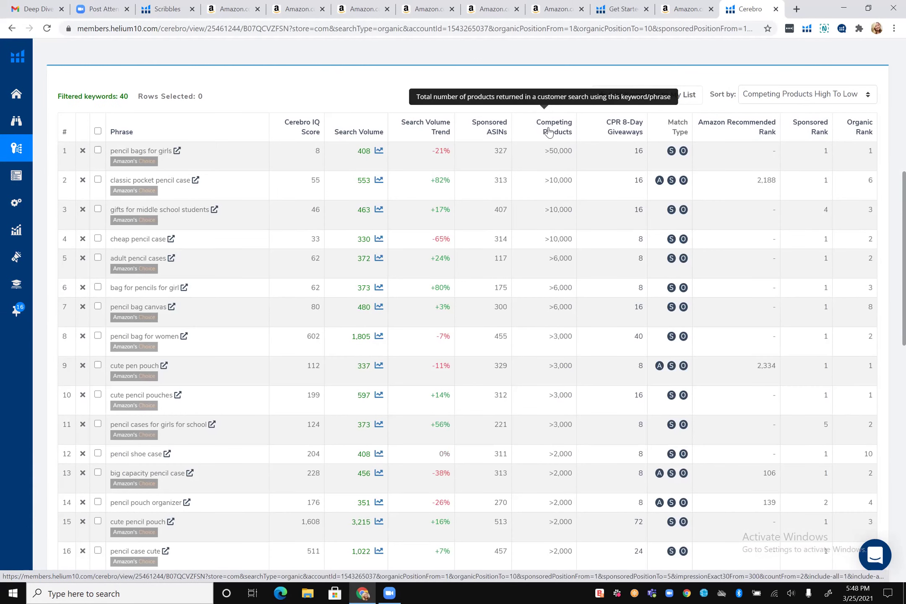
pyautogui.click(550, 131)
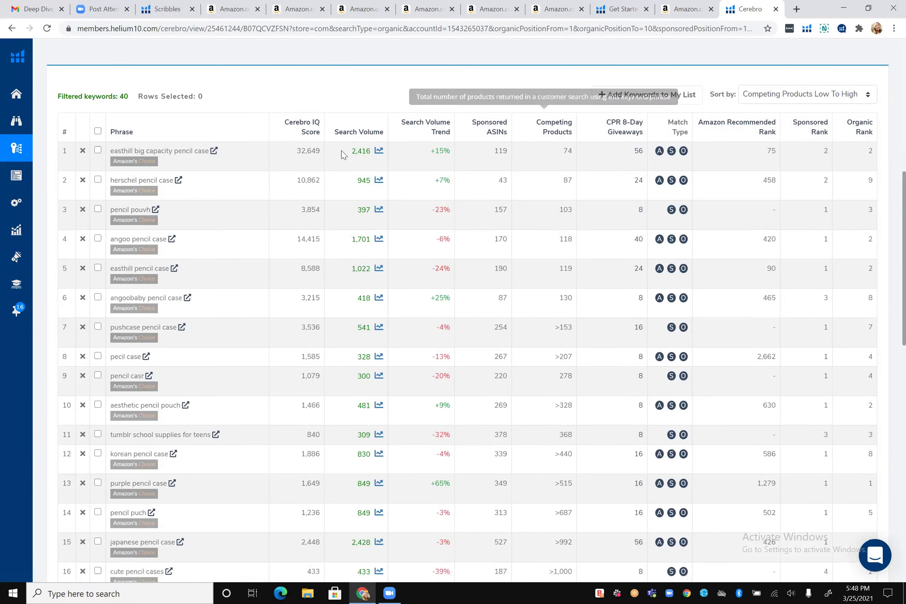
# Remove the brand phrases easthill big capacity pencil case, herschel pencil case, easthill pencil case and angoobaby pencil case from the keyword results.
pyautogui.click(83, 152)
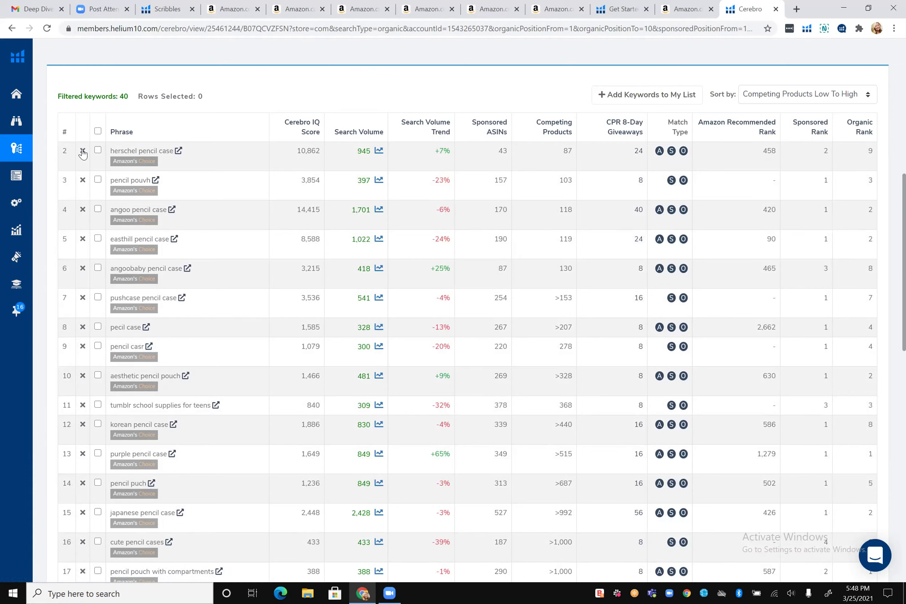
pyautogui.click(82, 152)
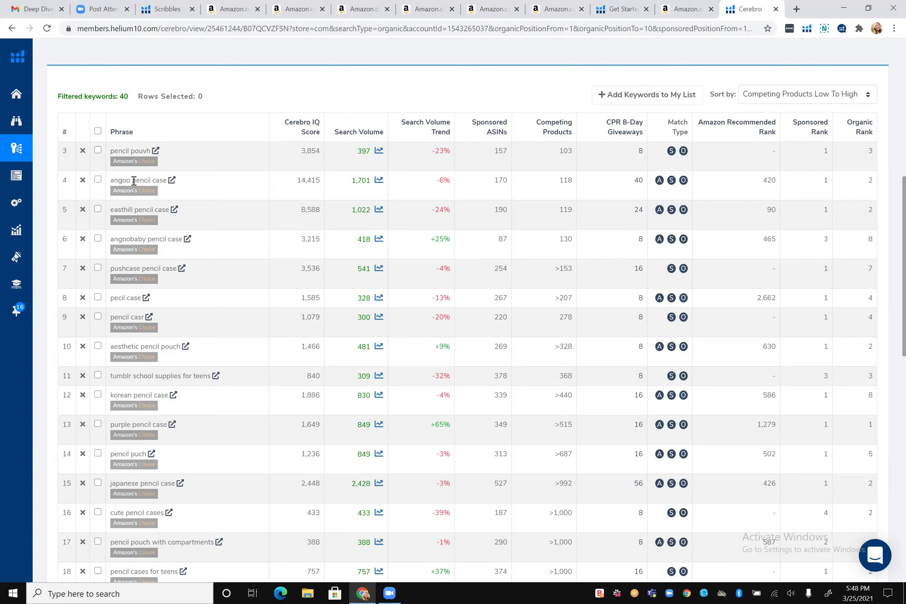
pyautogui.click(83, 210)
pyautogui.click(83, 210)
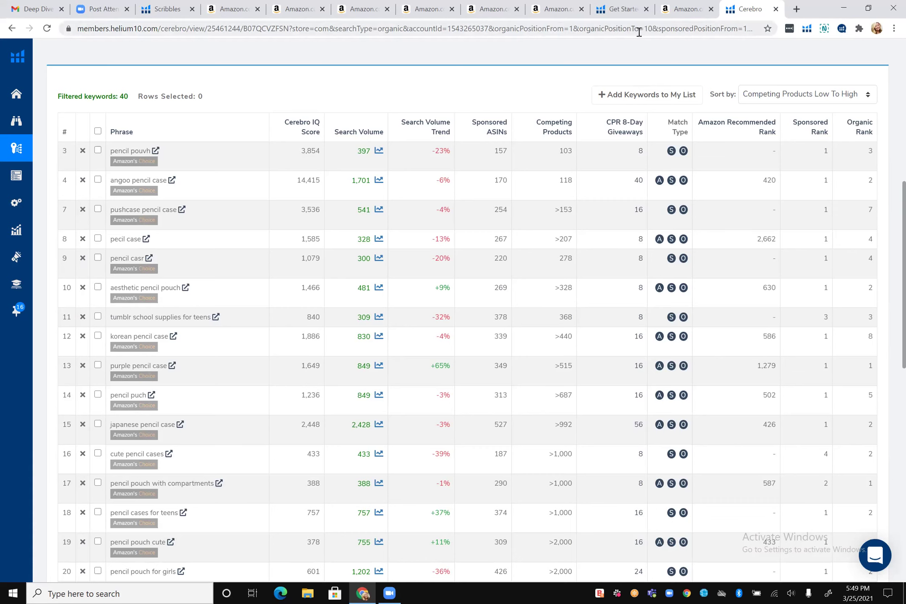
# Move the Cerebro browser tab directly beside the Scribbles tab and return to the Scribbles listing.
pyautogui.click(161, 10)
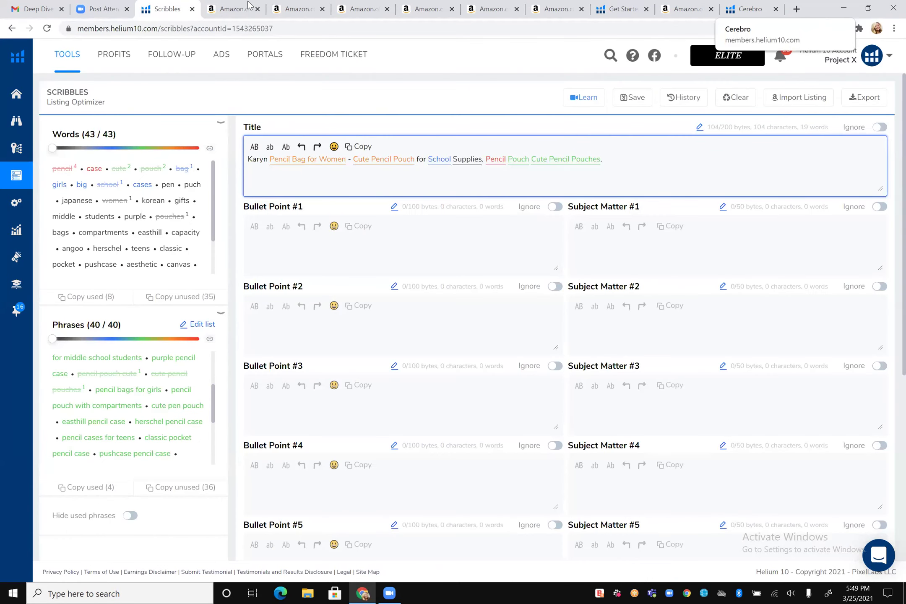
pyautogui.moveTo(747, 8); pyautogui.dragTo(245, 6)
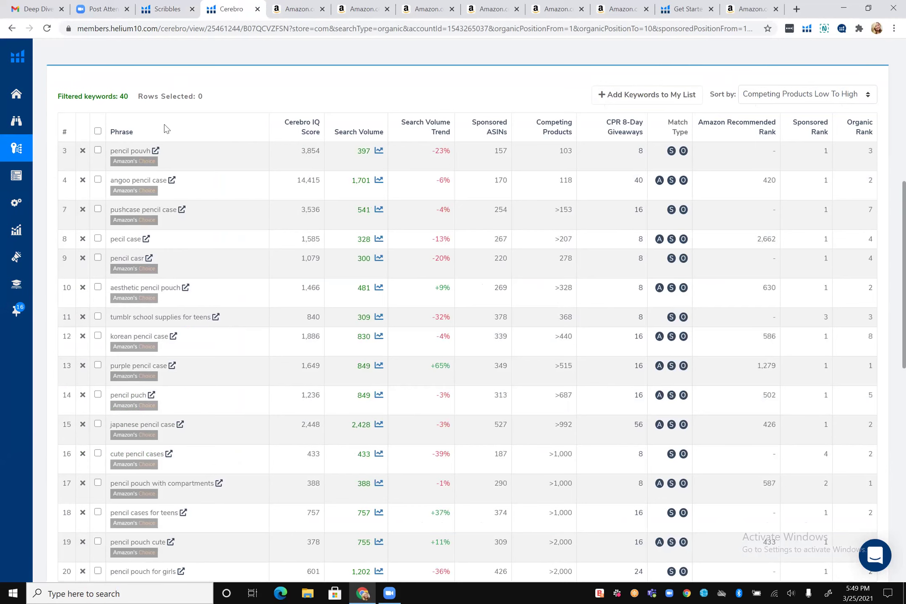
pyautogui.click(156, 10)
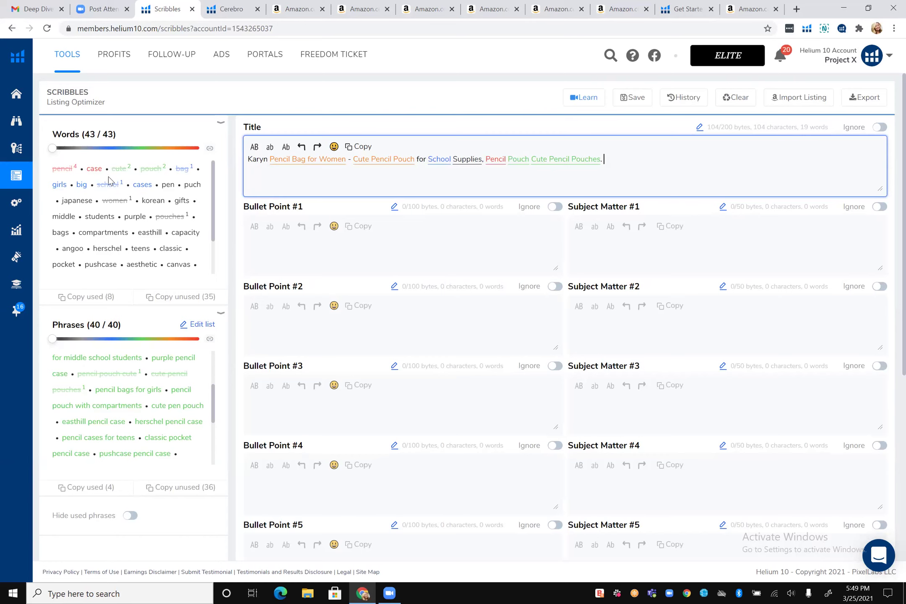
# Review the word list and start the listing's Search Terms with "pencil case".
pyautogui.scroll(-1, 104, 207)
pyautogui.scroll(-2, 104, 207)
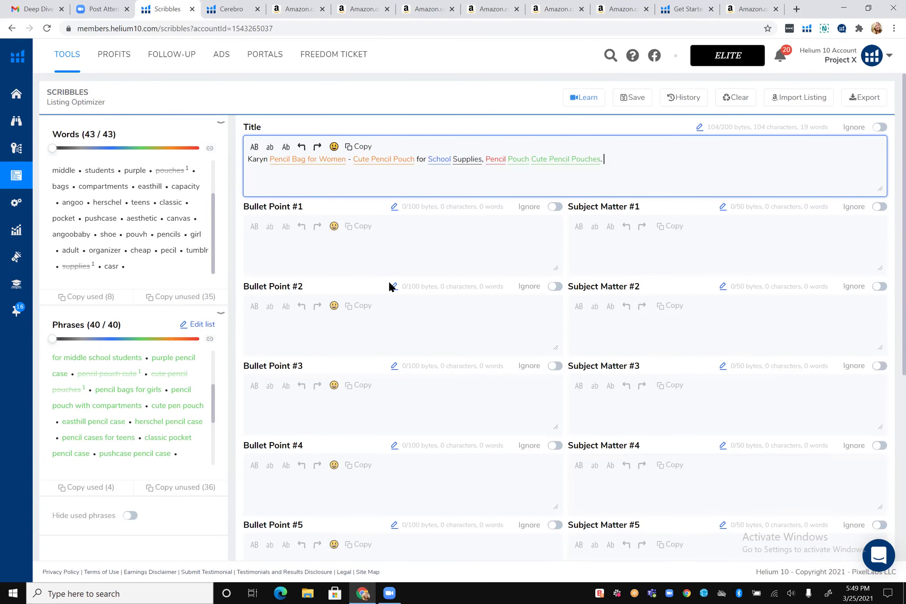
pyautogui.scroll(-5, 389, 283)
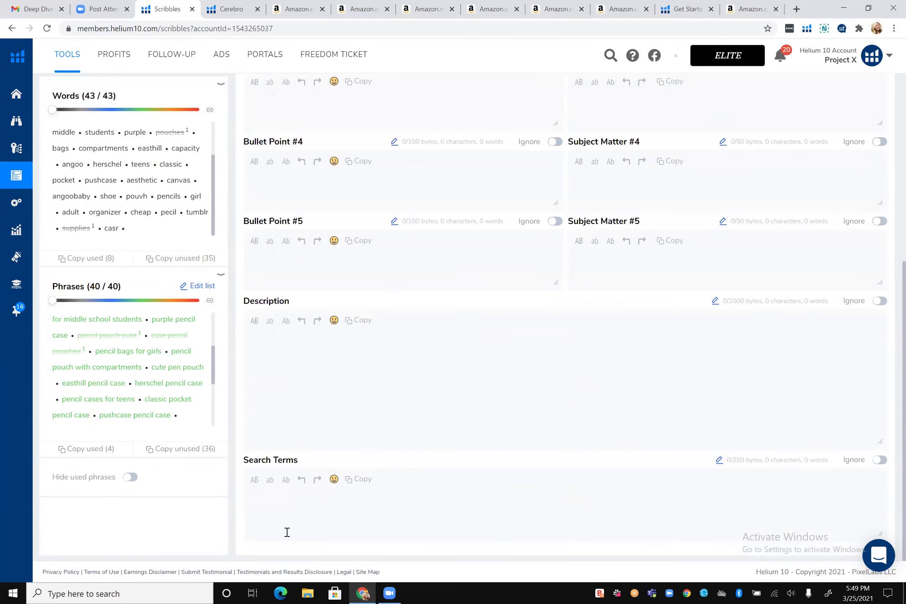
pyautogui.click(287, 490)
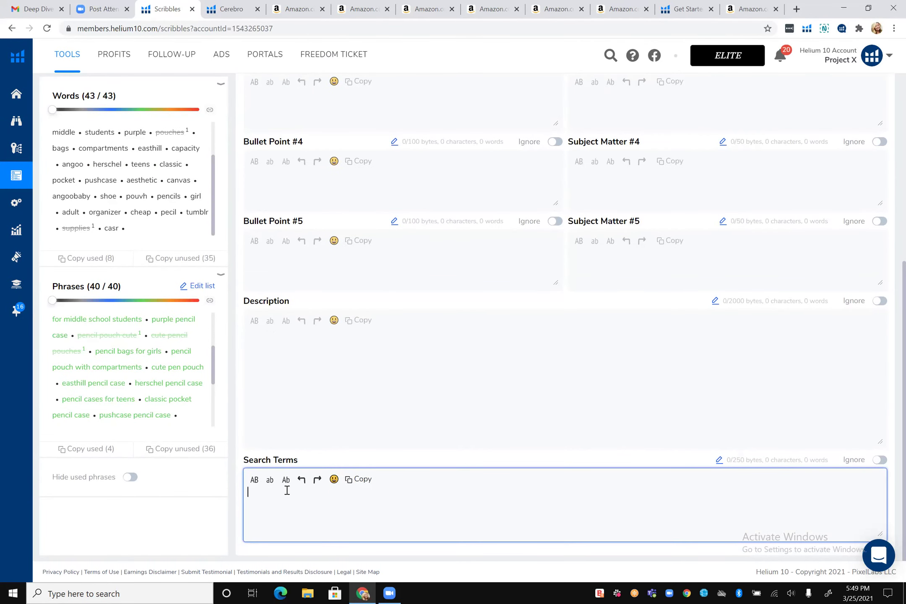
pyautogui.scroll(5, 140, 182)
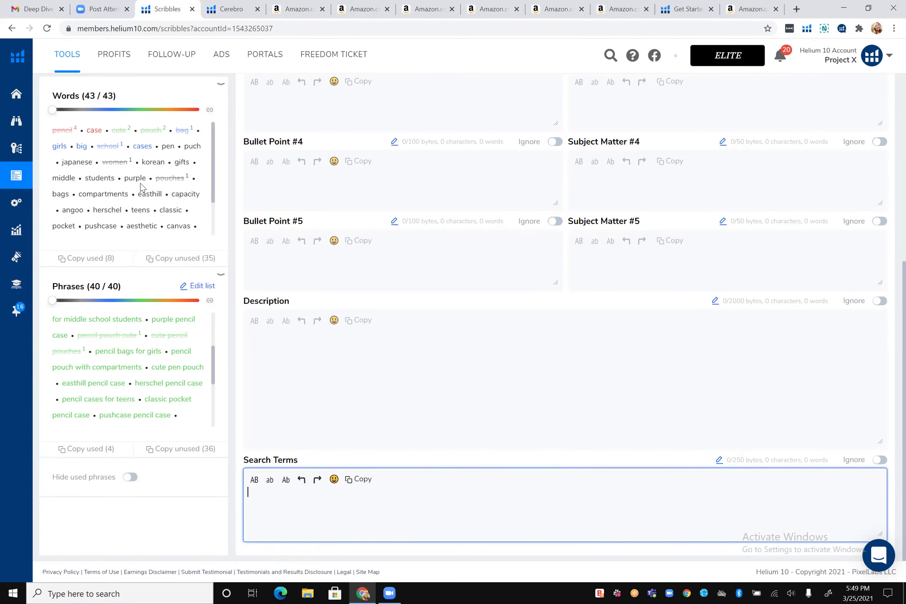
pyautogui.scroll(-1, 312, 384)
pyautogui.write('pencil case ')
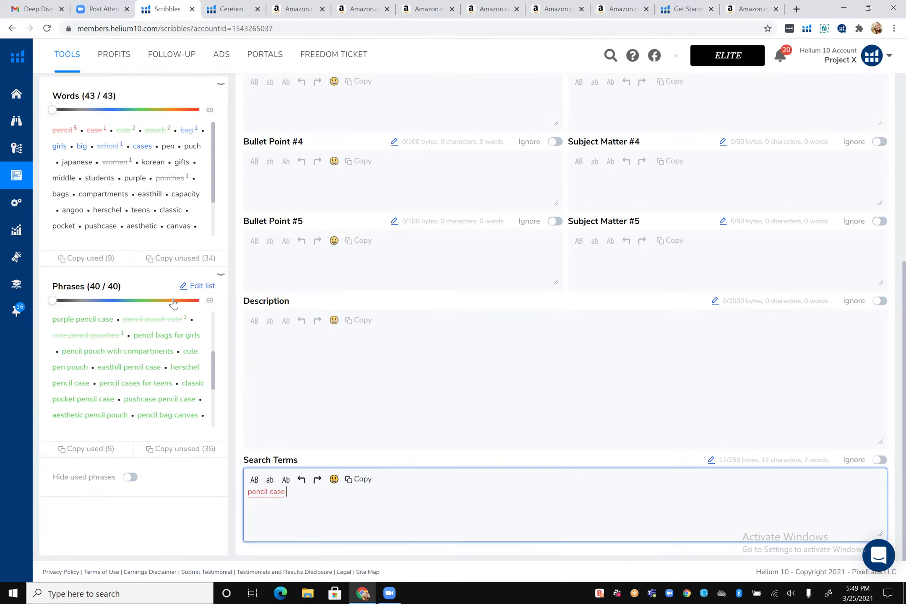
# Extend the Search Terms with "cute pouch bag girls big school cases".
pyautogui.write('cute puch')
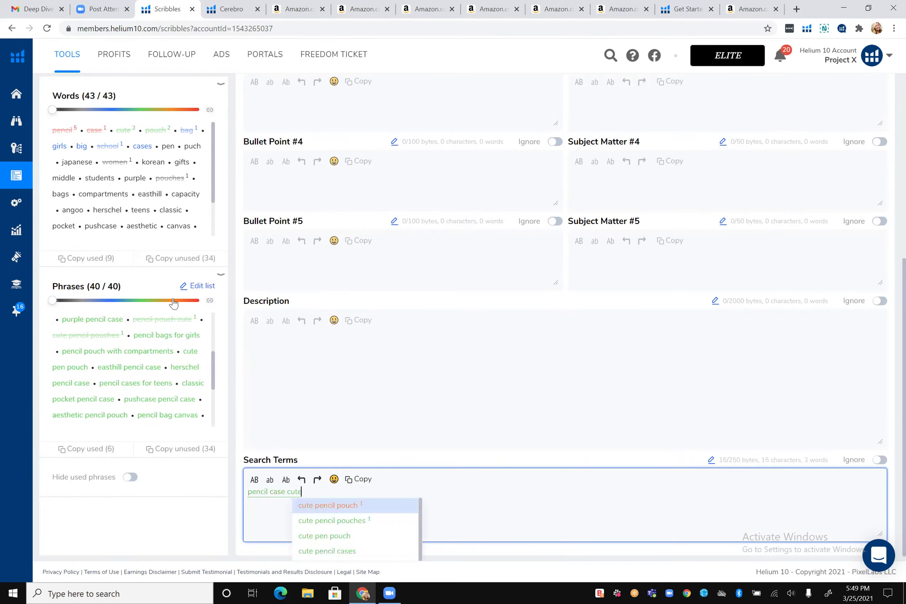
pyautogui.press('BackSpace')
pyautogui.press('BackSpace')
pyautogui.press('BackSpace')
pyautogui.press('BackSpace')
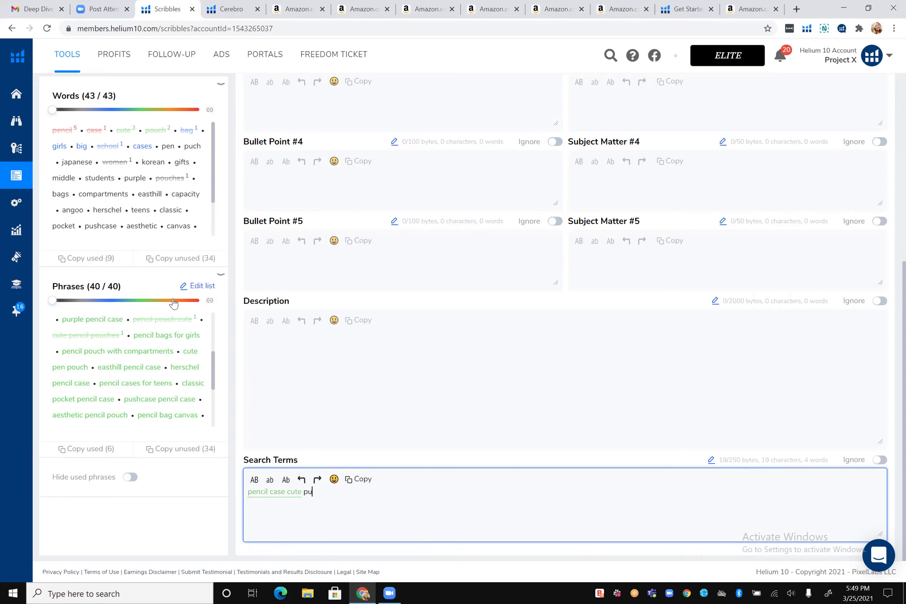
pyautogui.write('ouch bag girls b')
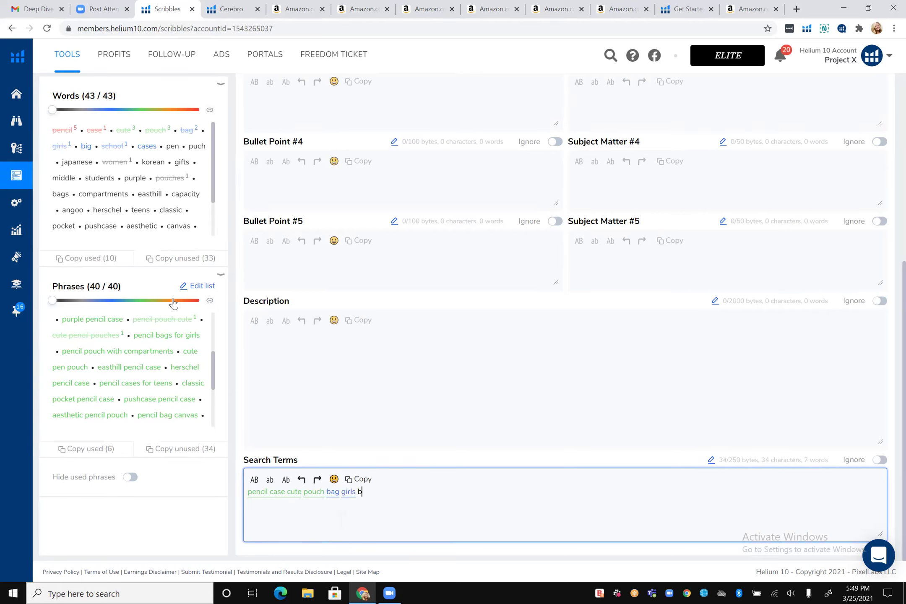
pyautogui.write('ig school cases ')
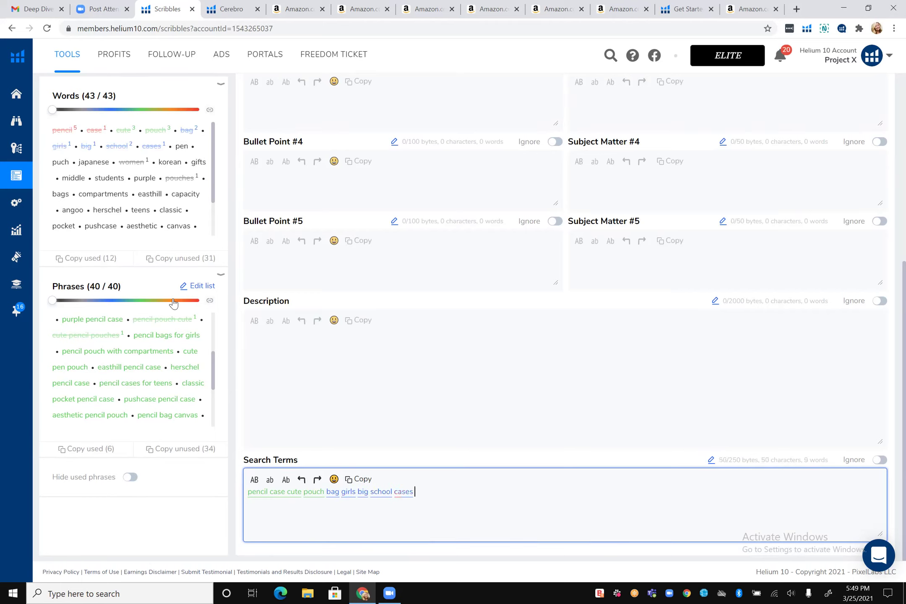
# Append "pen puch japanese women korean gifts middle students purple pouches" to the Search Terms.
pyautogui.write('pen puch ')
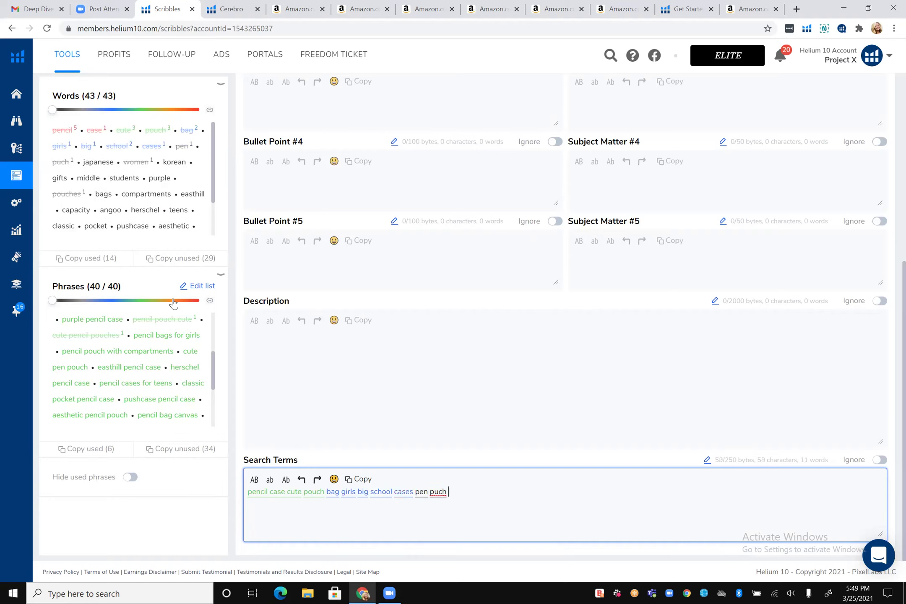
pyautogui.write('japaneses')
pyautogui.press('BackSpace')
pyautogui.write('women korean gifts midd')
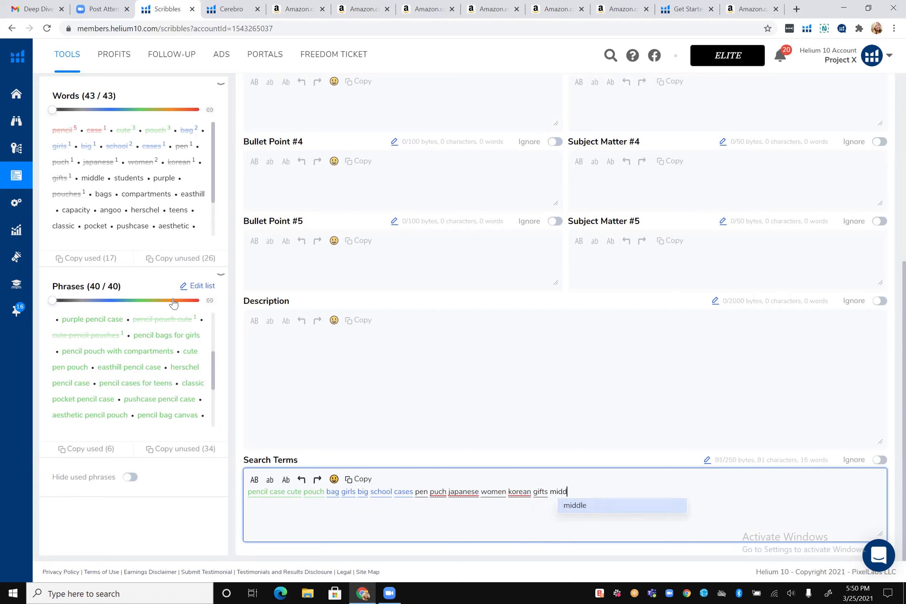
pyautogui.write('le students purp')
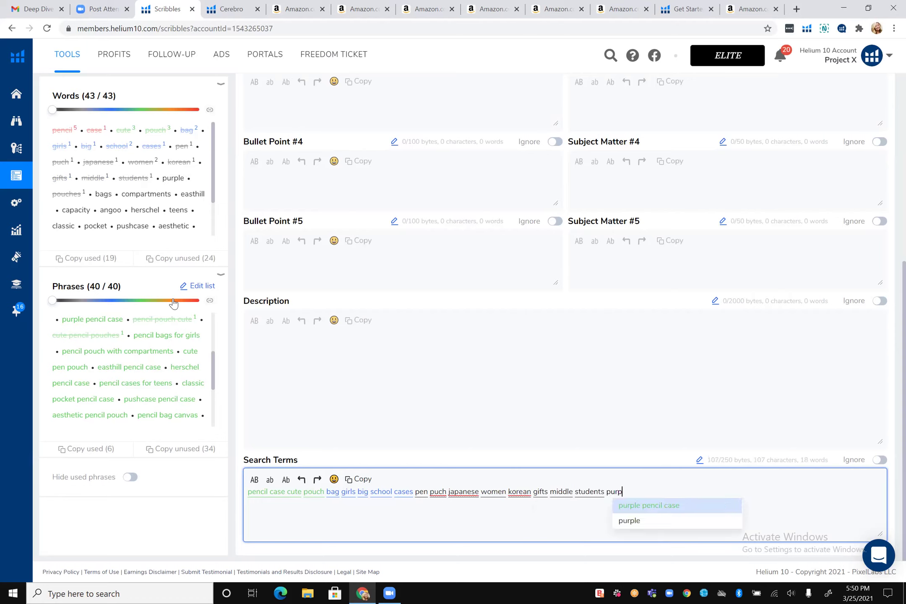
pyautogui.write('le pouches')
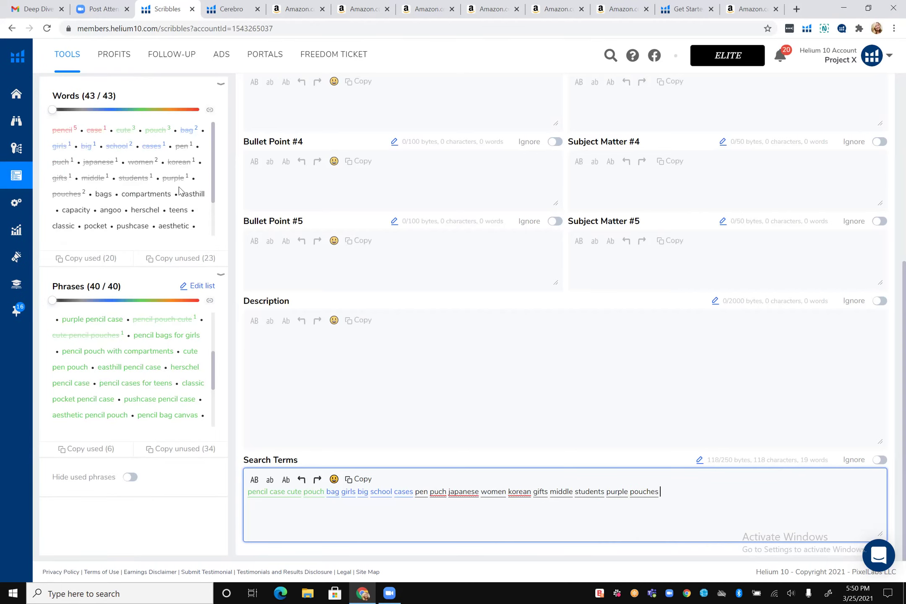
# Check the remaining unused words and add the misspelling "pouvh" to the Search Terms.
pyautogui.scroll(-1, 178, 187)
pyautogui.scroll(-1, 178, 187)
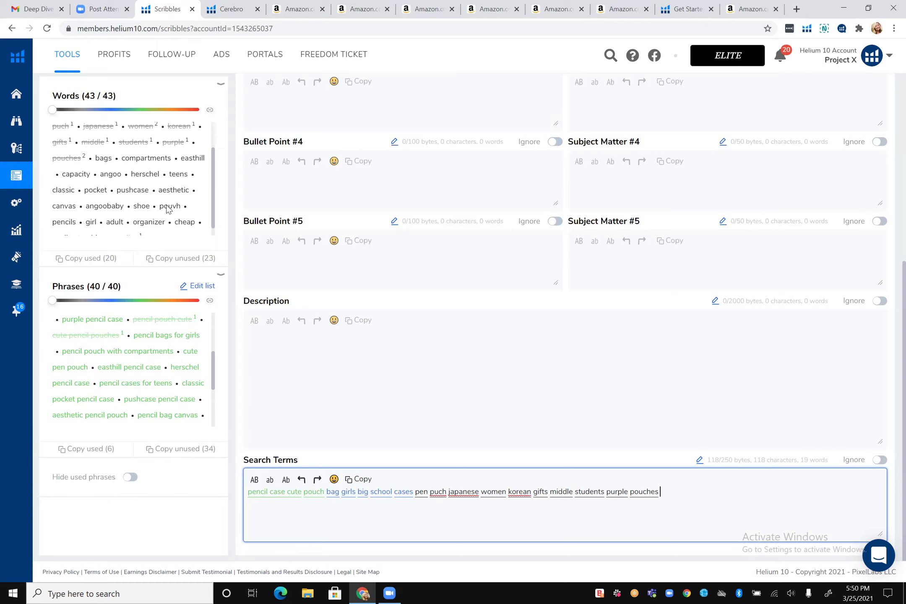
pyautogui.write('ou')
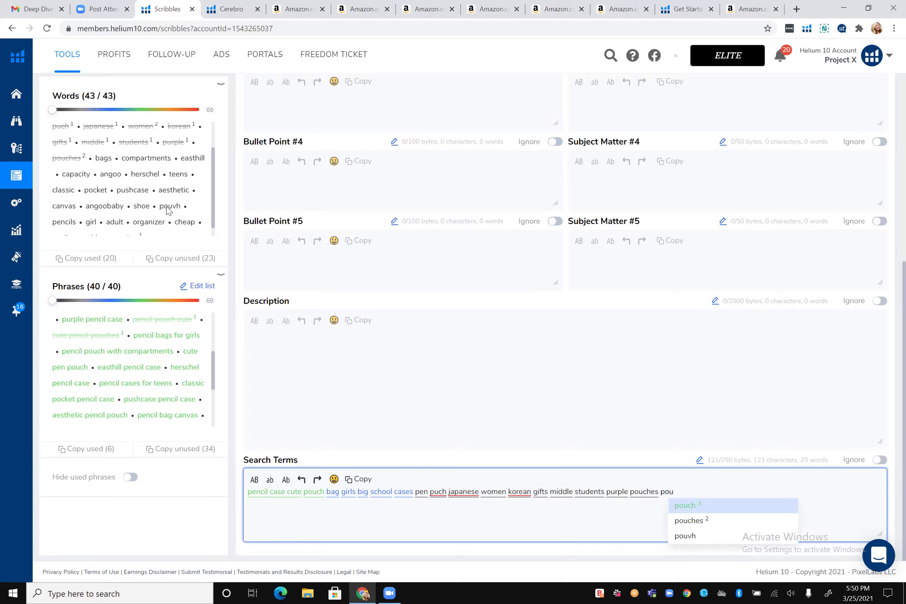
pyautogui.write('vh')
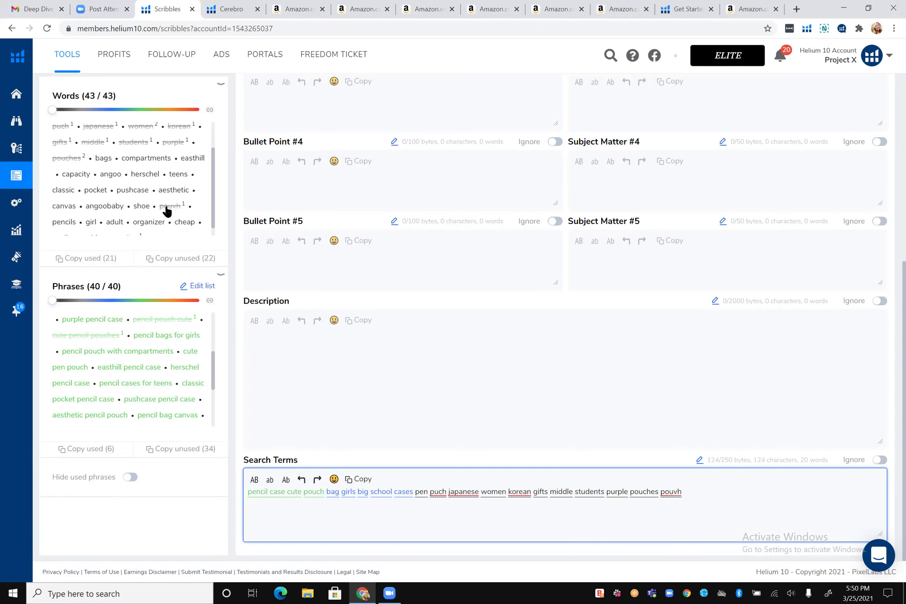
pyautogui.scroll(5, 462, 216)
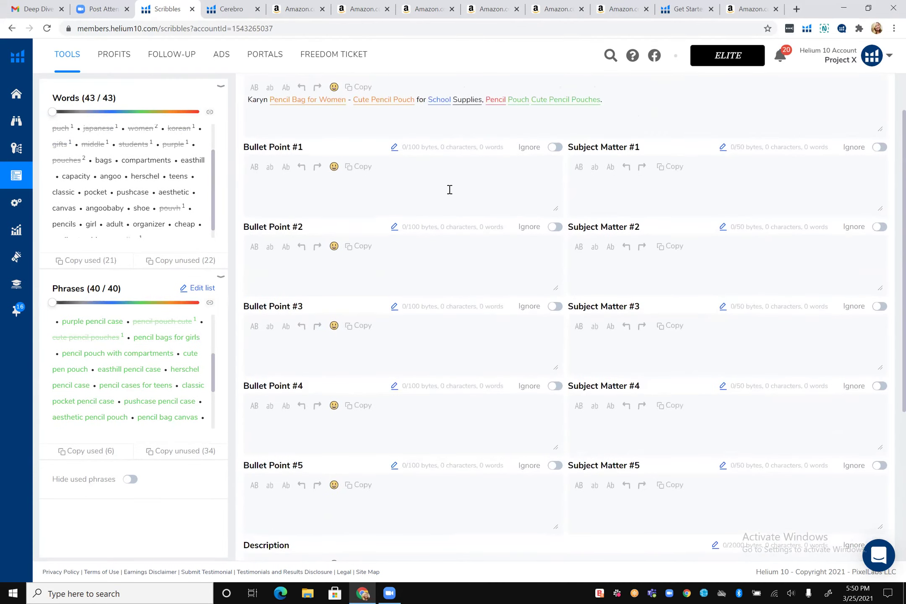
# Add "casr pecil girl pencils canvas pocket puchase" to the Search Terms and hide the used phrases.
pyautogui.scroll(-5, 449, 189)
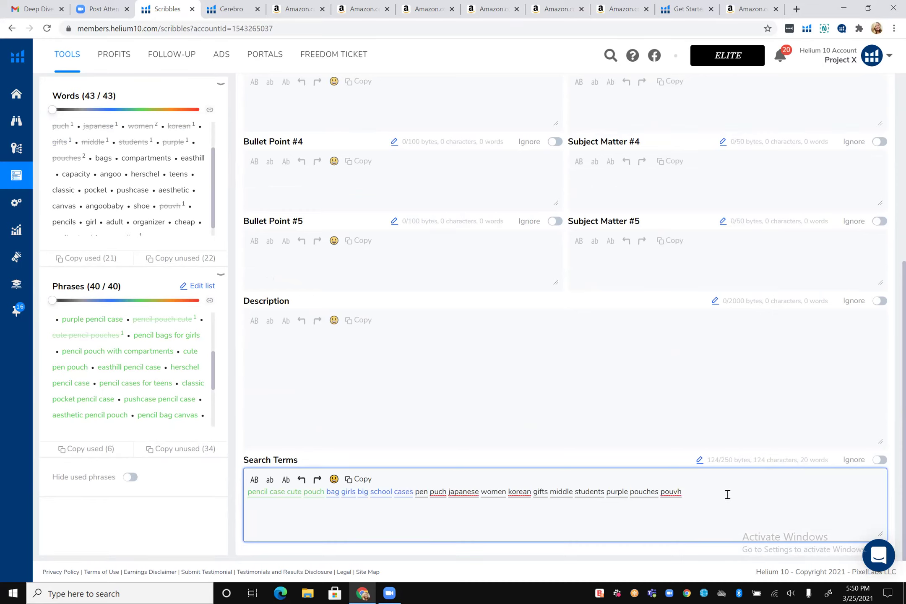
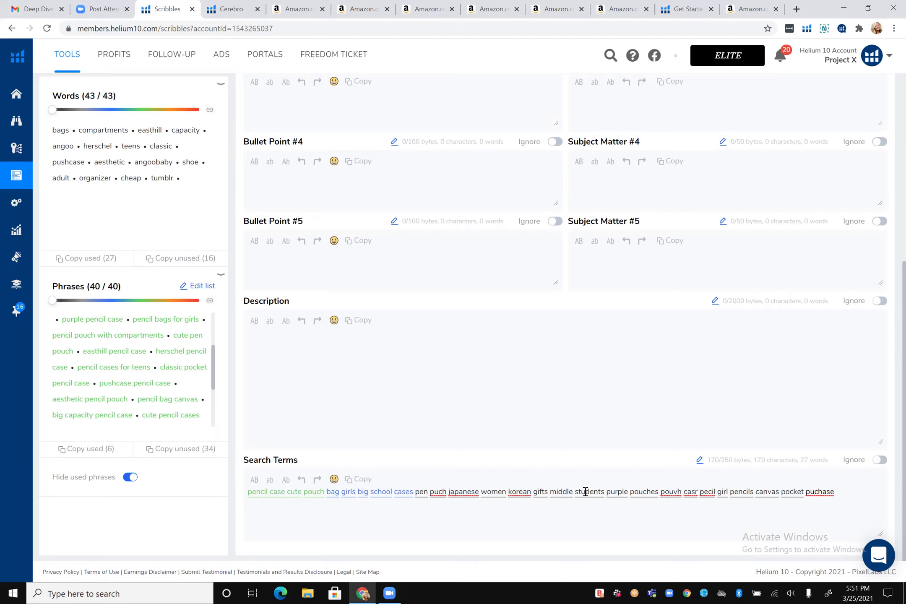
pyautogui.click(847, 493)
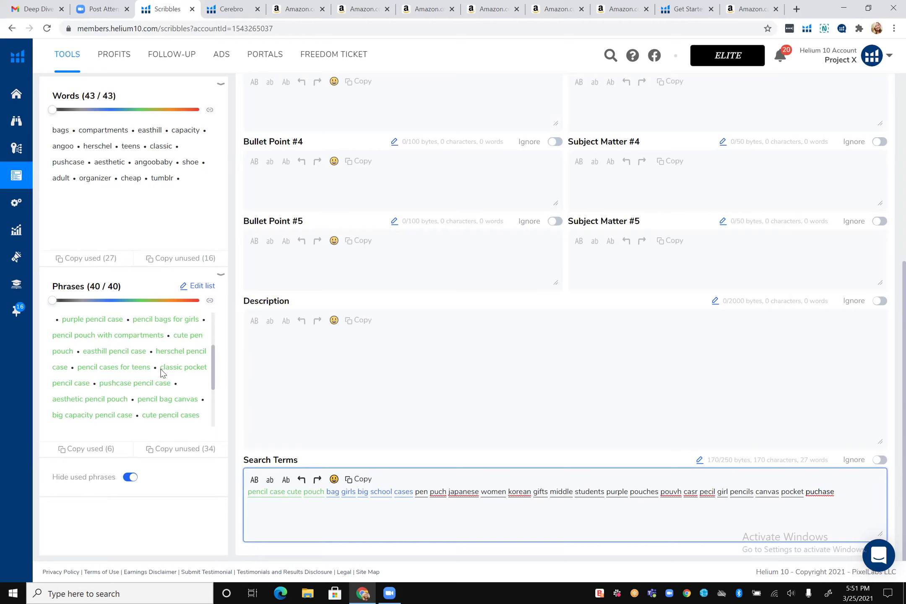
# Check the unused phrases and fill Subject Matter #1 with "pencil puch gifts for middle school students".
pyautogui.scroll(3, 162, 374)
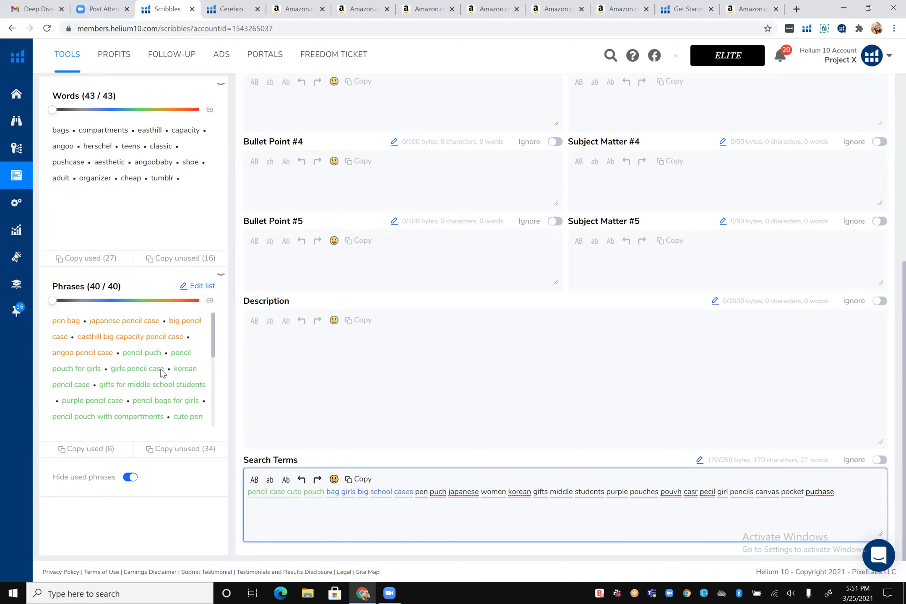
pyautogui.scroll(5, 554, 249)
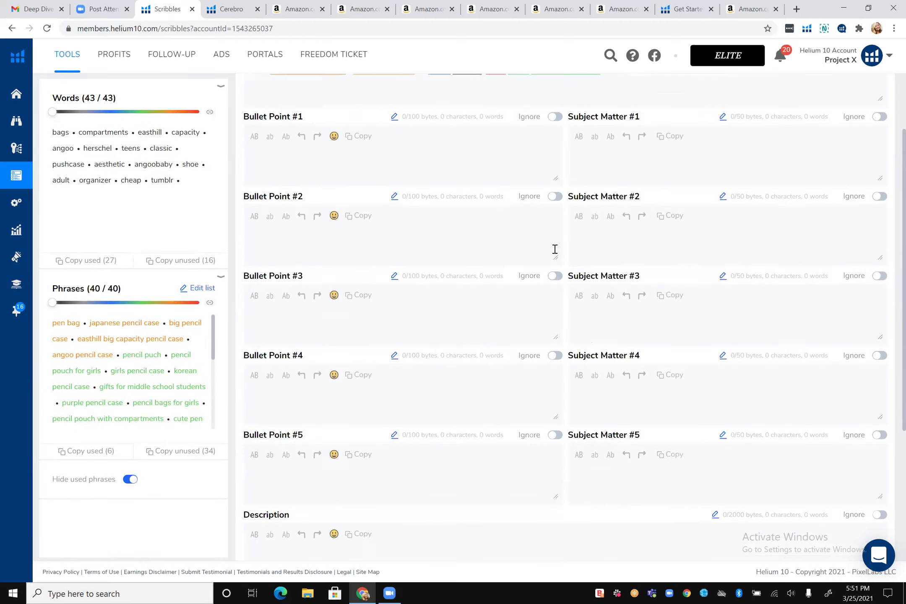
pyautogui.click(633, 164)
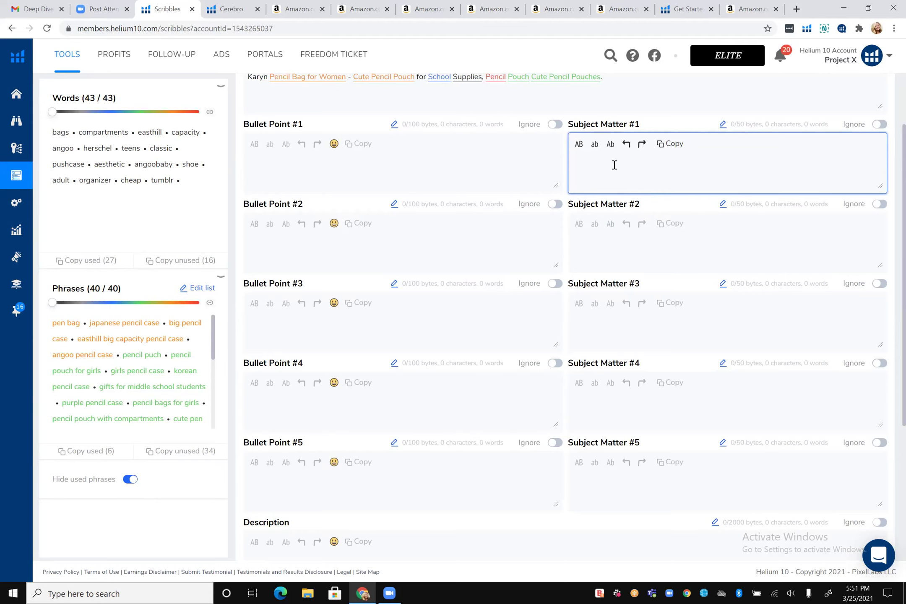
pyautogui.write('pencil puch')
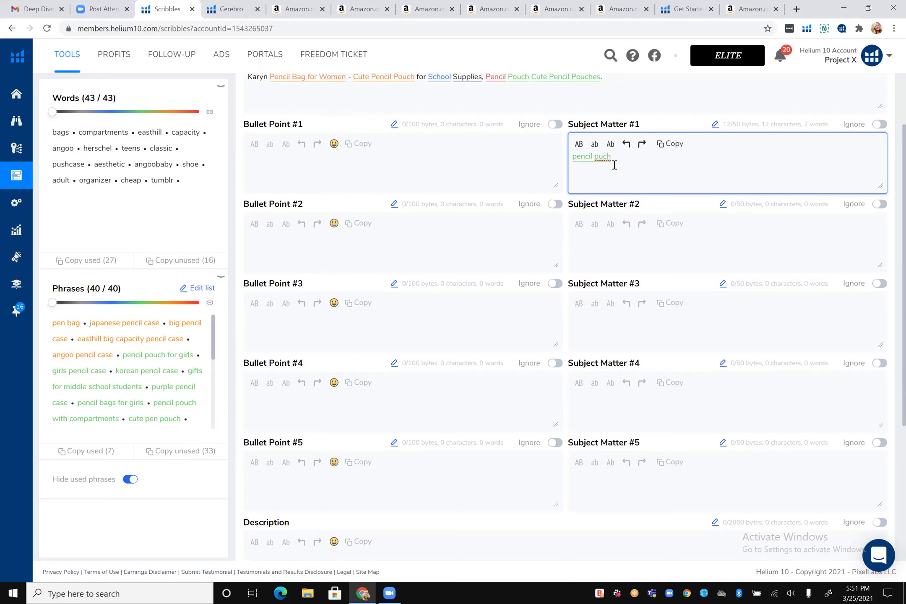
pyautogui.write('gifts for middle school students')
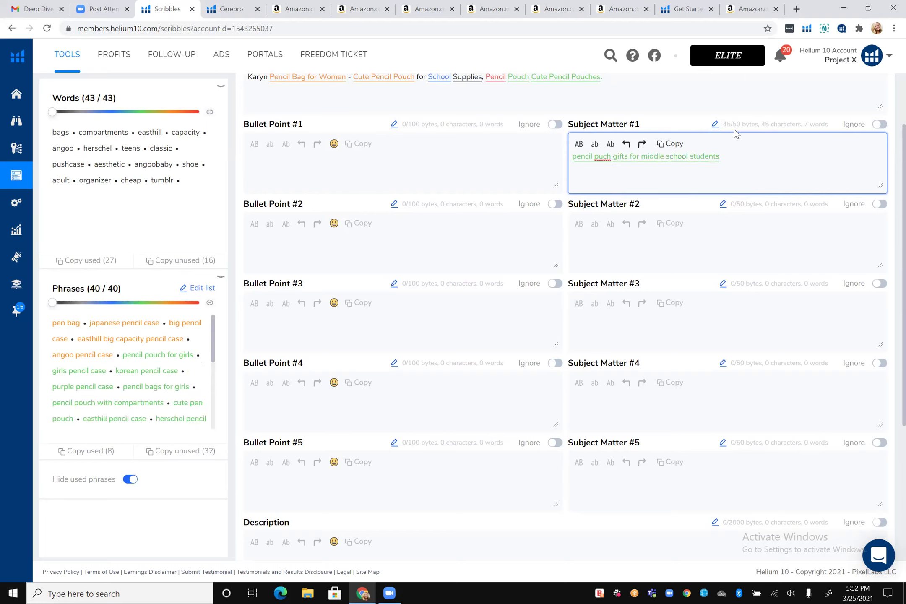
# Place the text cursor at the end of the listing title, after "Cute Pencil Pouches".
pyautogui.click(651, 229)
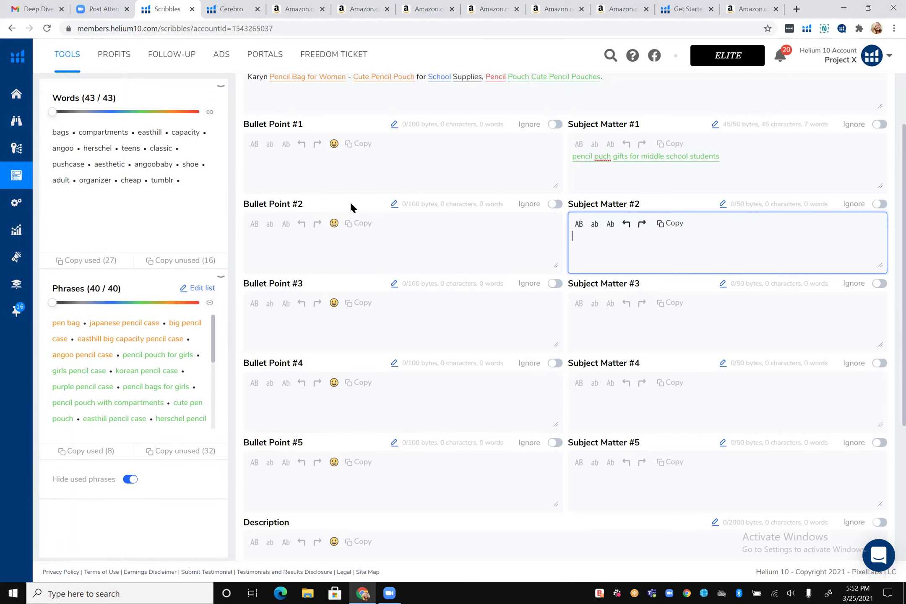
pyautogui.scroll(2, 350, 201)
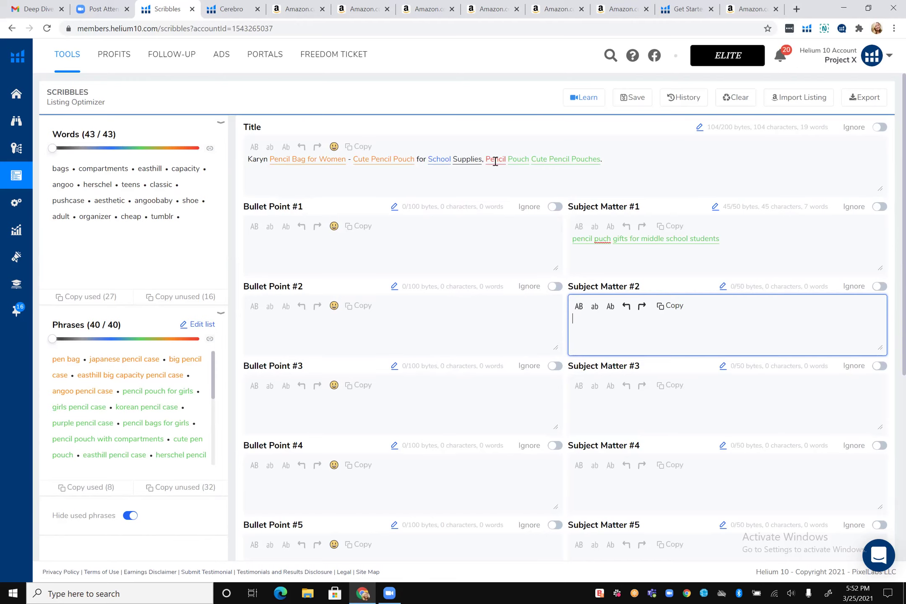
pyautogui.click(633, 158)
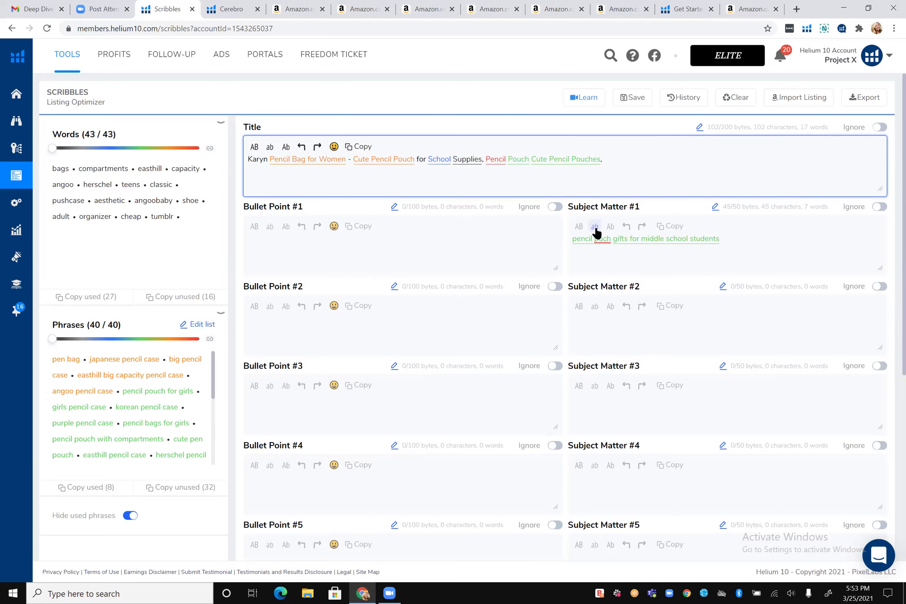
pyautogui.write('& J')
pyautogui.press('BackSpace')
pyautogui.press('BackSpace')
pyautogui.press('BackSpace')
pyautogui.write('Great')
pyautogui.press('BackSpace')
pyautogui.press('BackSpace')
pyautogui.press('BackSpace')
pyautogui.write('P')
pyautogui.write('remium ma')
pyautogui.press('BackSpace')
pyautogui.press('BackSpace')
pyautogui.press('BackSpace')
pyautogui.press('BackSpace')
pyautogui.press('BackSpace')
pyautogui.press('BackSpace')
pyautogui.press('BackSpace')
pyautogui.press('BackSpace')
pyautogui.press('BackSpace')
pyautogui.press('BackSpace')
pyautogui.write('High End')
pyautogui.press('BackSpace')
pyautogui.press('BackSpace')
pyautogui.press('BackSpace')
pyautogui.press('BackSpace')
pyautogui.press('BackSpace')
pyautogui.press('BackSpace')
pyautogui.press('BackSpace')
pyautogui.press('BackSpace')
pyautogui.write('Colorful')
pyautogui.moveTo(632, 158); pyautogui.dragTo(606, 155)
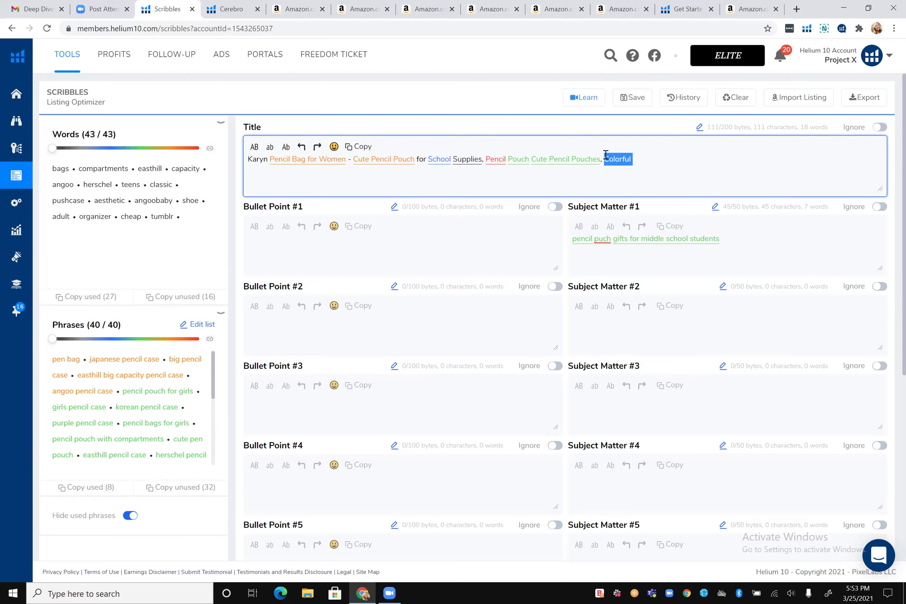
pyautogui.press('BackSpace')
# Extend the end of the title with "Extra Large Holds up to 25 Pencils,".
pyautogui.write('Holds')
pyautogui.write('up to 25 Pencils,')
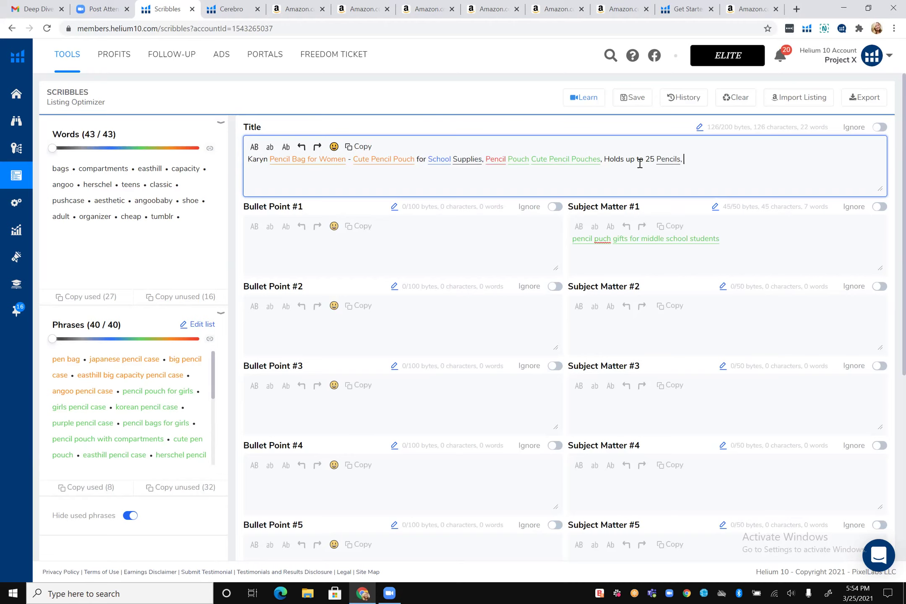
pyautogui.click(605, 161)
pyautogui.write('Extra Large')
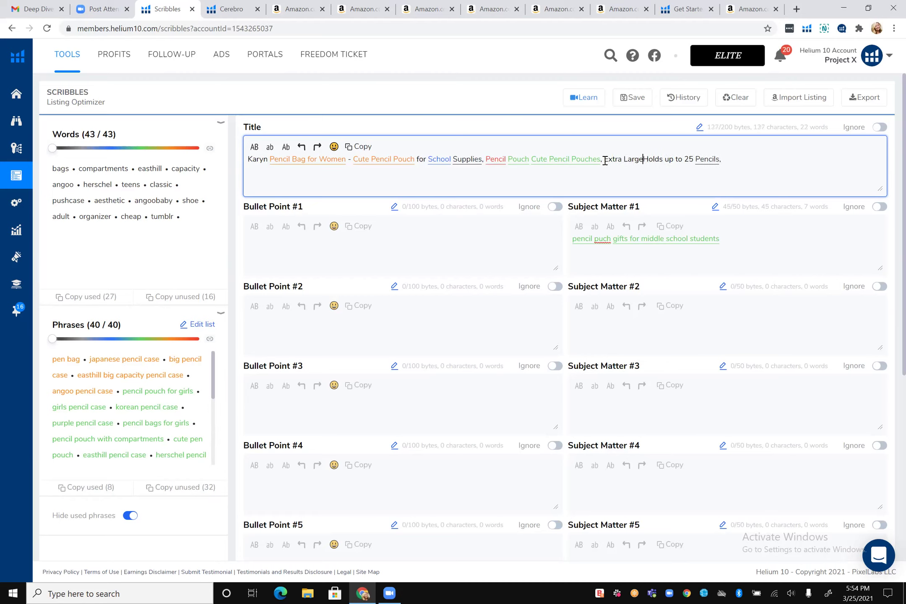
pyautogui.write(' Cas')
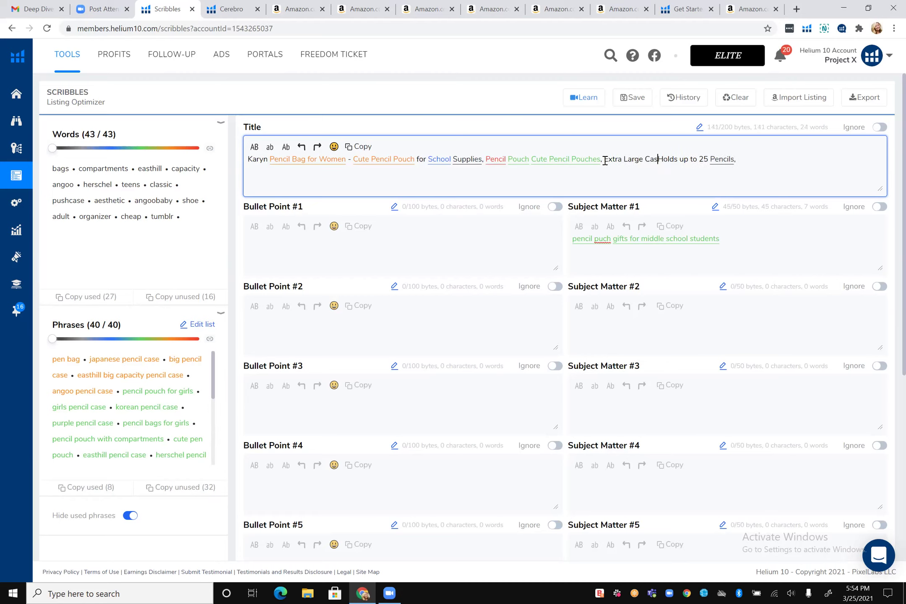
pyautogui.press('BackSpace')
pyautogui.press('BackSpace')
pyautogui.press('BackSpace')
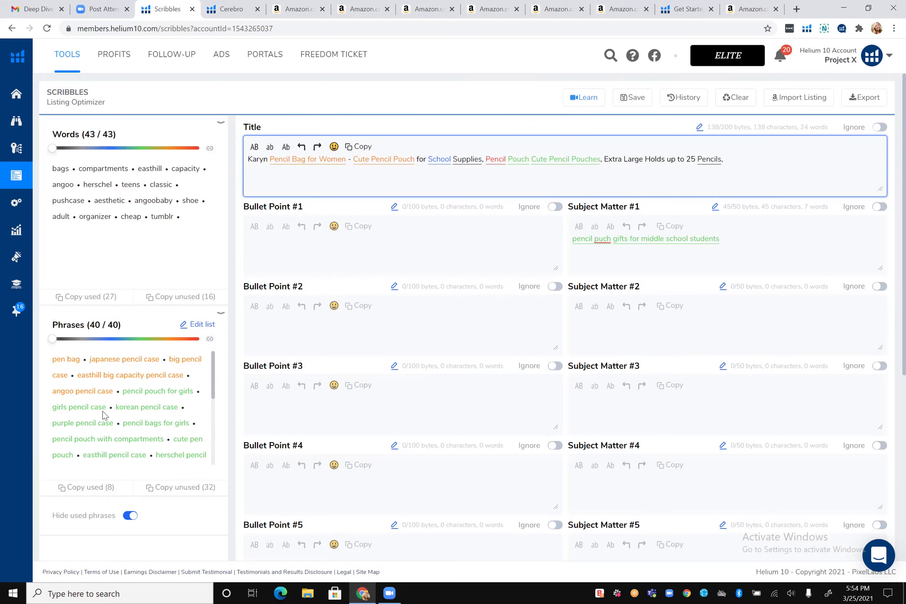
# Fill Bullet Point #4 with the suggested phrase "pencil bag for women" followed by "amazing pencil for teens".
pyautogui.scroll(-1, 126, 407)
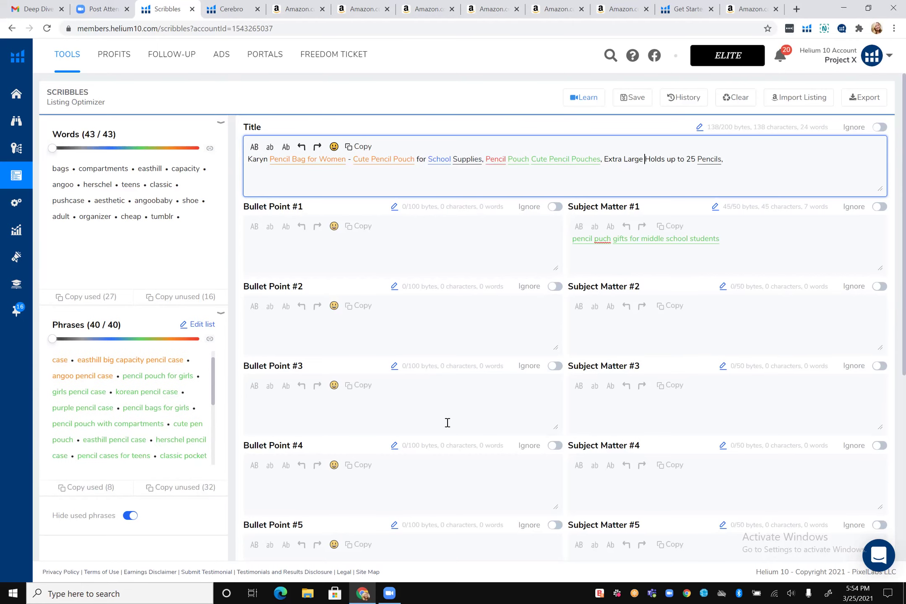
pyautogui.scroll(-5, 447, 423)
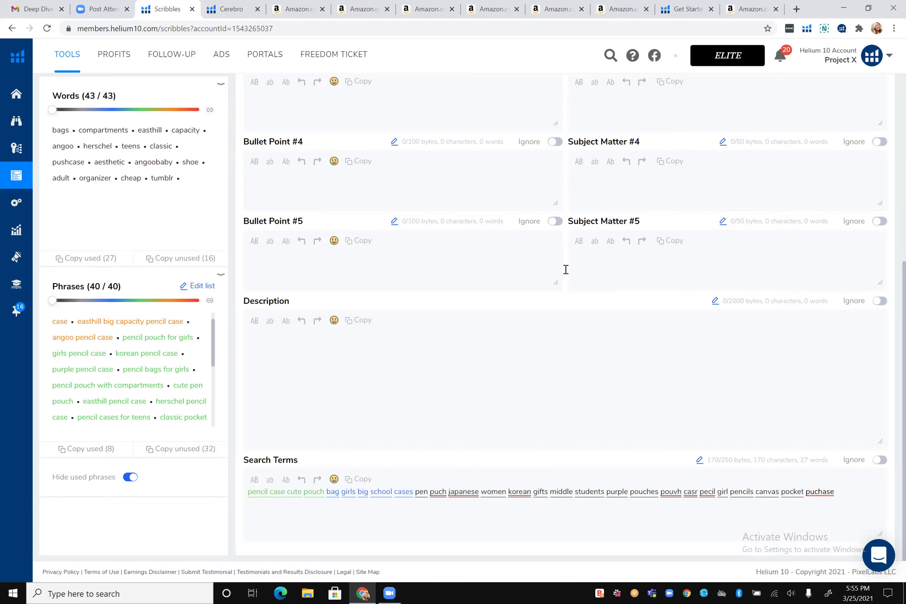
pyautogui.scroll(4, 564, 269)
pyautogui.scroll(-4, 565, 269)
pyautogui.scroll(8, 401, 385)
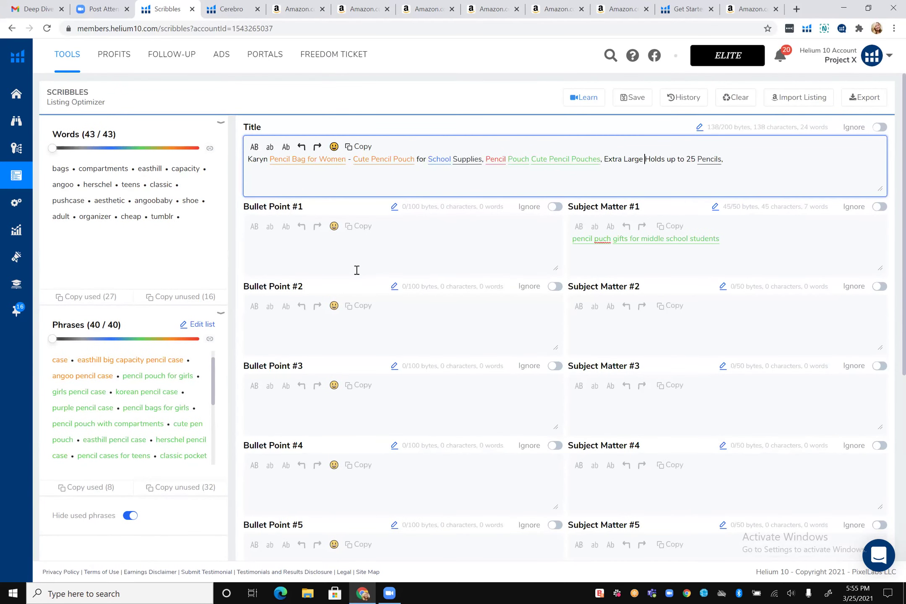
pyautogui.scroll(-5, 338, 278)
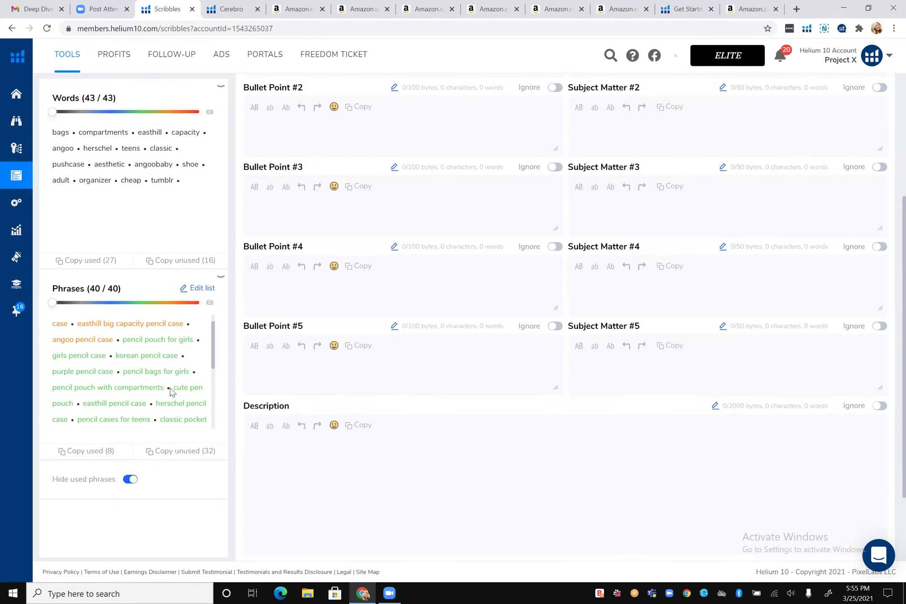
pyautogui.click(326, 285)
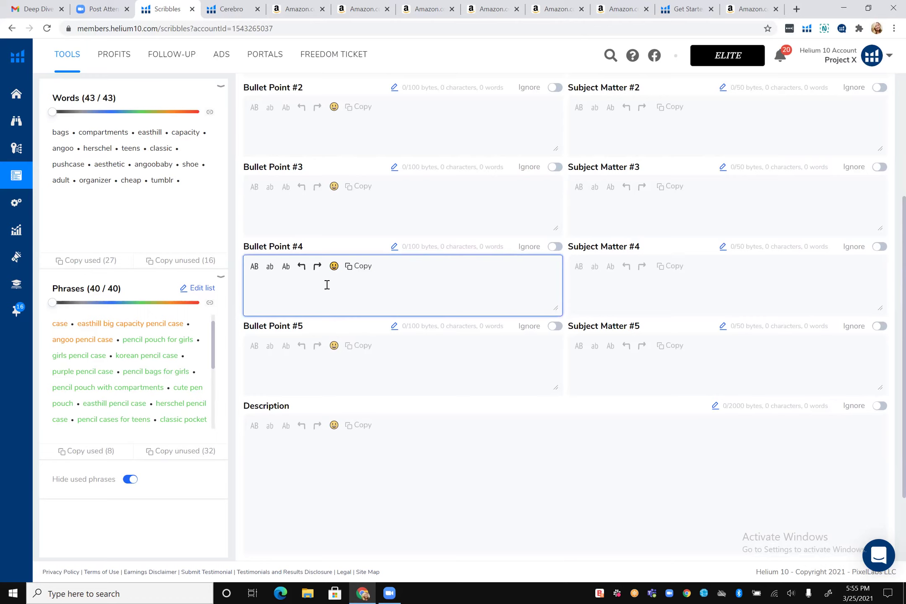
pyautogui.write('Pencil')
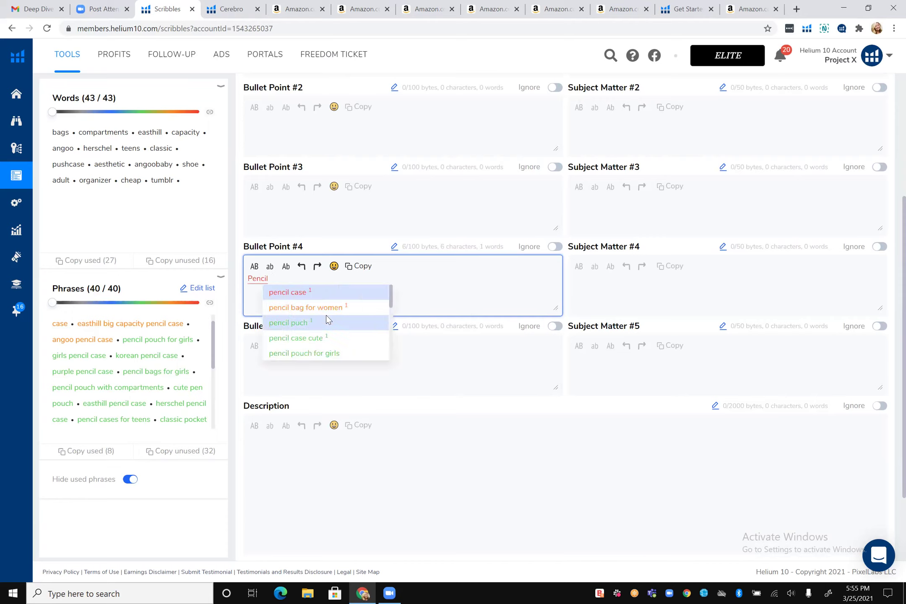
pyautogui.click(323, 311)
pyautogui.click(281, 284)
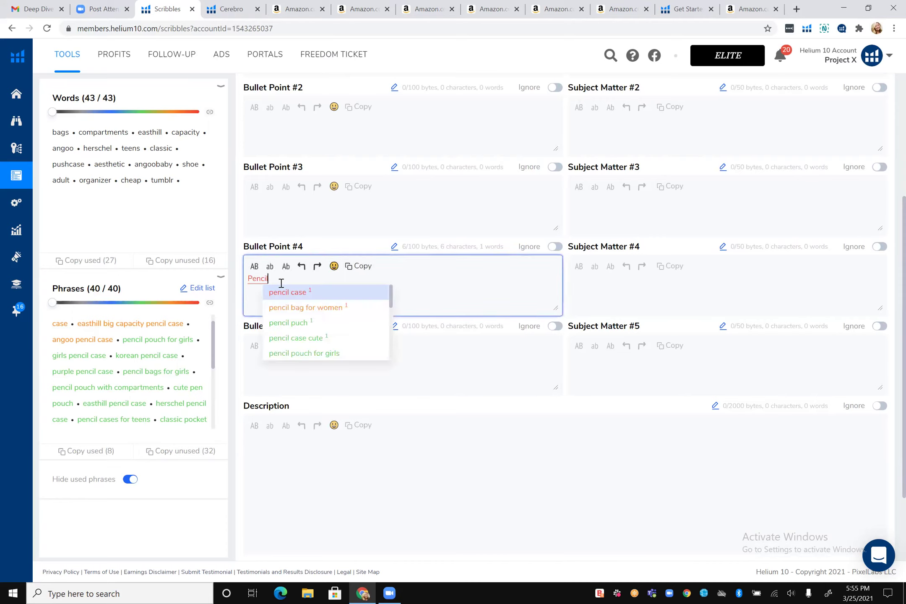
pyautogui.click(293, 306)
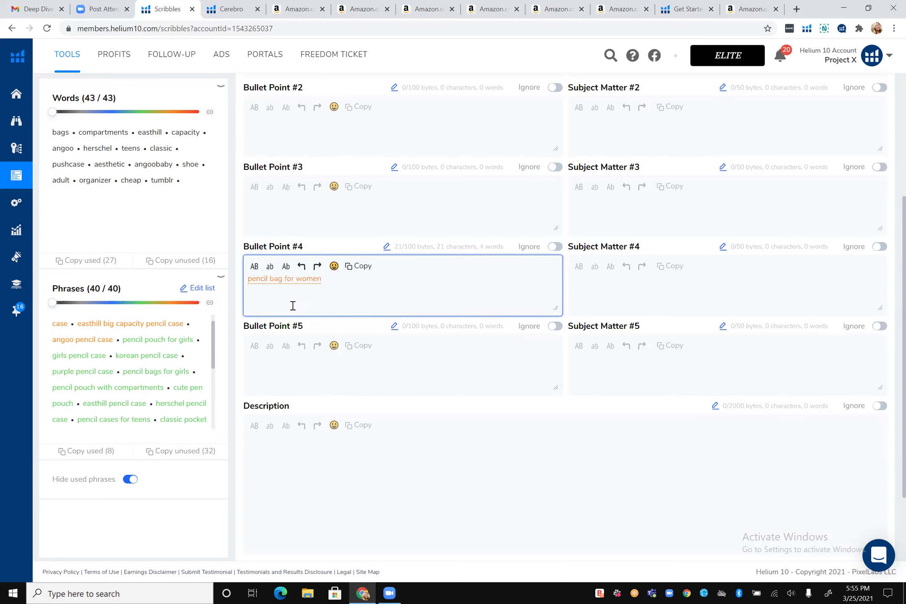
pyautogui.write('amazing pencil for teen')
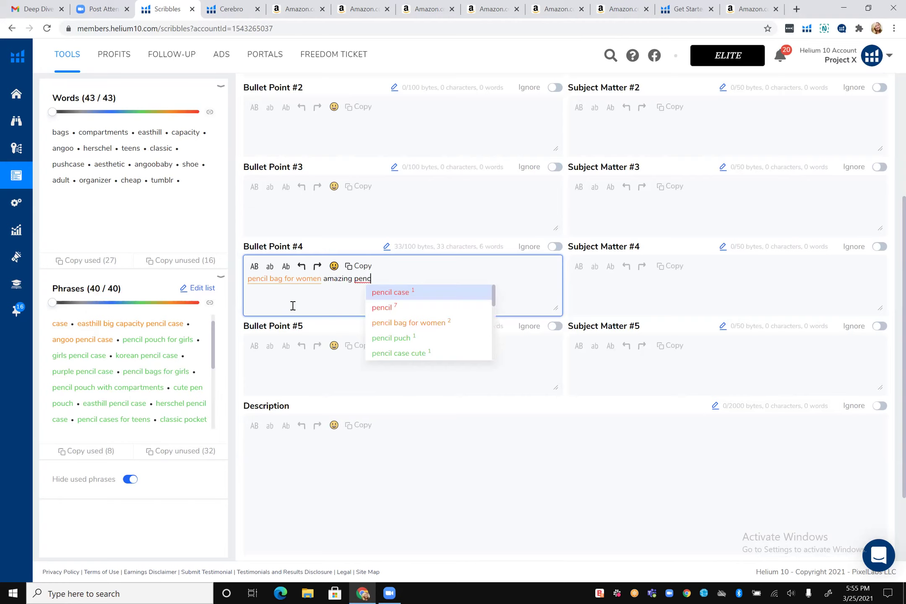
pyautogui.write('s')
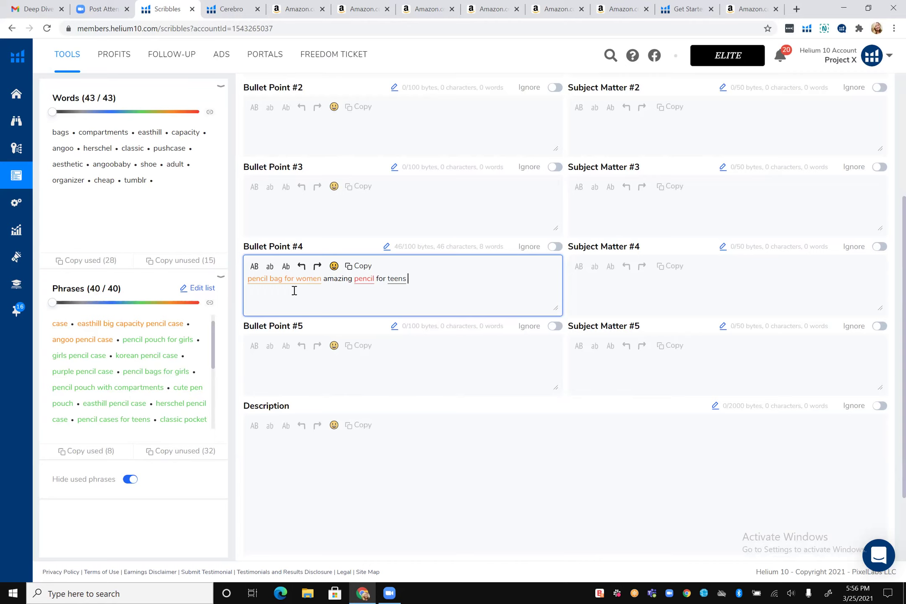
# Review the title, bullet points, subject matter and Search Terms against the remaining unused words and phrases.
pyautogui.scroll(5, 294, 290)
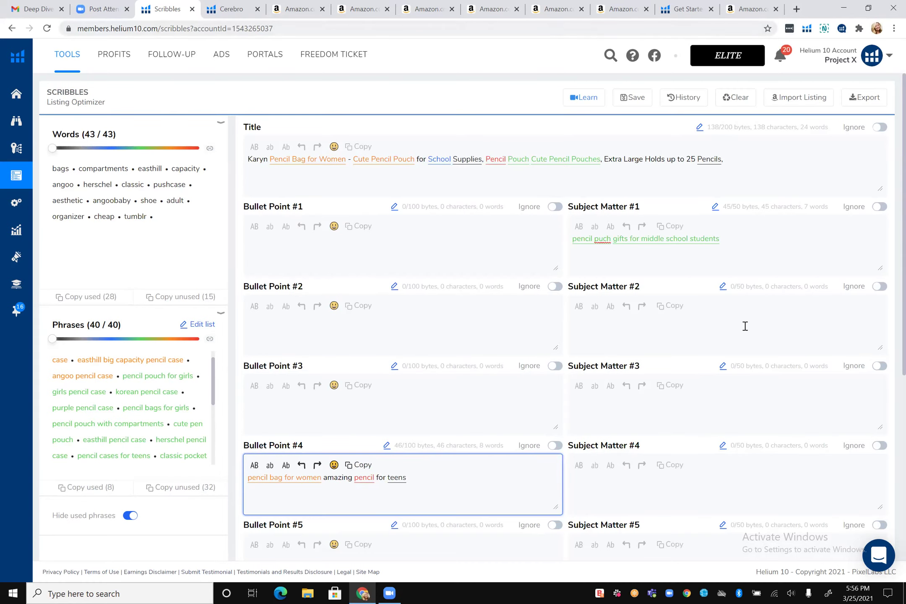
pyautogui.scroll(-3, 745, 326)
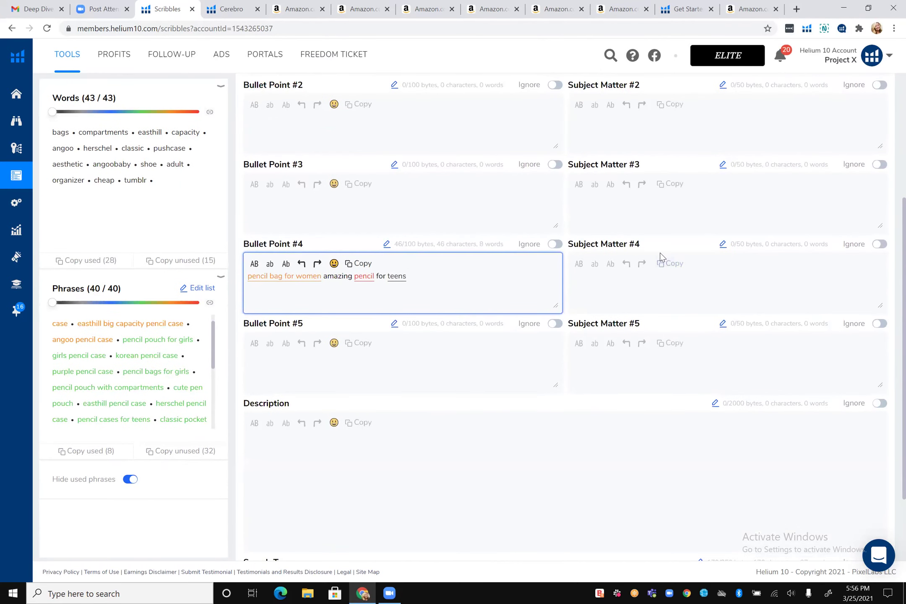
pyautogui.scroll(-2, 660, 253)
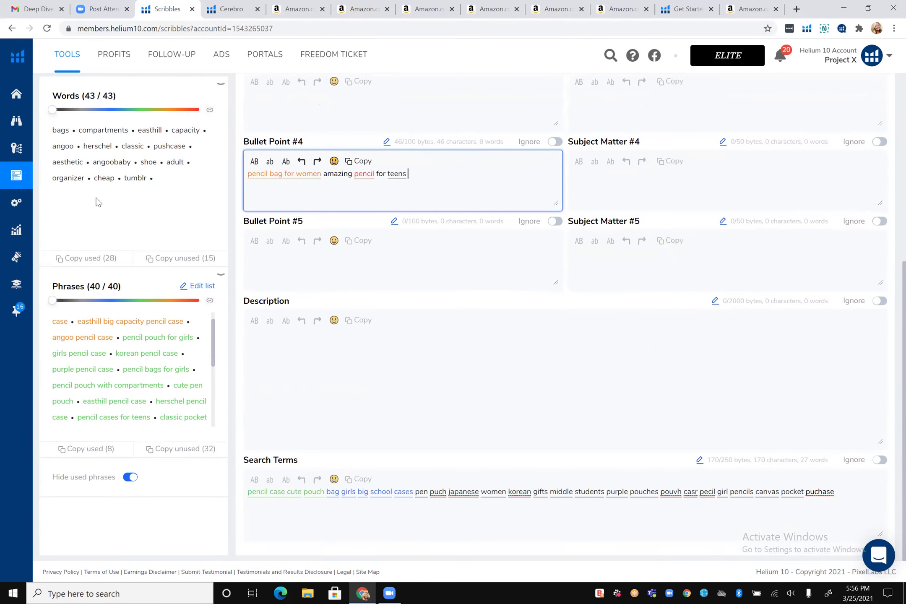
pyautogui.scroll(1, 402, 303)
pyautogui.scroll(2, 390, 220)
pyautogui.scroll(-3, 391, 220)
pyautogui.scroll(5, 503, 331)
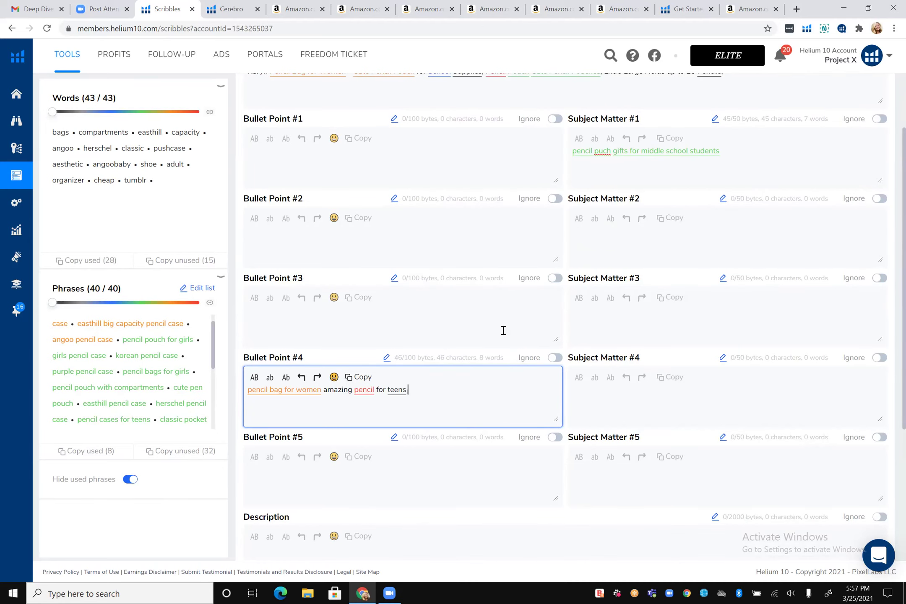
pyautogui.scroll(1, 534, 310)
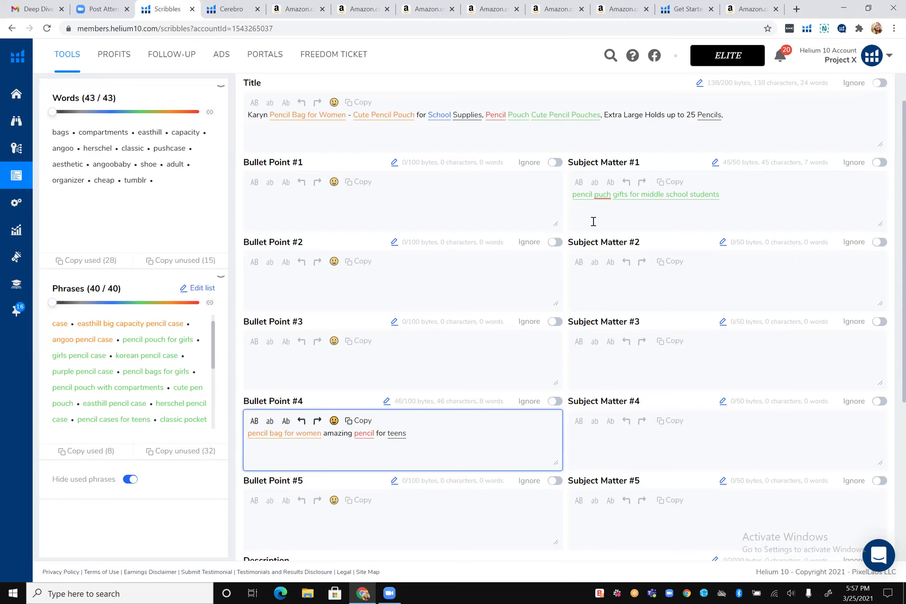
pyautogui.scroll(1, 492, 309)
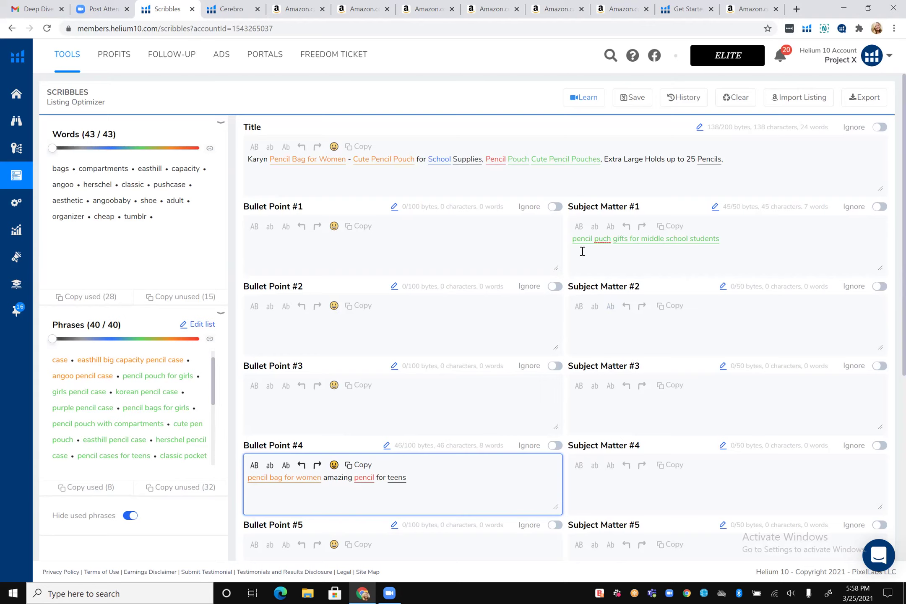
# Fill Subject Matter #2 with "pencil bags pencil pencil case pencil".
pyautogui.click(596, 329)
pyautogui.write('pencil ')
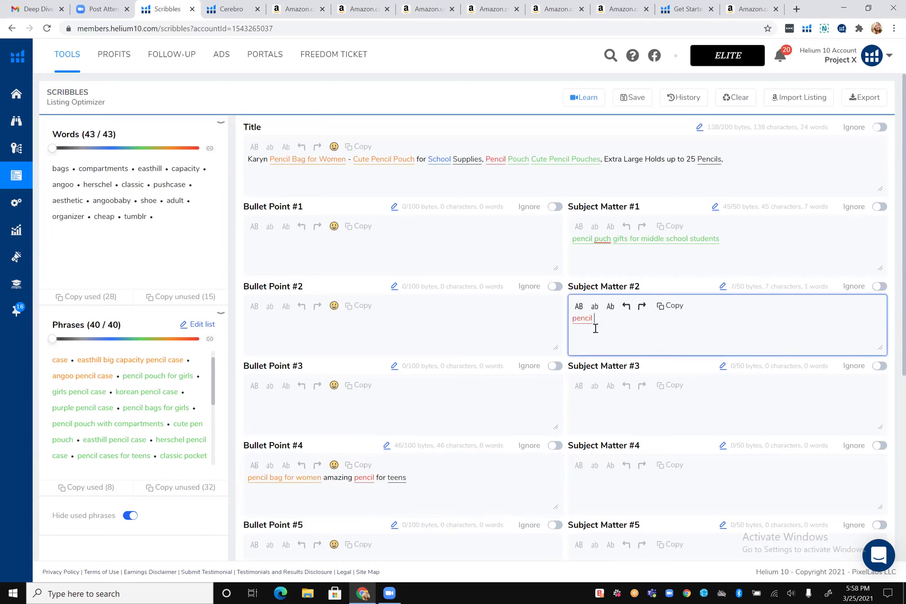
pyautogui.write('bags penc')
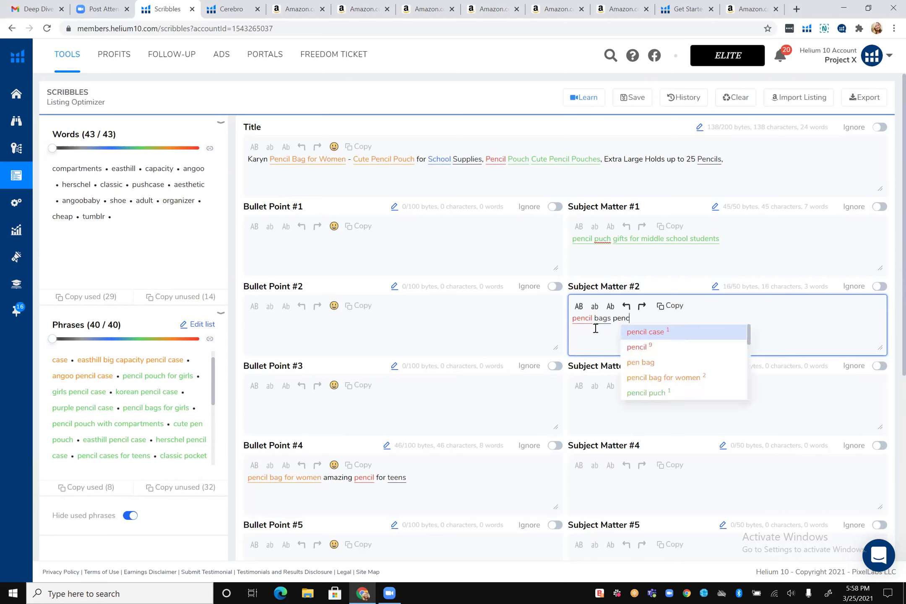
pyautogui.write('il pencil cas')
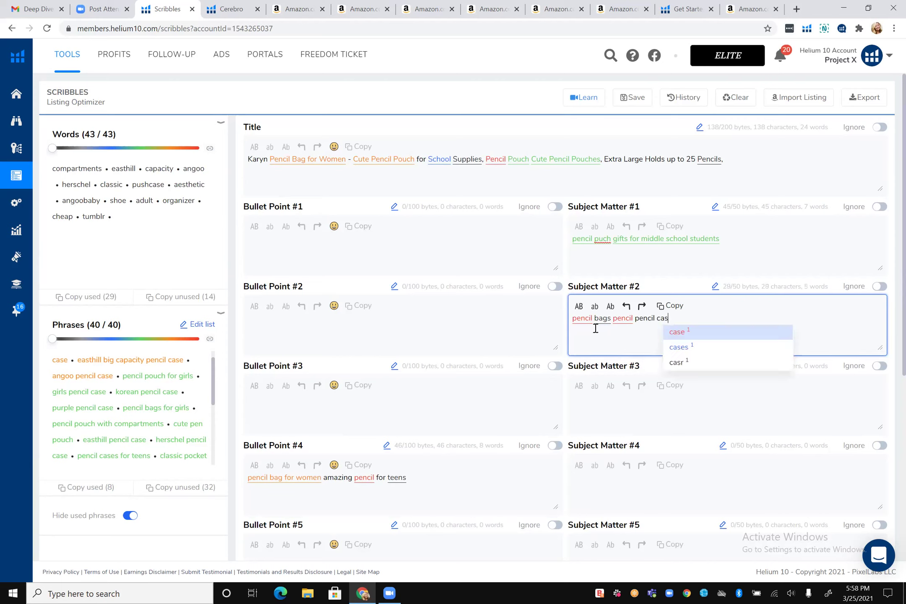
pyautogui.write('e pencil')
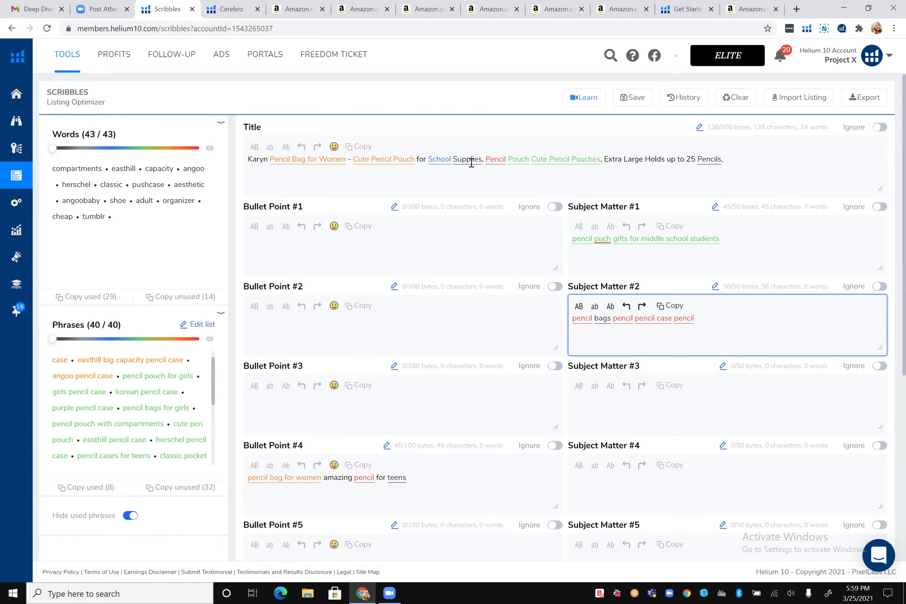
# Examine the listing fields from the title down to Search Terms, briefly showing the used phrases in the phrase list and hiding them again.
pyautogui.scroll(-1, 471, 163)
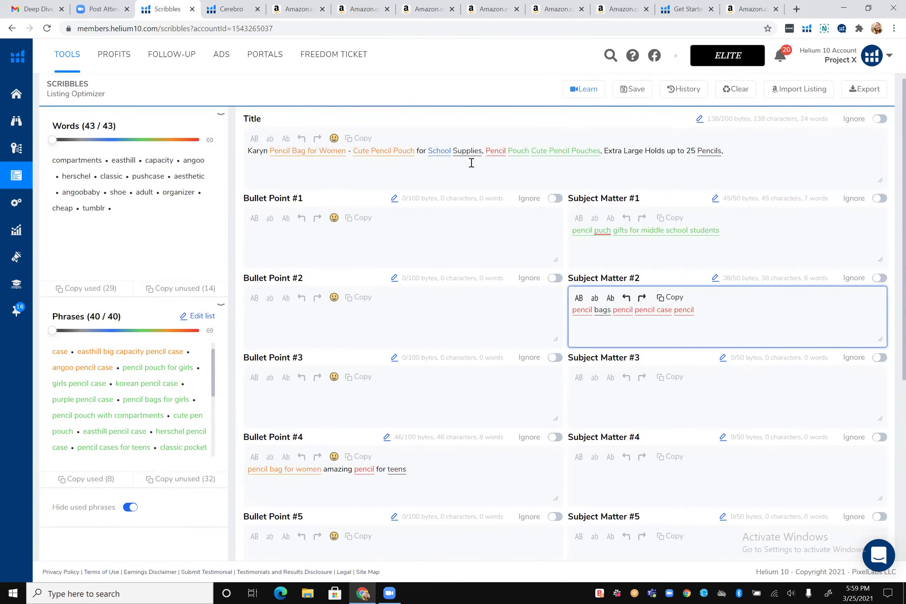
pyautogui.scroll(-1, 472, 162)
pyautogui.scroll(-2, 471, 163)
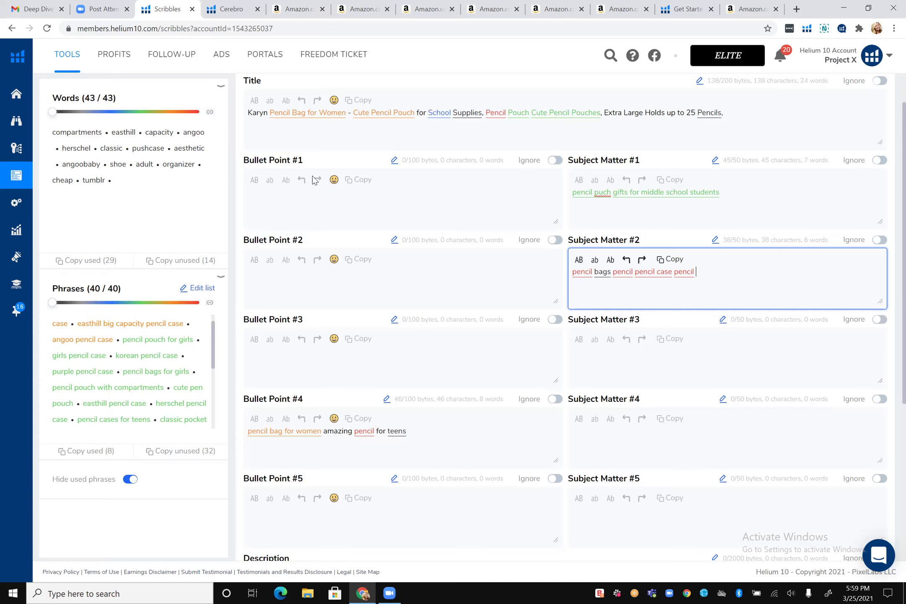
pyautogui.scroll(-1, 119, 375)
pyautogui.click(127, 482)
pyautogui.click(126, 483)
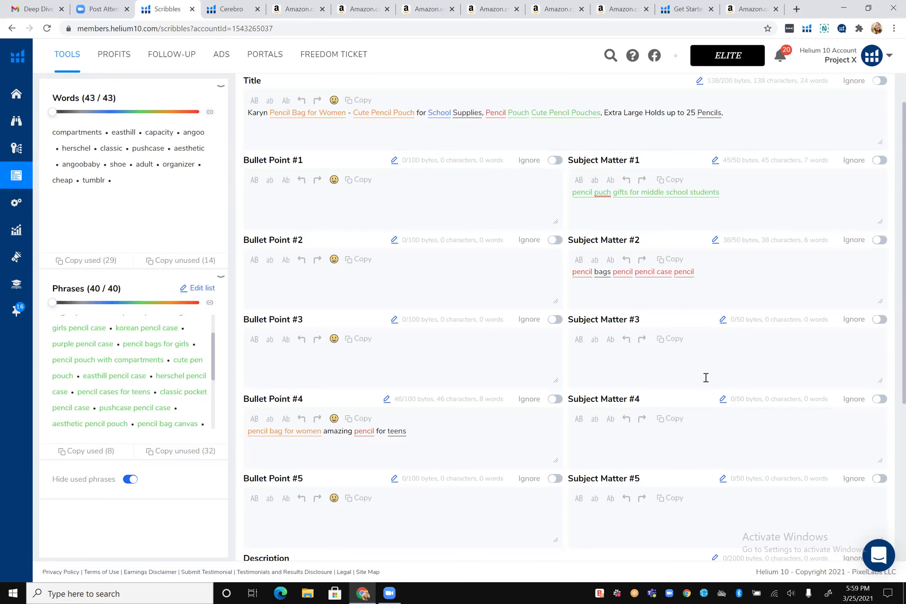
pyautogui.scroll(-3, 706, 378)
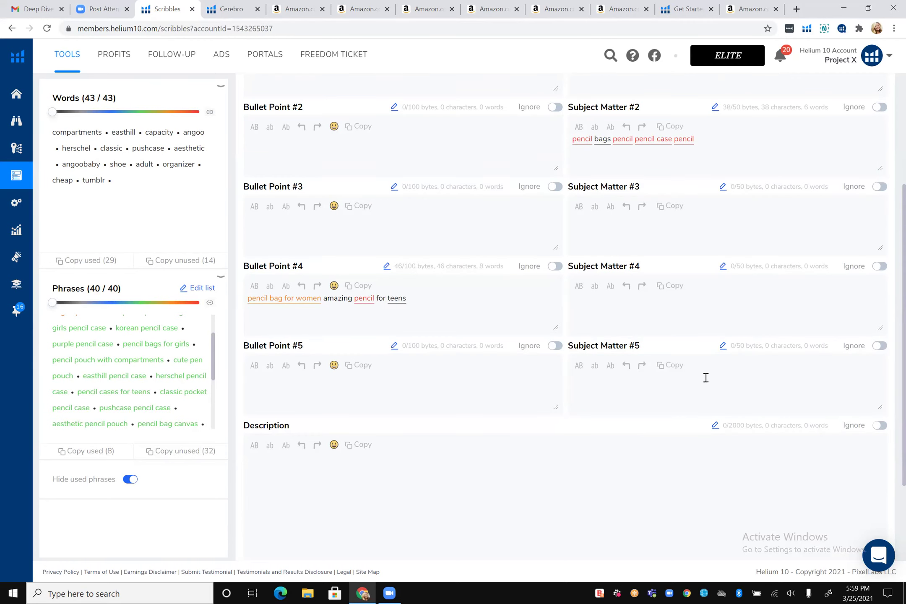
pyautogui.scroll(-3, 706, 377)
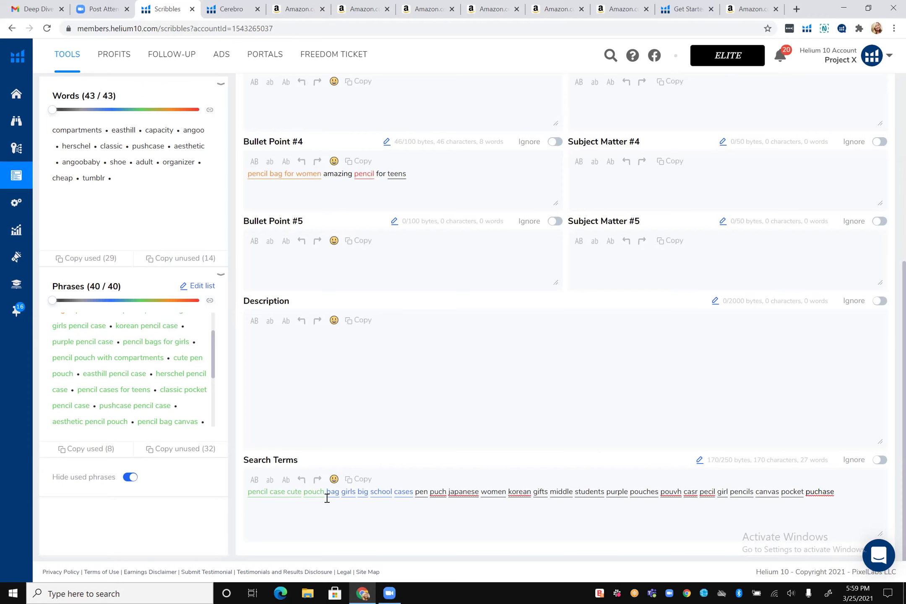
# Compare the Search Terms with the bullet points, subject matter and title, toggling the used phrases on and off once more.
pyautogui.scroll(7, 326, 498)
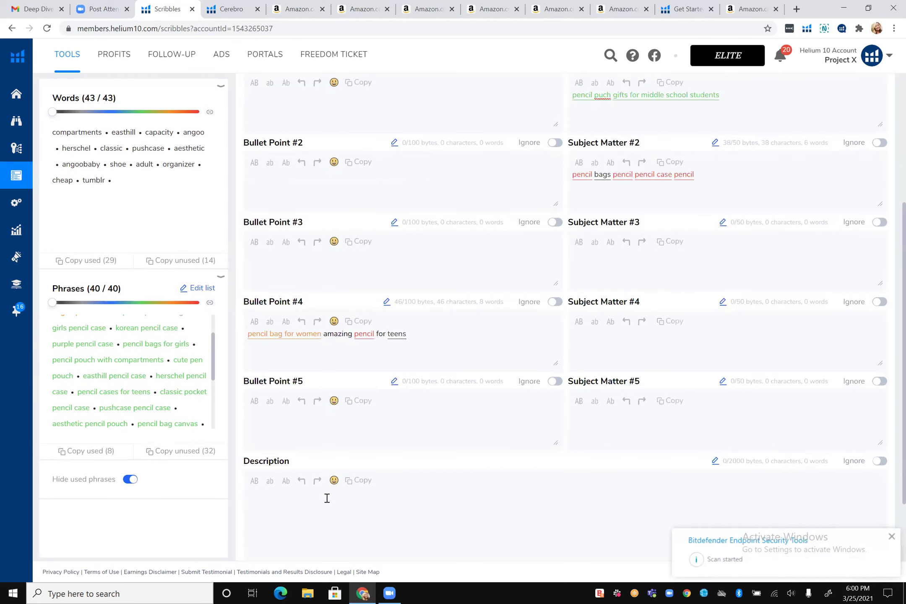
pyautogui.scroll(-7, 263, 518)
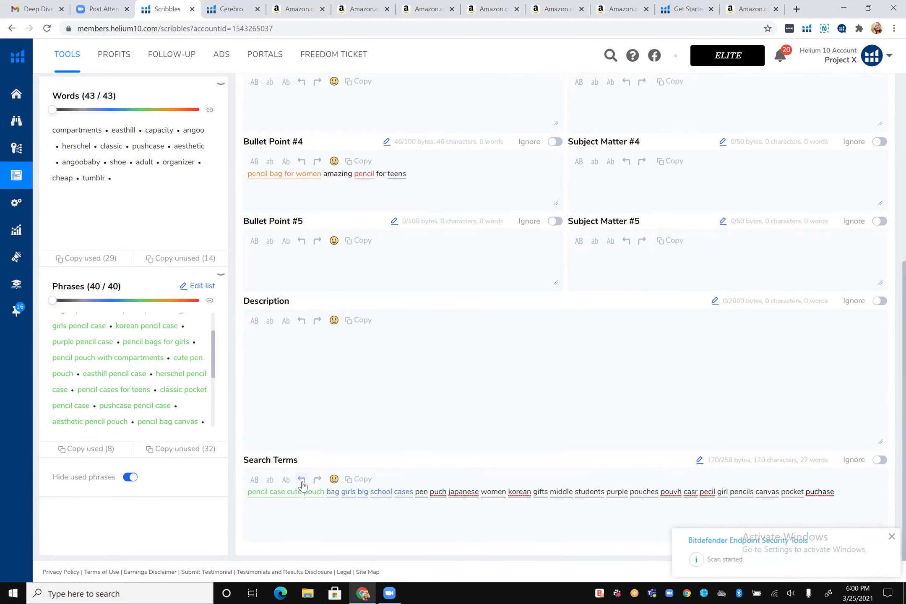
pyautogui.scroll(2, 111, 148)
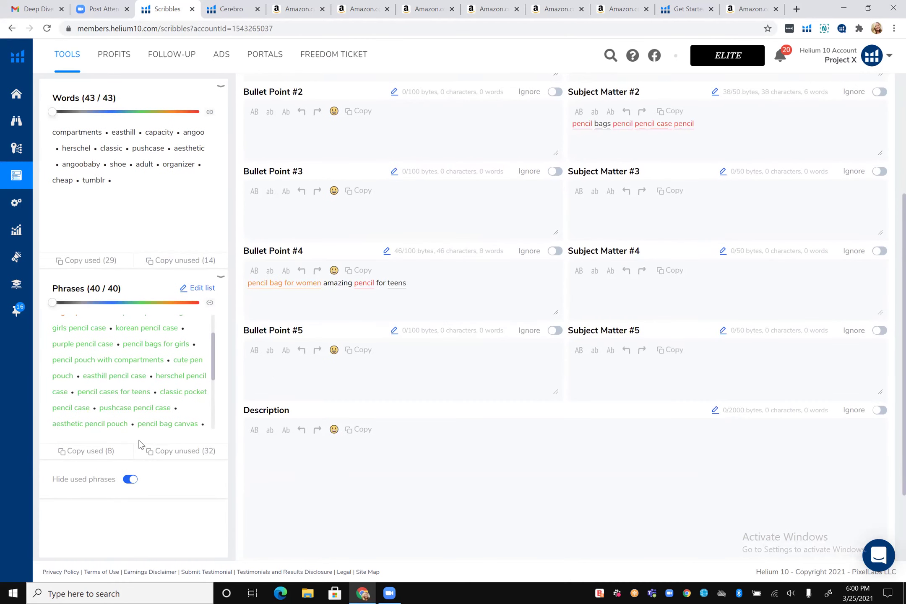
pyautogui.click(130, 480)
pyautogui.click(130, 480)
pyautogui.scroll(-2, 380, 397)
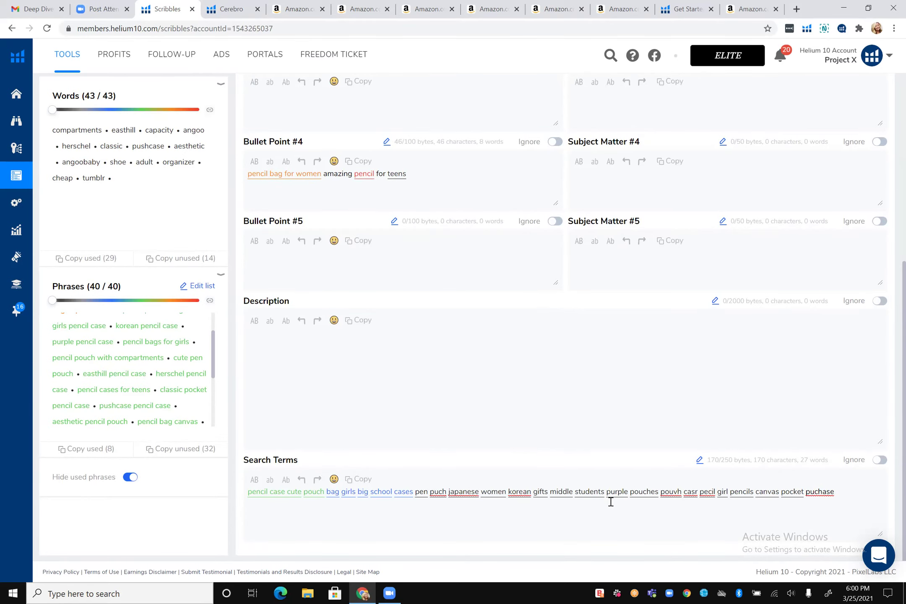
pyautogui.scroll(5, 650, 295)
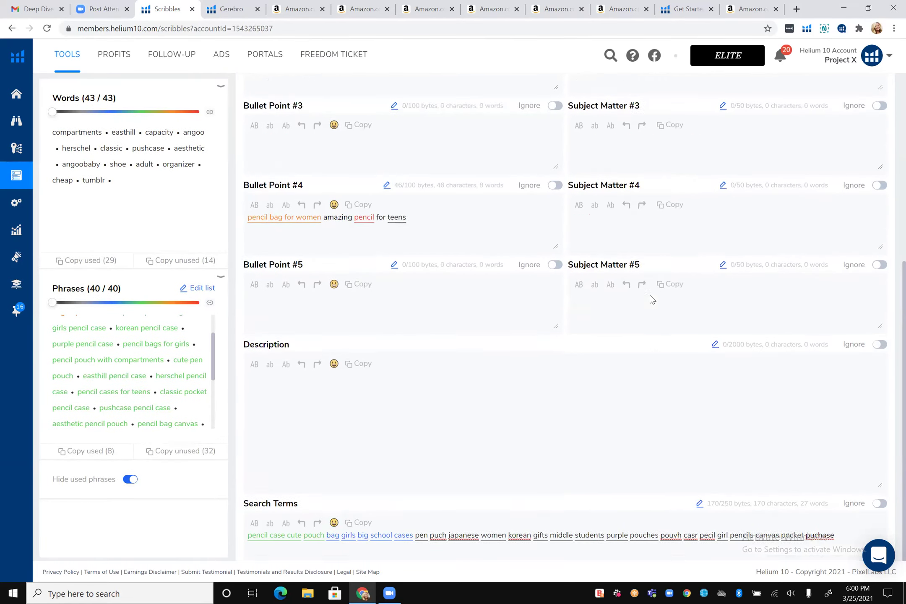
pyautogui.scroll(1, 401, 115)
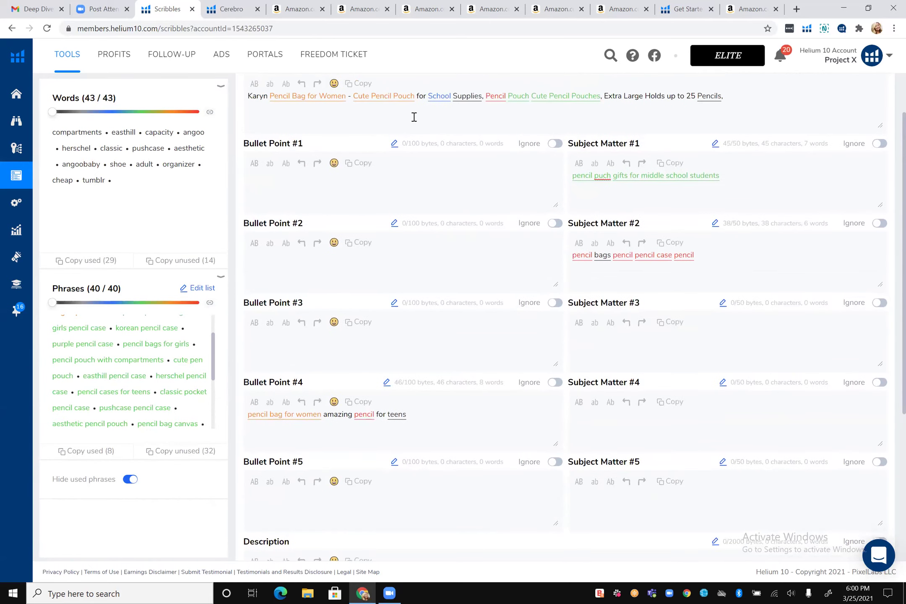
pyautogui.scroll(-6, 399, 189)
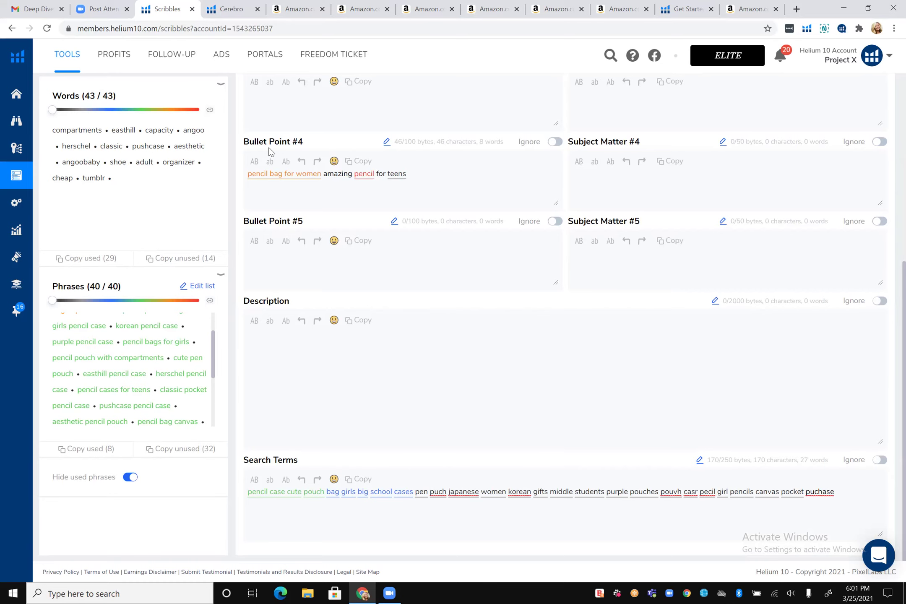
# Switch to the Helium 10 special offer page and examine the Platinum Plan discount, included tools, sign-up bonuses and coach profile.
pyautogui.click(689, 15)
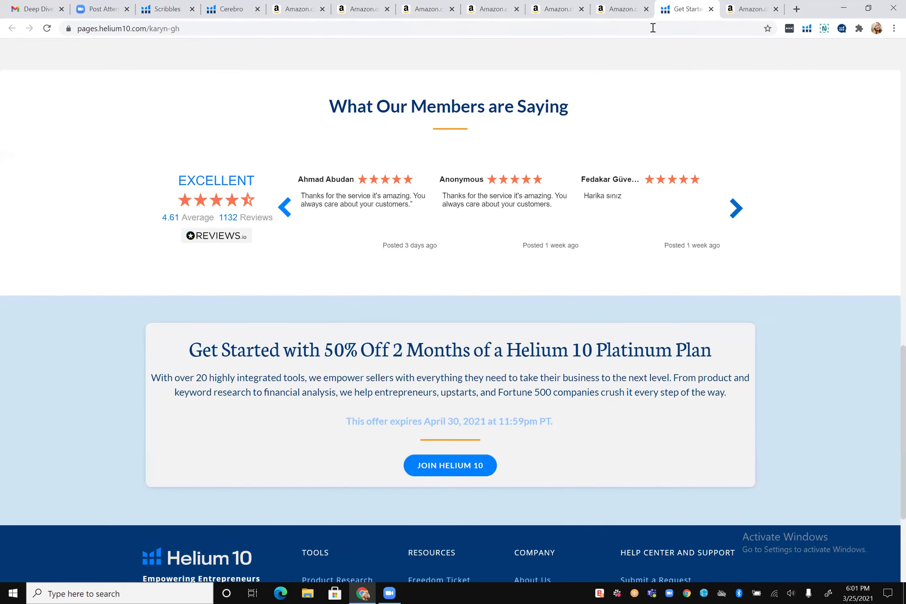
pyautogui.scroll(1, 445, 210)
pyautogui.scroll(2, 445, 210)
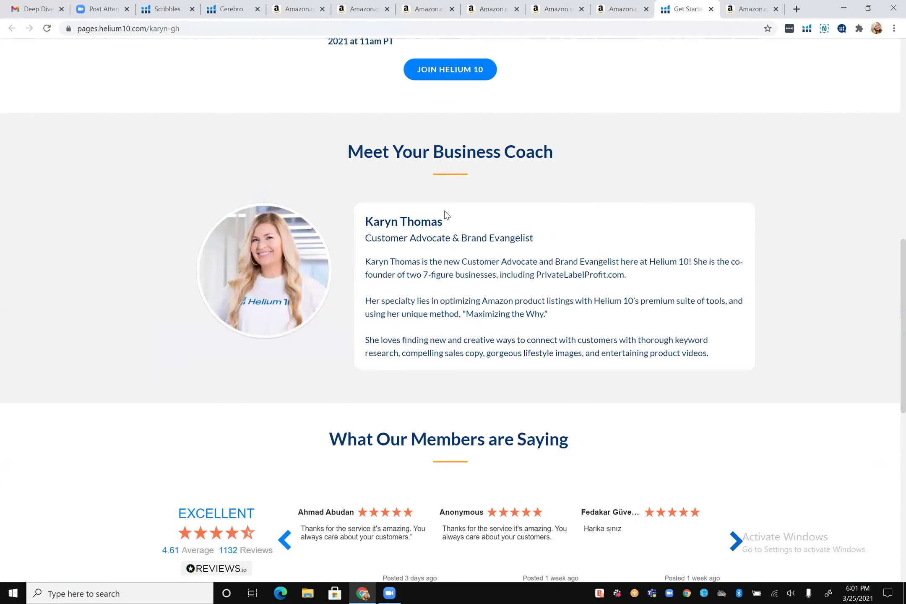
pyautogui.scroll(15, 599, 231)
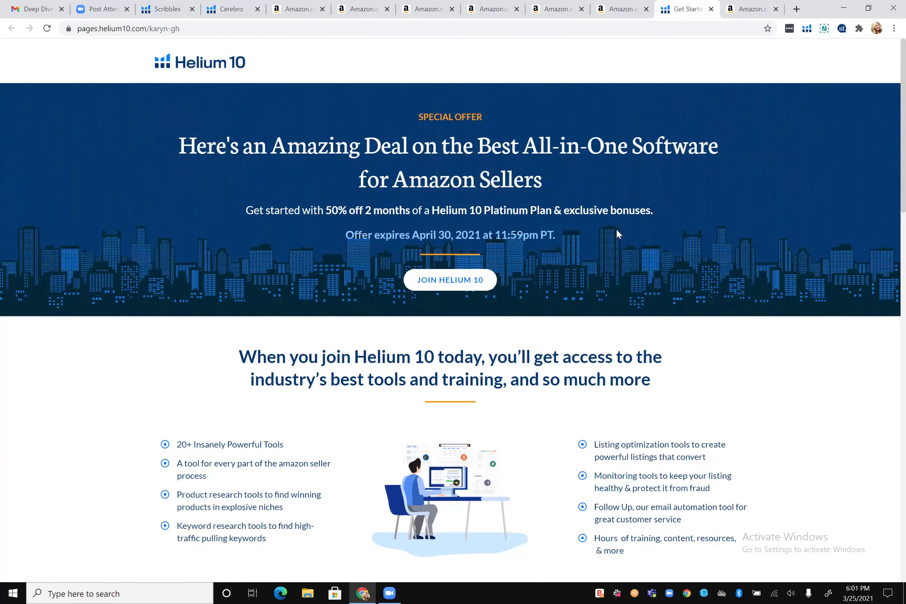
pyautogui.scroll(-2, 616, 228)
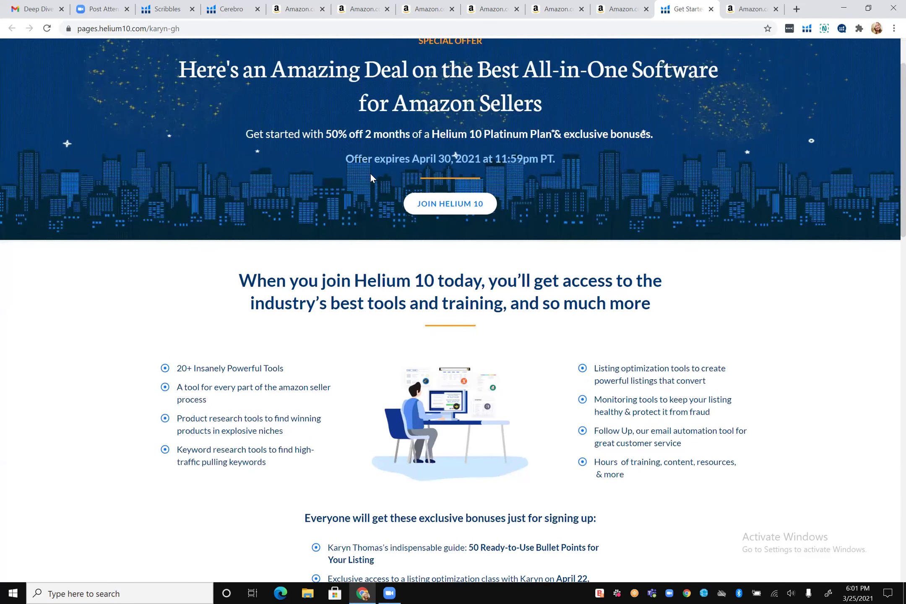
pyautogui.scroll(-5, 371, 173)
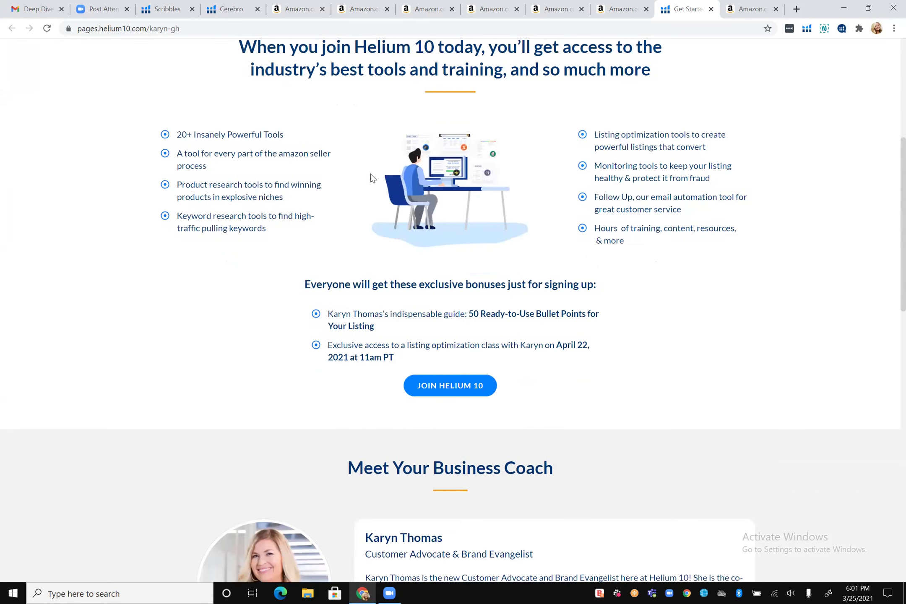
pyautogui.scroll(-5, 370, 173)
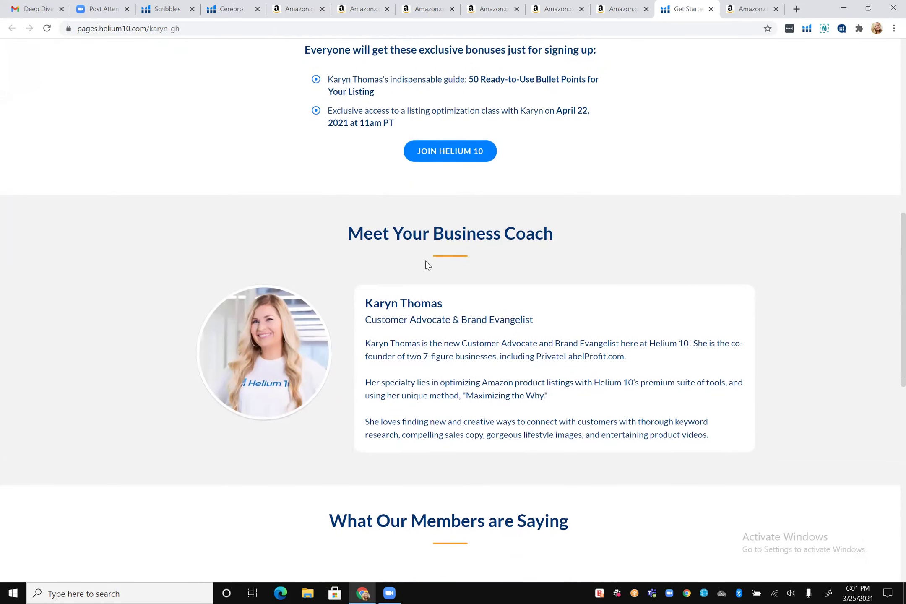
pyautogui.scroll(8, 433, 284)
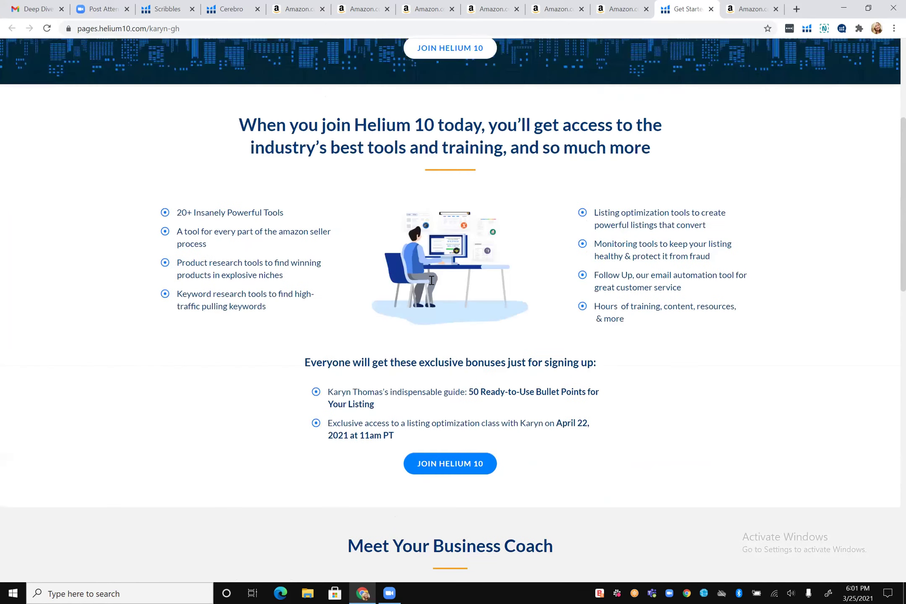
pyautogui.scroll(3, 432, 285)
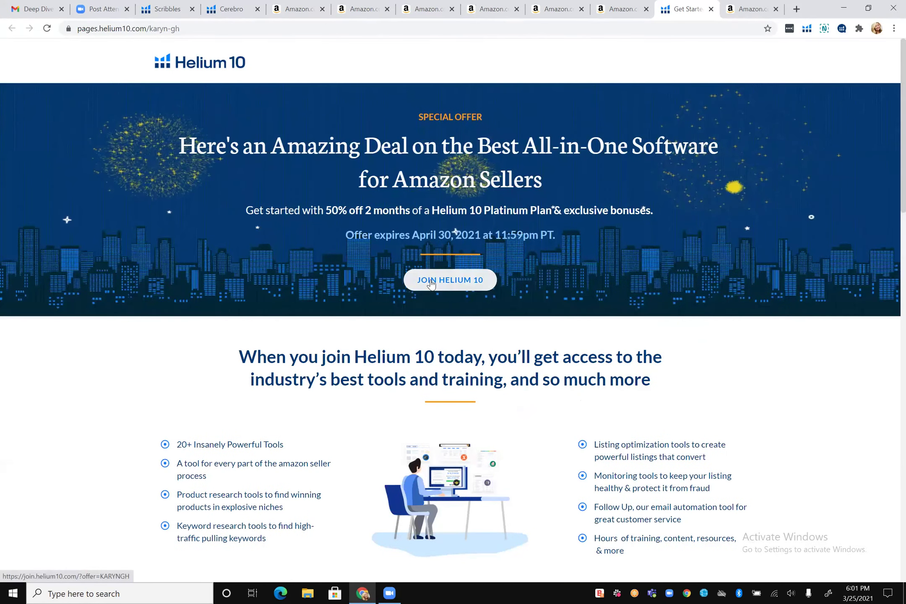
pyautogui.scroll(-1, 432, 284)
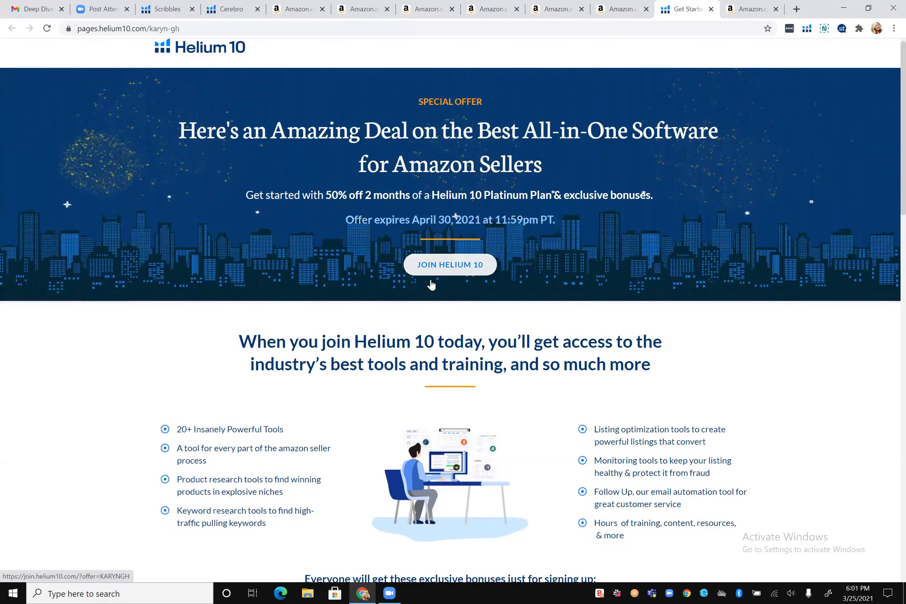
pyautogui.scroll(-4, 375, 188)
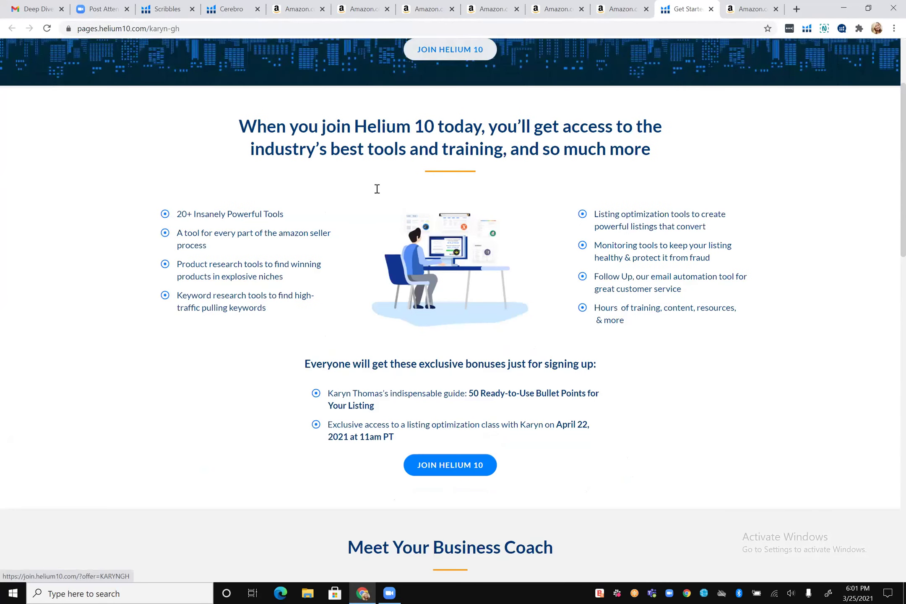
pyautogui.scroll(-3, 376, 190)
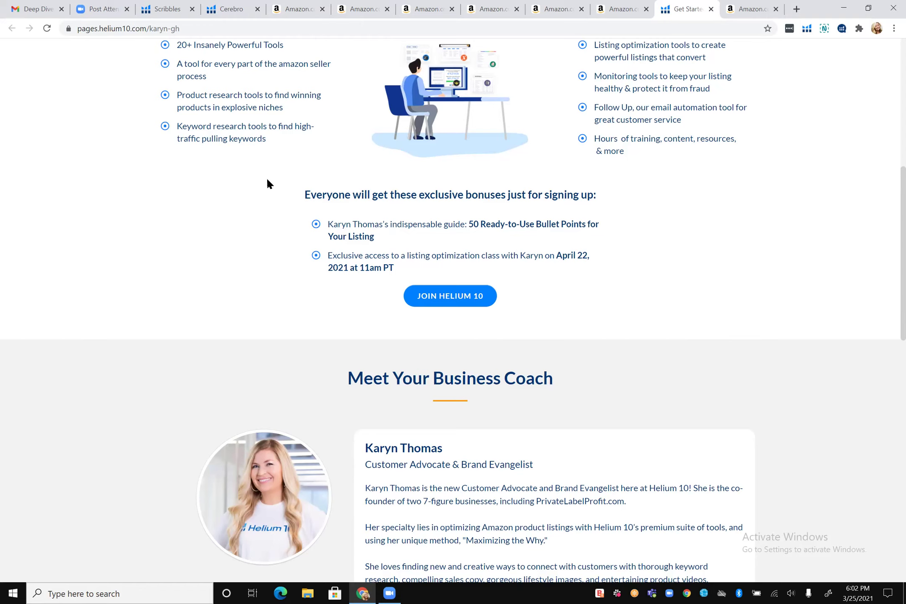
# Switch to the Cerebro results for ASIN B07QCVZFSN and view the product summary and filters above the keyword list.
pyautogui.click(226, 5)
pyautogui.scroll(5, 295, 260)
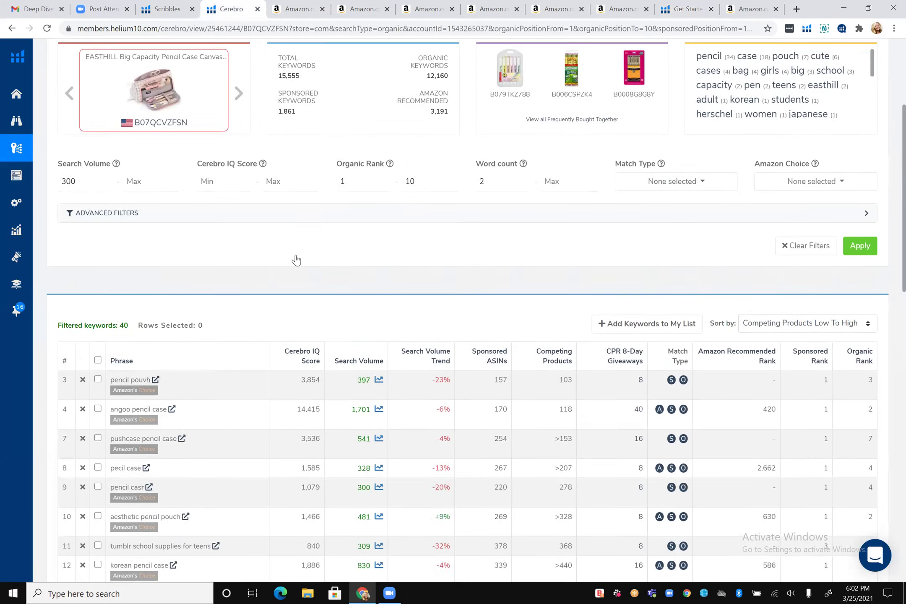
pyautogui.scroll(5, 295, 260)
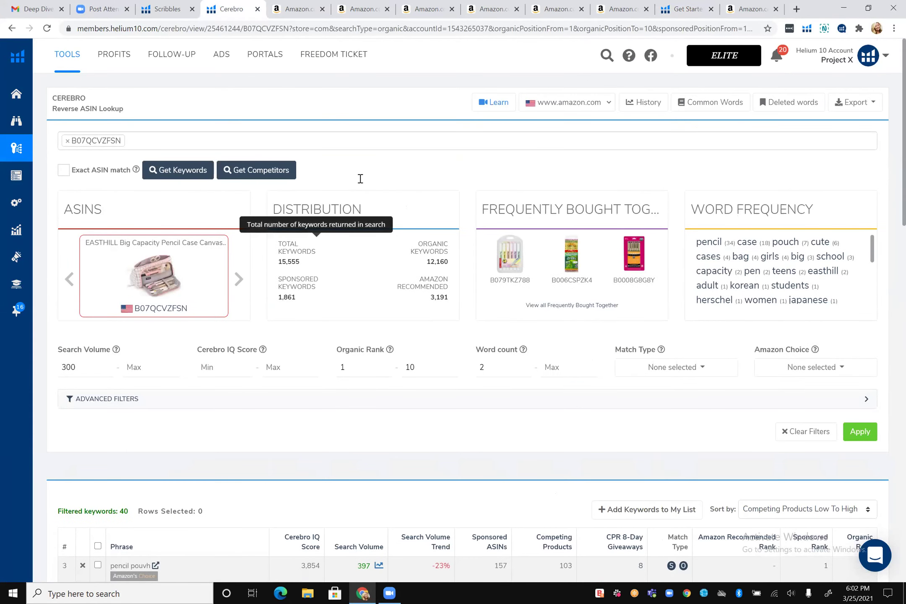
pyautogui.moveTo(63, 194)
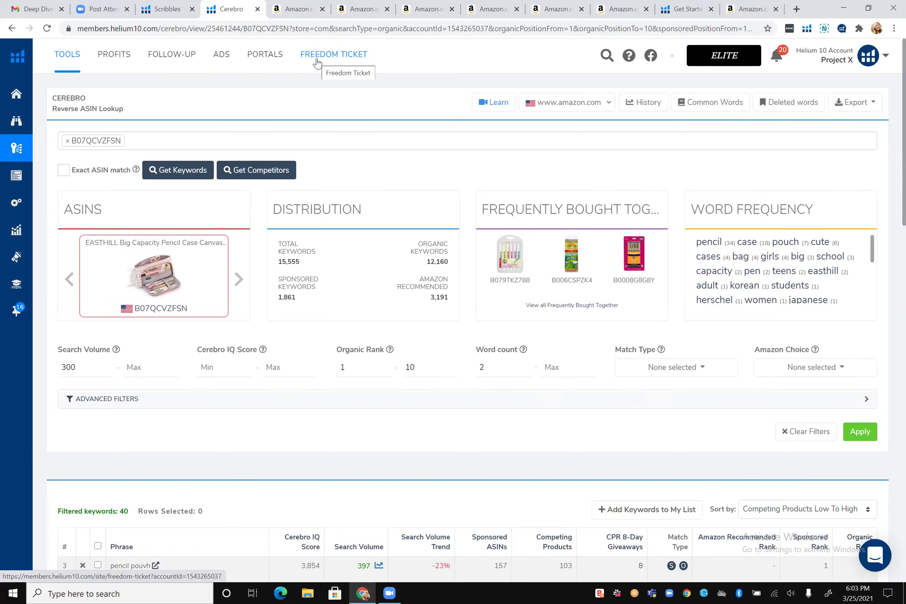
# Return to the Helium 10 special offer page, highlight its web address, and review the offer details down to the footer.
pyautogui.click(673, 9)
pyautogui.scroll(4, 632, 257)
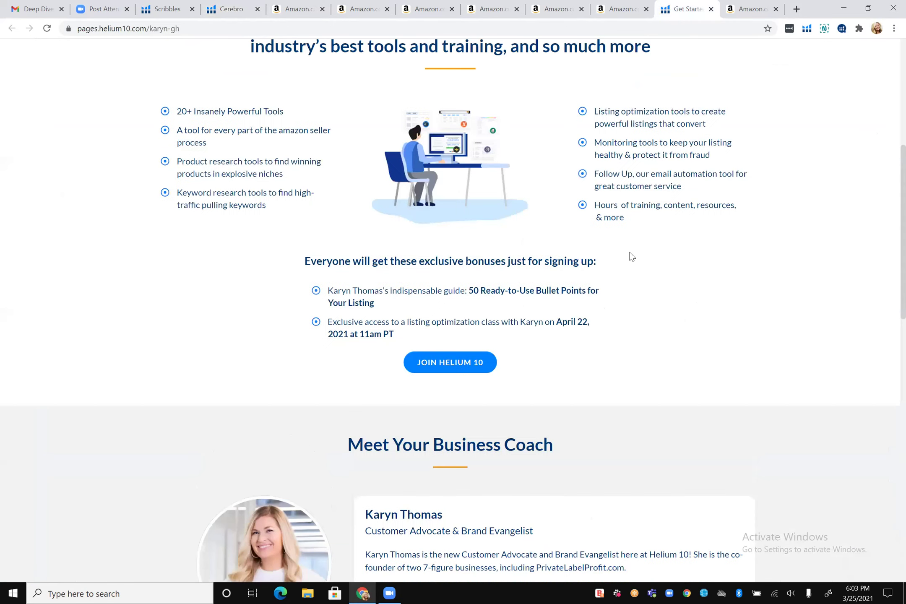
pyautogui.scroll(4, 631, 254)
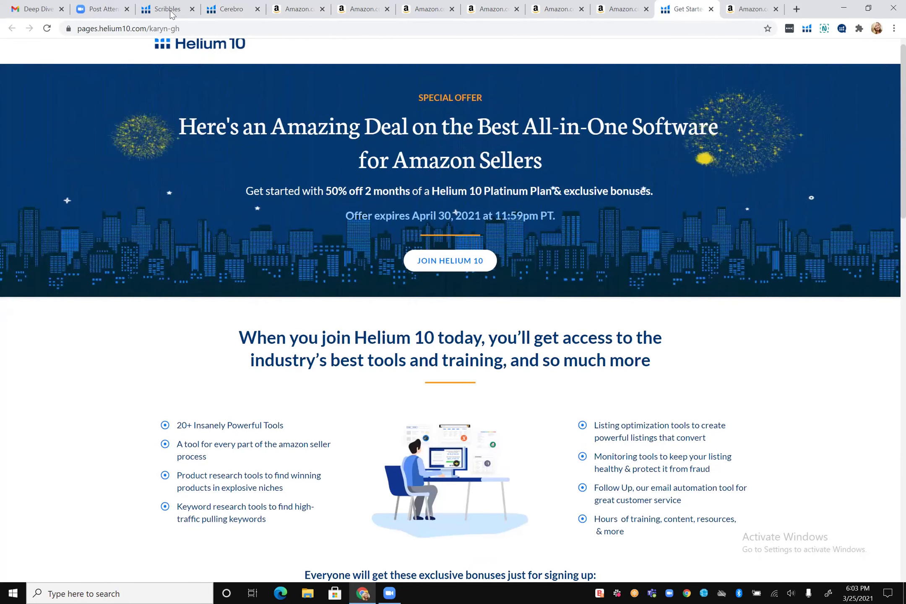
pyautogui.click(289, 29)
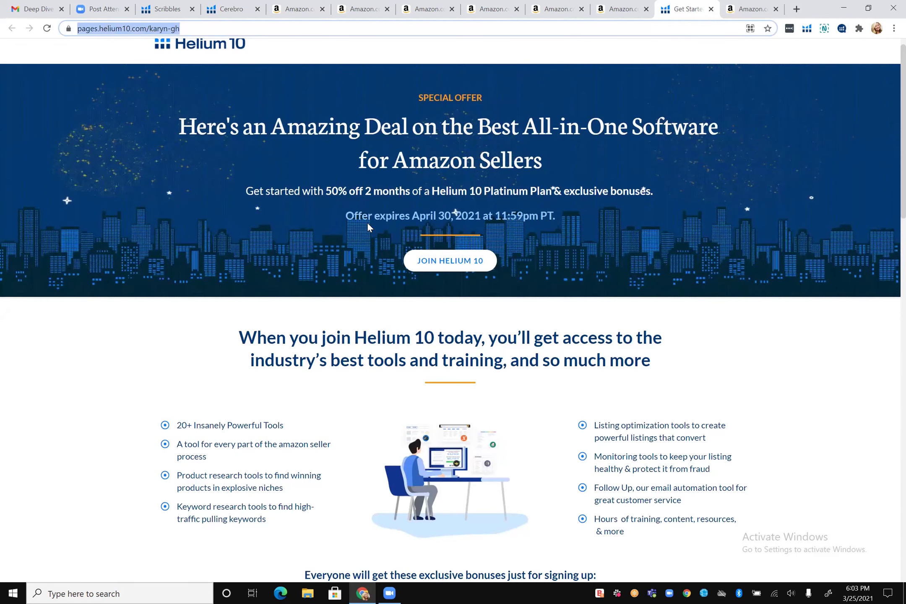
pyautogui.scroll(-10, 368, 223)
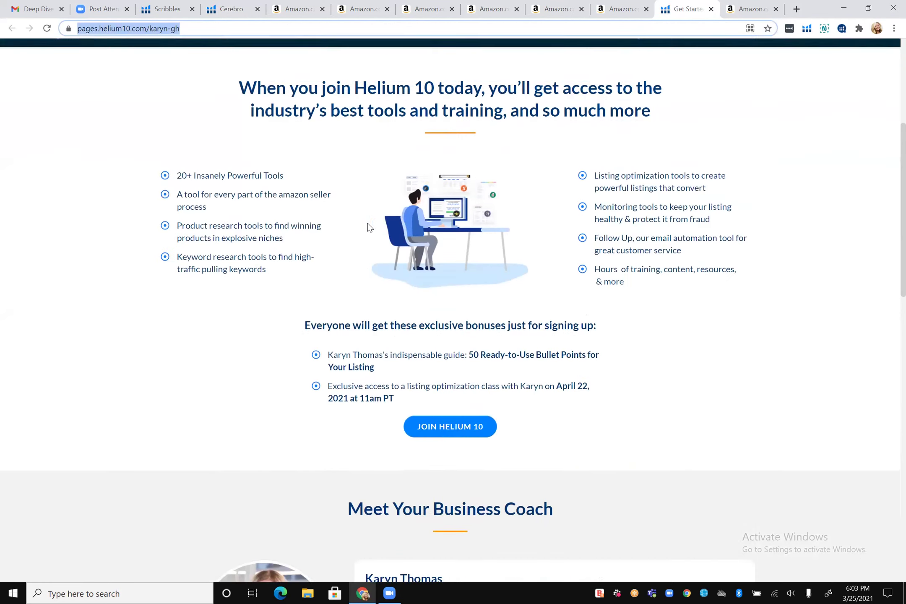
pyautogui.scroll(-10, 368, 226)
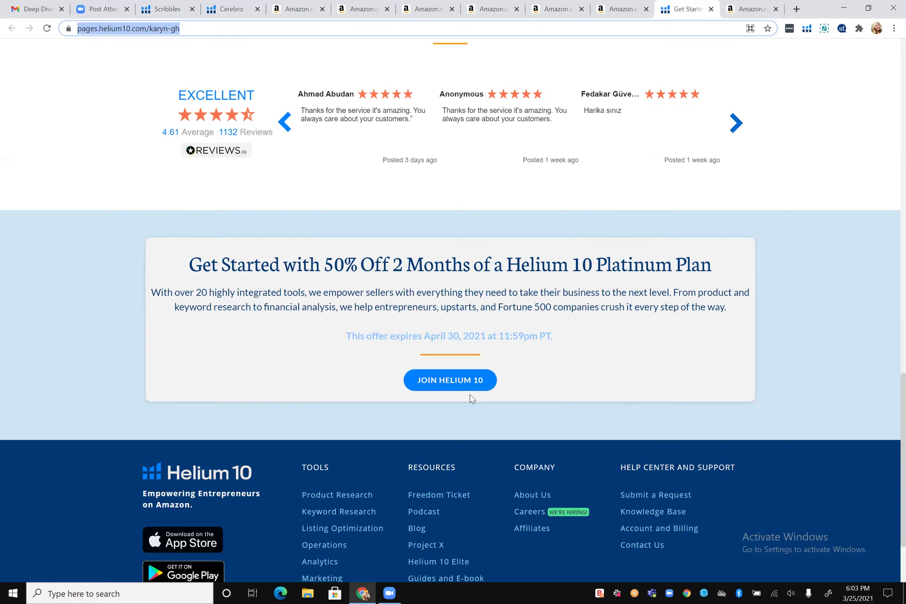
pyautogui.scroll(10, 470, 394)
pyautogui.scroll(10, 470, 394)
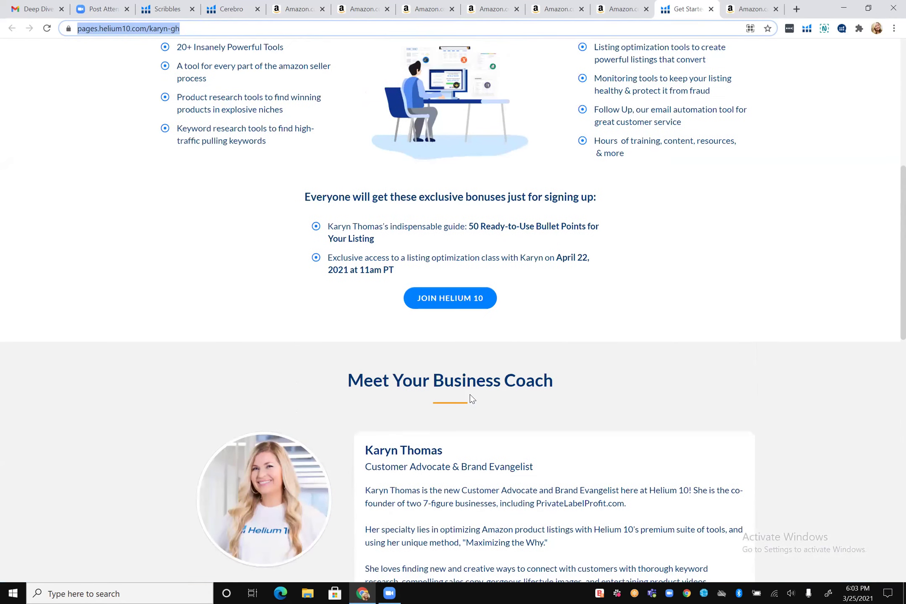